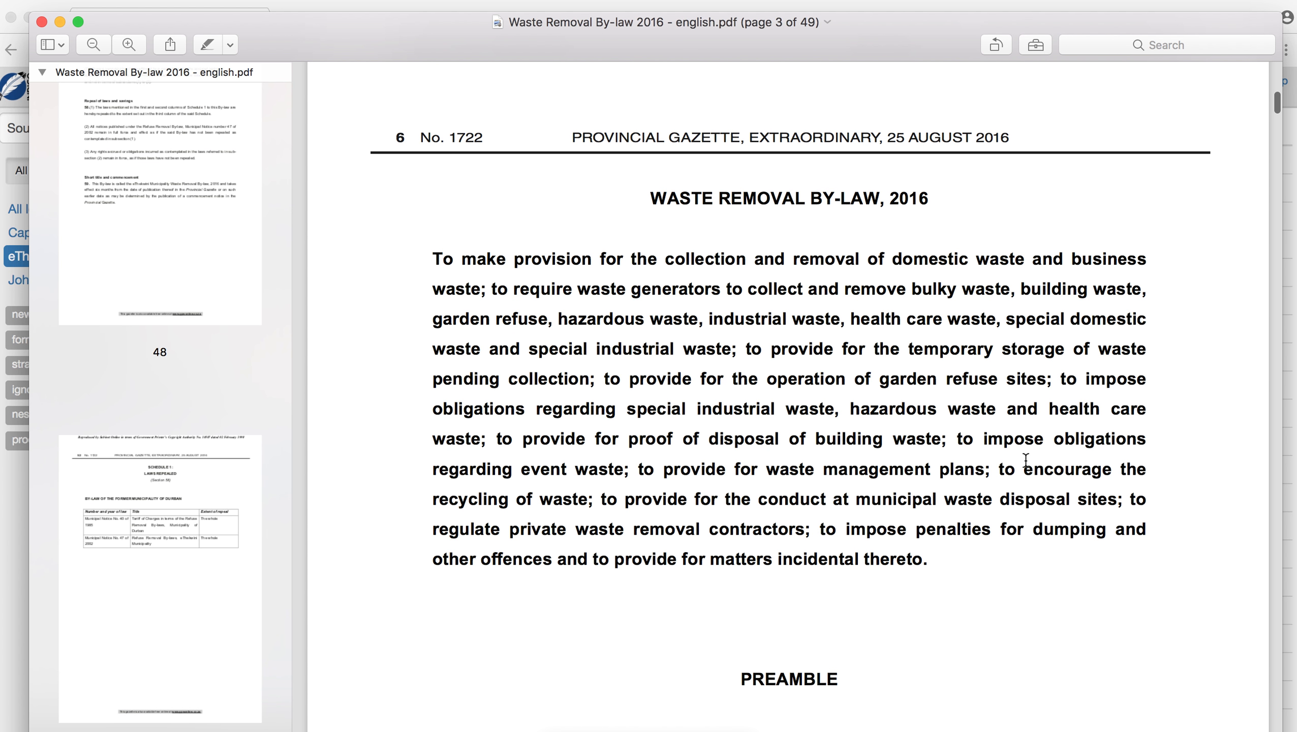
{"action": "scroll", "coordinate": [1026, 462], "scroll_direction": "up", "scroll_amount": 3}
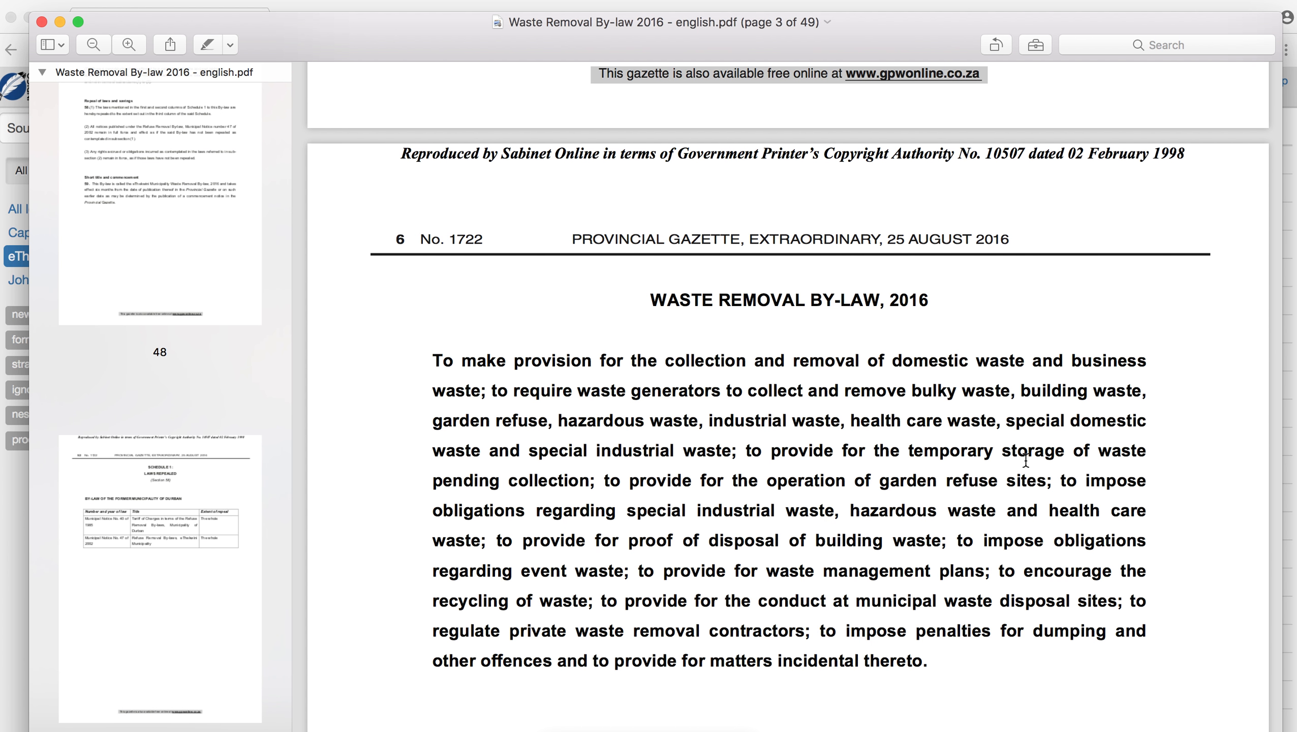
- Check in the PDF that the Definitions heading sits above its section number 1
{"action": "scroll", "coordinate": [1025, 461], "scroll_direction": "down", "scroll_amount": 15}
{"action": "scroll", "coordinate": [1026, 461], "scroll_direction": "down", "scroll_amount": 12}
{"action": "left_click_drag", "start_coordinate": [771, 394], "coordinate": [890, 397]}
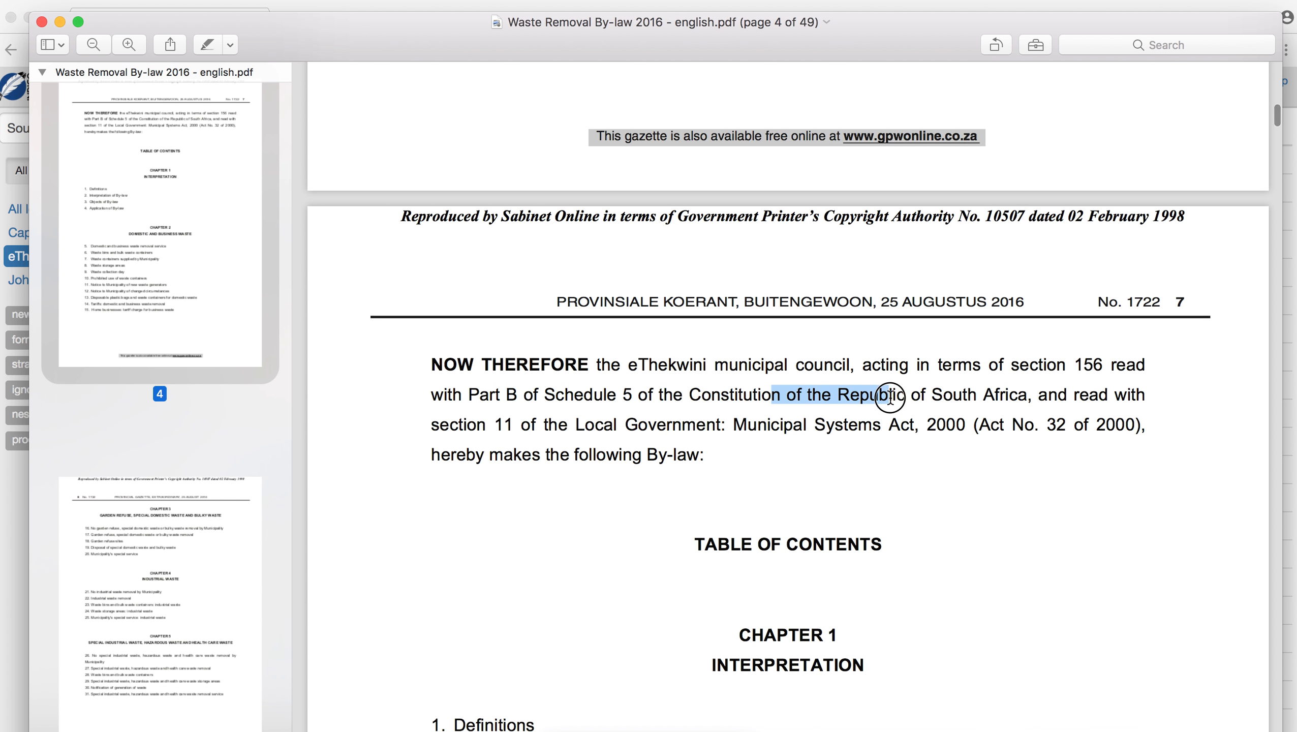
{"action": "left_click", "coordinate": [930, 399]}
{"action": "scroll", "coordinate": [852, 459], "scroll_direction": "down", "scroll_amount": 8}
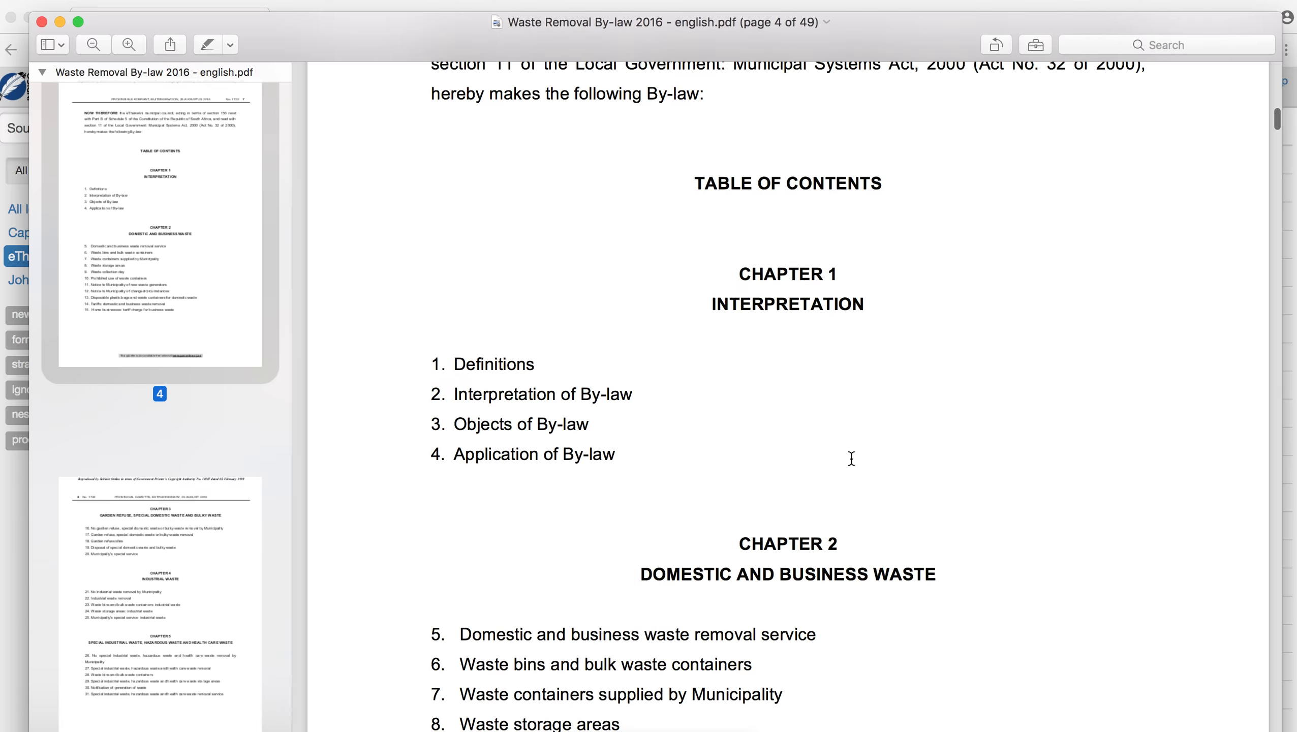
{"action": "left_click_drag", "start_coordinate": [1277, 119], "coordinate": [1281, 186]}
{"action": "scroll", "coordinate": [671, 293], "scroll_direction": "up", "scroll_amount": 3}
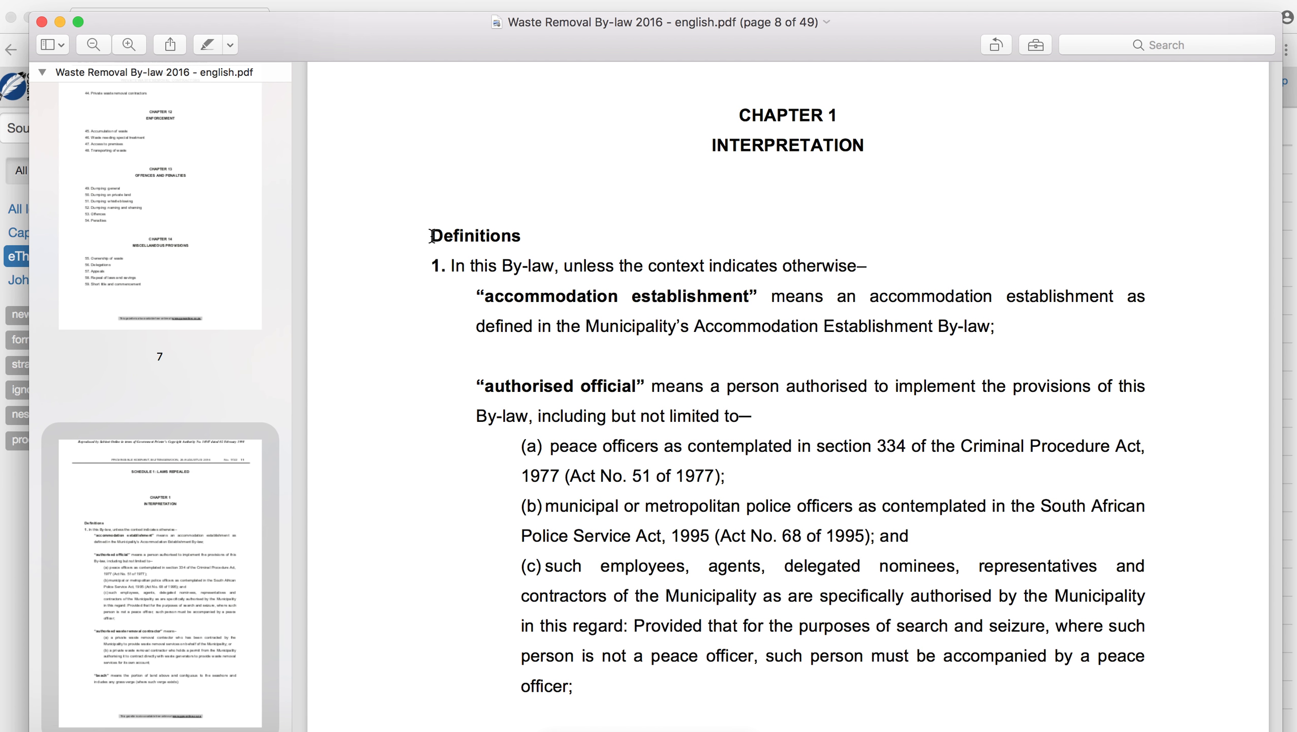
{"action": "left_click_drag", "start_coordinate": [432, 236], "coordinate": [528, 240]}
{"action": "left_click", "coordinate": [444, 260]}
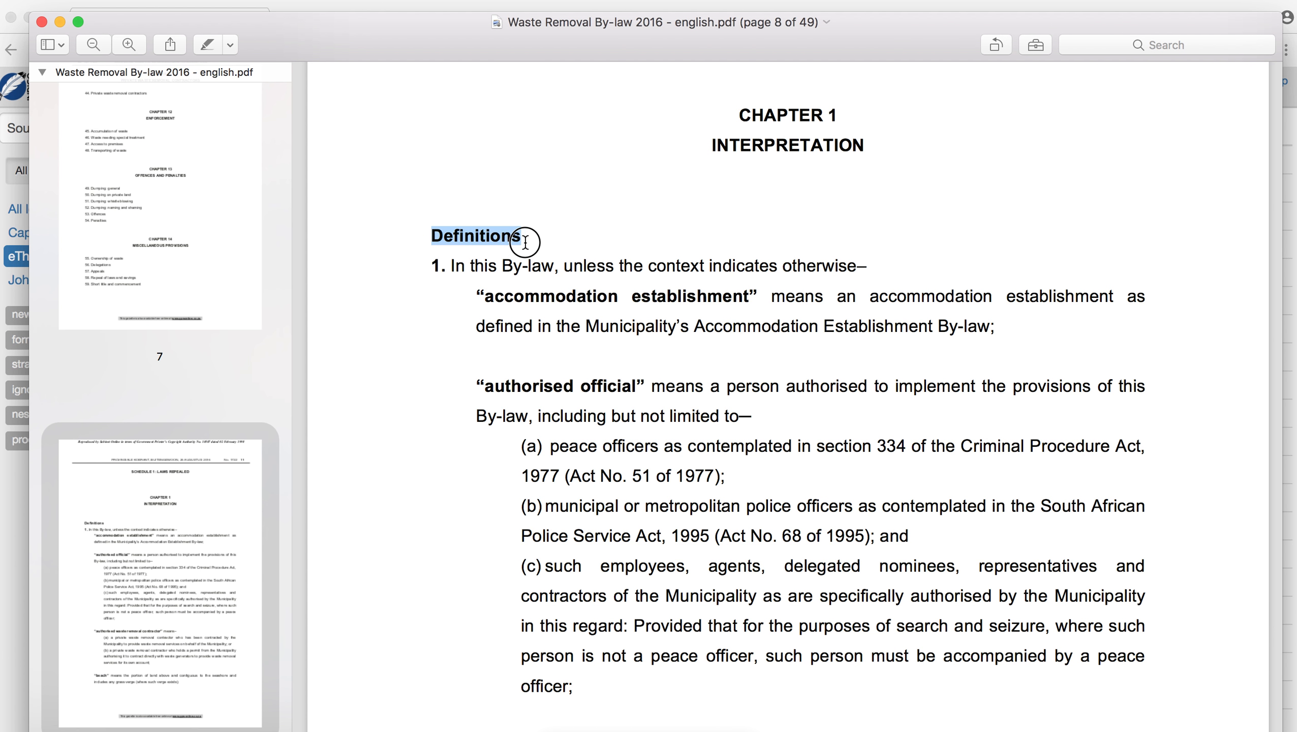
{"action": "left_click_drag", "start_coordinate": [446, 267], "coordinate": [429, 267]}
{"action": "left_click", "coordinate": [467, 267]}
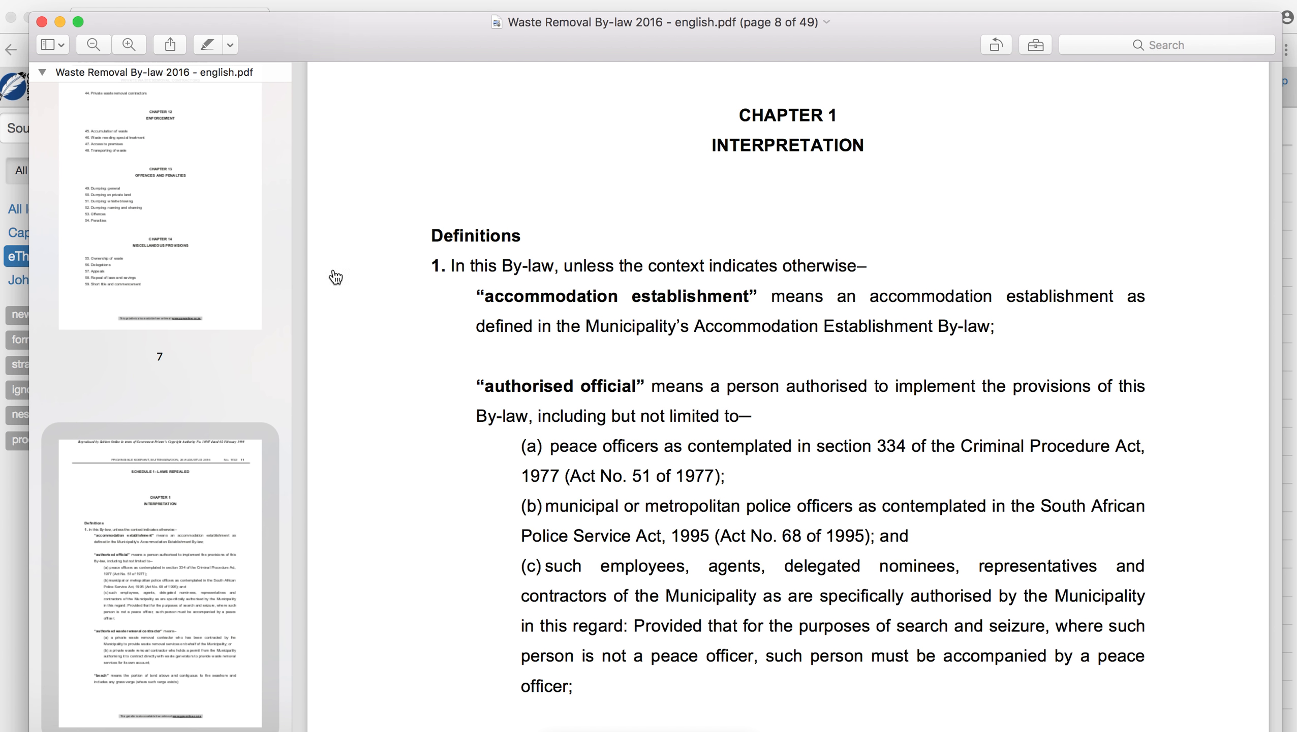
- Import the by-law PDF as a new document, with section numbers coming after titles
{"action": "key", "text": "super+Tab"}
{"action": "left_click", "coordinate": [198, 87]}
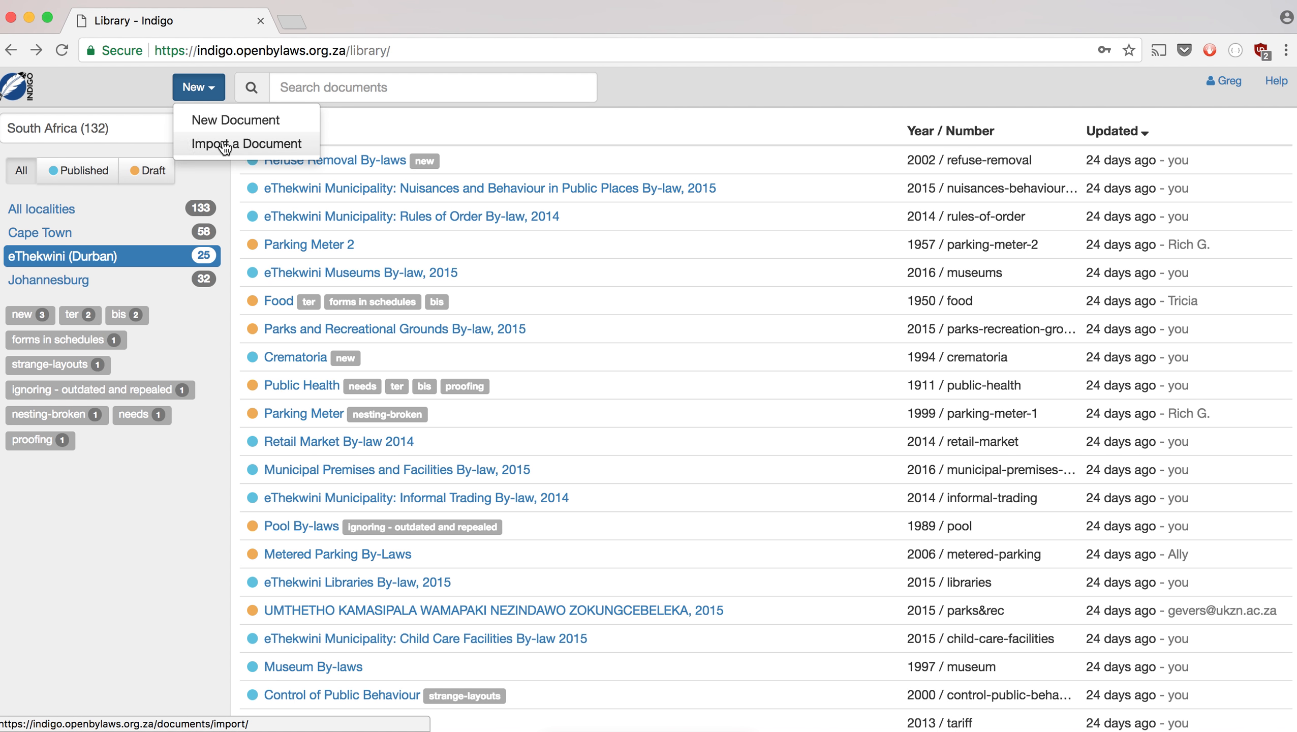
{"action": "left_click", "coordinate": [225, 144]}
{"action": "key", "text": "super+Tab"}
{"action": "key", "text": "super+Tab"}
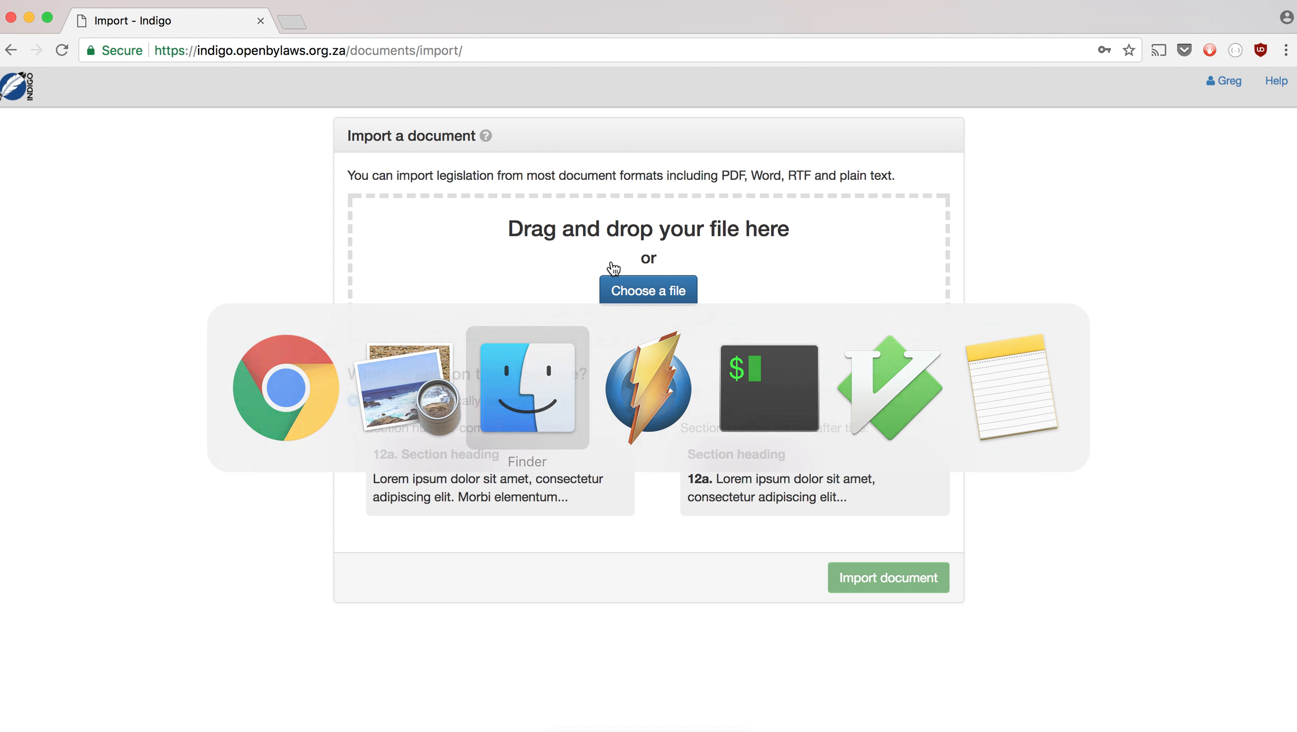
{"action": "left_click_drag", "start_coordinate": [654, 305], "coordinate": [642, 278]}
{"action": "left_click", "coordinate": [730, 502]}
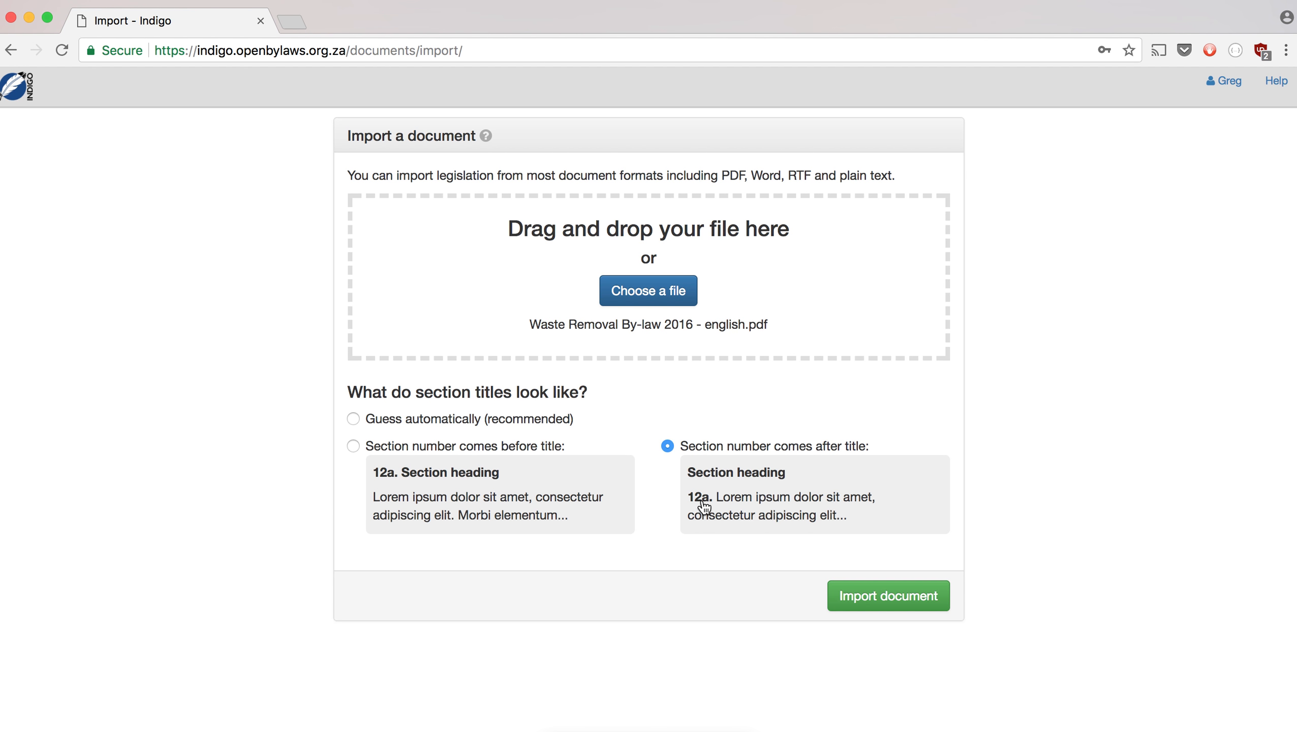
{"action": "left_click", "coordinate": [872, 604]}
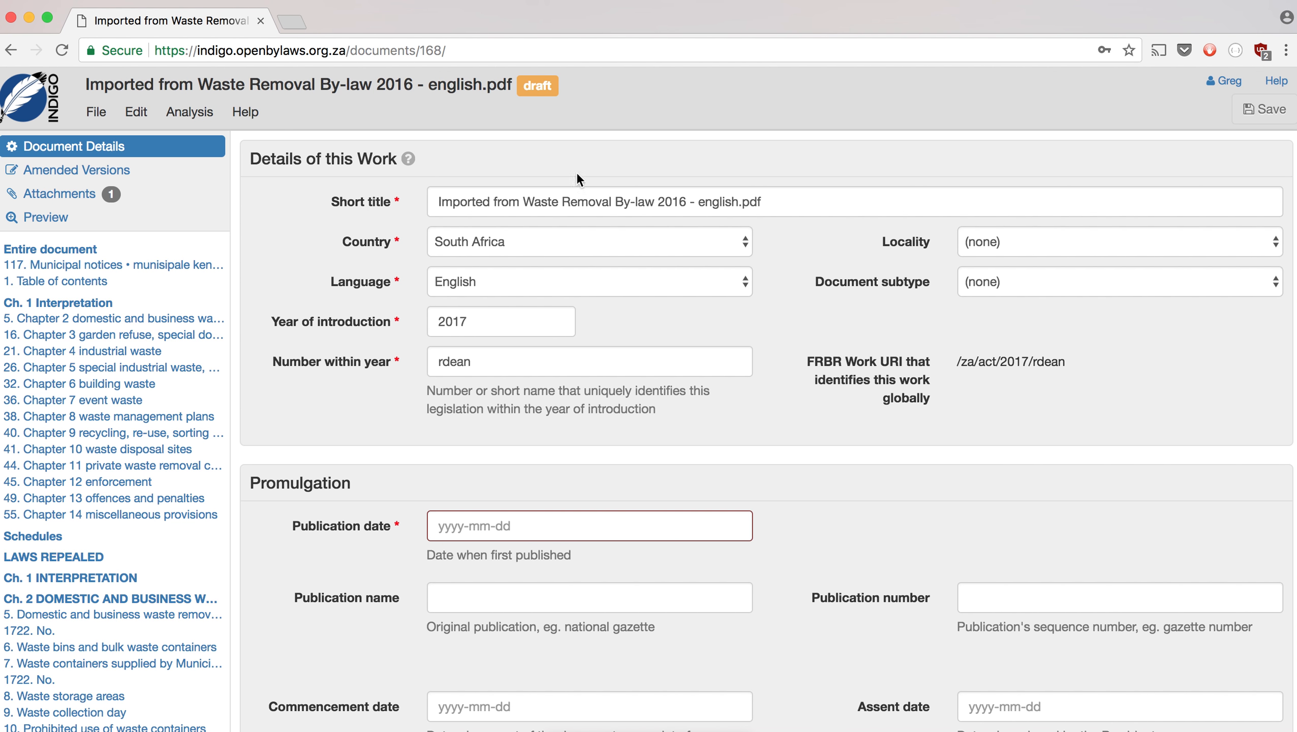
- Copy the by-law's official title from section 59 on PDF page 48 into Short title
{"action": "key", "text": "super+Tab"}
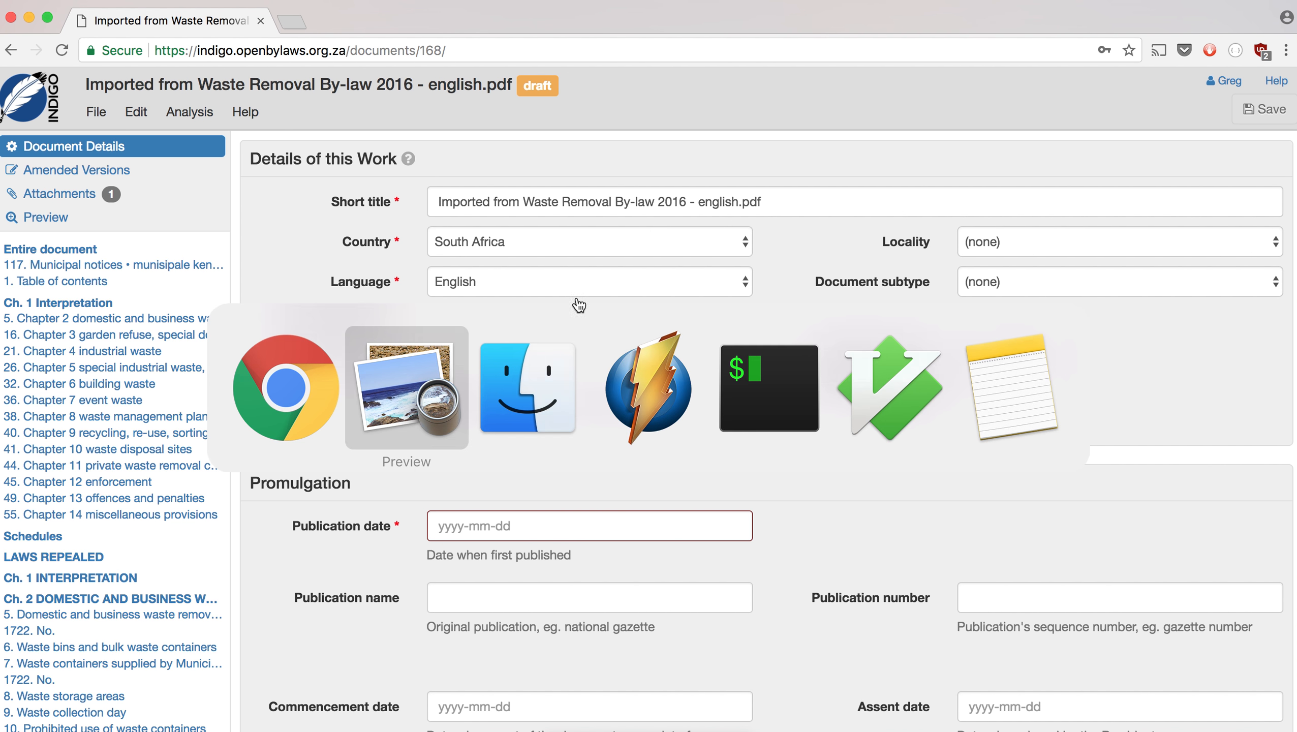
{"action": "scroll", "coordinate": [253, 416], "scroll_direction": "down", "scroll_amount": 5}
{"action": "left_click_drag", "start_coordinate": [284, 173], "coordinate": [270, 728]}
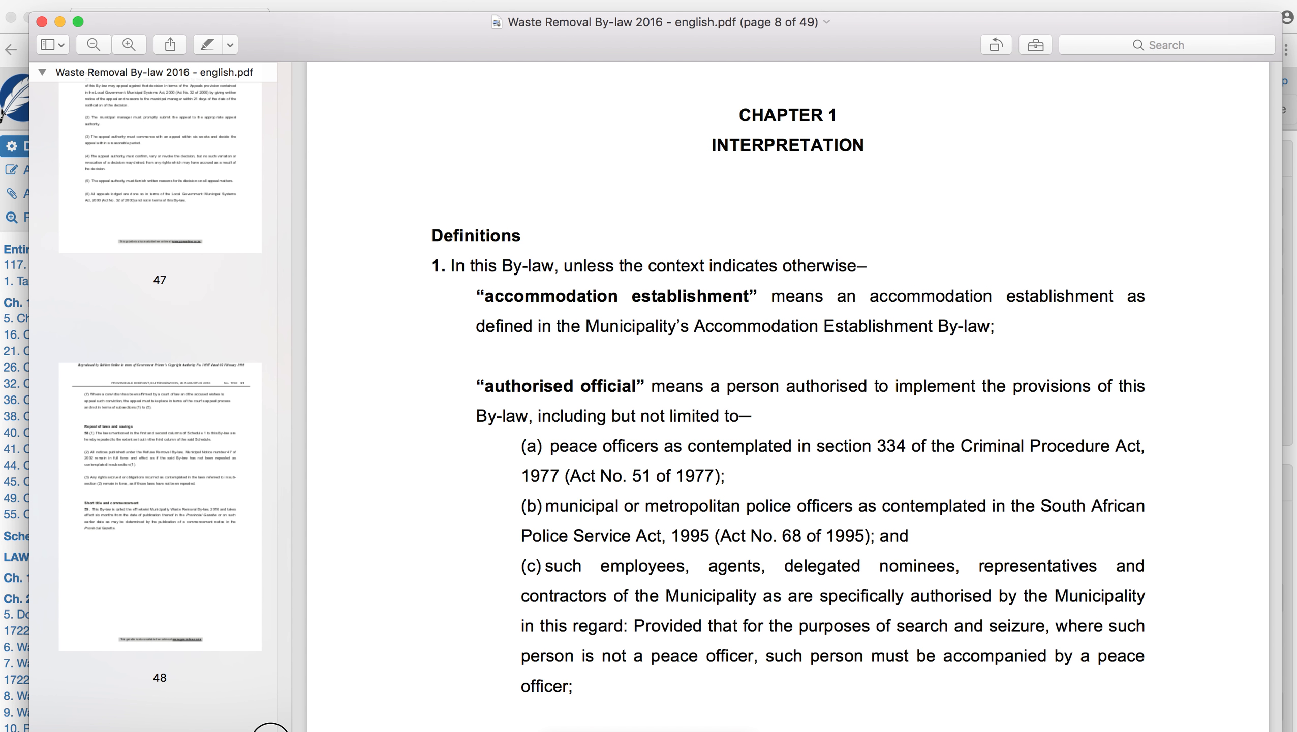
{"action": "left_click", "coordinate": [176, 477]}
{"action": "scroll", "coordinate": [598, 493], "scroll_direction": "down", "scroll_amount": 10}
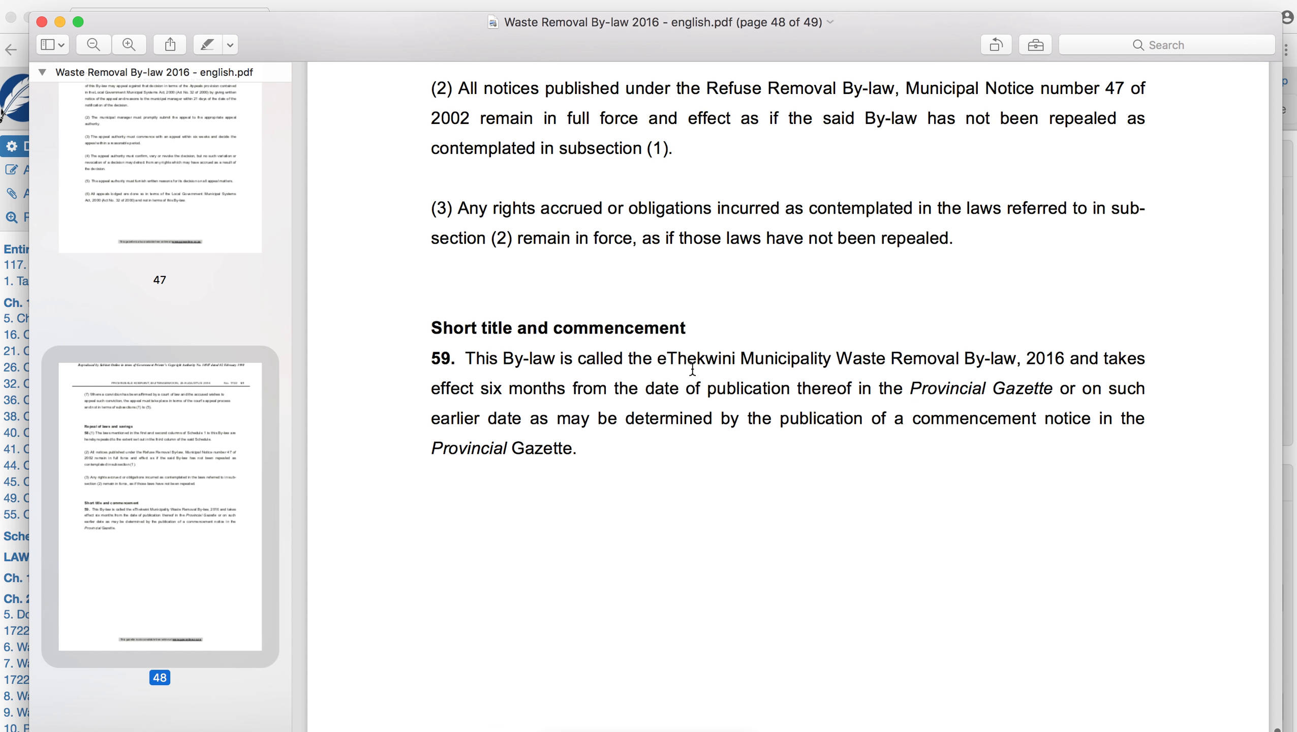
{"action": "left_click_drag", "start_coordinate": [656, 362], "coordinate": [1062, 364]}
{"action": "key", "text": "super+c"}
{"action": "key", "text": "super+Tab"}
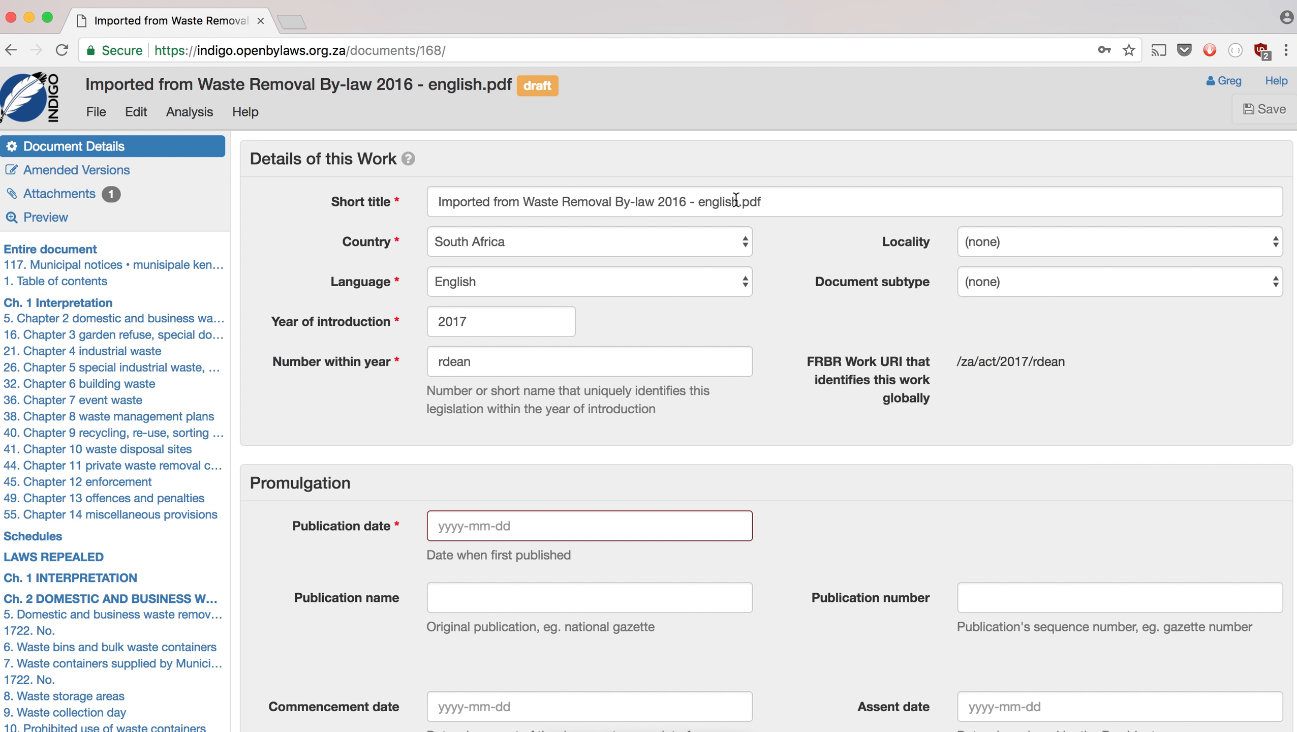
{"action": "left_click", "coordinate": [653, 202]}
{"action": "key", "text": "super+a"}
{"action": "key", "text": "super+v"}
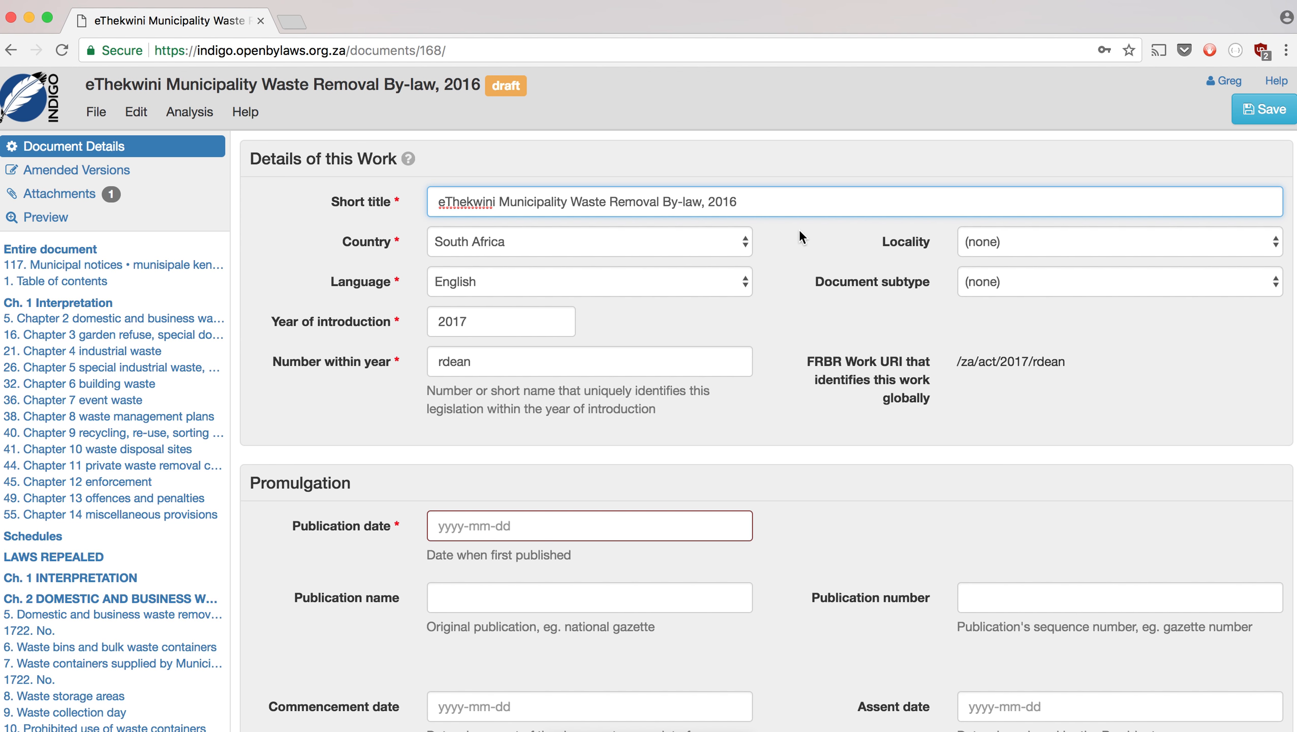
- Set the locality to eThekwini (Durban) and the document subtype to By-law
{"action": "left_click", "coordinate": [1045, 243]}
{"action": "left_click", "coordinate": [1020, 294]}
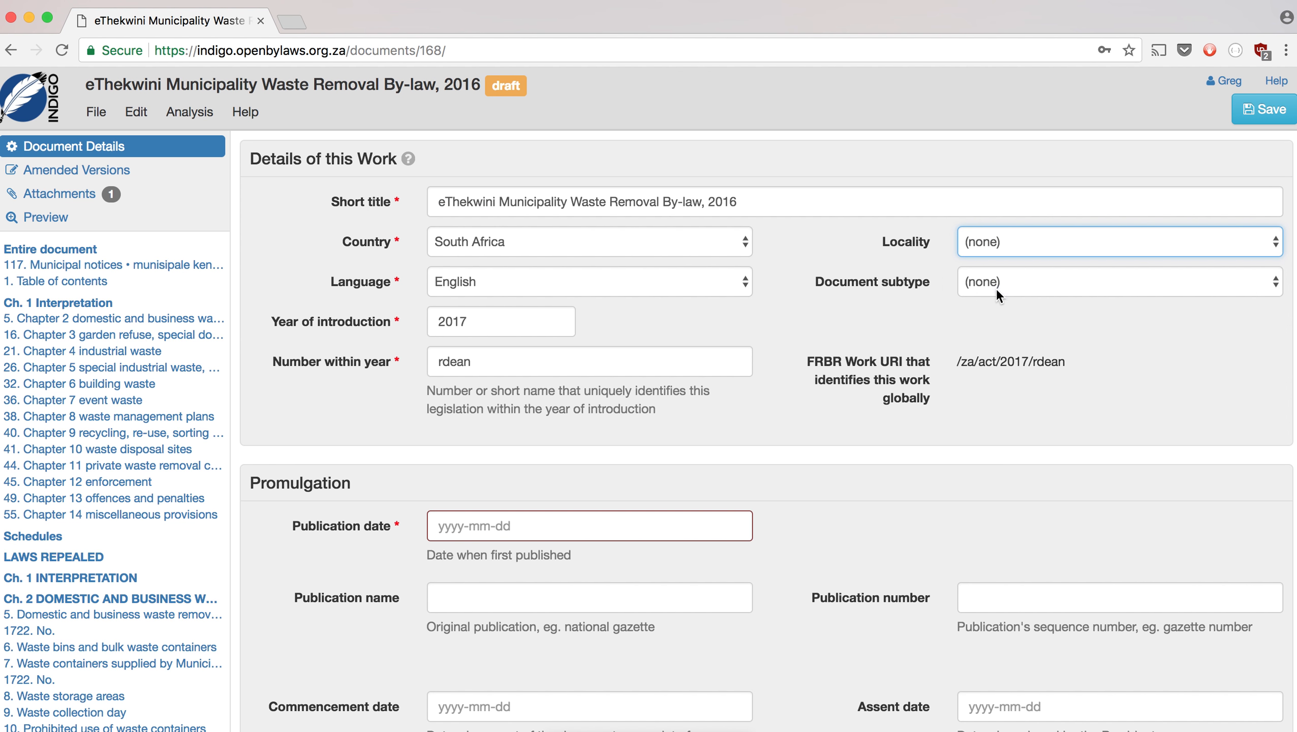
{"action": "left_click", "coordinate": [996, 283]}
{"action": "left_click", "coordinate": [994, 298]}
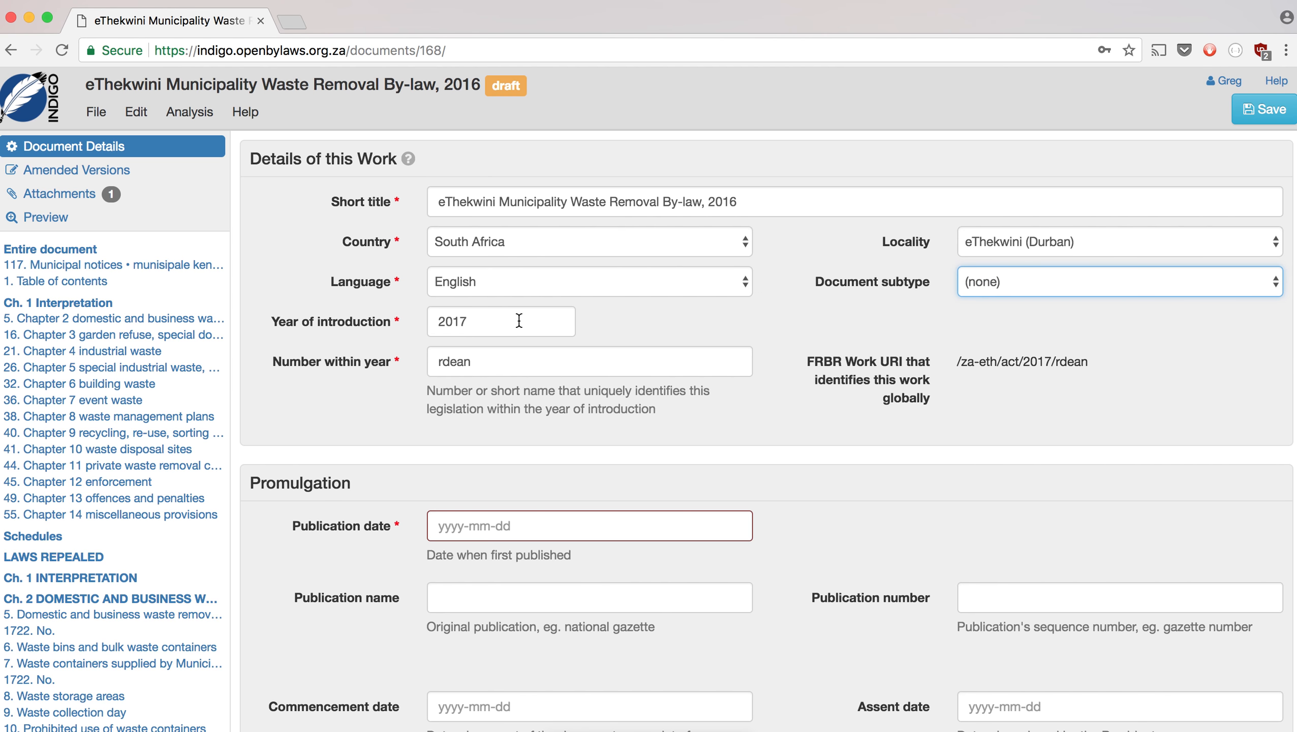
- Confirm the year on PDF page 1 and correct the year to 2016
{"action": "left_click", "coordinate": [488, 324]}
{"action": "key", "text": "super+Tab"}
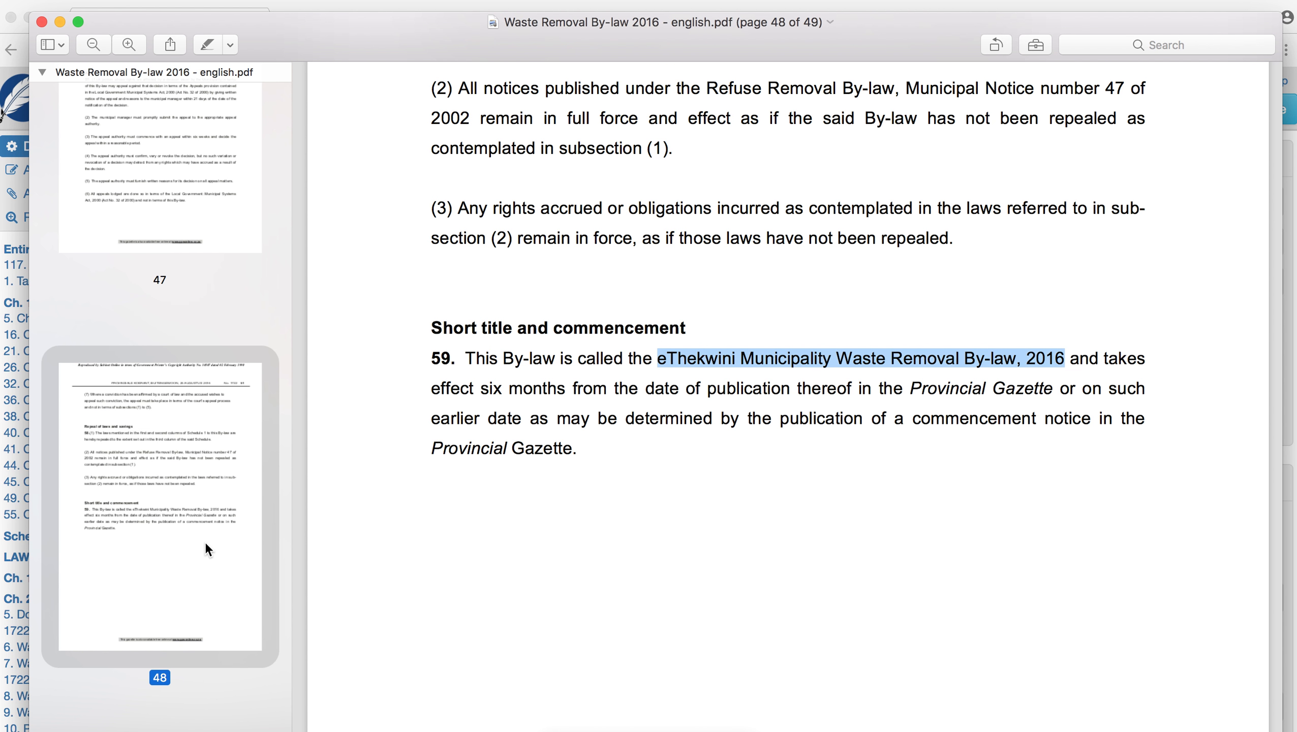
{"action": "scroll", "coordinate": [203, 543], "scroll_direction": "up", "scroll_amount": 20}
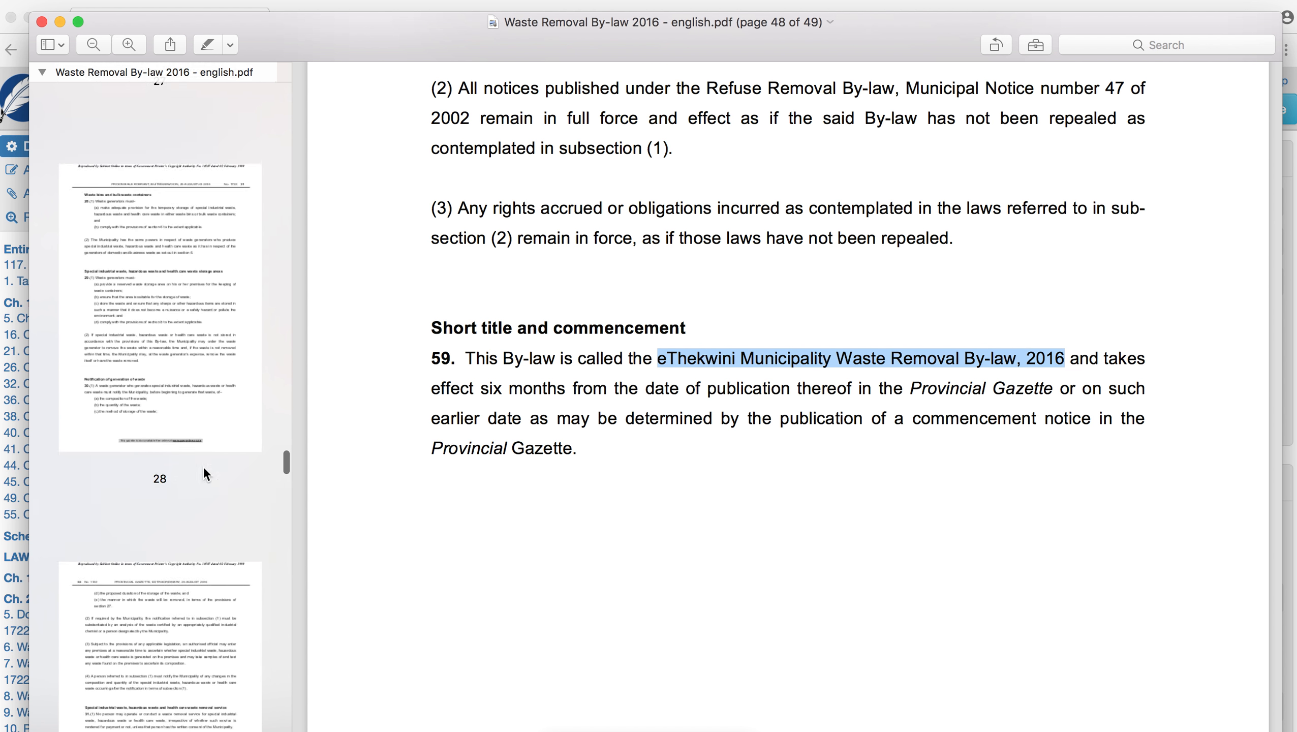
{"action": "scroll", "coordinate": [203, 475], "scroll_direction": "up", "scroll_amount": 15}
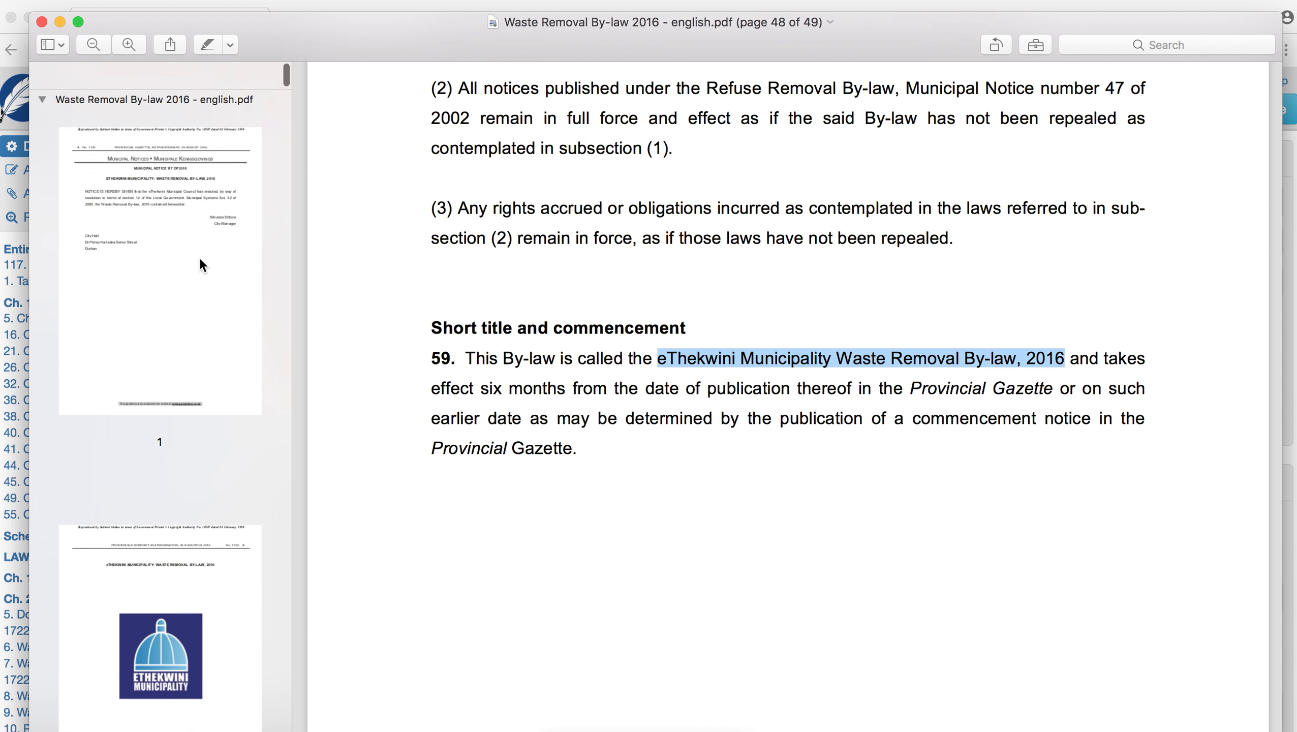
{"action": "left_click", "coordinate": [195, 257]}
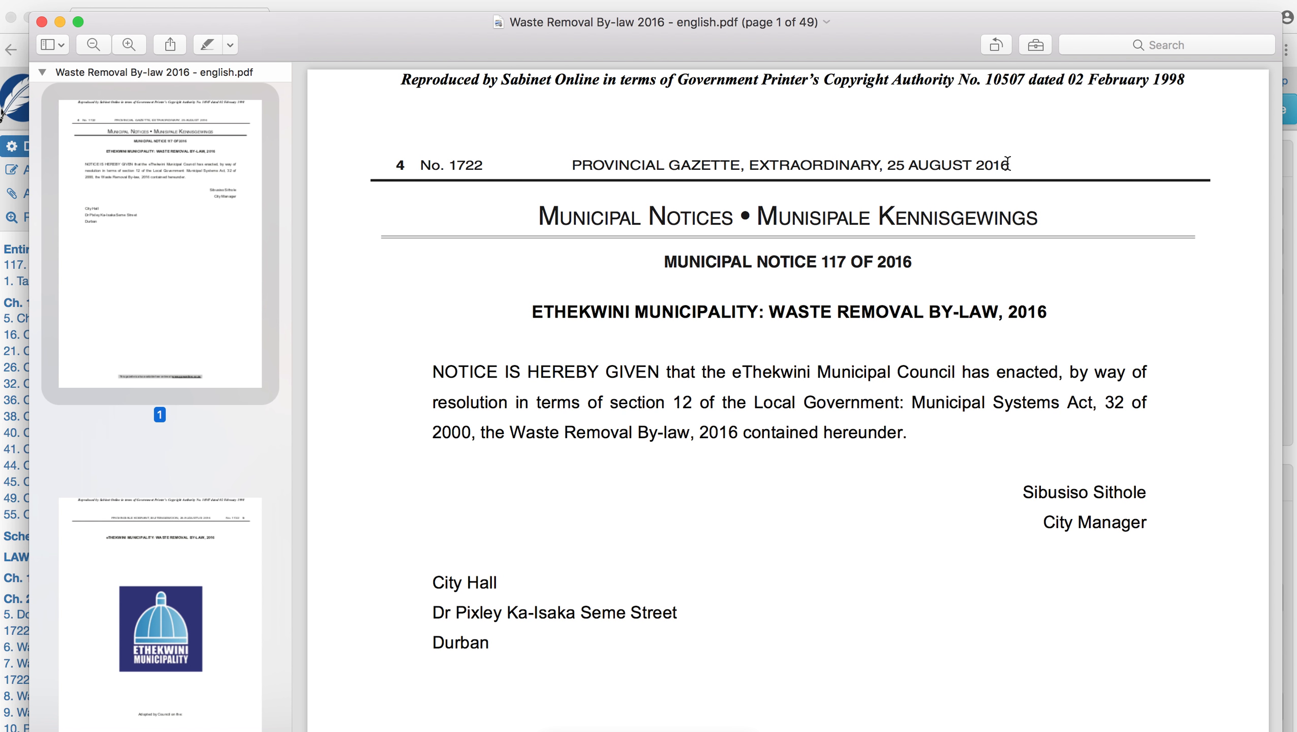
{"action": "key", "text": "super+Tab"}
{"action": "left_click", "coordinate": [504, 315]}
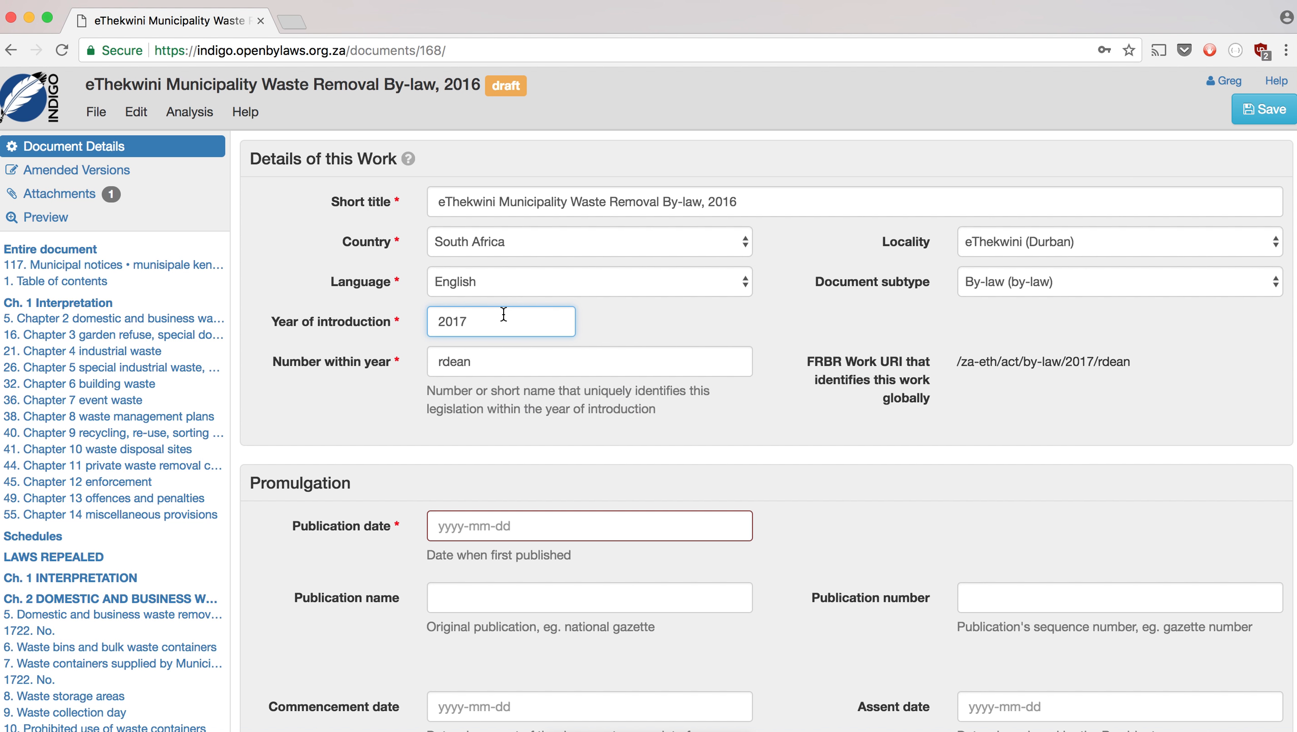
{"action": "key", "text": "BackSpace"}
{"action": "type", "text": "6"}
- Replace the auto-generated number within year with 'waste-removal'
{"action": "left_click", "coordinate": [514, 365]}
{"action": "left_click_drag", "start_coordinate": [546, 364], "coordinate": [435, 362]}
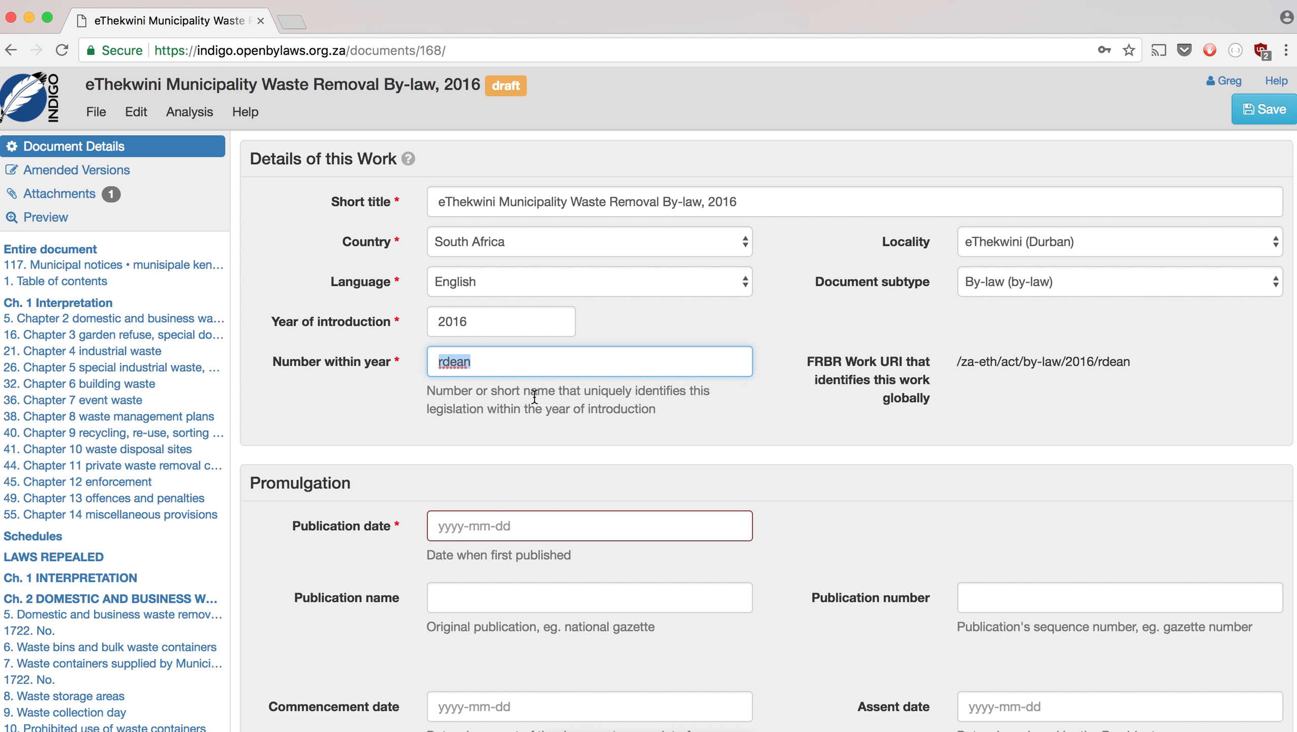
{"action": "type", "text": "waste-removal"}
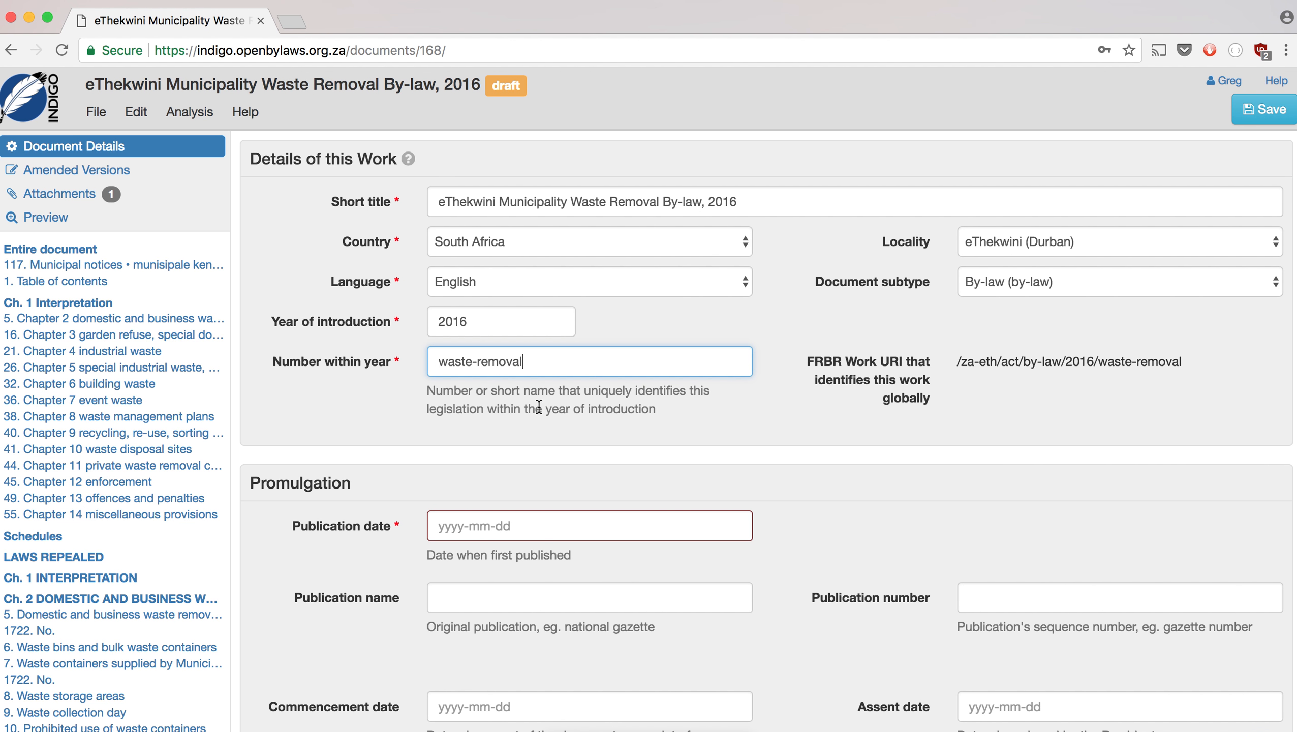
{"action": "scroll", "coordinate": [539, 406], "scroll_direction": "down", "scroll_amount": 3}
- Set publication date 2016-08-25 and publication KwaZulu-Natal Provincial Gazette
{"action": "left_click", "coordinate": [552, 436]}
{"action": "type", "text": "2016"}
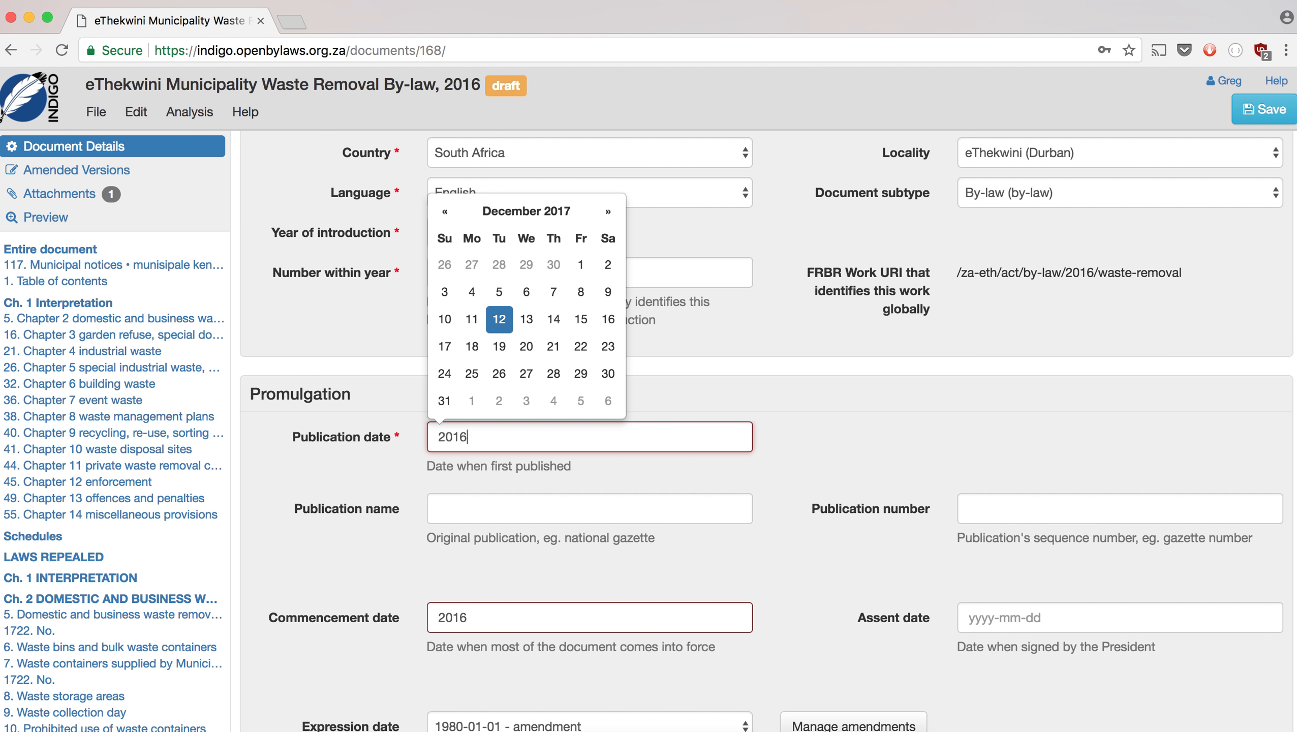
{"action": "type", "text": "-08-25"}
{"action": "left_click", "coordinate": [589, 509]}
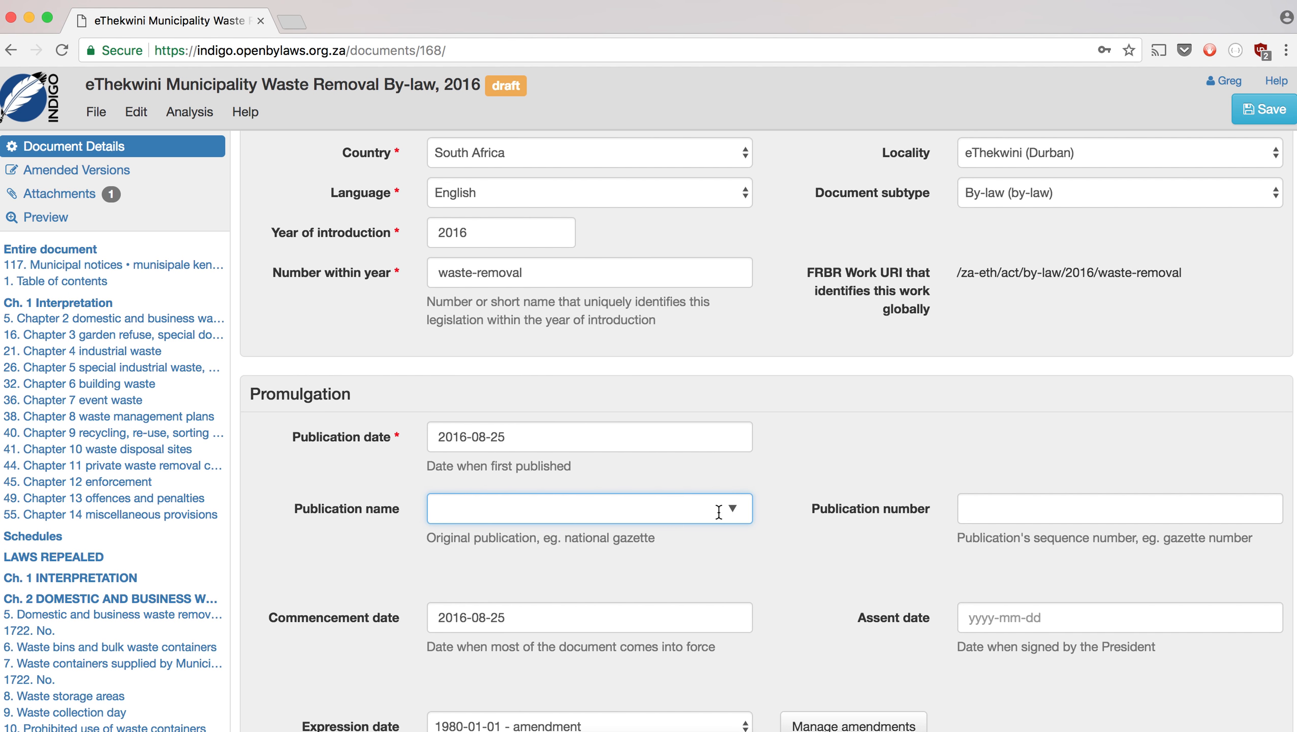
{"action": "left_click", "coordinate": [733, 509]}
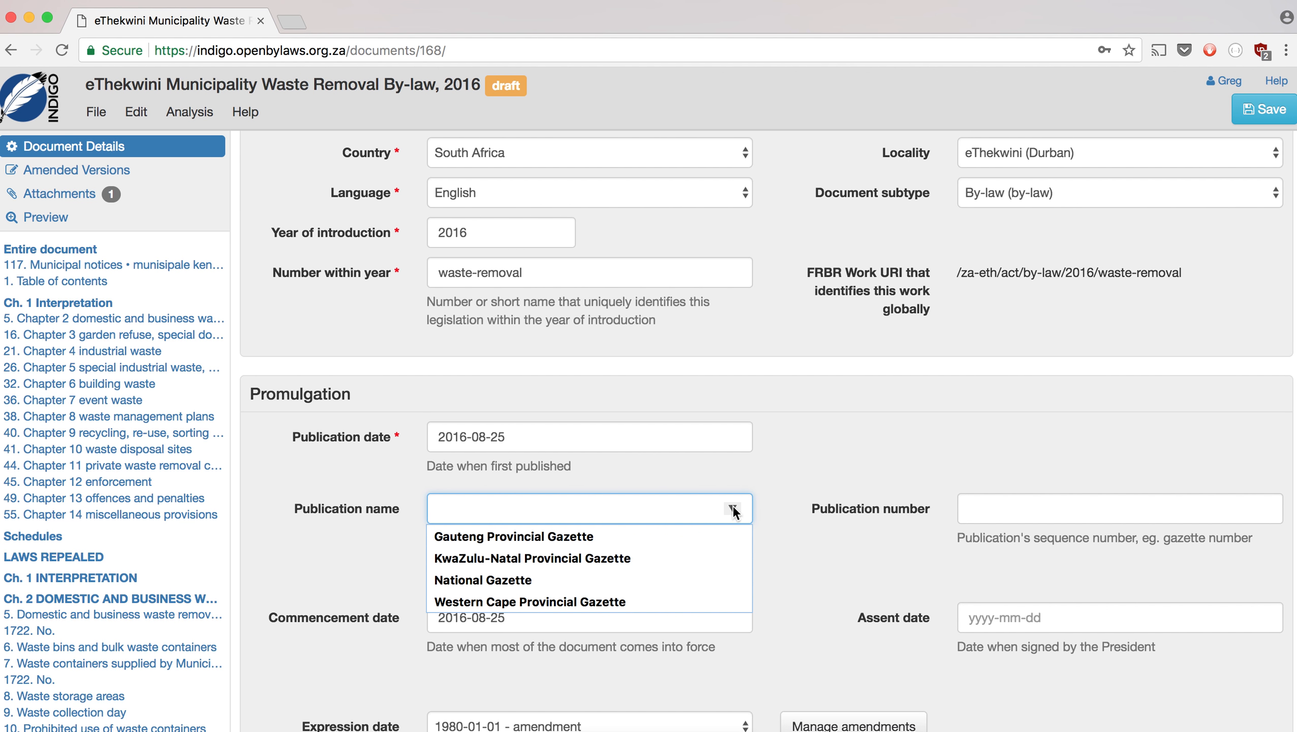
{"action": "left_click", "coordinate": [664, 558]}
{"action": "key", "text": "Tab"}
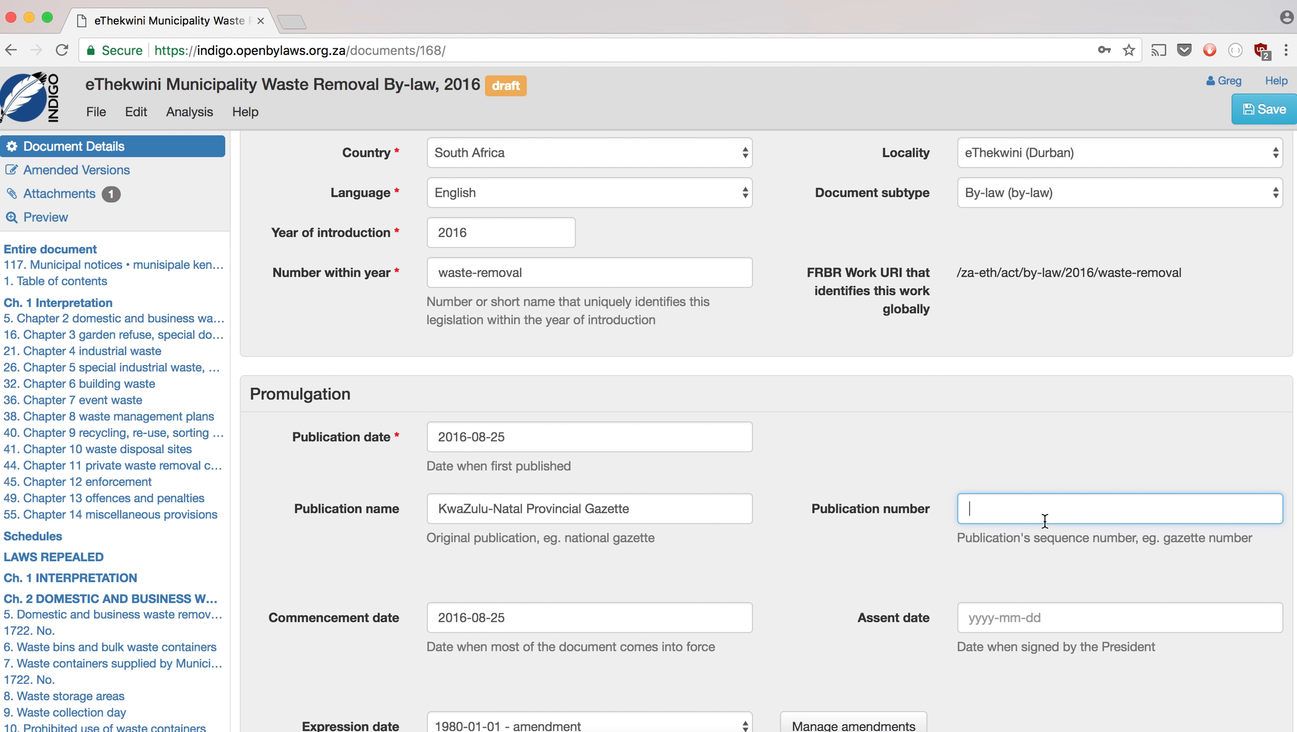
- Look up the gazette details on page 48 of the PDF
{"action": "key", "text": "super+Tab"}
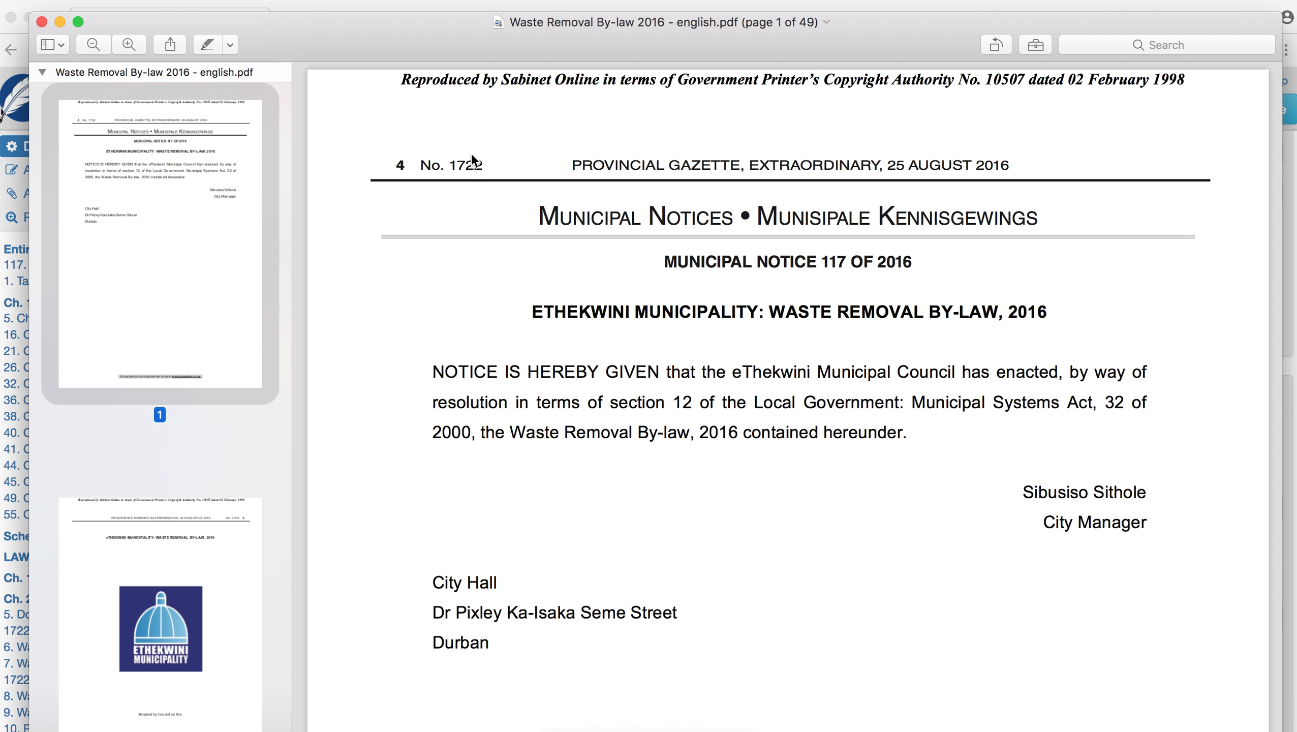
{"action": "key", "text": "super+Tab"}
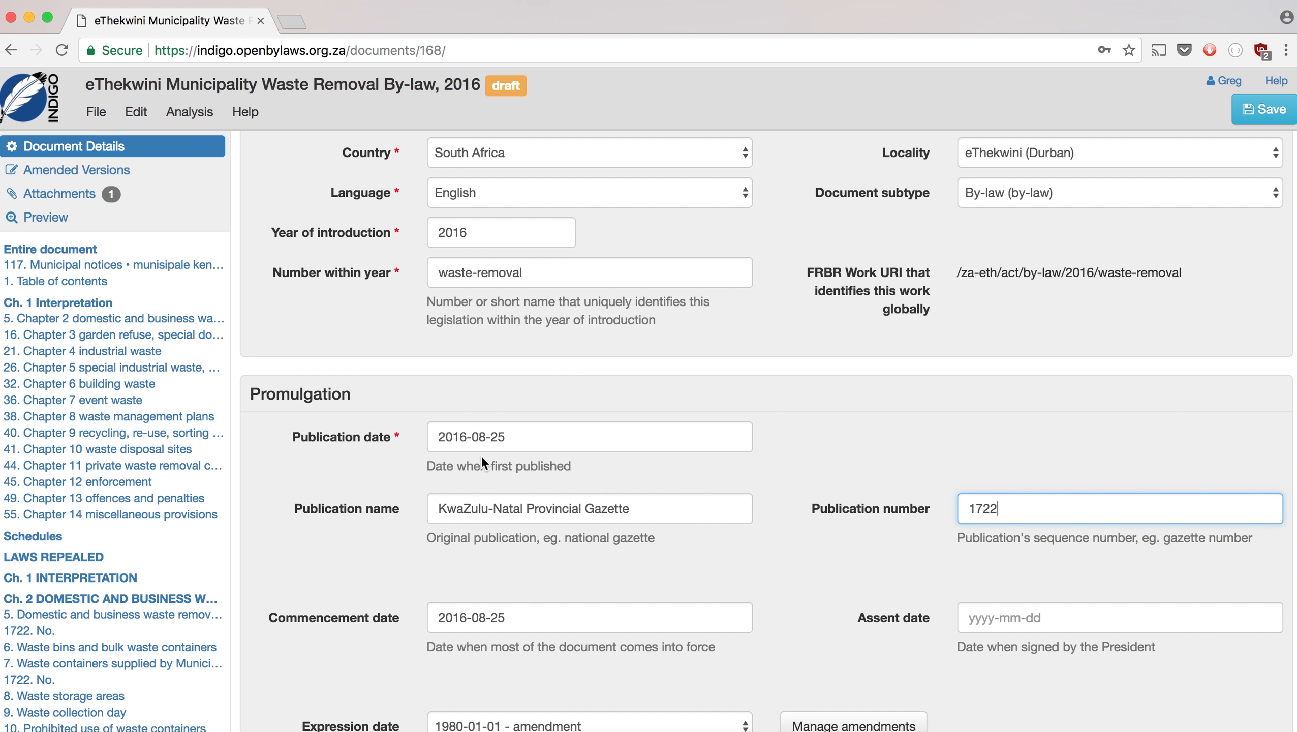
{"action": "scroll", "coordinate": [543, 572], "scroll_direction": "down", "scroll_amount": 3}
{"action": "key", "text": "super+Tab"}
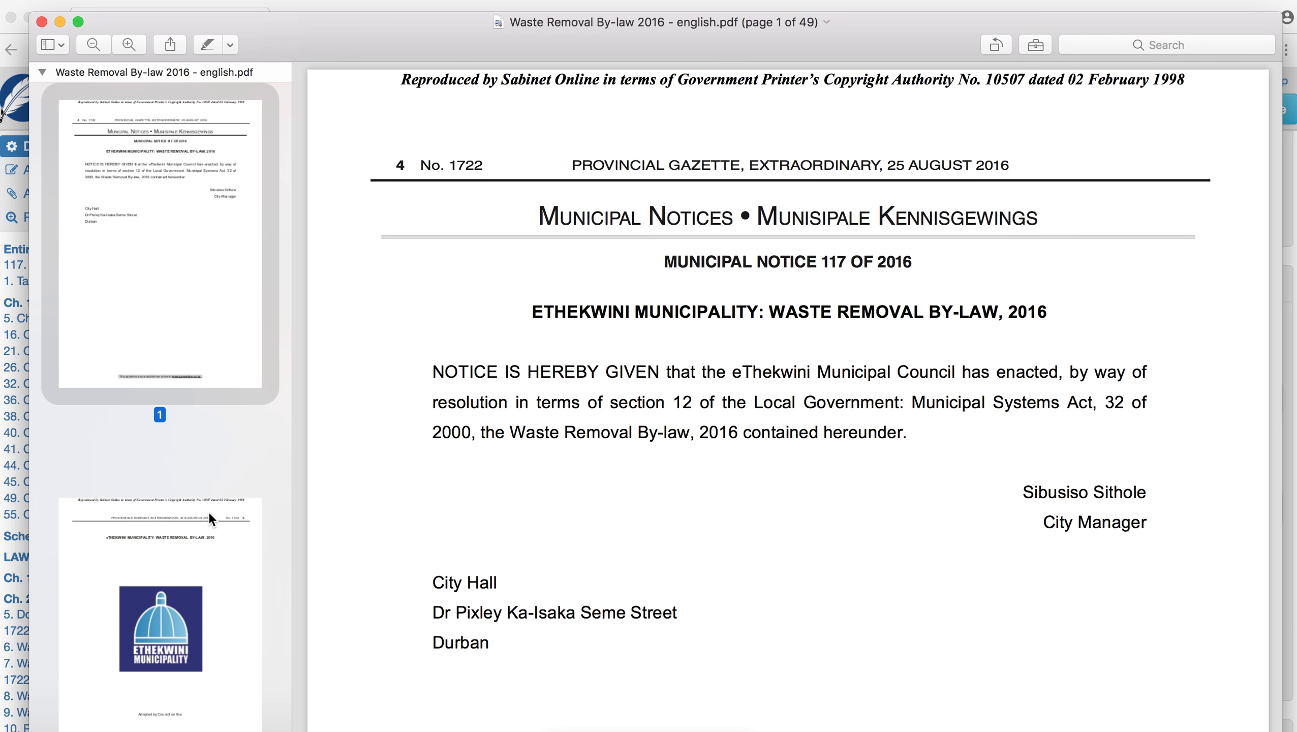
{"action": "scroll", "coordinate": [208, 512], "scroll_direction": "down", "scroll_amount": 10}
{"action": "scroll", "coordinate": [208, 511], "scroll_direction": "down", "scroll_amount": 20}
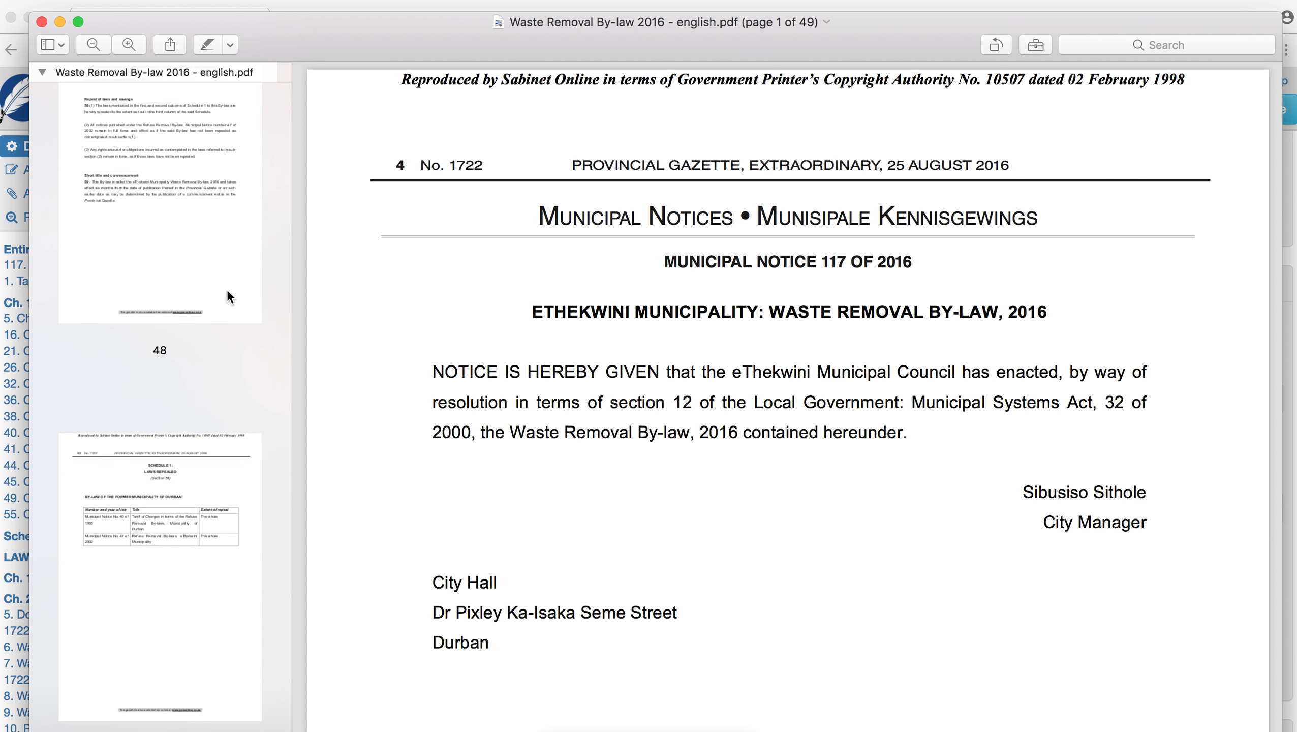
{"action": "left_click", "coordinate": [227, 290]}
{"action": "scroll", "coordinate": [706, 647], "scroll_direction": "down", "scroll_amount": 5}
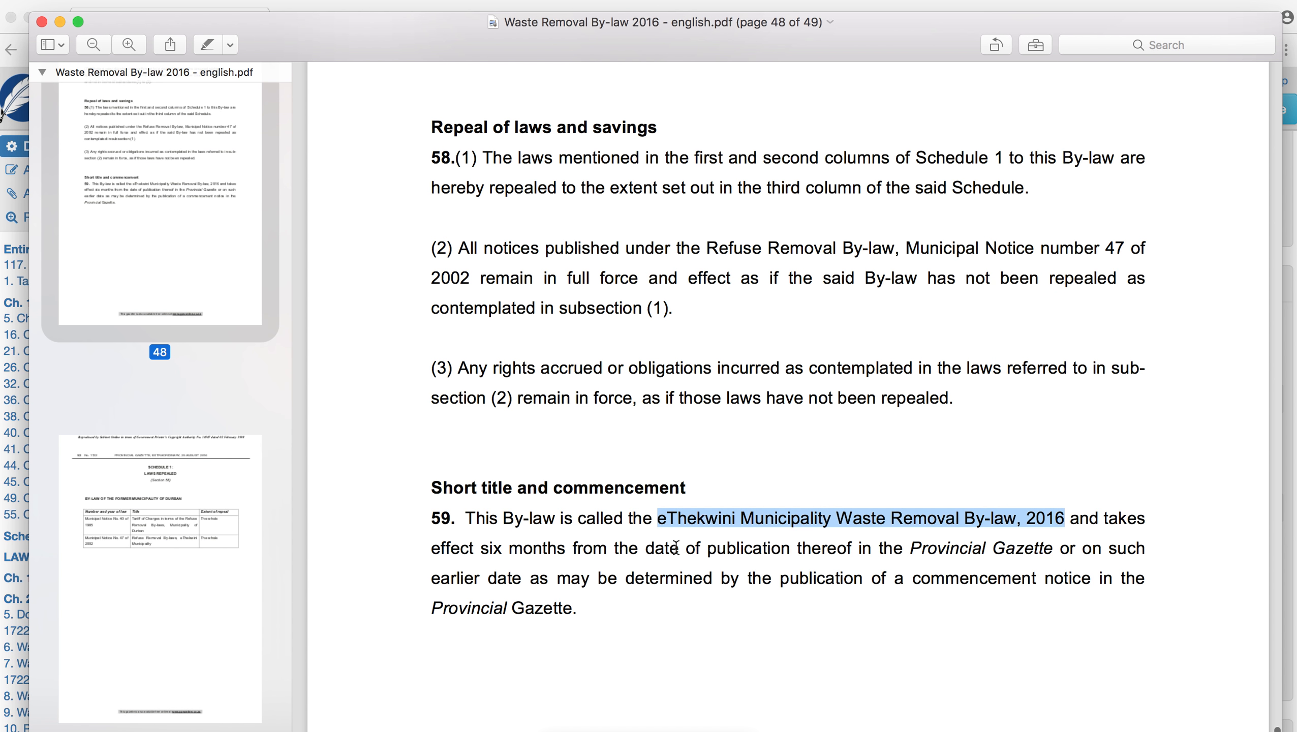
{"action": "key", "text": "super+Tab"}
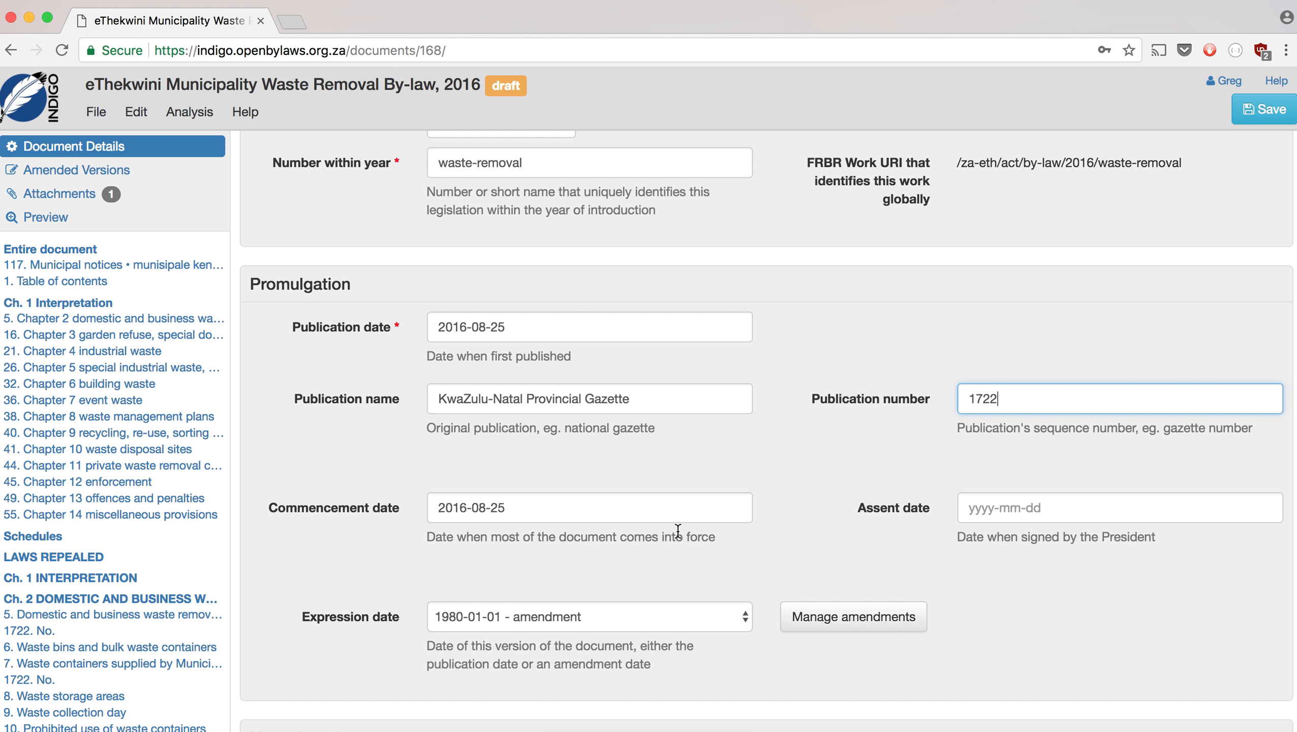
- Set commencement date 25 February 2017 and expression date '2016-08-25 - initial publication'
{"action": "left_click", "coordinate": [561, 512]}
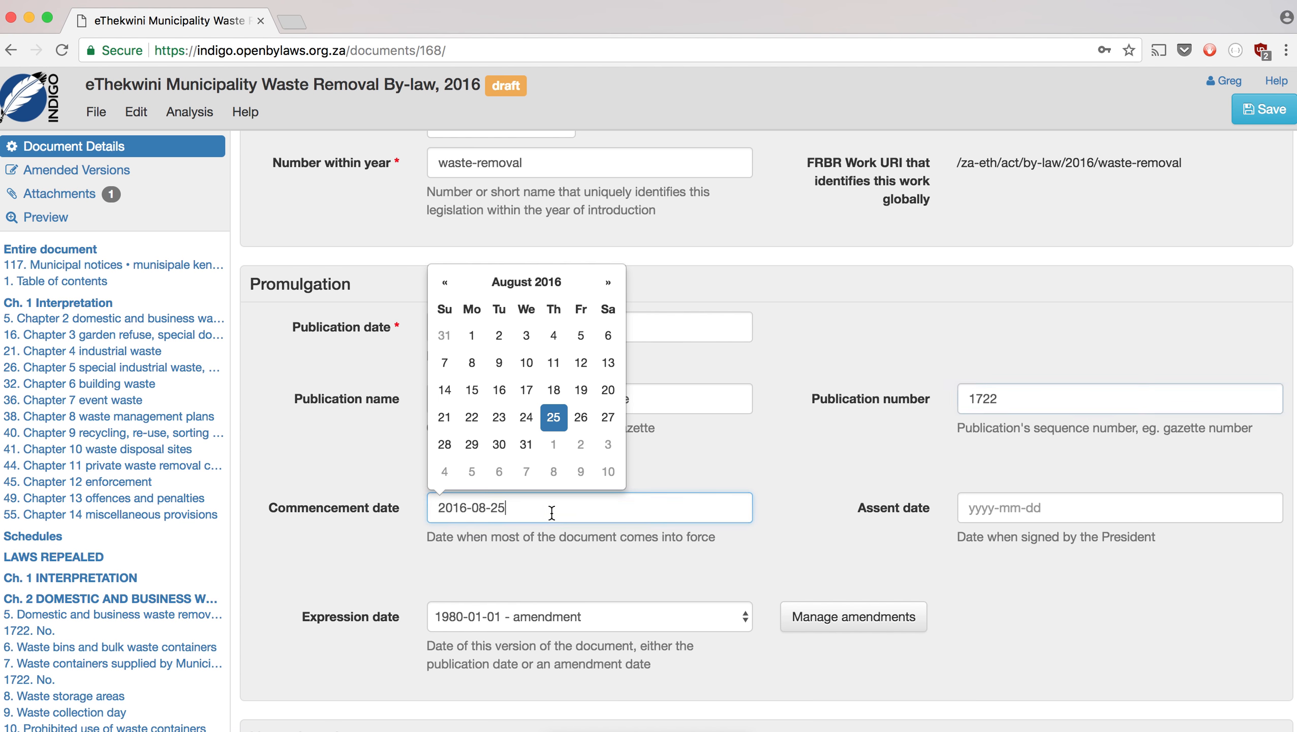
{"action": "left_click", "coordinate": [608, 283]}
{"action": "left_click", "coordinate": [608, 283]}
{"action": "left_click", "coordinate": [608, 283]}
{"action": "left_click", "coordinate": [608, 283]}
{"action": "left_click", "coordinate": [608, 283]}
{"action": "left_click", "coordinate": [608, 283]}
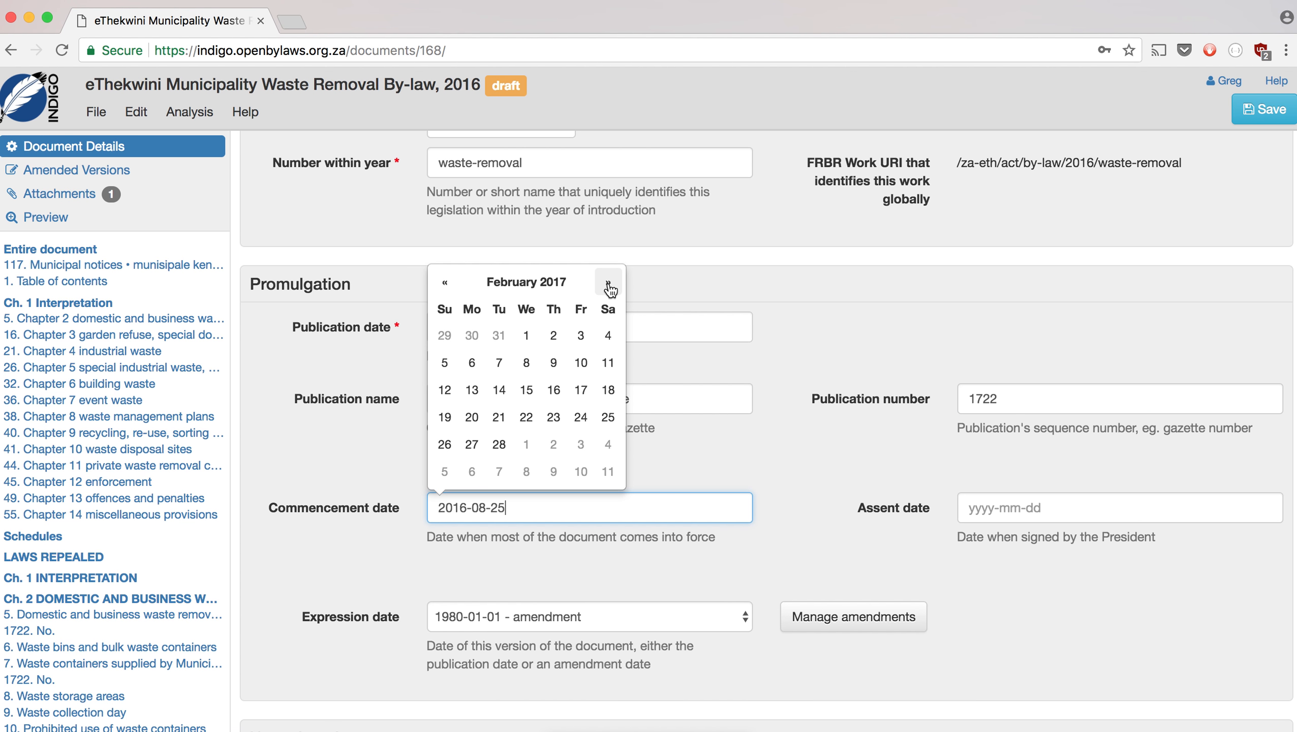
{"action": "left_click", "coordinate": [602, 418]}
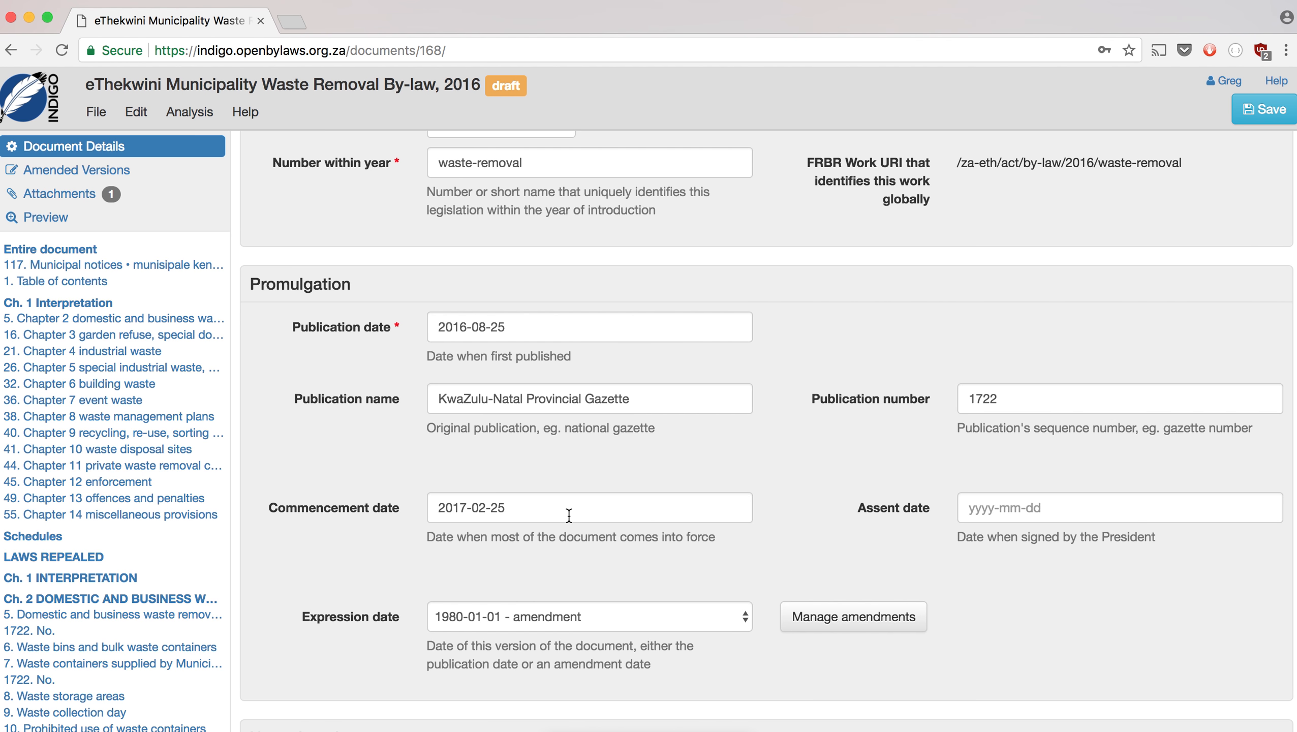
{"action": "left_click", "coordinate": [577, 616]}
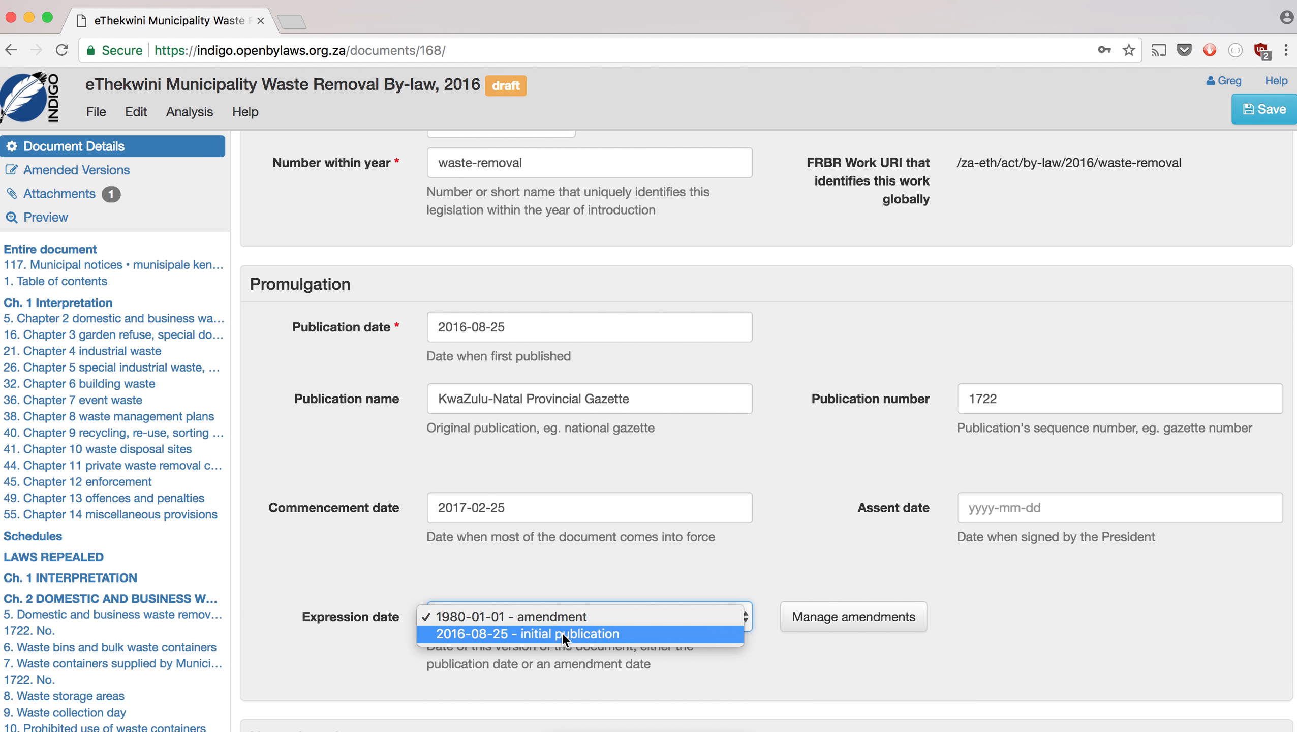
{"action": "left_click", "coordinate": [562, 633]}
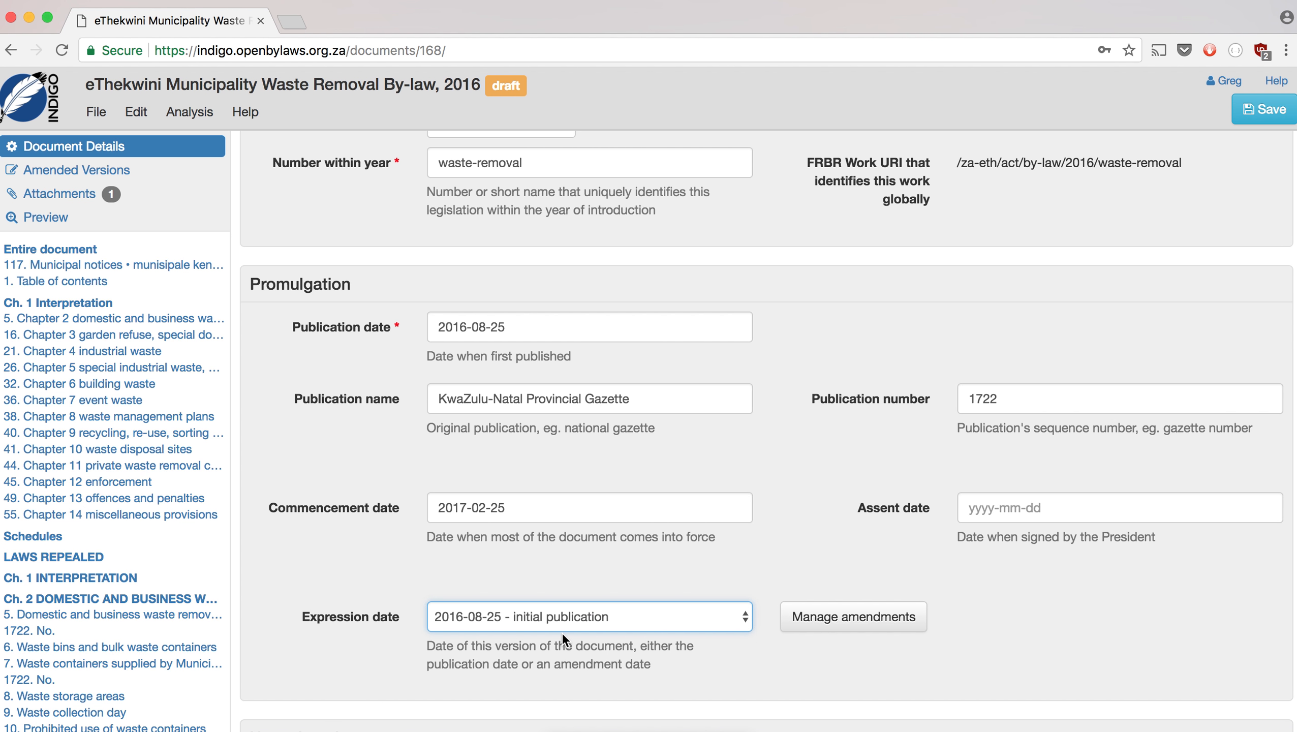
{"action": "scroll", "coordinate": [761, 541], "scroll_direction": "up", "scroll_amount": 4}
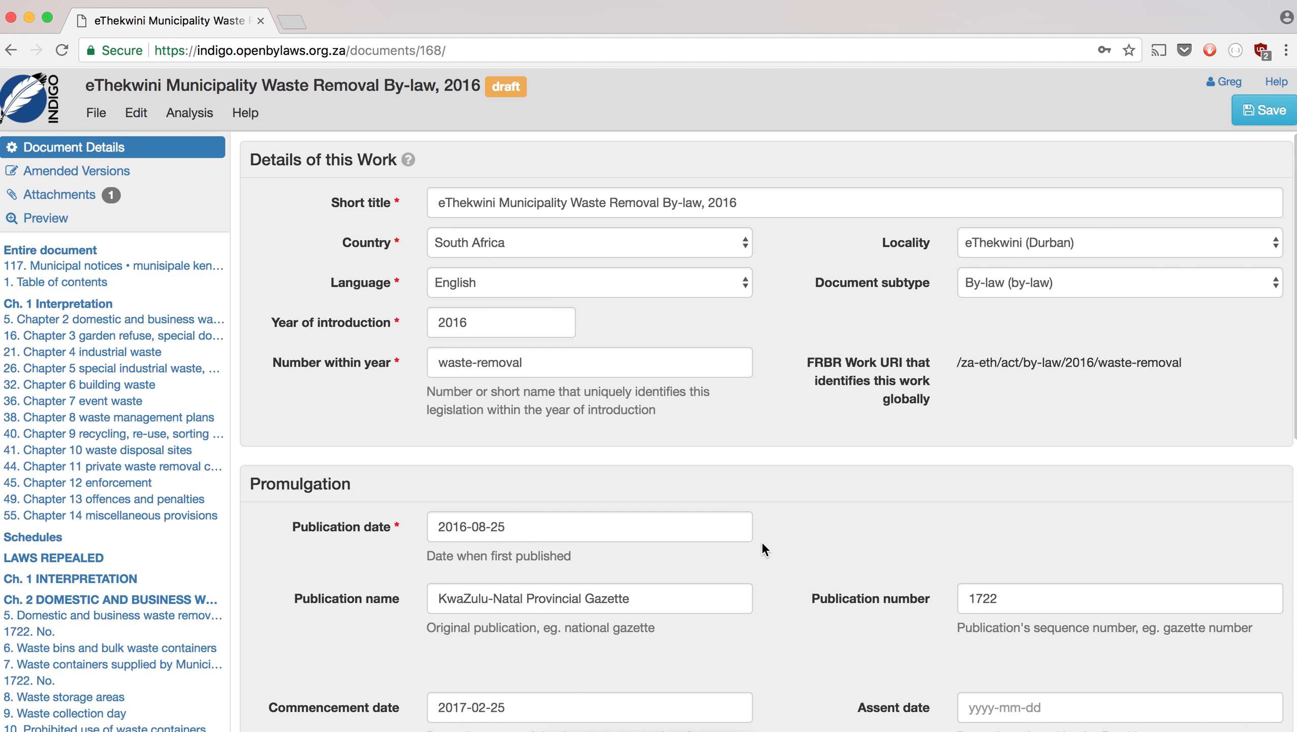
- Save the document details and scroll through the entire by-law text
{"action": "left_click", "coordinate": [1259, 114]}
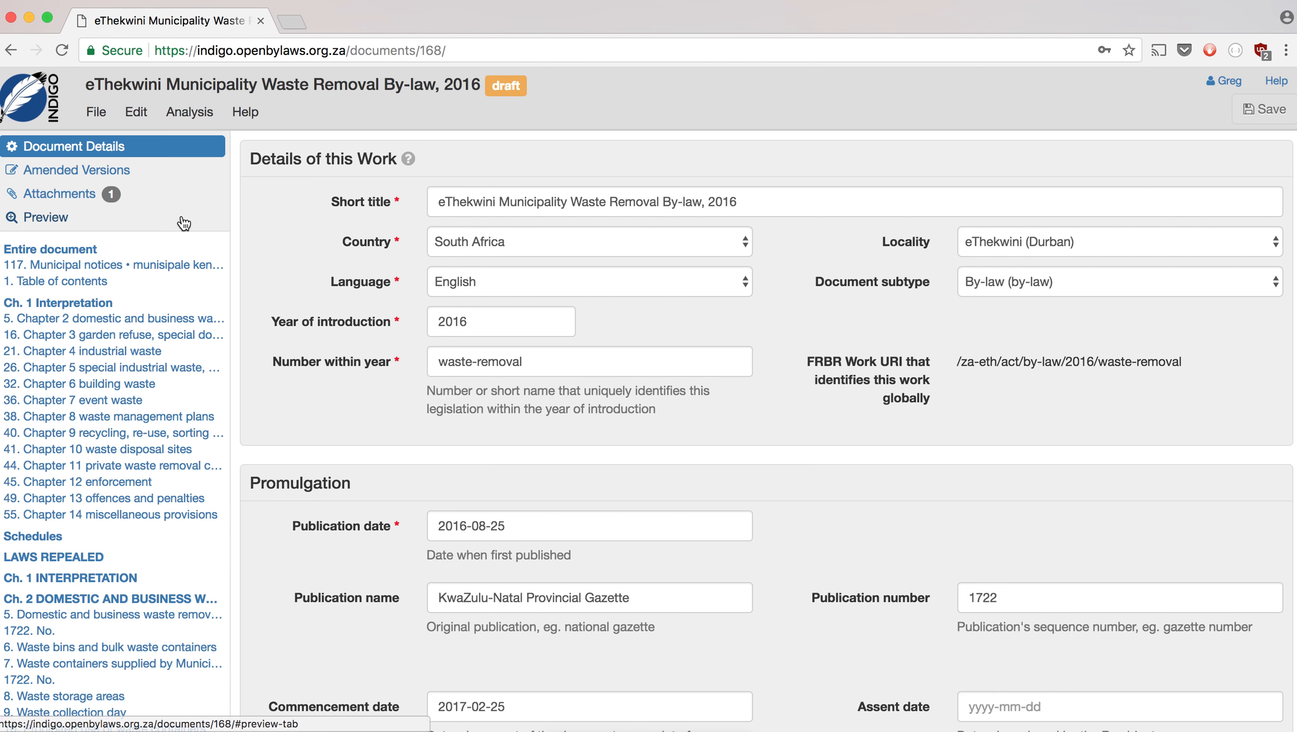
{"action": "left_click", "coordinate": [72, 249]}
{"action": "scroll", "coordinate": [654, 397], "scroll_direction": "down", "scroll_amount": 3}
{"action": "scroll", "coordinate": [654, 399], "scroll_direction": "down", "scroll_amount": 15}
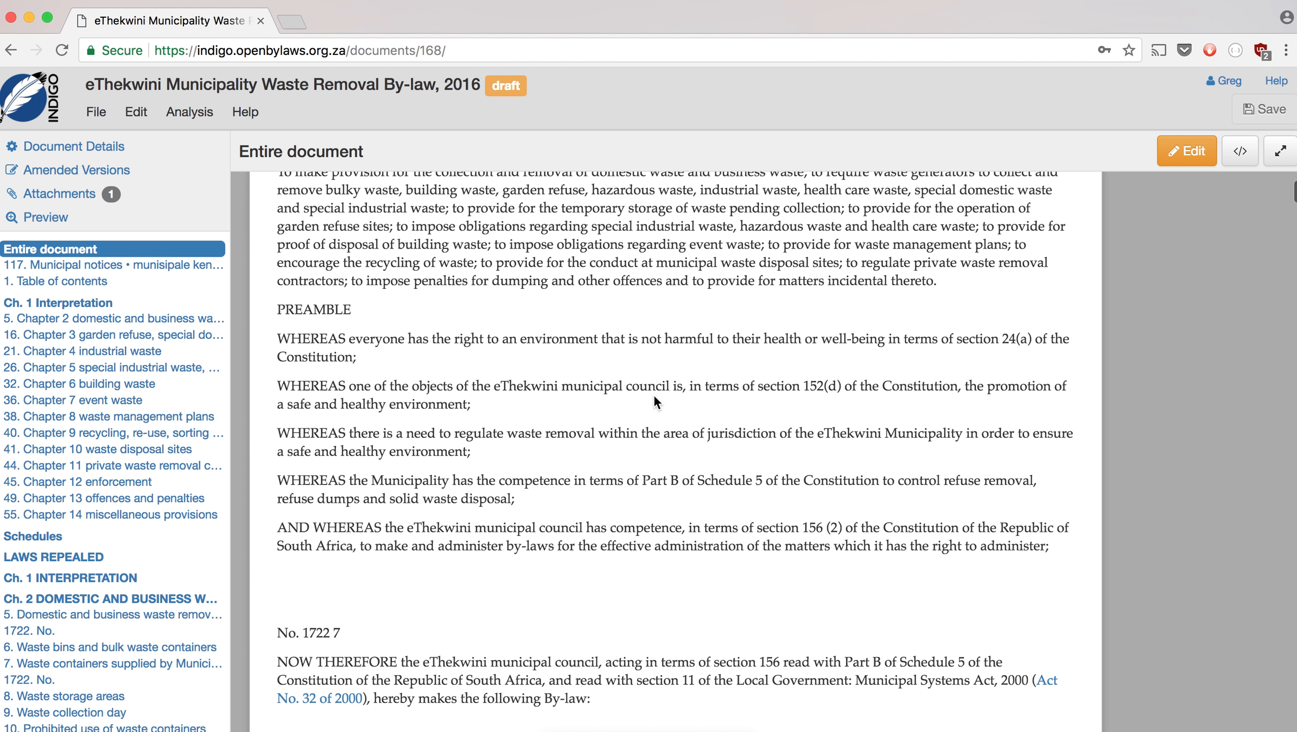
{"action": "scroll", "coordinate": [654, 397], "scroll_direction": "down", "scroll_amount": 15}
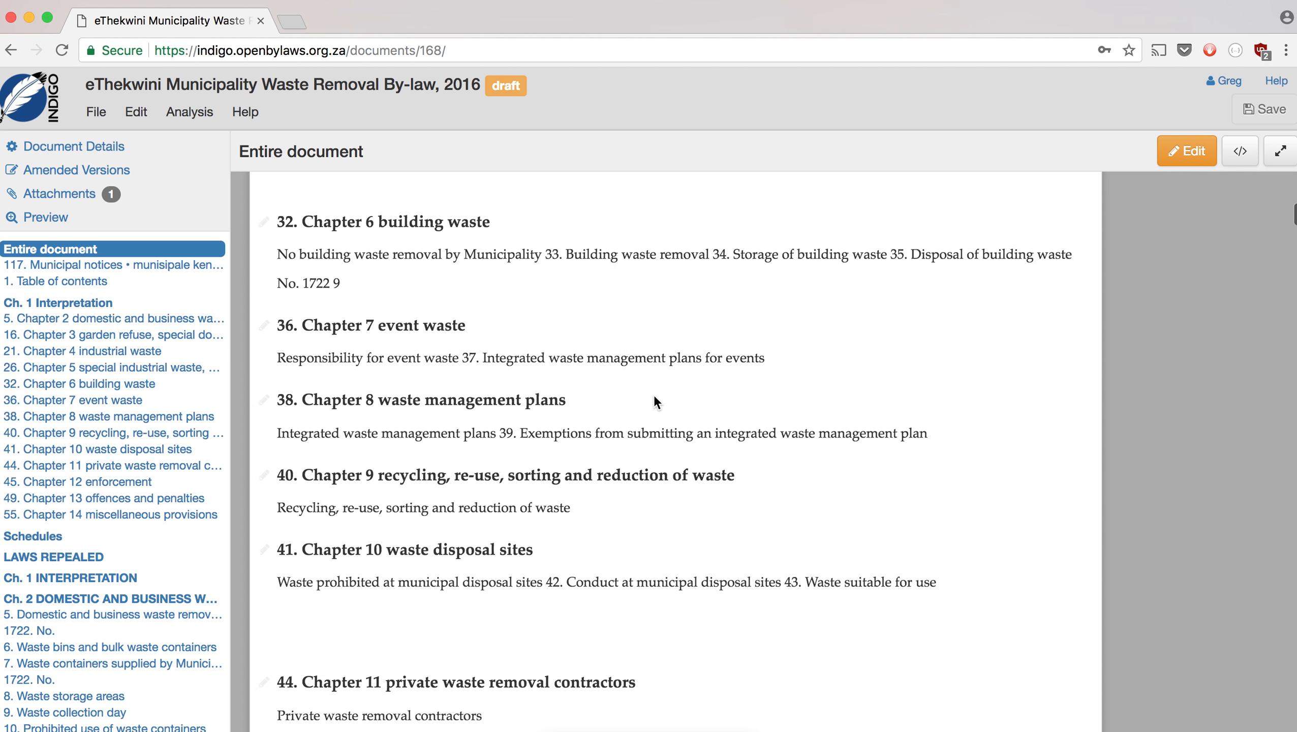
{"action": "scroll", "coordinate": [654, 398], "scroll_direction": "down", "scroll_amount": 2}
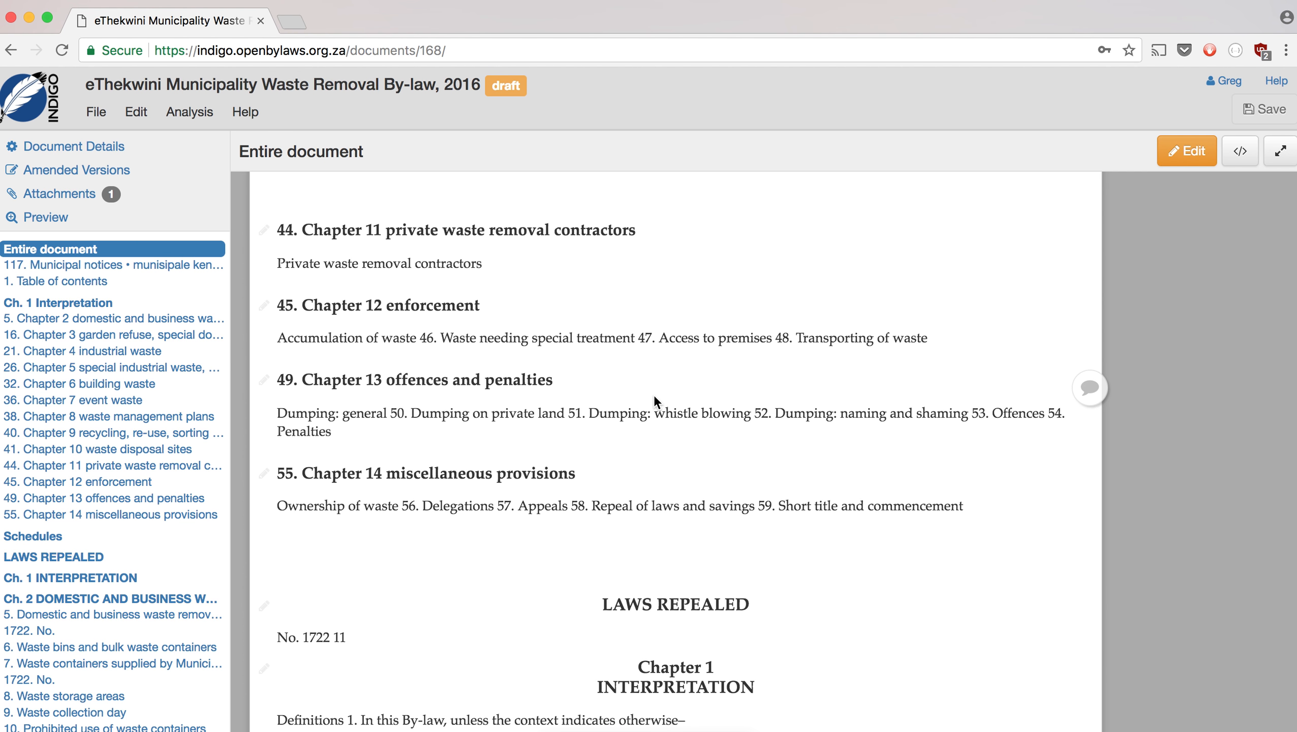
{"action": "scroll", "coordinate": [654, 394], "scroll_direction": "up", "scroll_amount": 20}
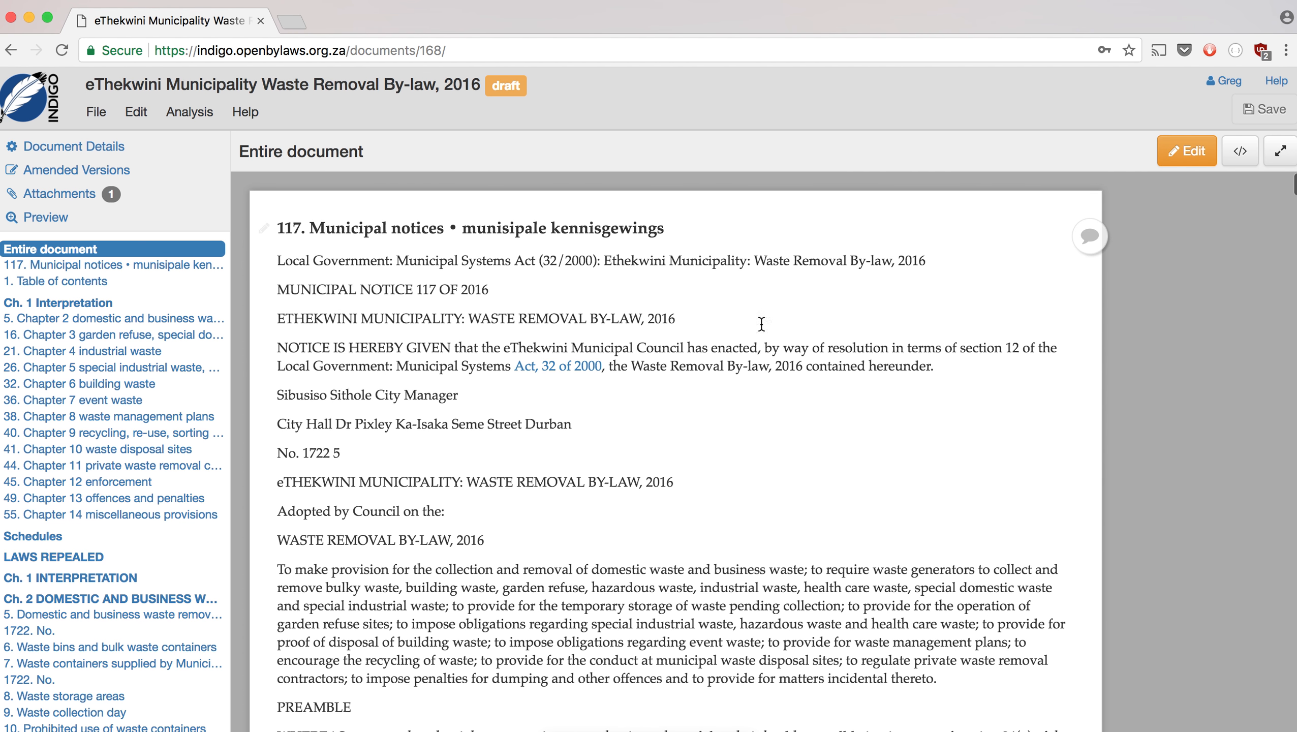
- Delete the gazette notice header and the leftover WASTE REMOVAL BY-LAW, 2016 title line
{"action": "left_click", "coordinate": [1175, 153]}
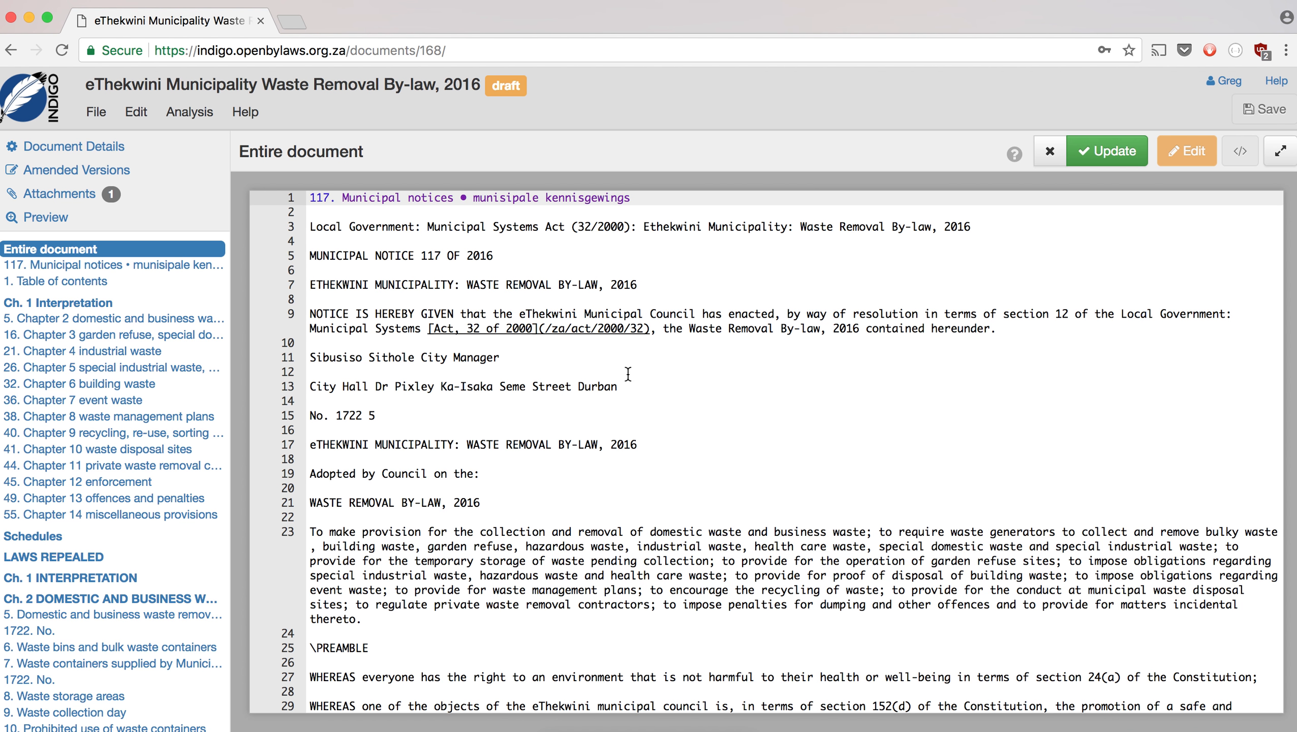
{"action": "left_click", "coordinate": [518, 471], "text": "shift"}
{"action": "key", "text": "BackSpace"}
{"action": "key", "text": "shift+Down"}
{"action": "key", "text": "shift+Down"}
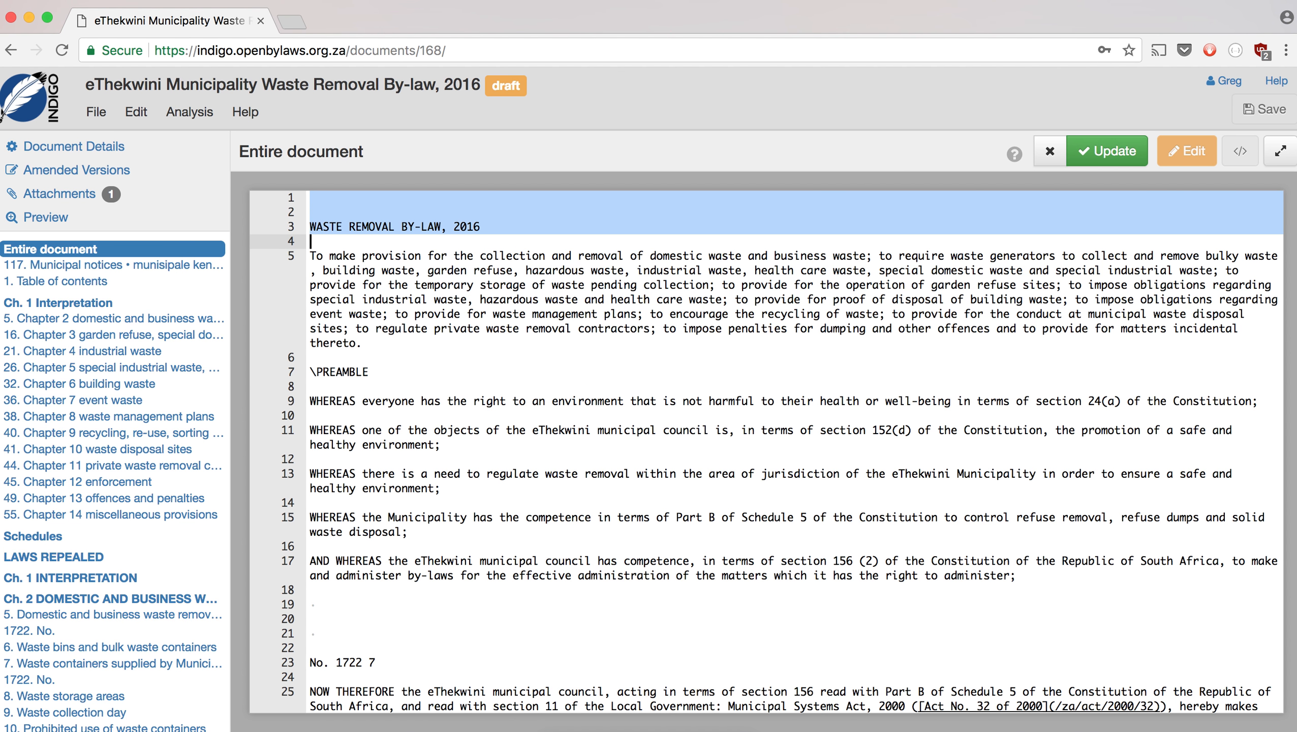
{"action": "key", "text": "BackSpace"}
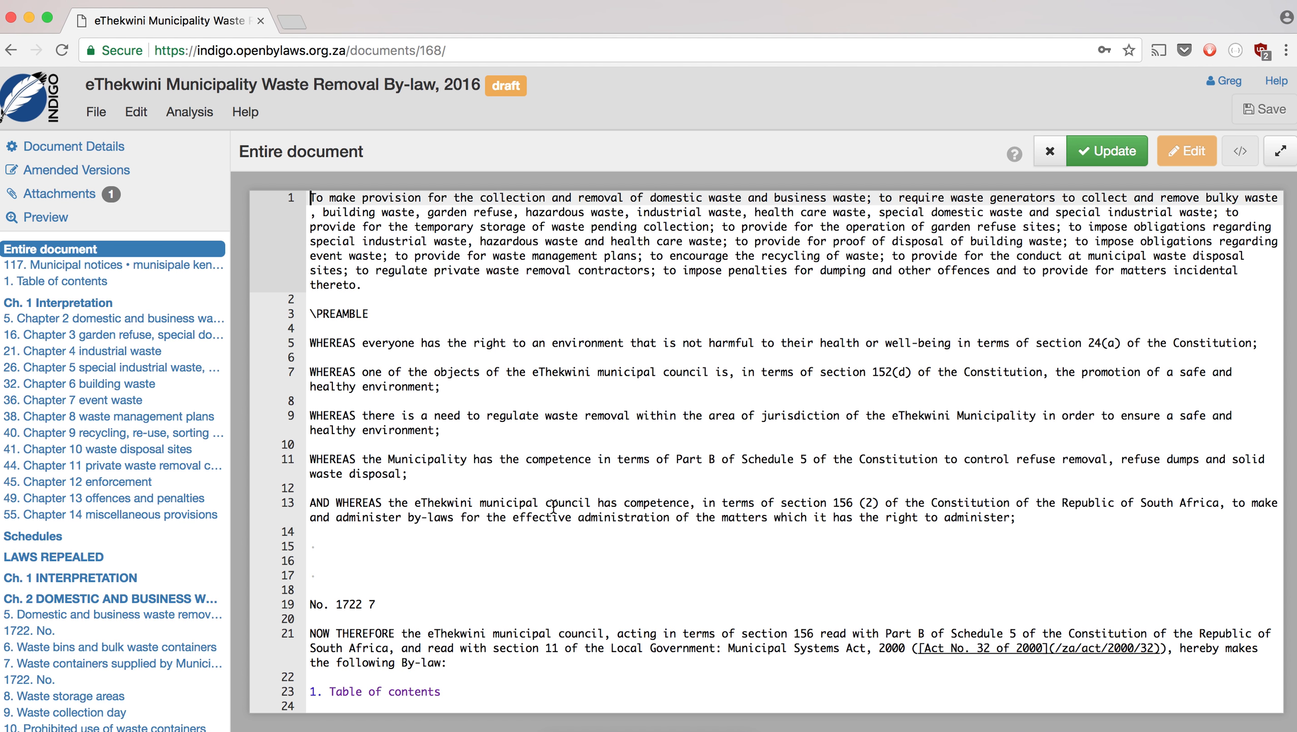
- Remove the backslash before PREAMBLE, the dotted lines and the 'No. 1722 7' page line
{"action": "left_click", "coordinate": [317, 314]}
{"action": "key", "text": "BackSpace"}
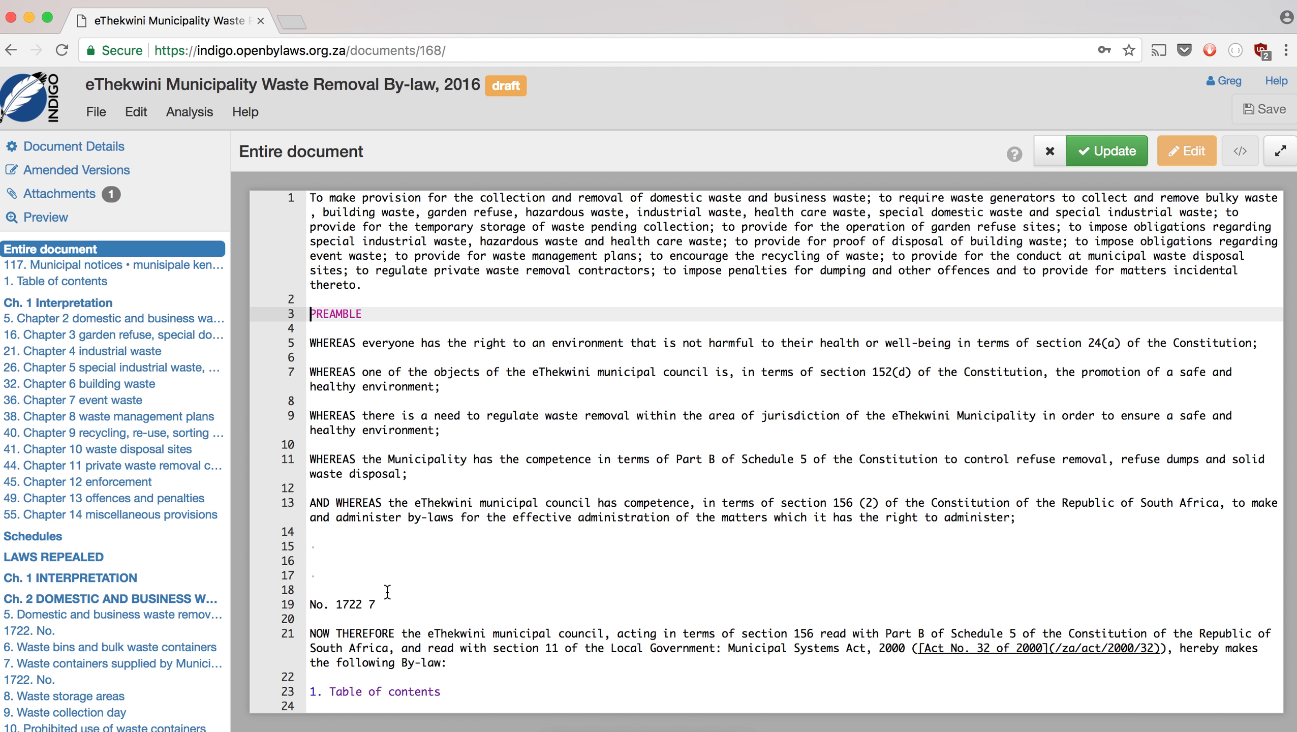
{"action": "left_click_drag", "start_coordinate": [388, 592], "coordinate": [308, 545]}
{"action": "key", "text": "BackSpace"}
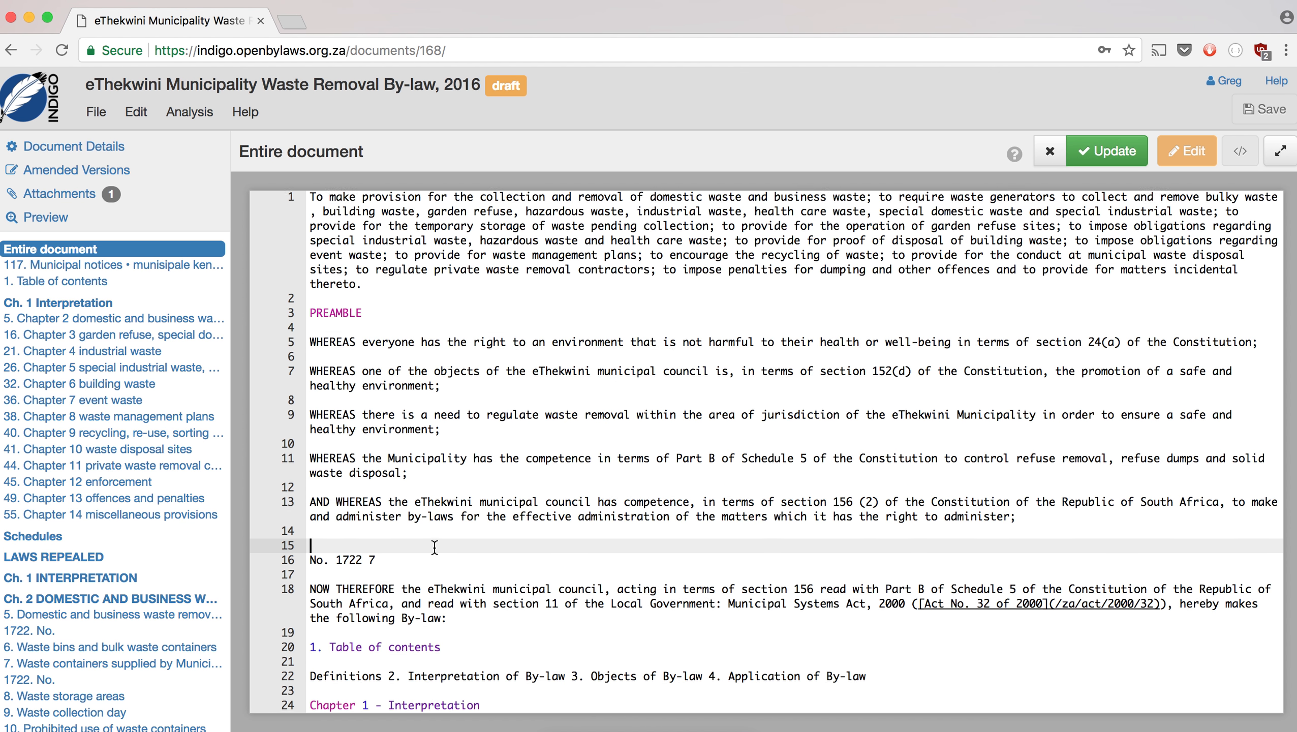
{"action": "scroll", "coordinate": [434, 547], "scroll_direction": "down", "scroll_amount": 5}
{"action": "key", "text": "shift+Down"}
{"action": "key", "text": "shift+Down"}
{"action": "key", "text": "BackSpace"}
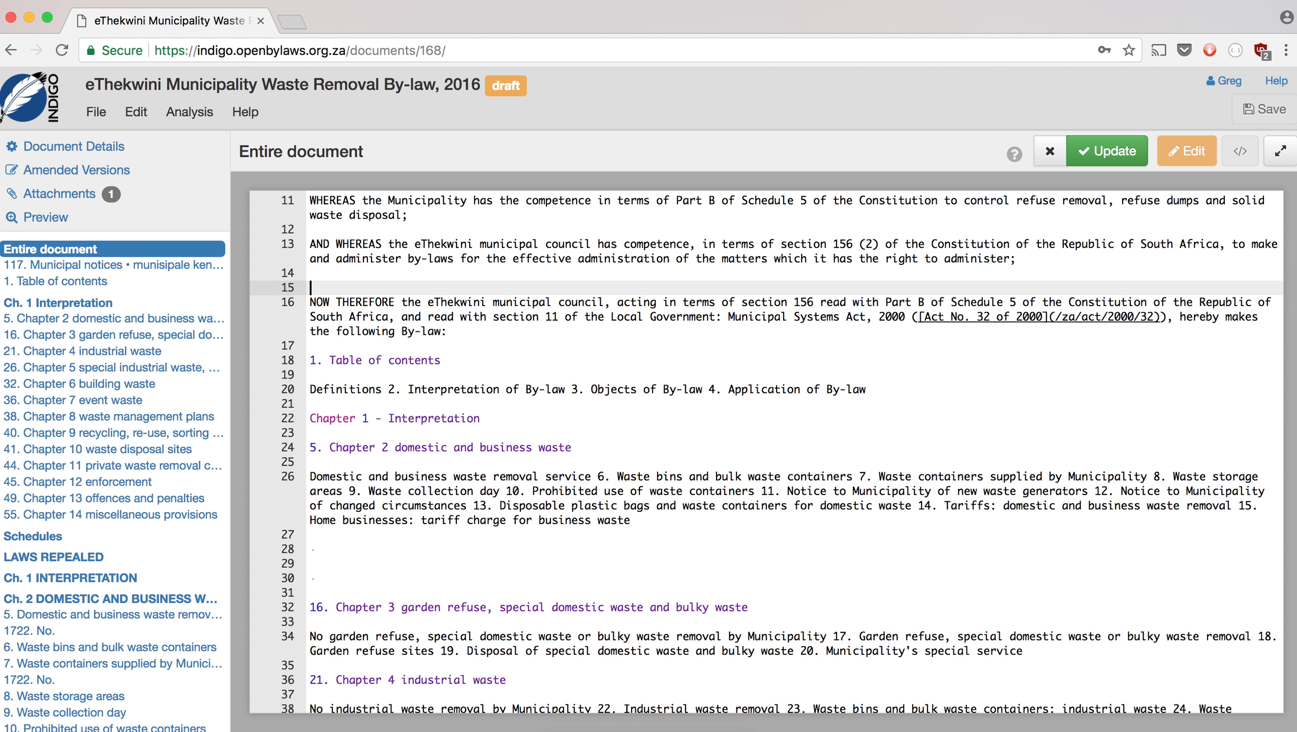
{"action": "key", "text": "BackSpace"}
- Delete the imported table of contents and blank lines up to Chapter 1
{"action": "left_click", "coordinate": [310, 346]}
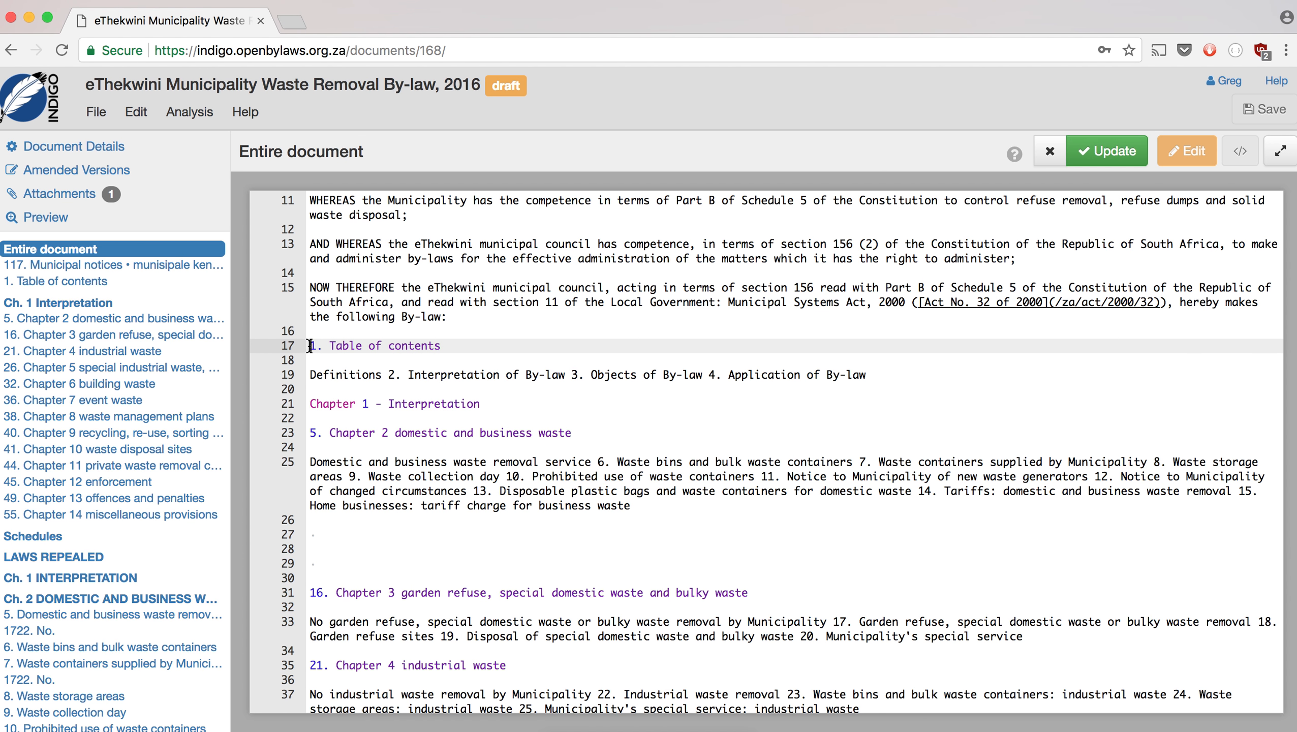
{"action": "scroll", "coordinate": [510, 501], "scroll_direction": "down", "scroll_amount": 20}
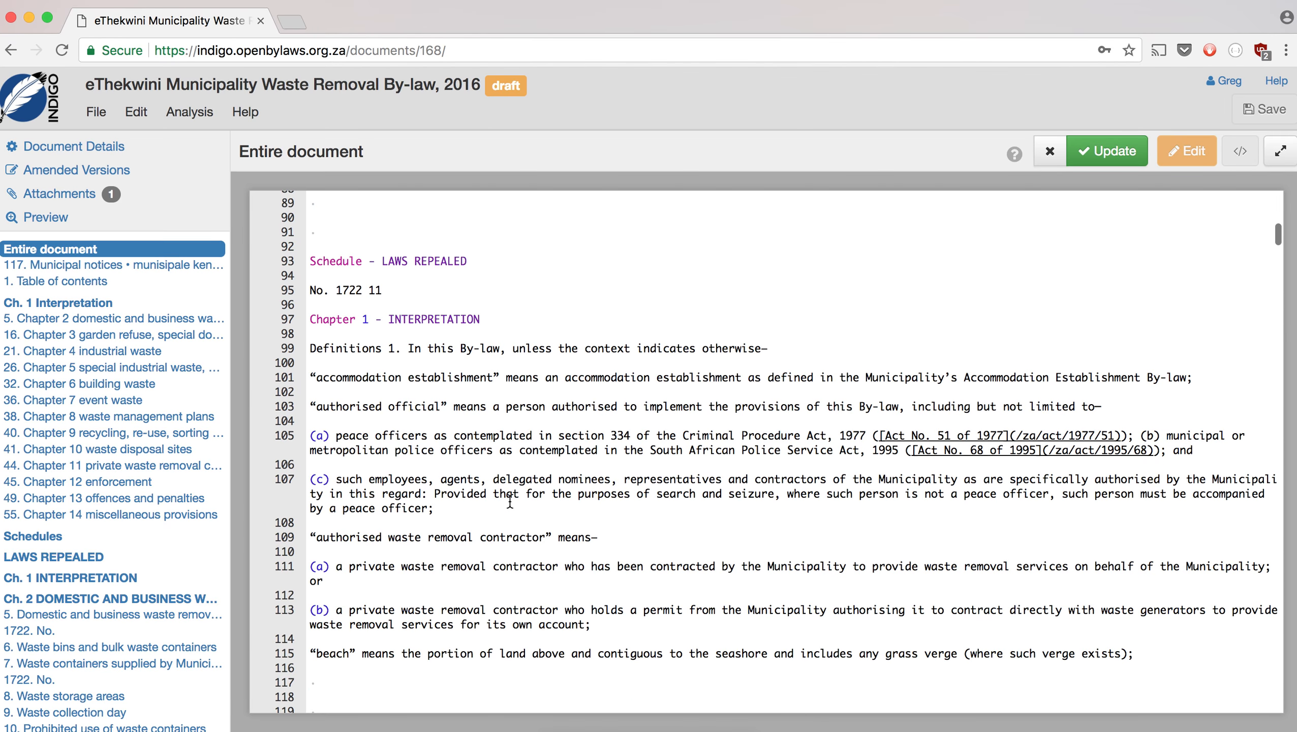
{"action": "scroll", "coordinate": [510, 501], "scroll_direction": "up", "scroll_amount": 12}
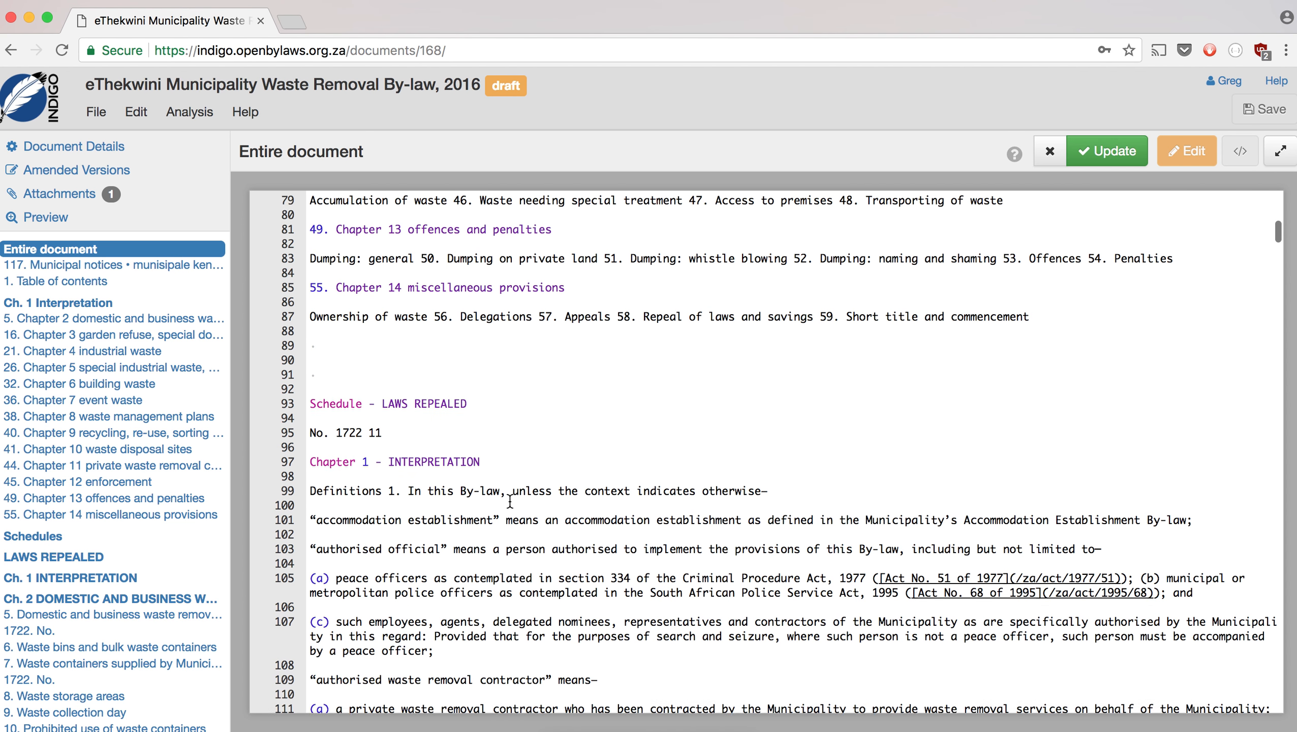
{"action": "key", "text": "BackSpace"}
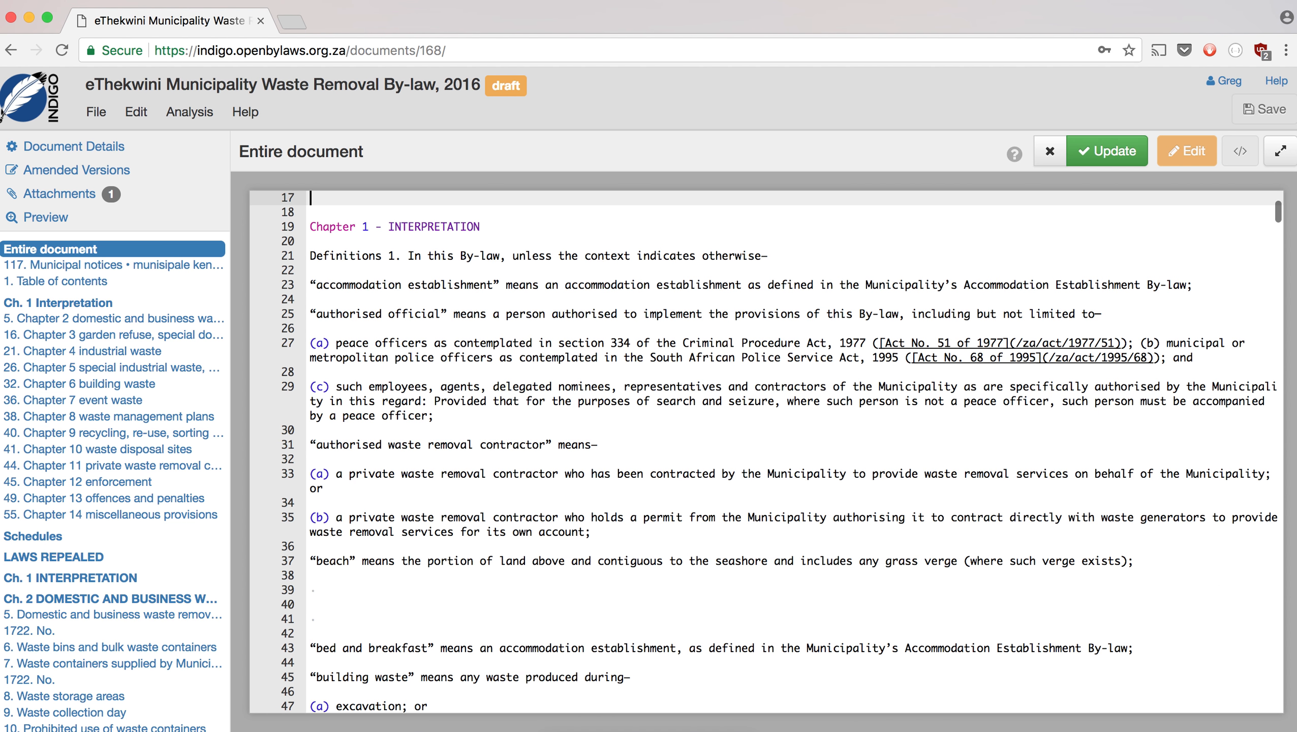
{"action": "key", "text": "BackSpace"}
{"action": "key", "text": "BackSpace"}
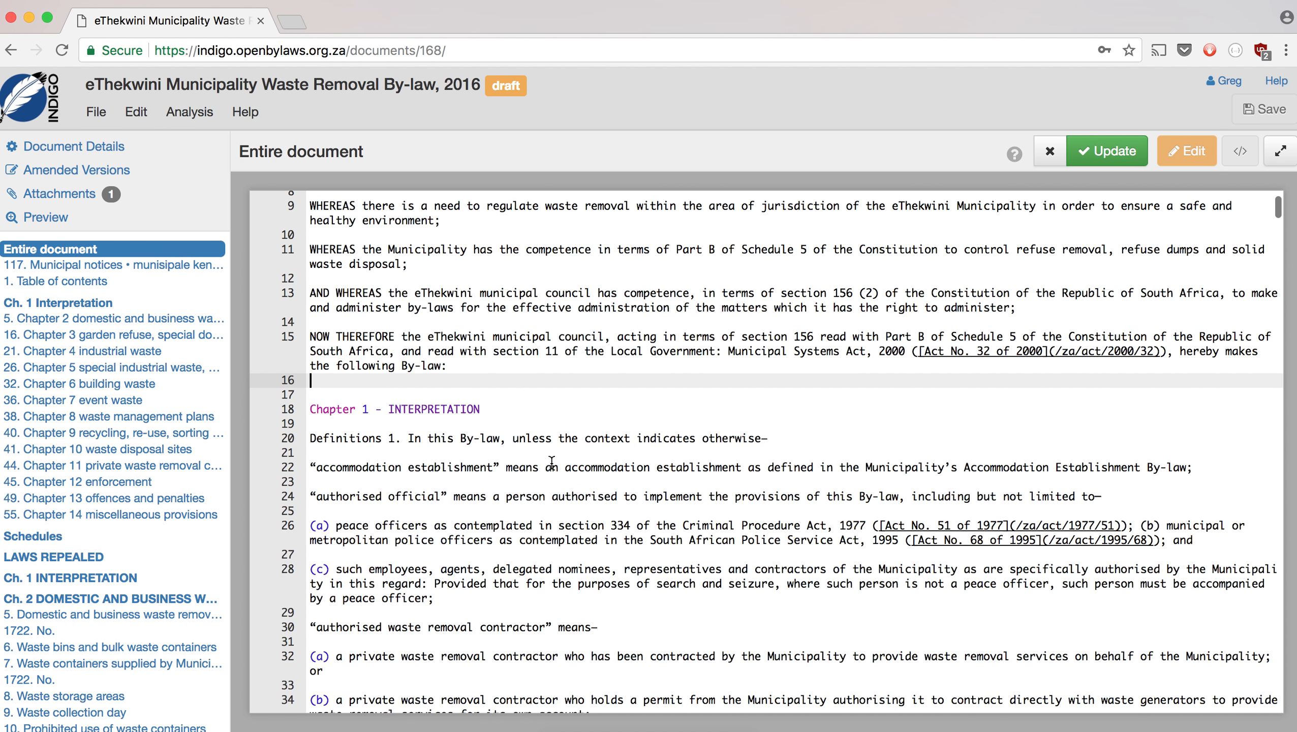
{"action": "left_click", "coordinate": [408, 414]}
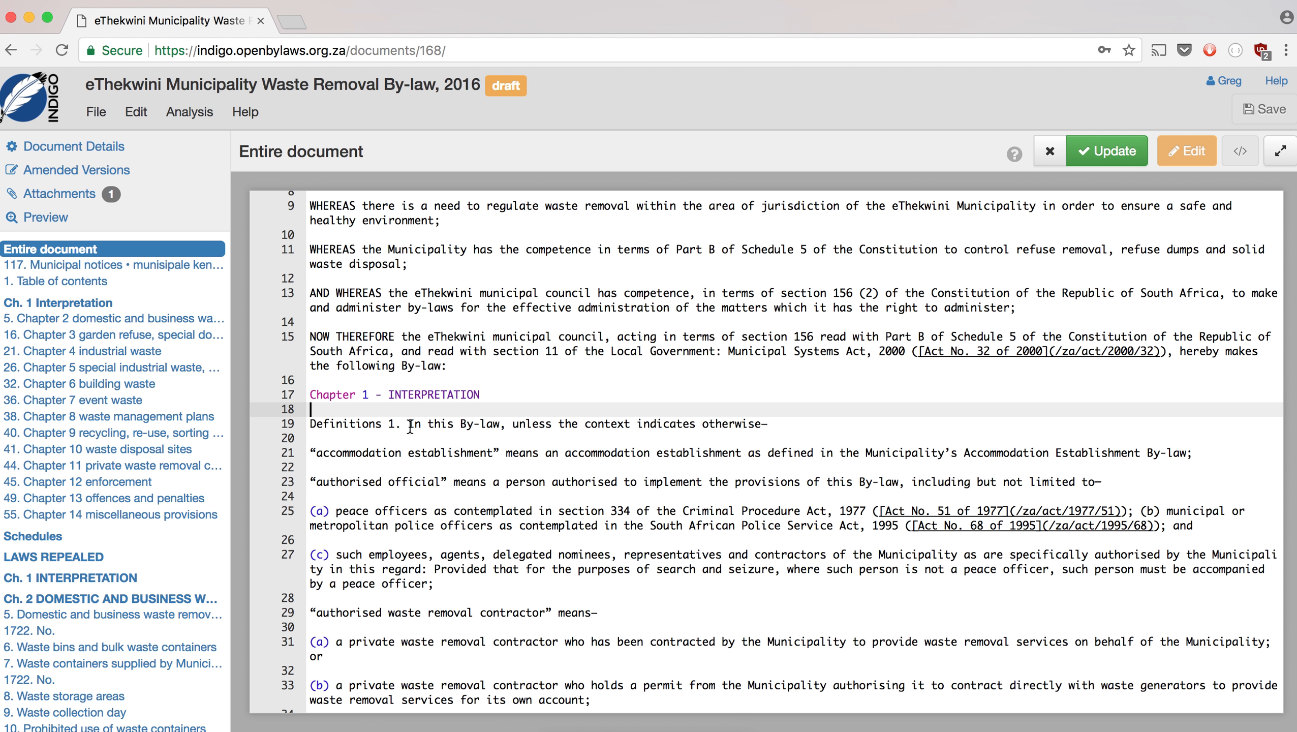
- Put '1. Definitions' on its own line above 'In this By-law…' and apply the edit
{"action": "key", "text": "Down"}
{"action": "left_click", "coordinate": [408, 423]}
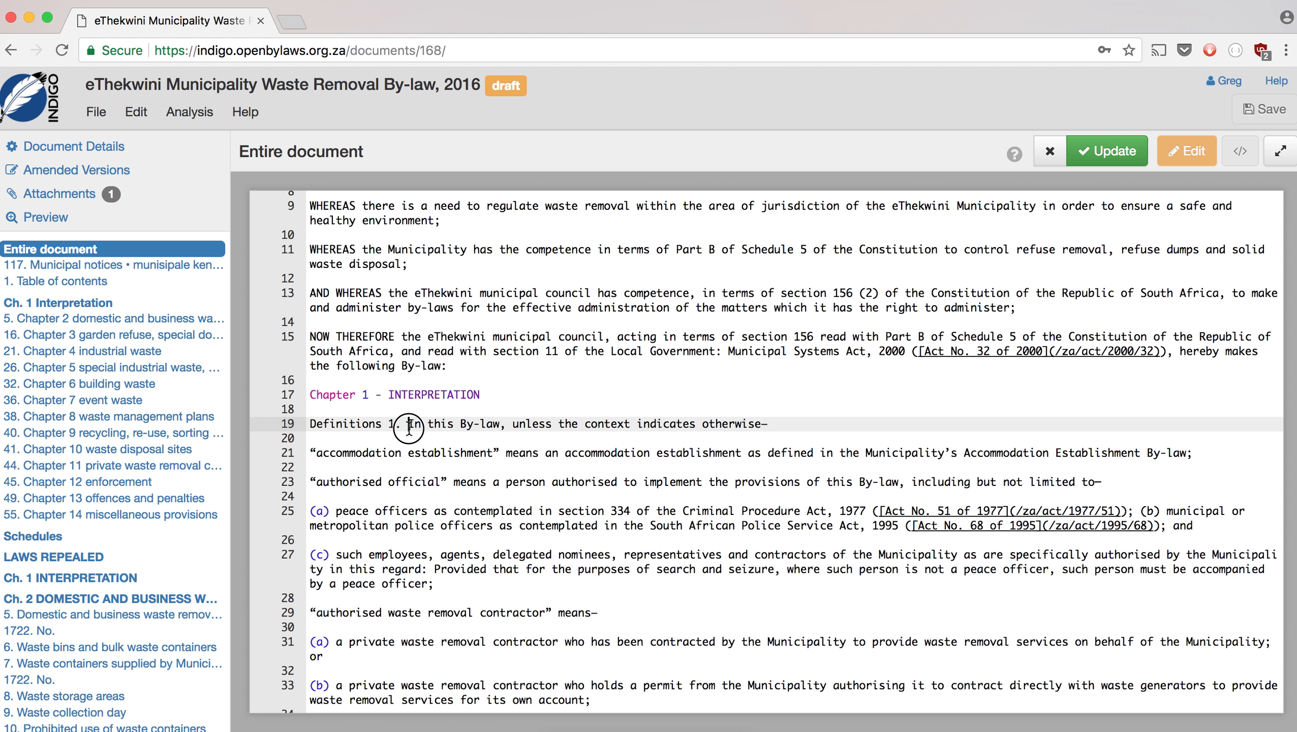
{"action": "left_click", "coordinate": [364, 414]}
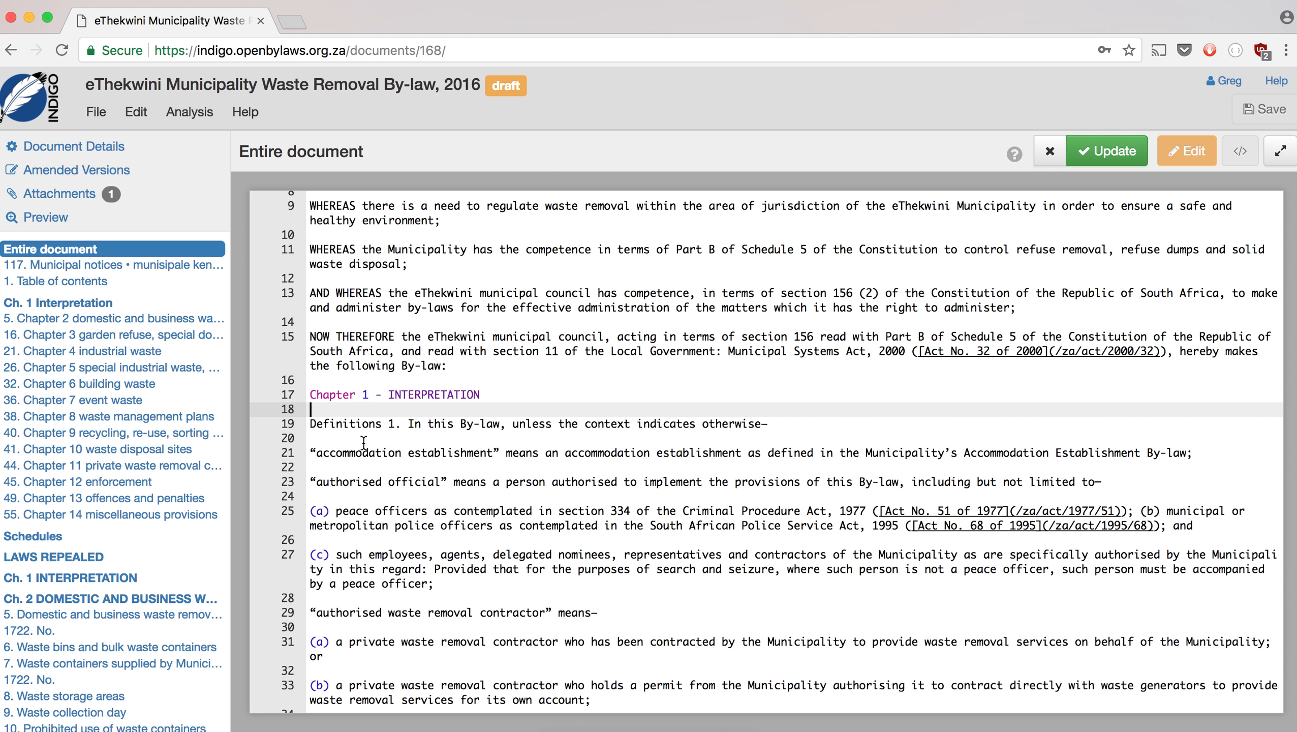
{"action": "key", "text": "Return"}
{"action": "type", "text": "1."}
{"action": "key", "text": "Delete"}
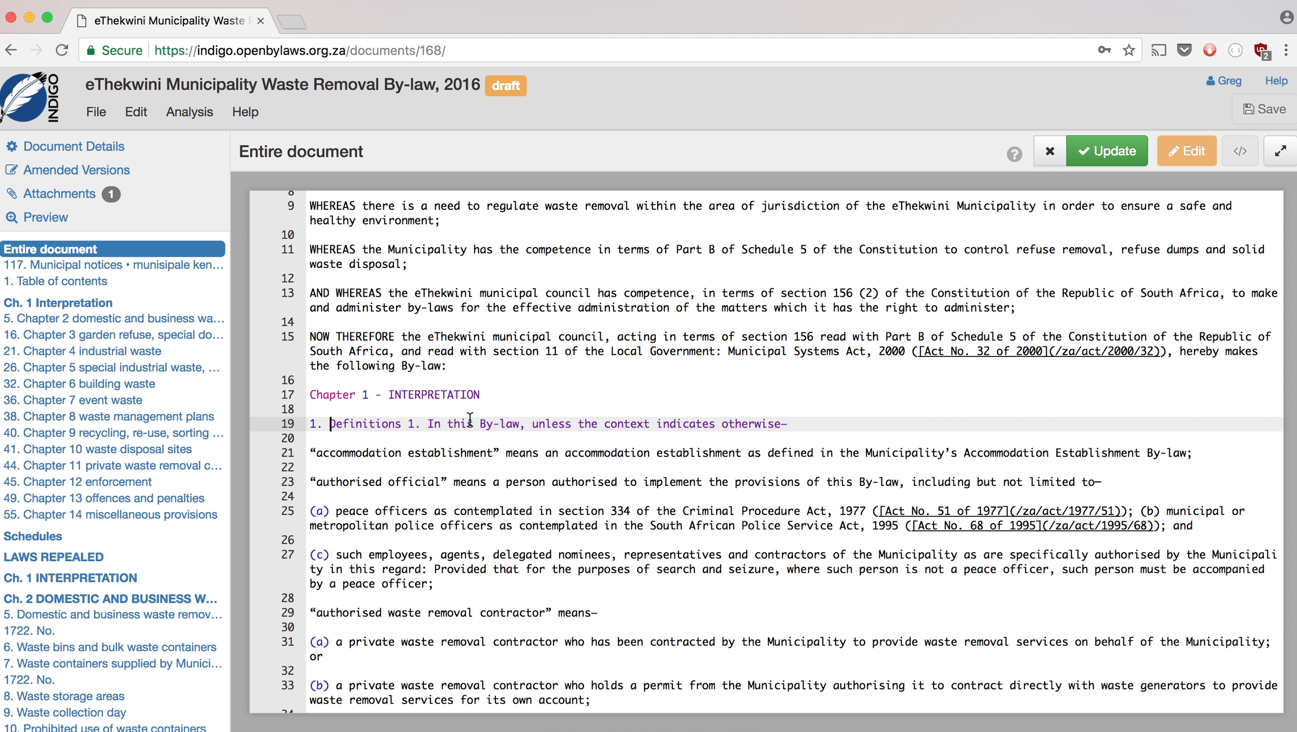
{"action": "key", "text": "BackSpace"}
{"action": "key", "text": "BackSpace"}
{"action": "key", "text": "BackSpace"}
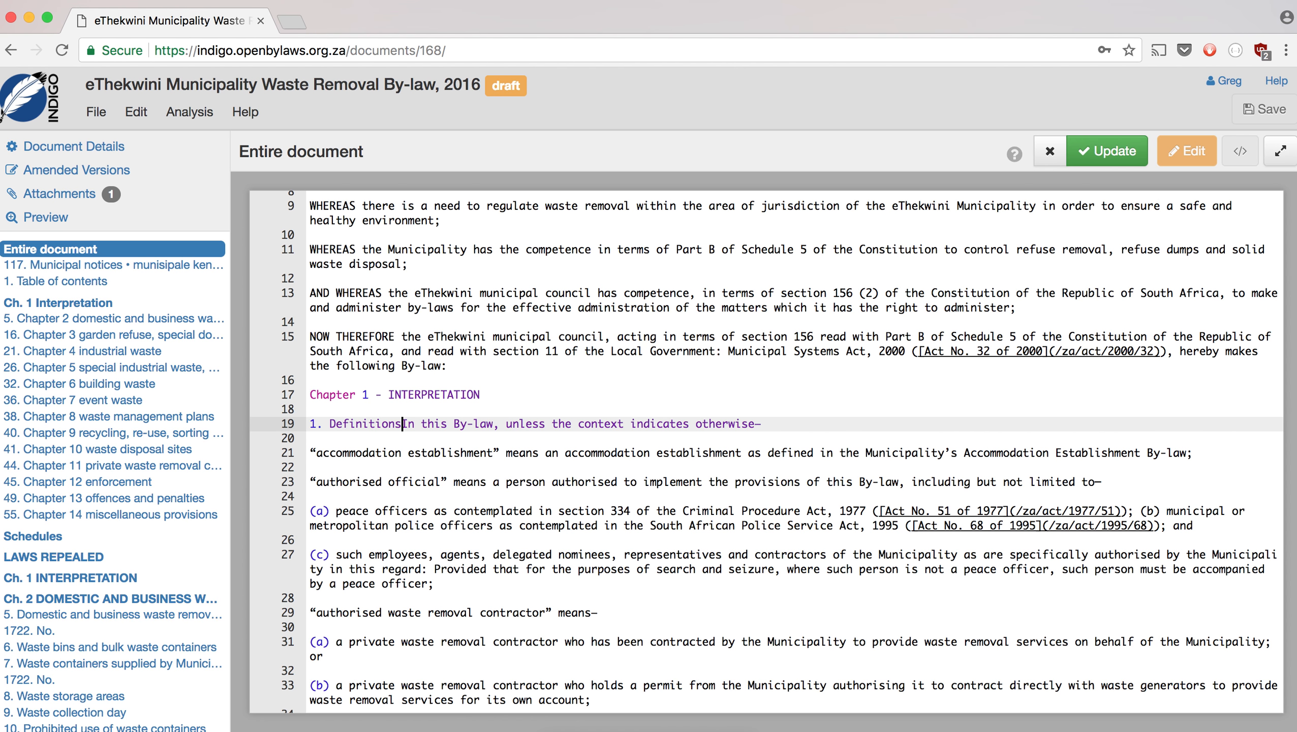
{"action": "key", "text": "Return"}
{"action": "key", "text": "Return"}
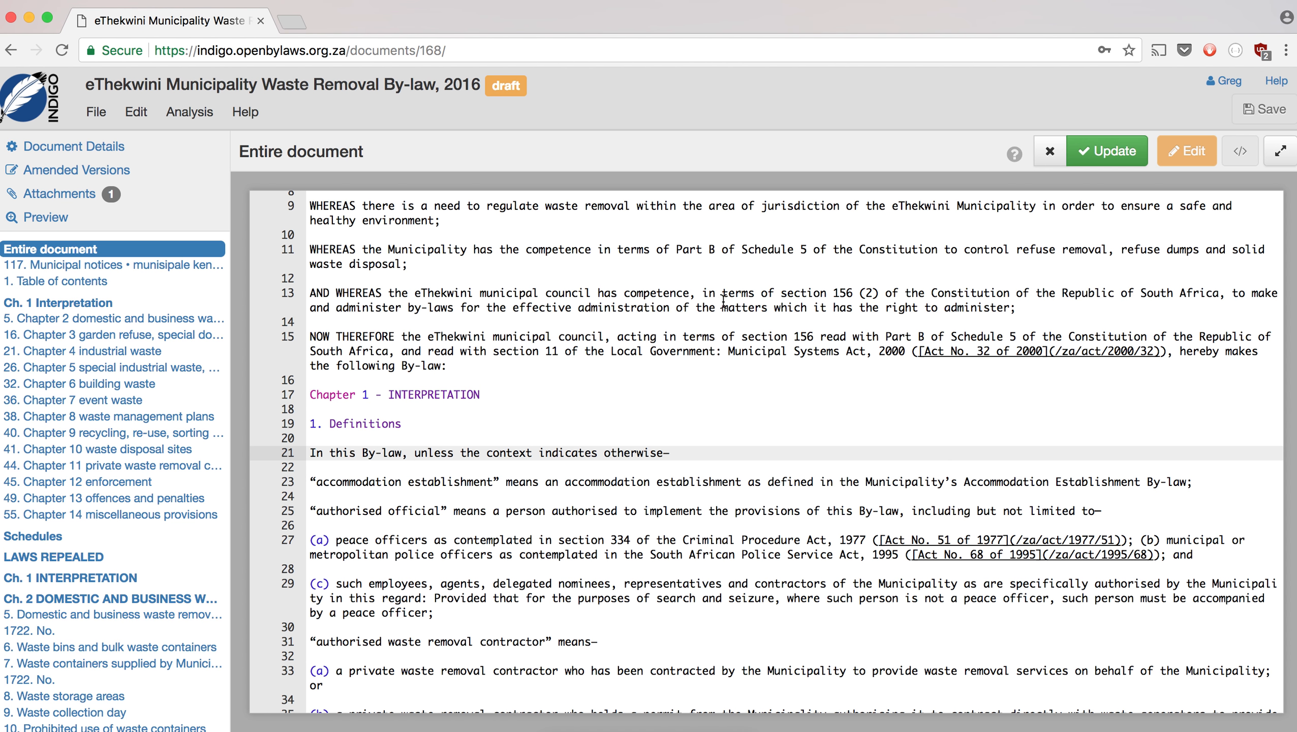
{"action": "left_click", "coordinate": [1095, 153]}
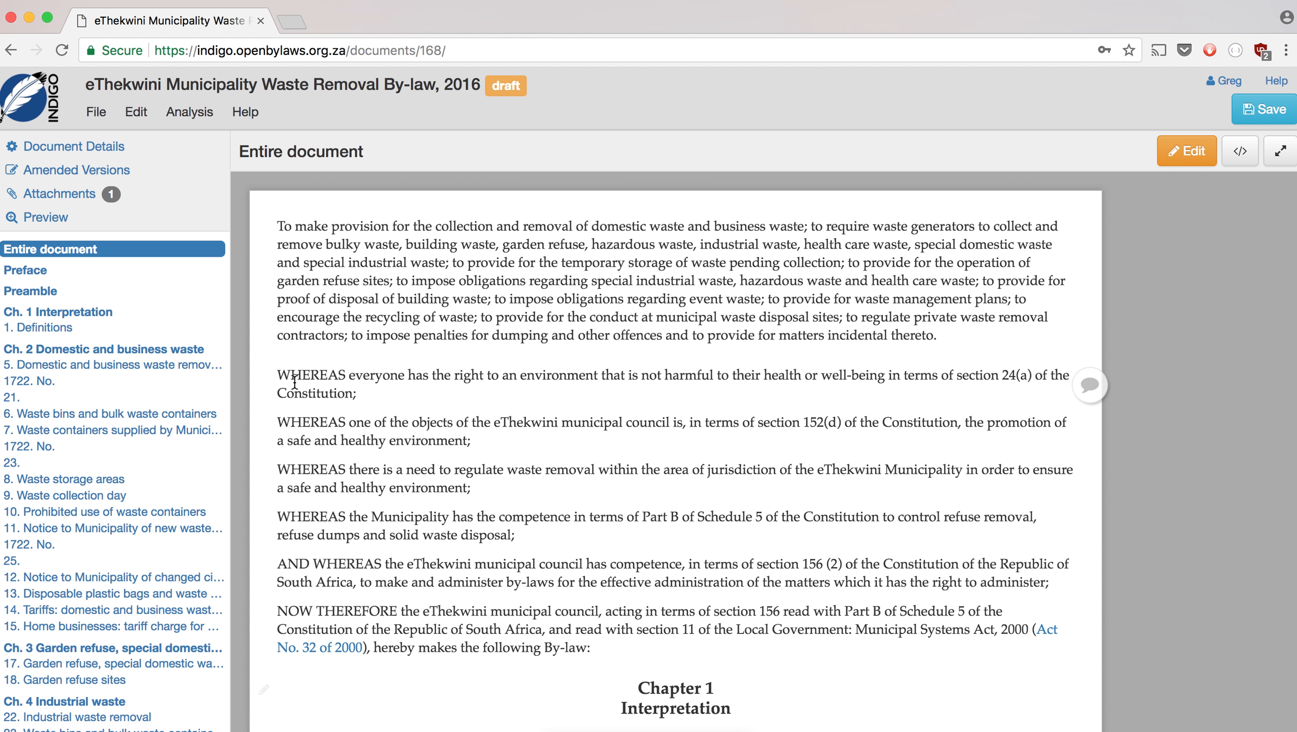
- Open the source text for editing and locate the empty lines near line 43
{"action": "left_click", "coordinate": [1170, 160]}
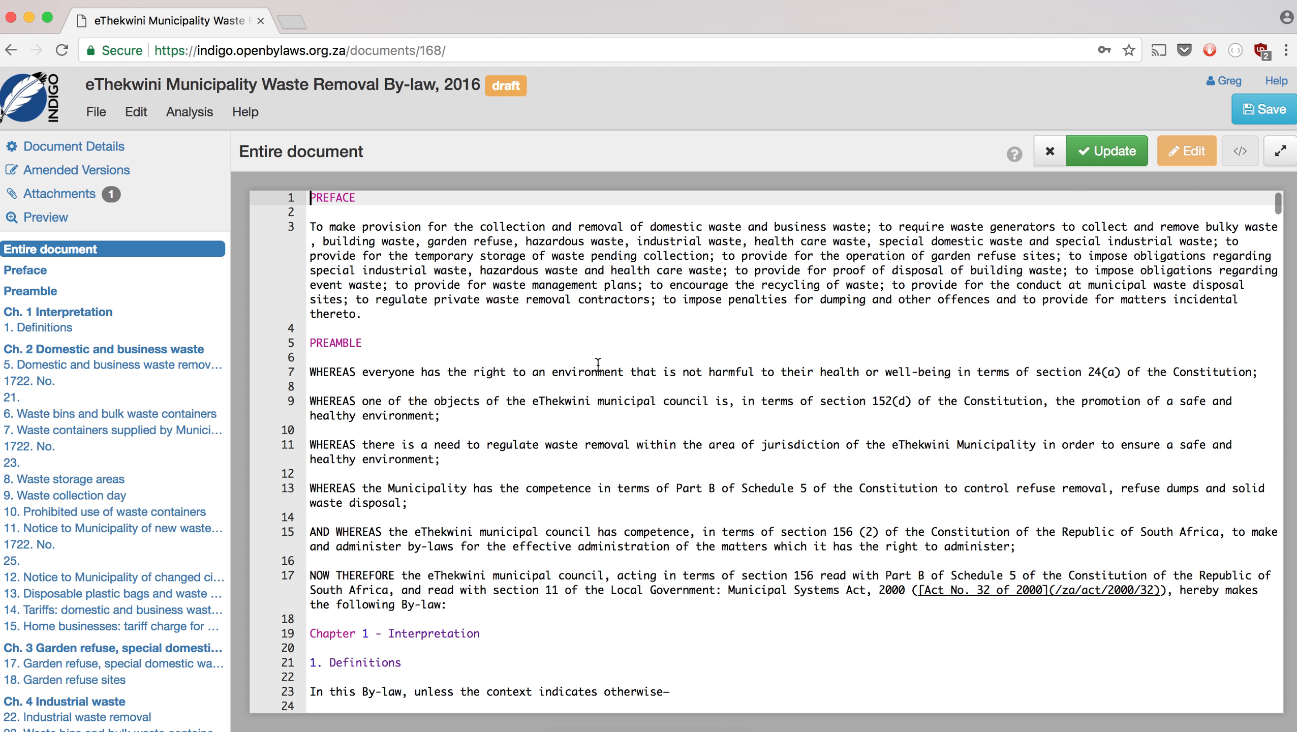
{"action": "left_click", "coordinate": [456, 398]}
{"action": "scroll", "coordinate": [456, 399], "scroll_direction": "down", "scroll_amount": 5}
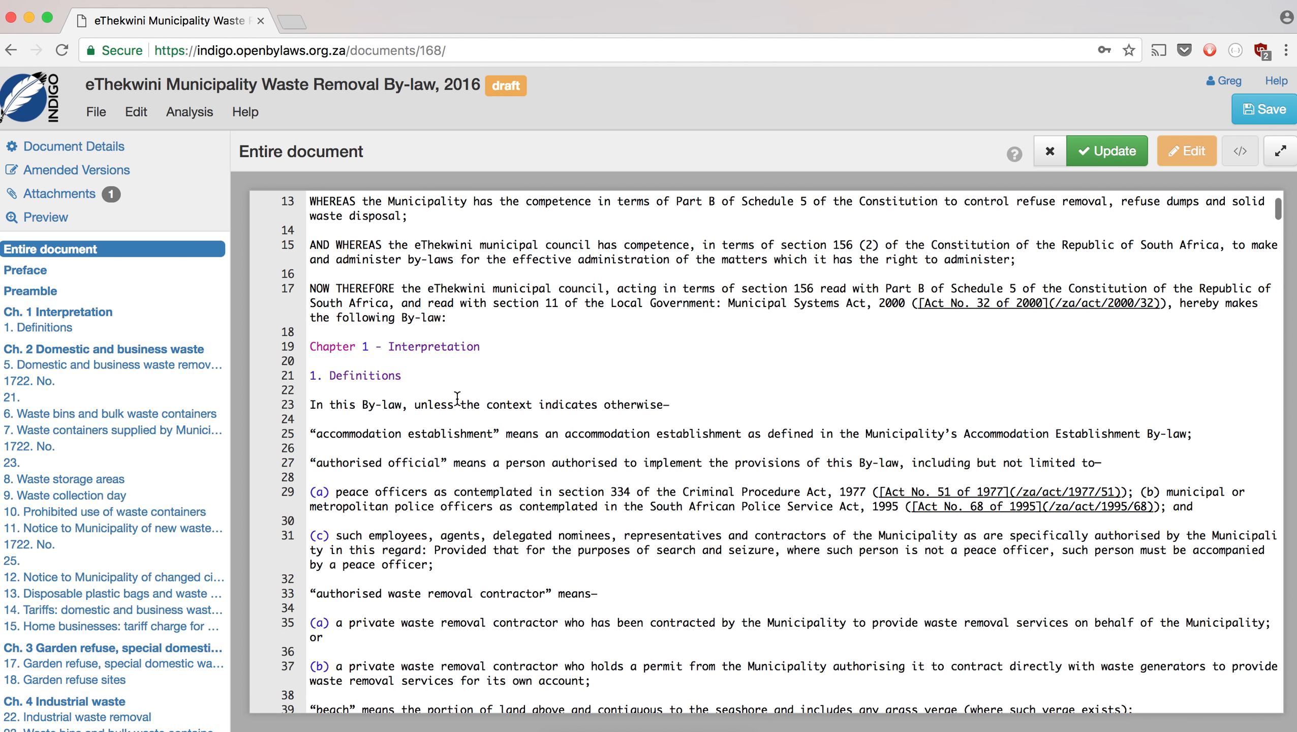
{"action": "scroll", "coordinate": [457, 398], "scroll_direction": "down", "scroll_amount": 2}
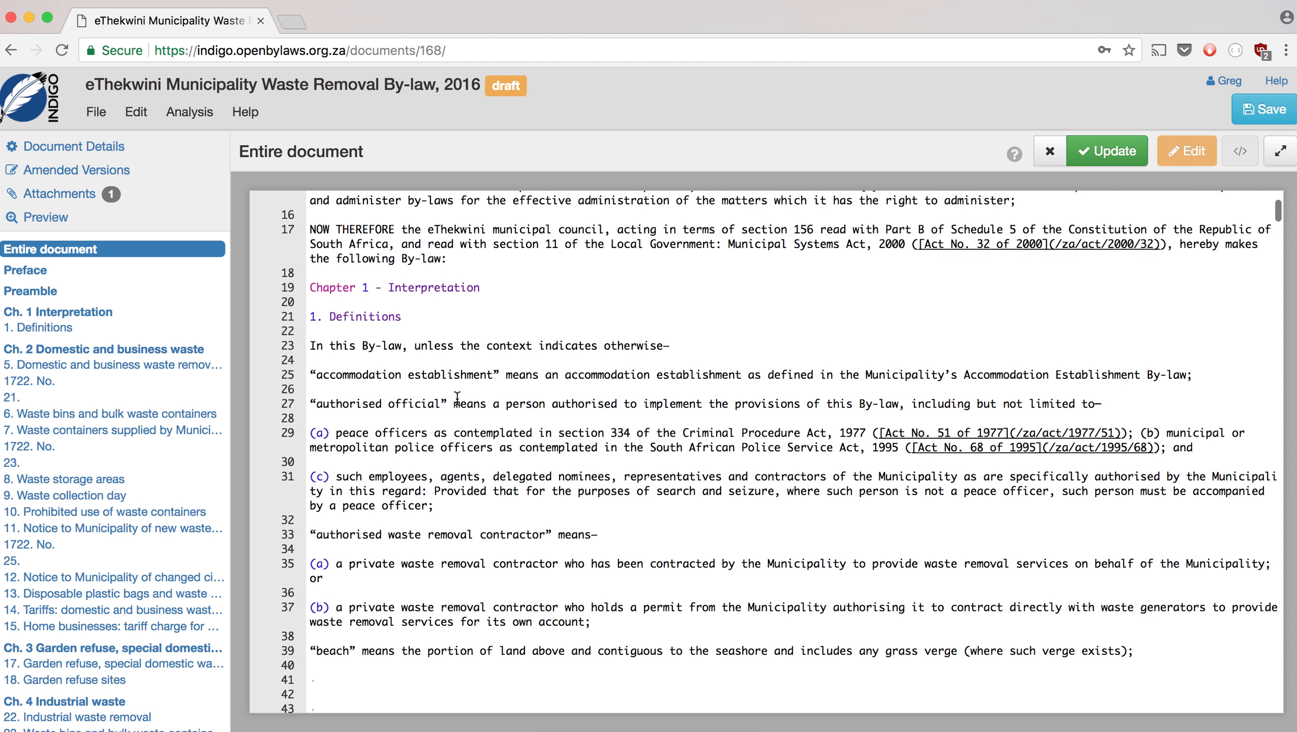
{"action": "scroll", "coordinate": [458, 399], "scroll_direction": "down", "scroll_amount": 2}
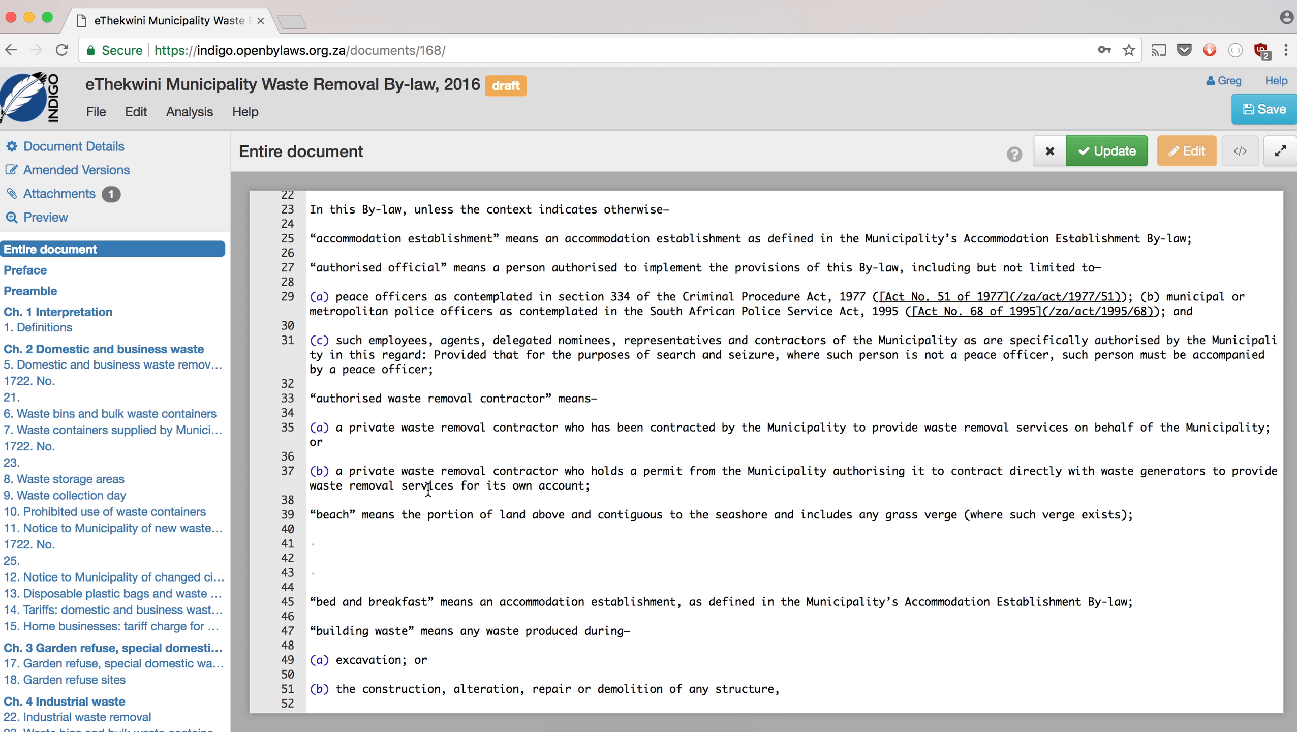
{"action": "scroll", "coordinate": [370, 583], "scroll_direction": "down", "scroll_amount": 2}
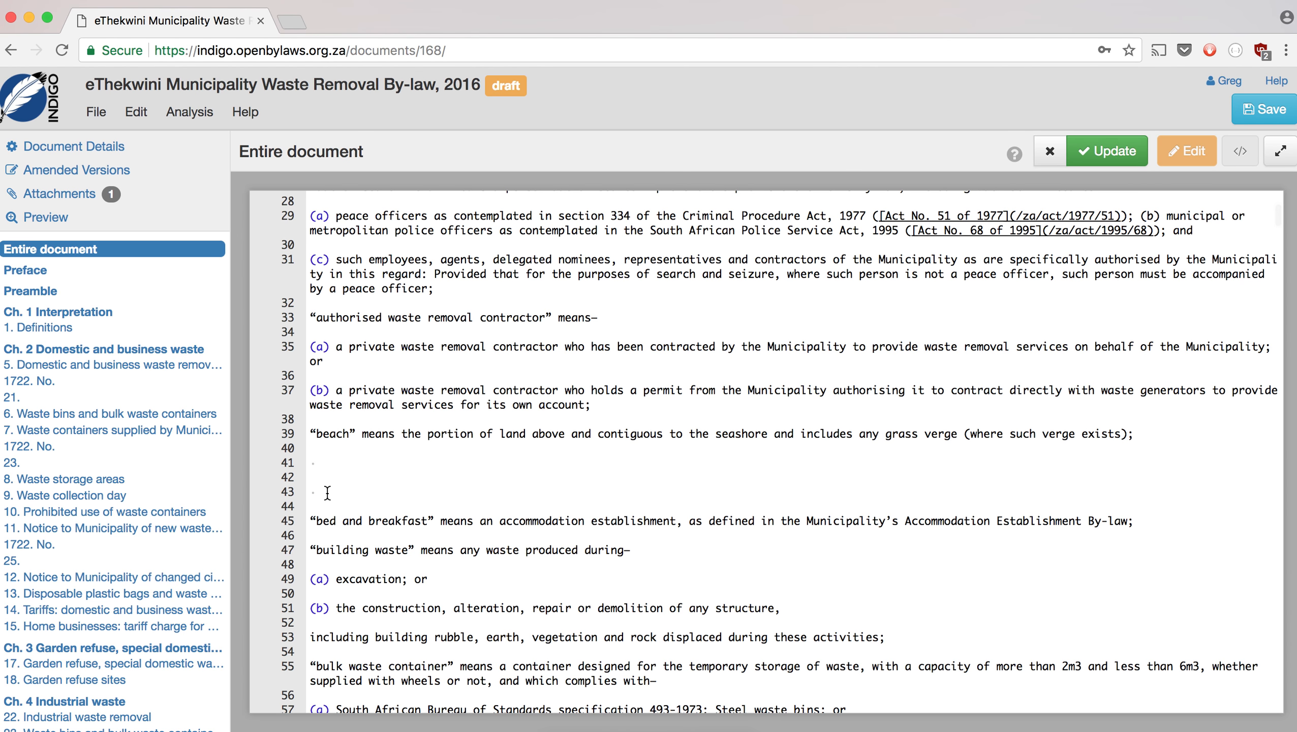
{"action": "left_click", "coordinate": [310, 492]}
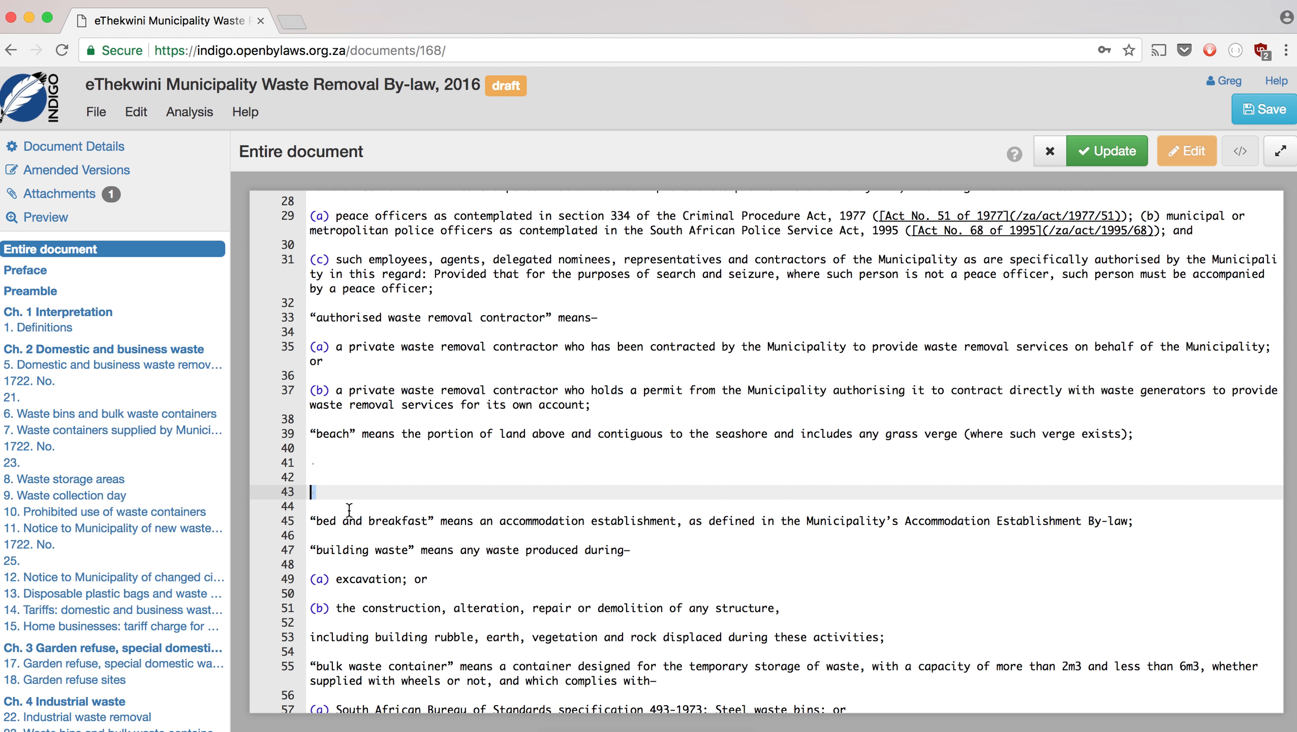
{"action": "scroll", "coordinate": [348, 510], "scroll_direction": "down", "scroll_amount": 5}
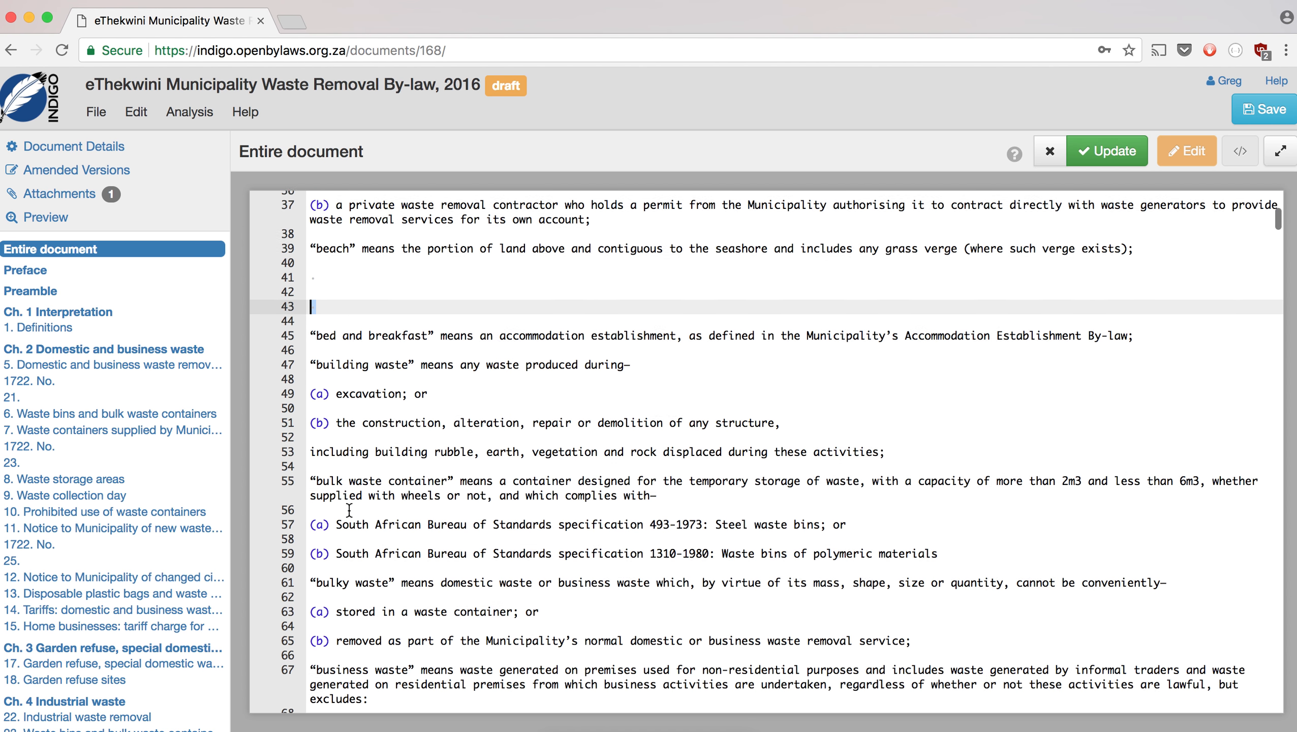
{"action": "scroll", "coordinate": [349, 510], "scroll_direction": "up", "scroll_amount": 3}
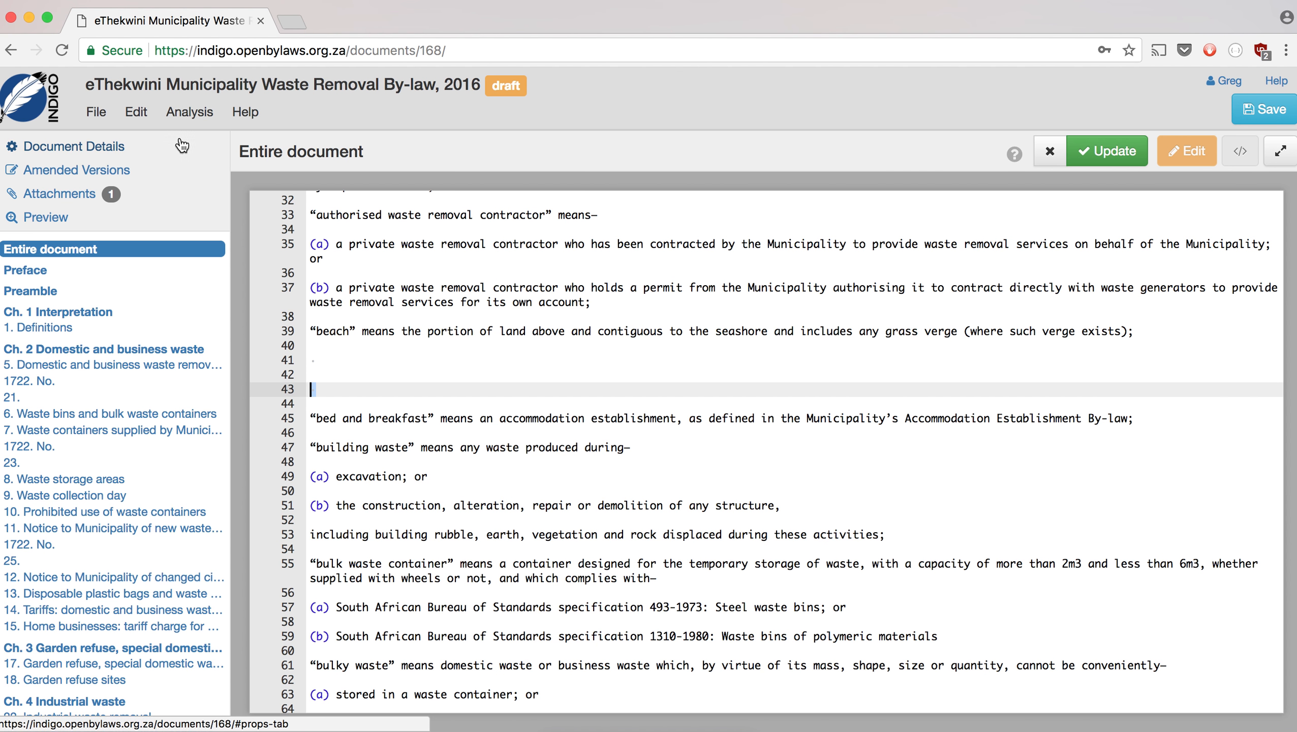
- Strip every stray dot character from the source with Replace All
{"action": "left_click", "coordinate": [145, 118]}
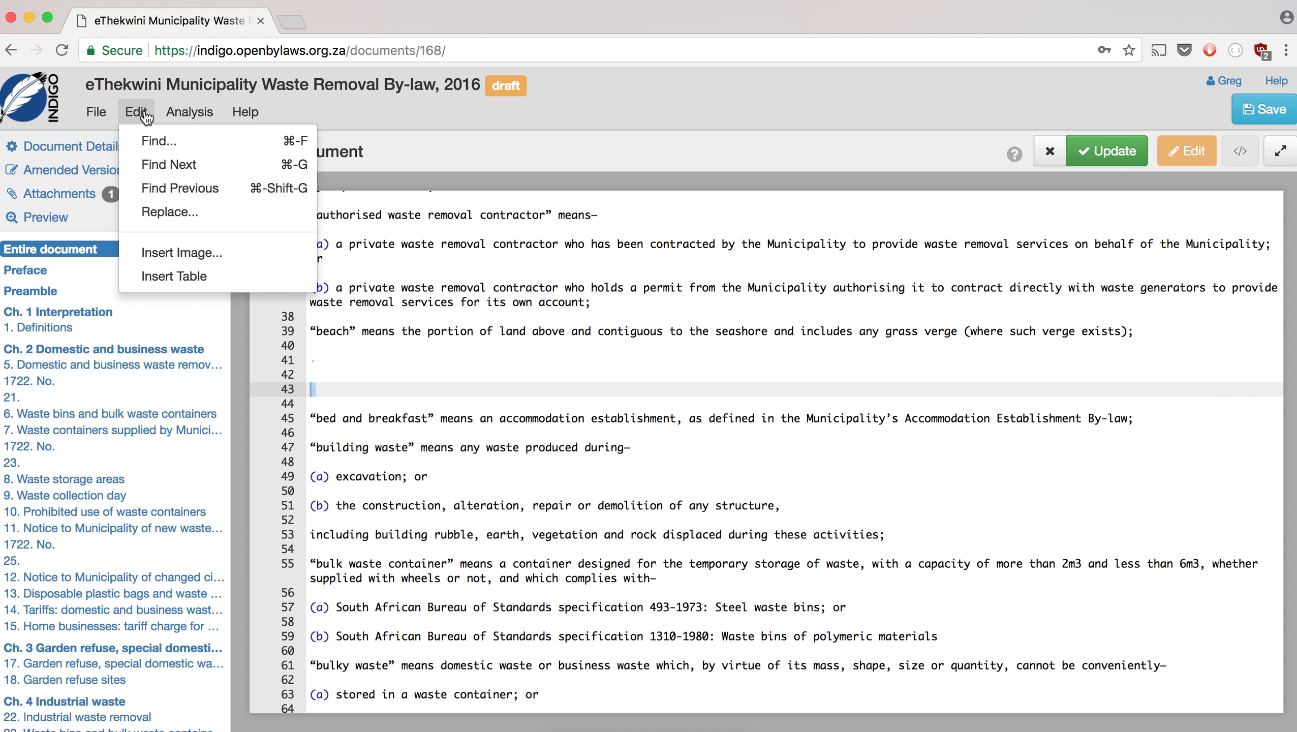
{"action": "left_click", "coordinate": [169, 212]}
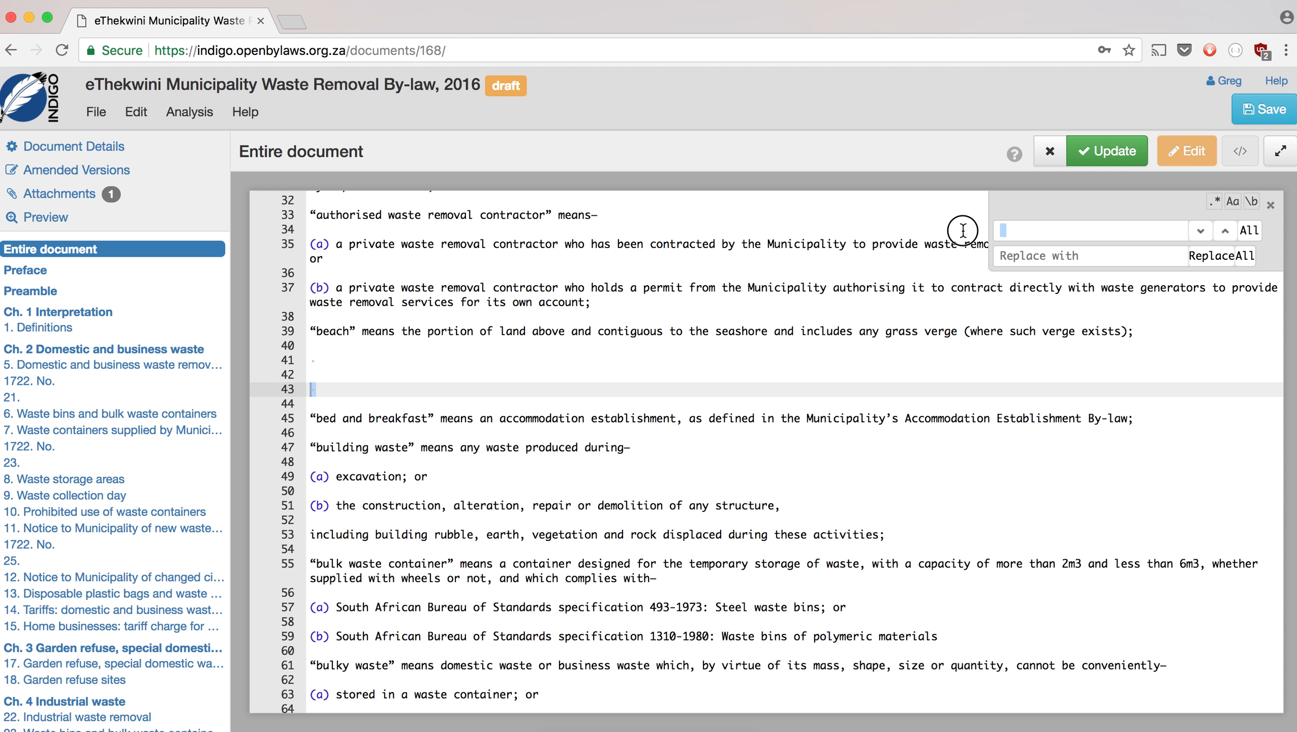
{"action": "left_click", "coordinate": [1131, 255]}
{"action": "left_click", "coordinate": [1242, 259]}
{"action": "left_click", "coordinate": [380, 369]}
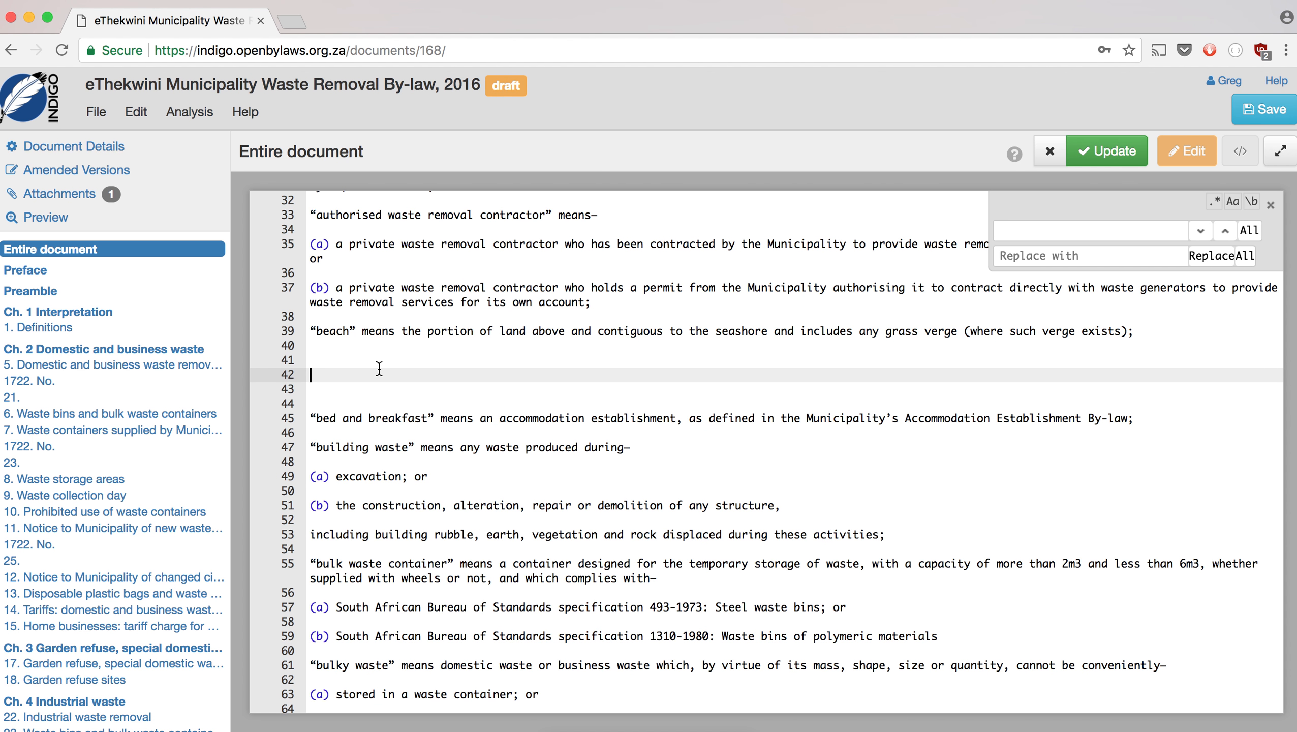
{"action": "left_click", "coordinate": [1271, 206]}
- Delete the empty lines between the 'beach' and 'bed and breakfast' definitions
{"action": "left_click_drag", "start_coordinate": [338, 403], "coordinate": [313, 360]}
{"action": "key", "text": "BackSpace"}
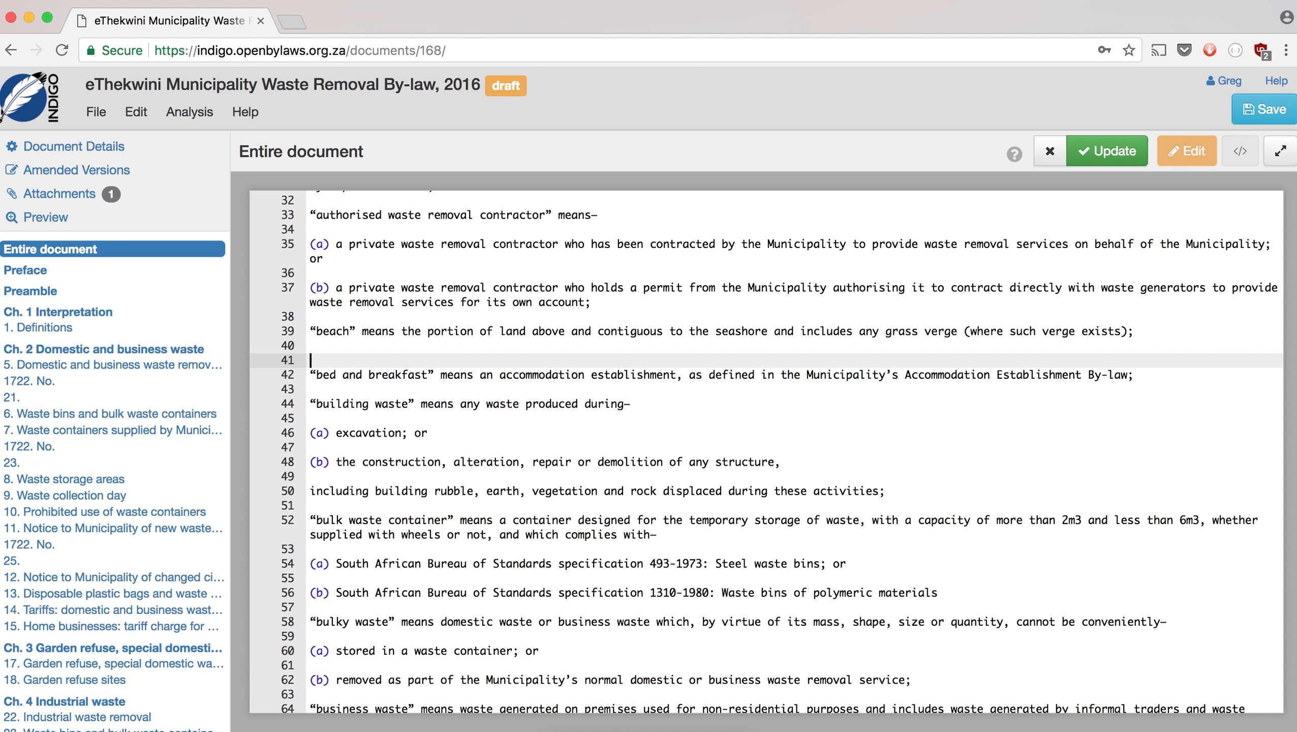
{"action": "key", "text": "BackSpace"}
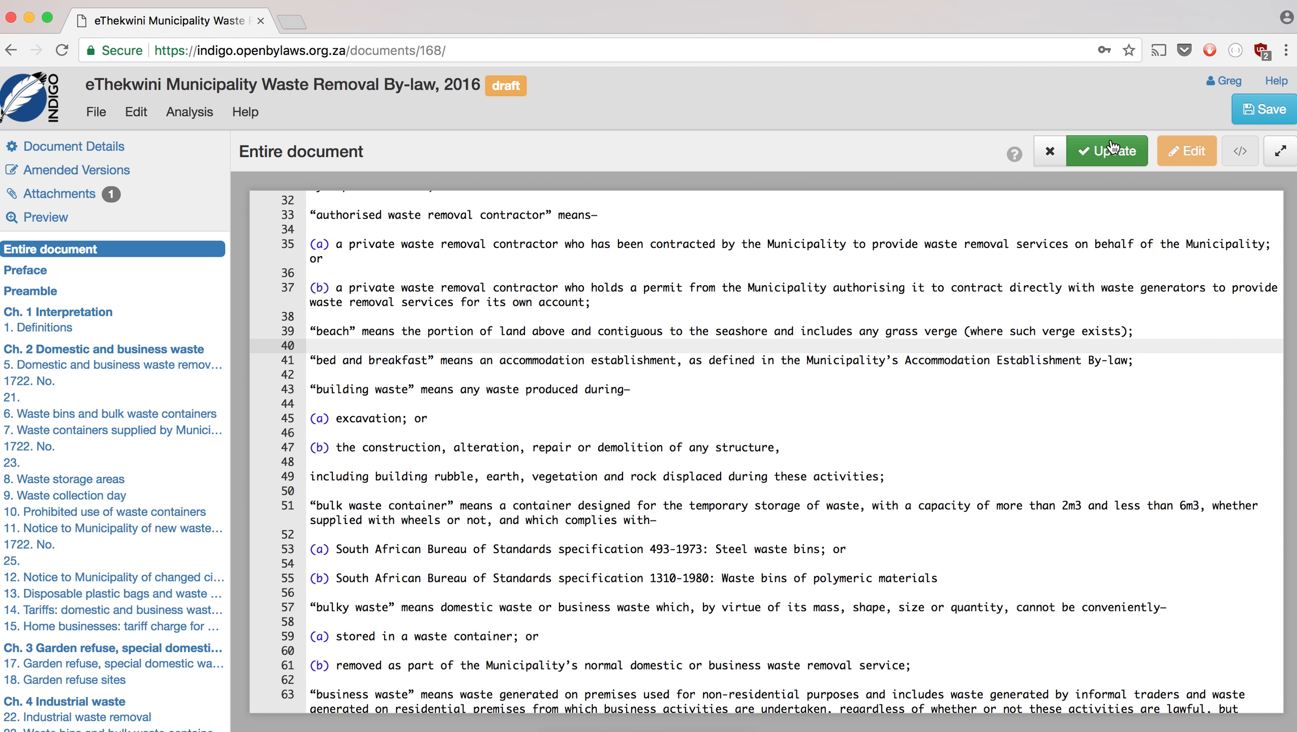
- Apply the cleaned source and display 'Ch. 1 Interpretation' from the table of contents
{"action": "left_click", "coordinate": [1071, 154]}
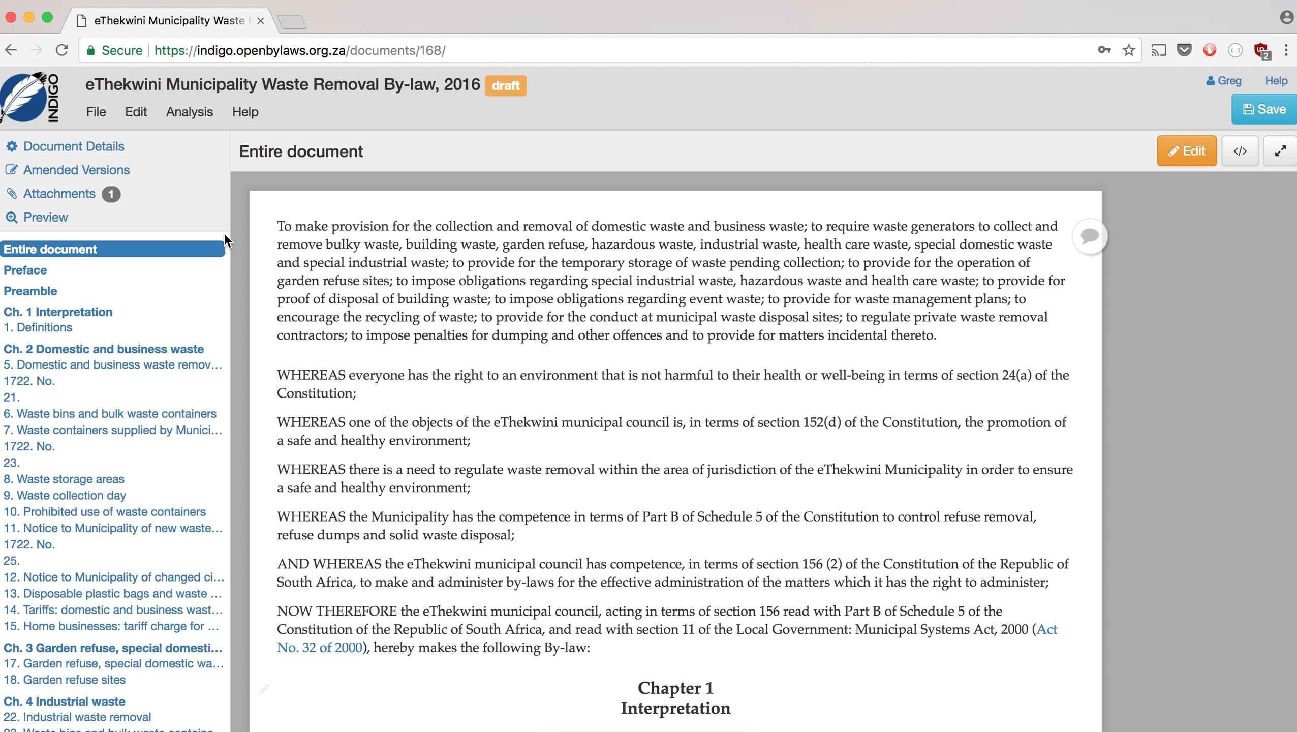
{"action": "left_click", "coordinate": [81, 314]}
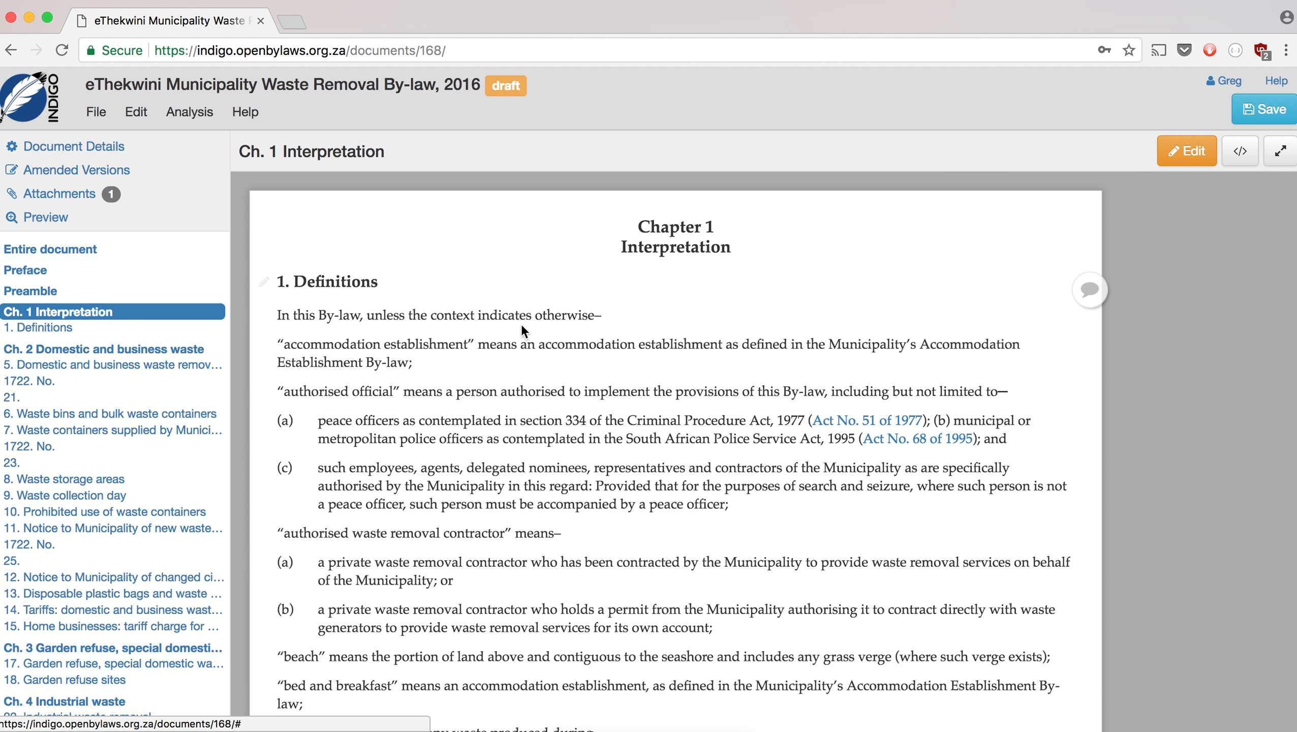
- Open the Chapter 1 source and move paragraph (b) on line 11 onto its own line
{"action": "left_click", "coordinate": [1184, 151]}
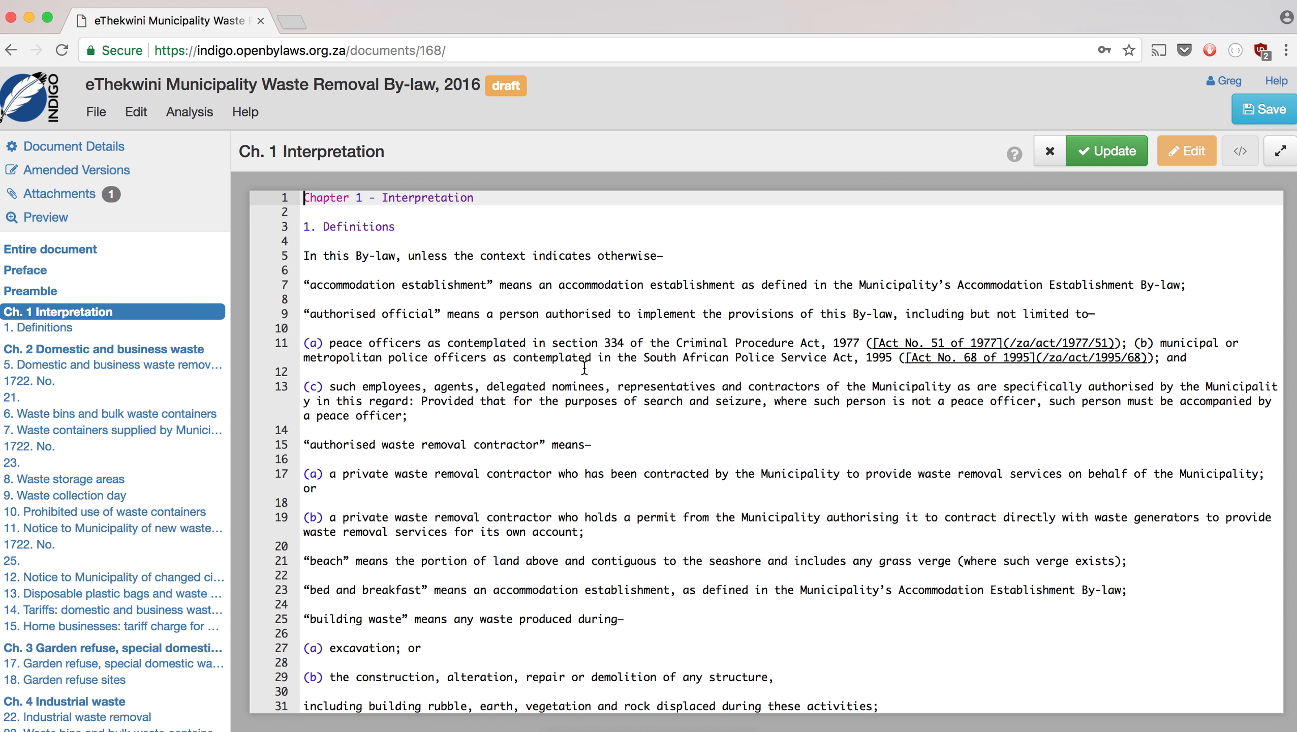
{"action": "left_click", "coordinate": [1134, 342]}
{"action": "key", "text": "BackSpace"}
{"action": "key", "text": "Return"}
{"action": "key", "text": "Return"}
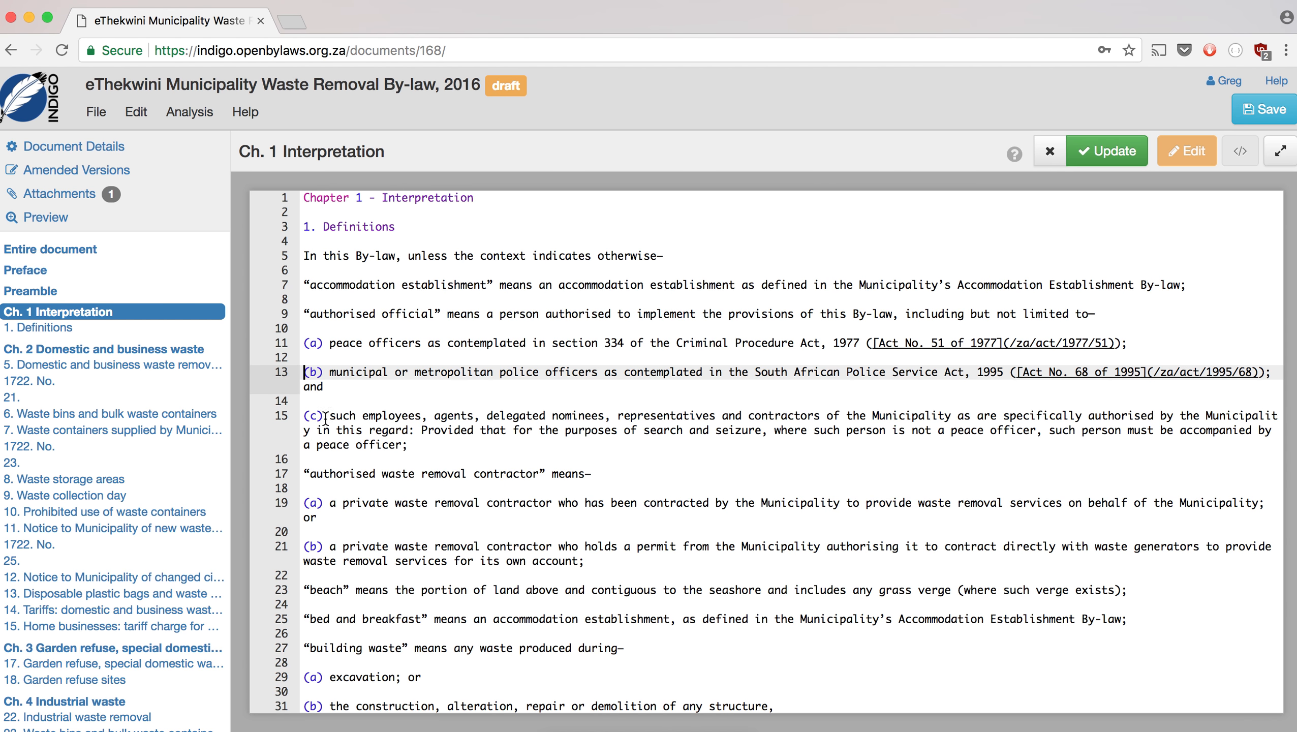
- Delete the stray 'No. 1722 13' and 'No. 1722 15' page-number lines, checking against the PDF
{"action": "scroll", "coordinate": [494, 456], "scroll_direction": "down", "scroll_amount": 5}
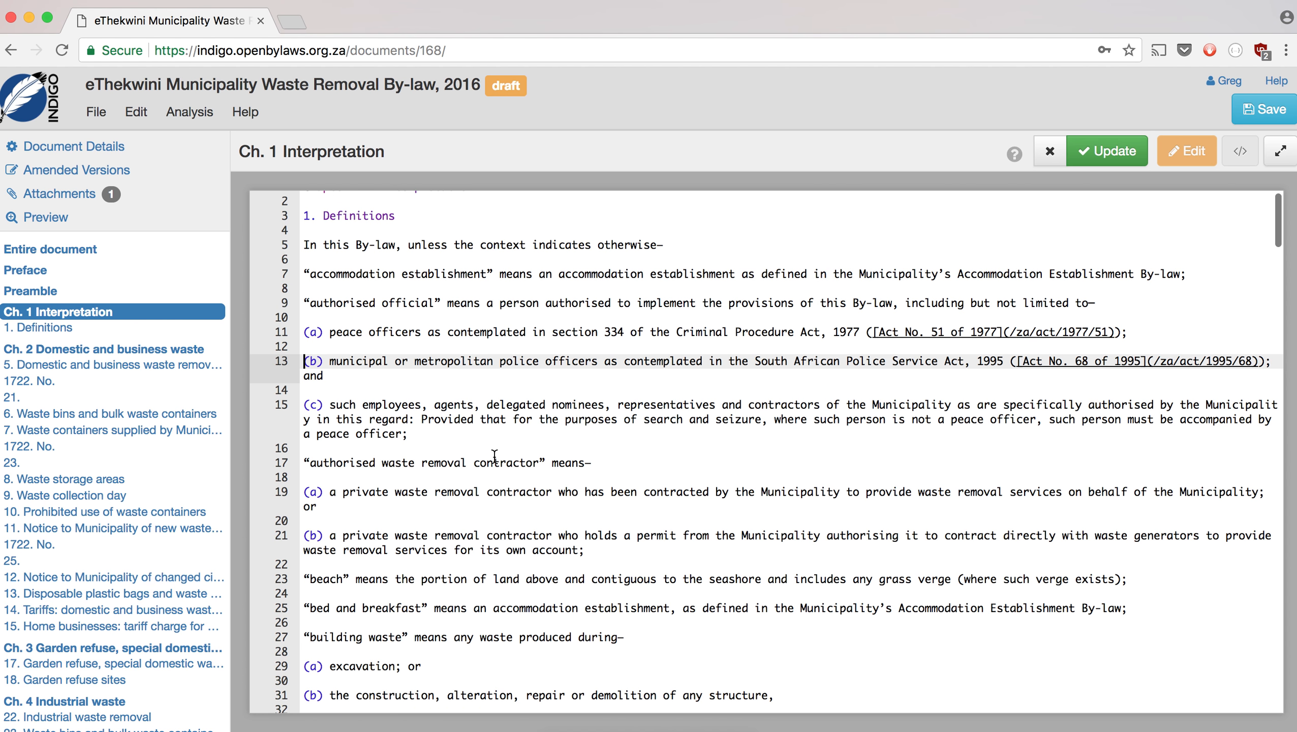
{"action": "scroll", "coordinate": [495, 456], "scroll_direction": "down", "scroll_amount": 4}
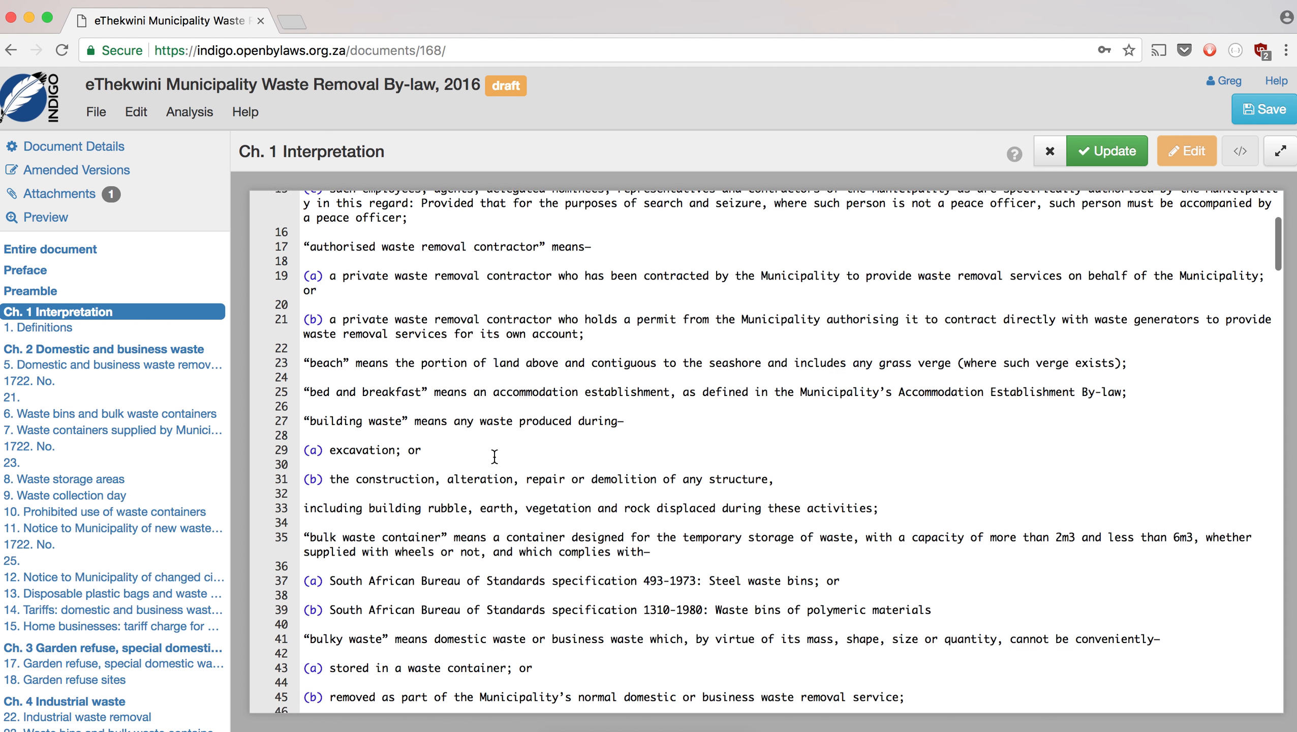
{"action": "scroll", "coordinate": [494, 456], "scroll_direction": "down", "scroll_amount": 6}
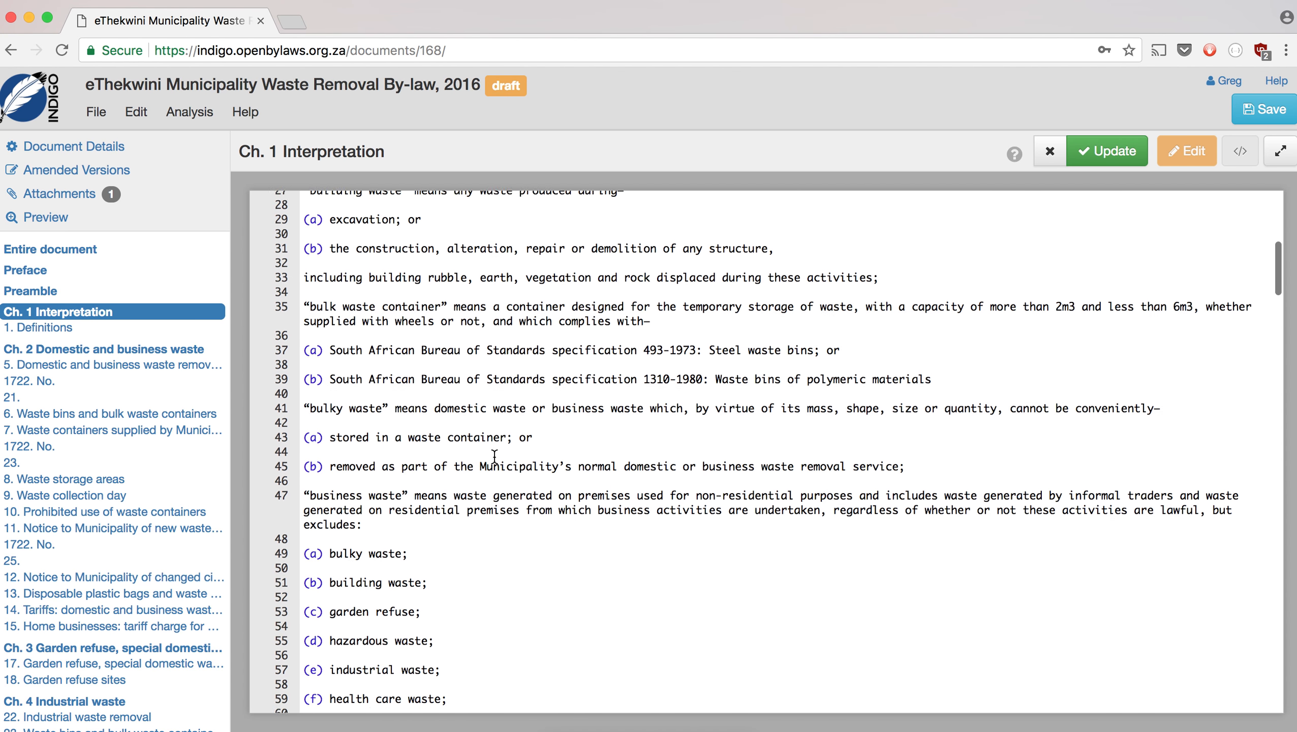
{"action": "scroll", "coordinate": [495, 455], "scroll_direction": "down", "scroll_amount": 5}
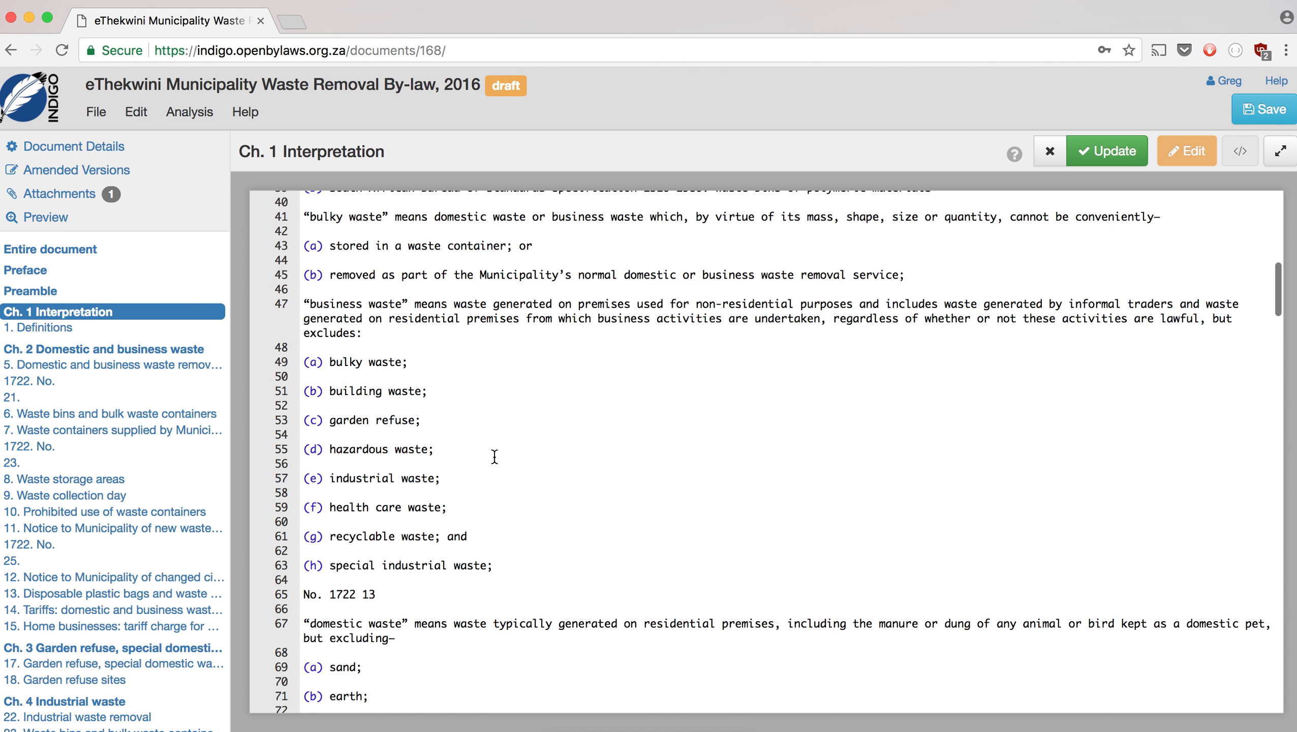
{"action": "left_click_drag", "start_coordinate": [404, 412], "coordinate": [299, 402]}
{"action": "key", "text": "BackSpace"}
{"action": "key", "text": "BackSpace"}
{"action": "key", "text": "BackSpace"}
{"action": "key", "text": "Delete"}
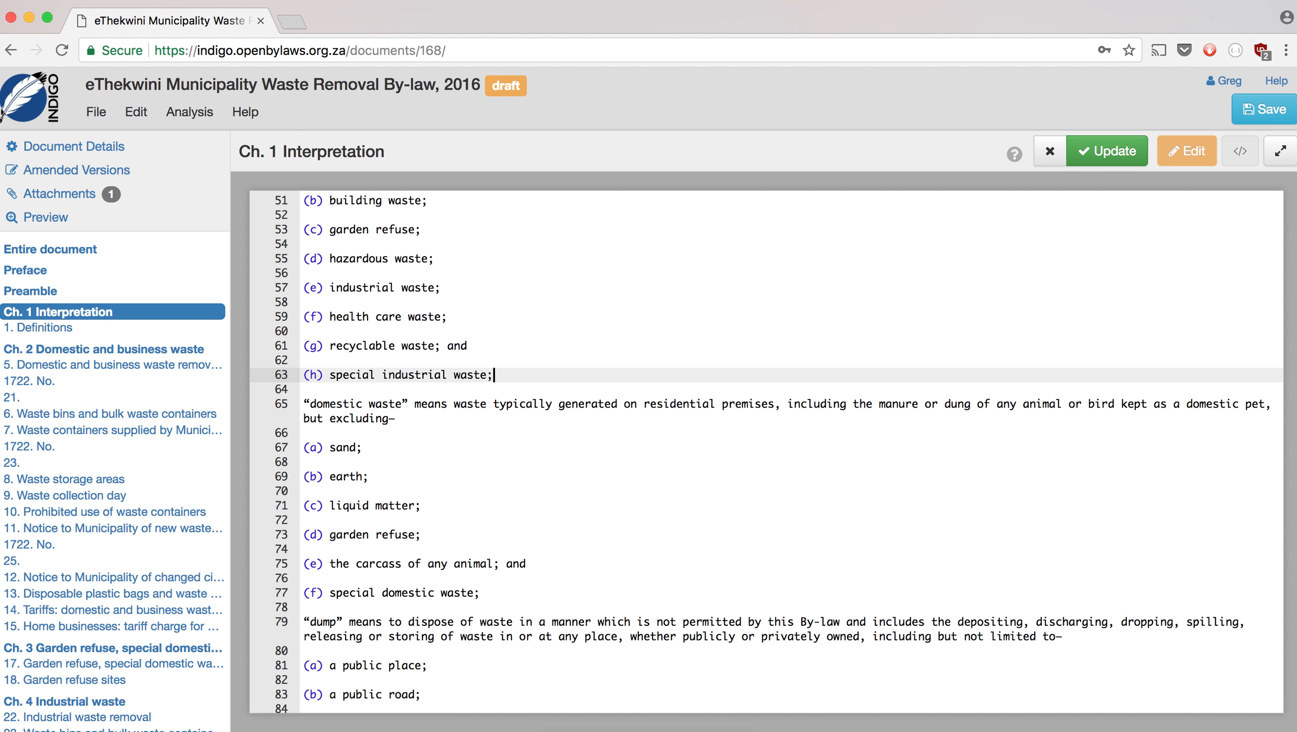
{"action": "key", "text": "super+Tab"}
{"action": "scroll", "coordinate": [878, 369], "scroll_direction": "up", "scroll_amount": 5}
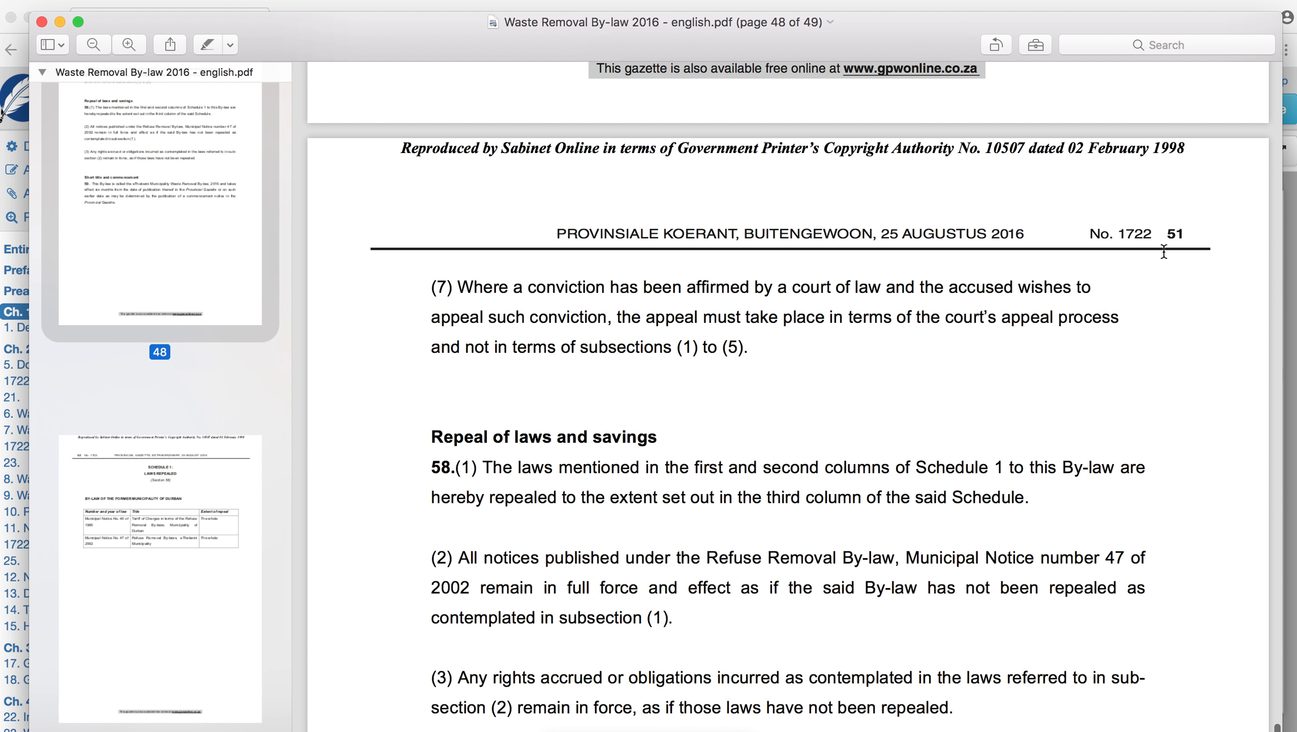
{"action": "key", "text": "super+Tab"}
{"action": "scroll", "coordinate": [429, 466], "scroll_direction": "down", "scroll_amount": 7}
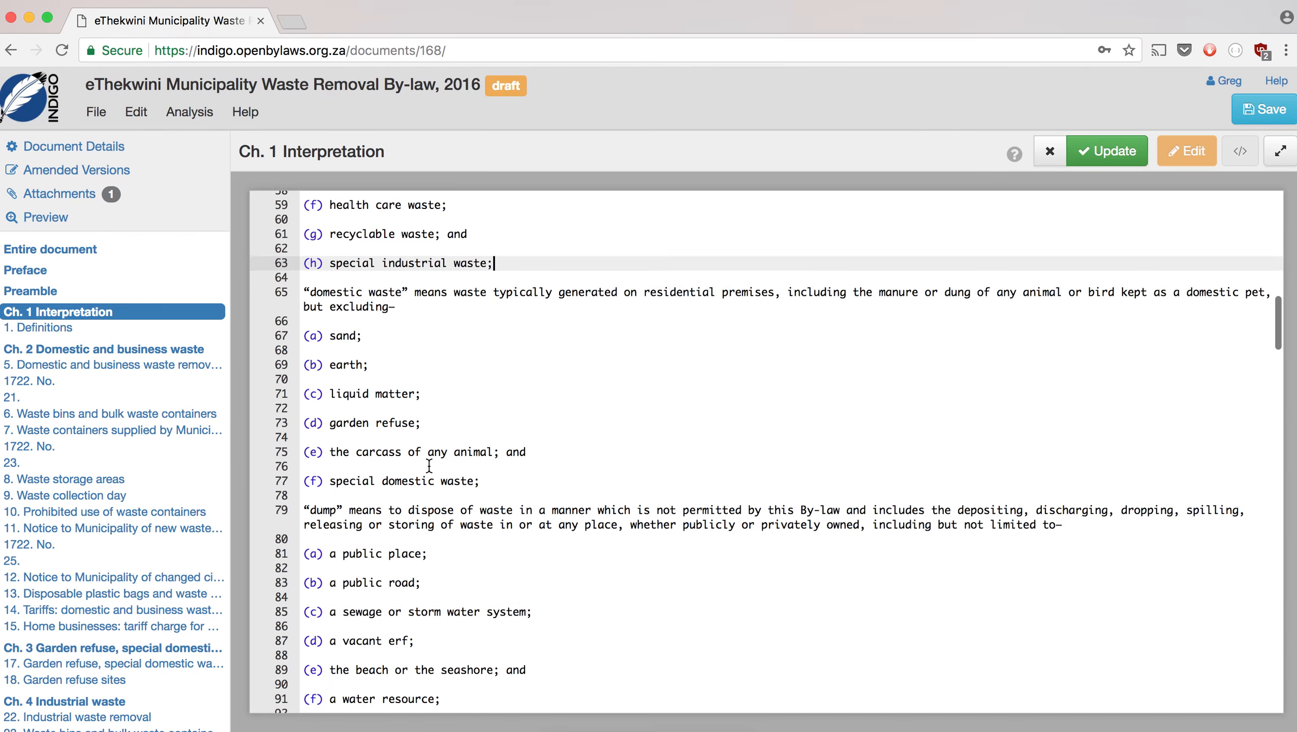
{"action": "scroll", "coordinate": [429, 465], "scroll_direction": "down", "scroll_amount": 4}
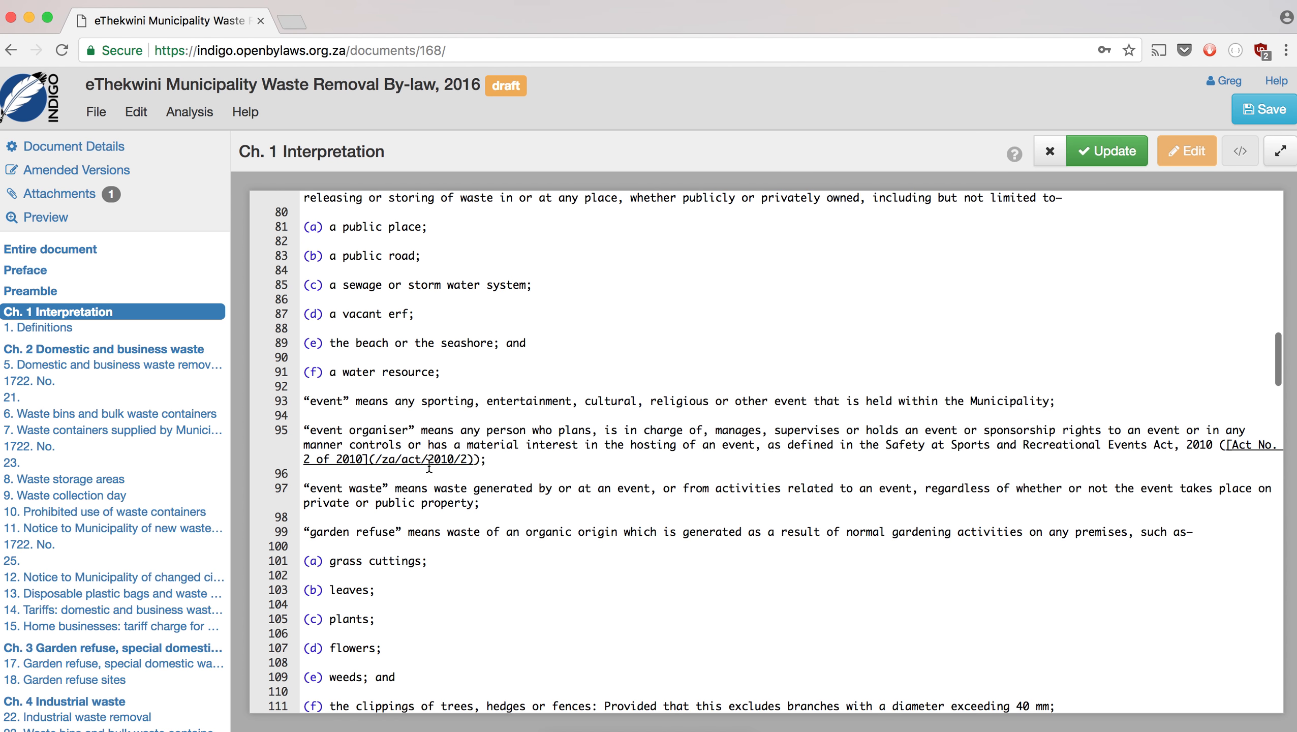
{"action": "scroll", "coordinate": [429, 465], "scroll_direction": "down", "scroll_amount": 3}
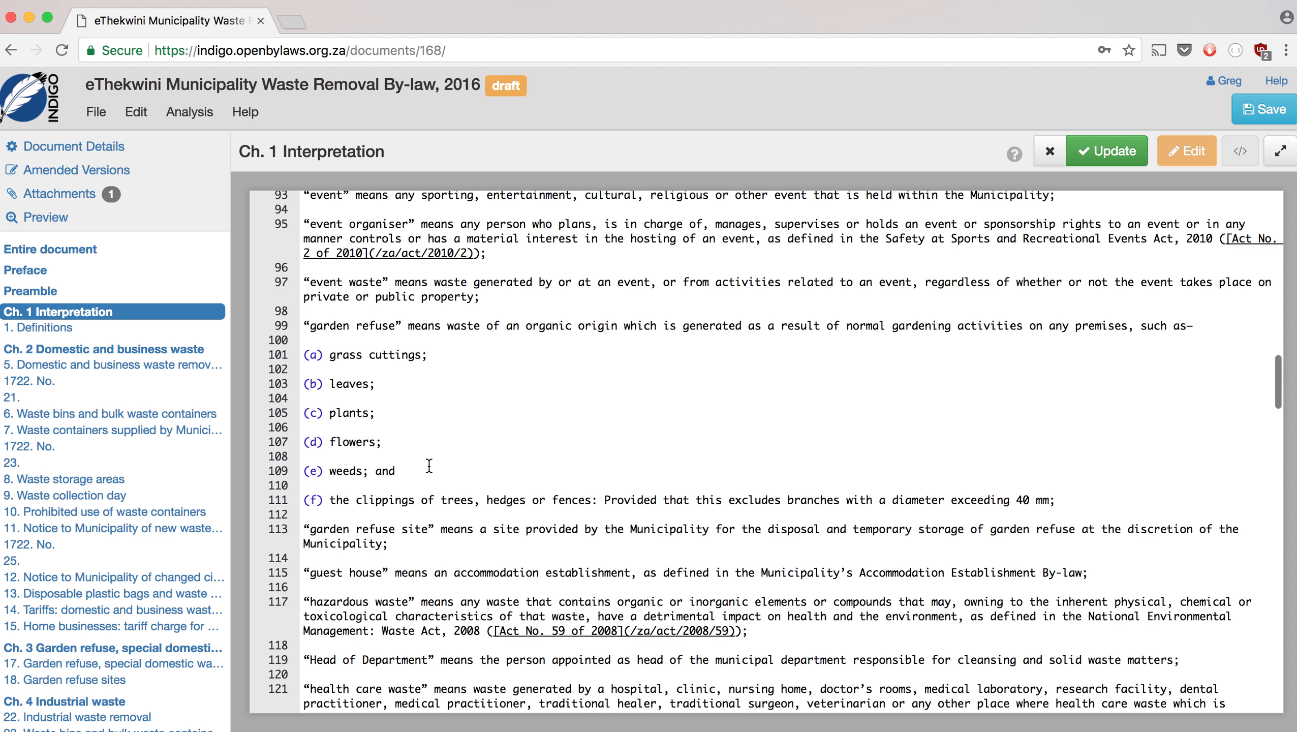
{"action": "scroll", "coordinate": [430, 466], "scroll_direction": "down", "scroll_amount": 6}
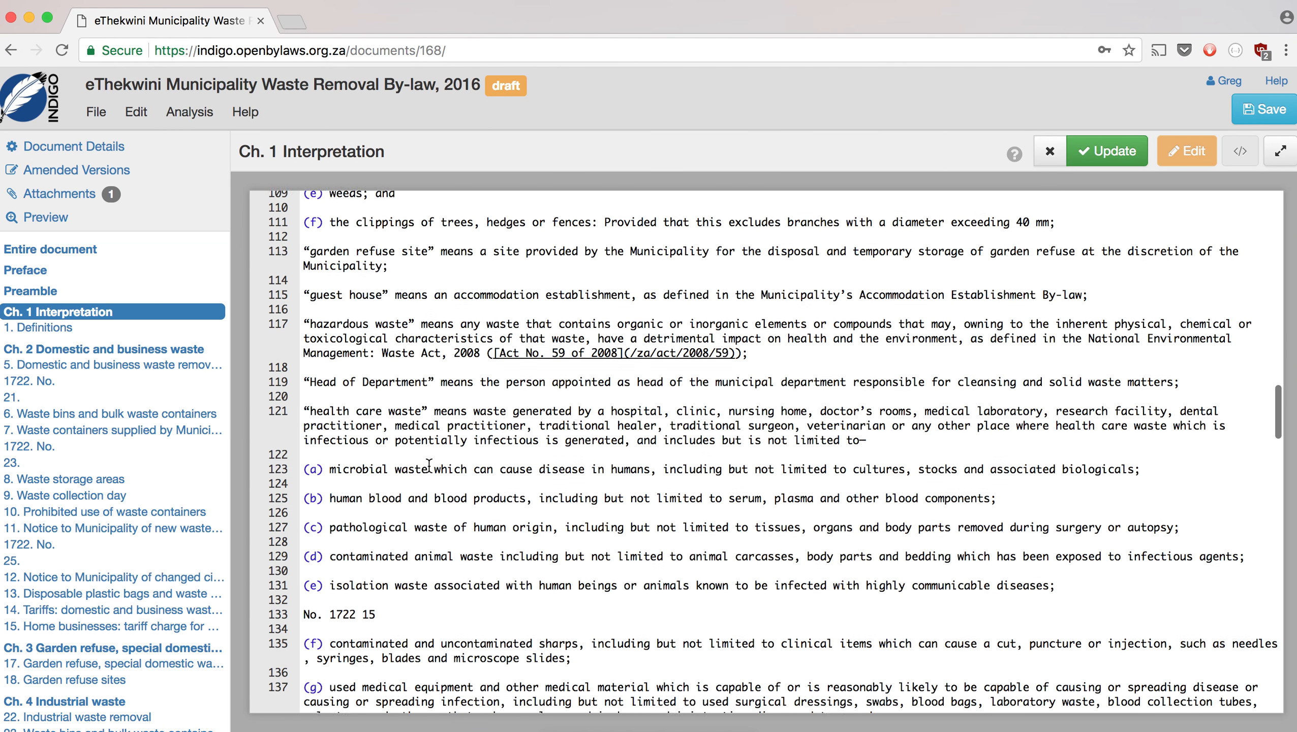
{"action": "scroll", "coordinate": [429, 466], "scroll_direction": "down", "scroll_amount": 2}
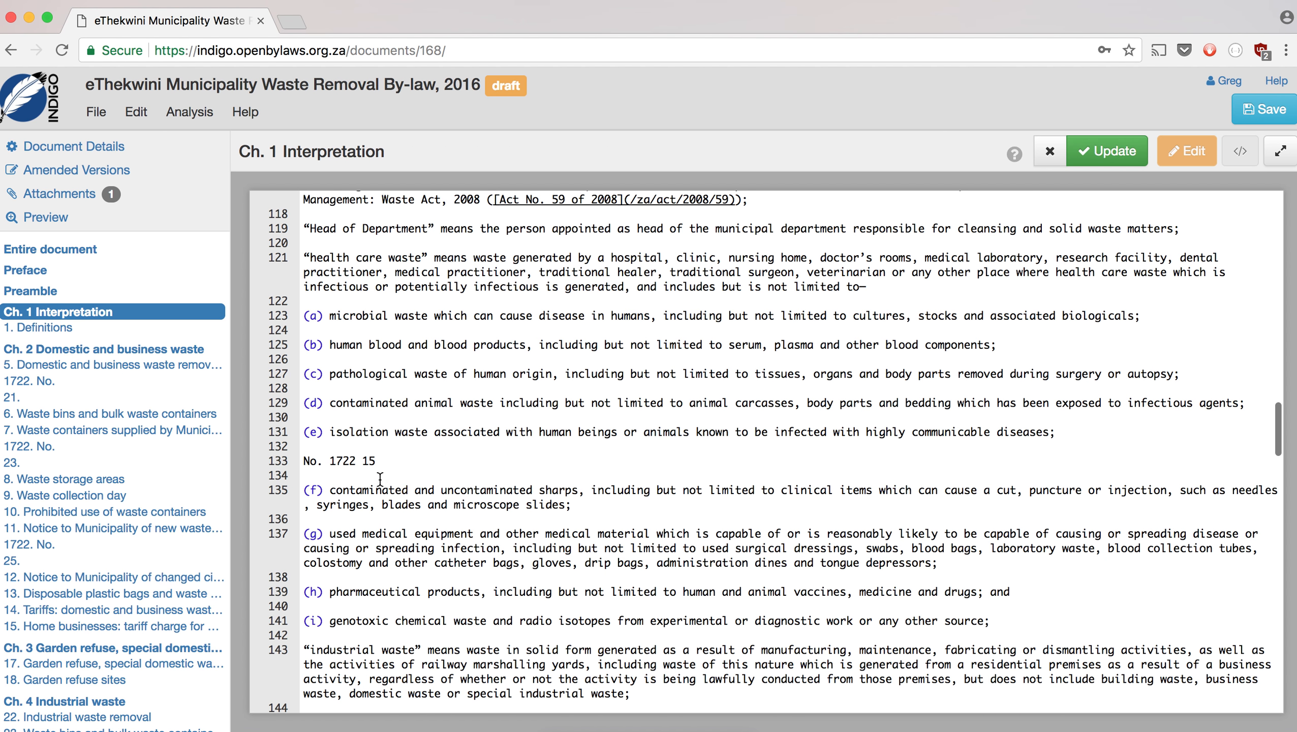
{"action": "left_click", "coordinate": [323, 461]}
{"action": "key", "text": "BackSpace"}
{"action": "key", "text": "BackSpace"}
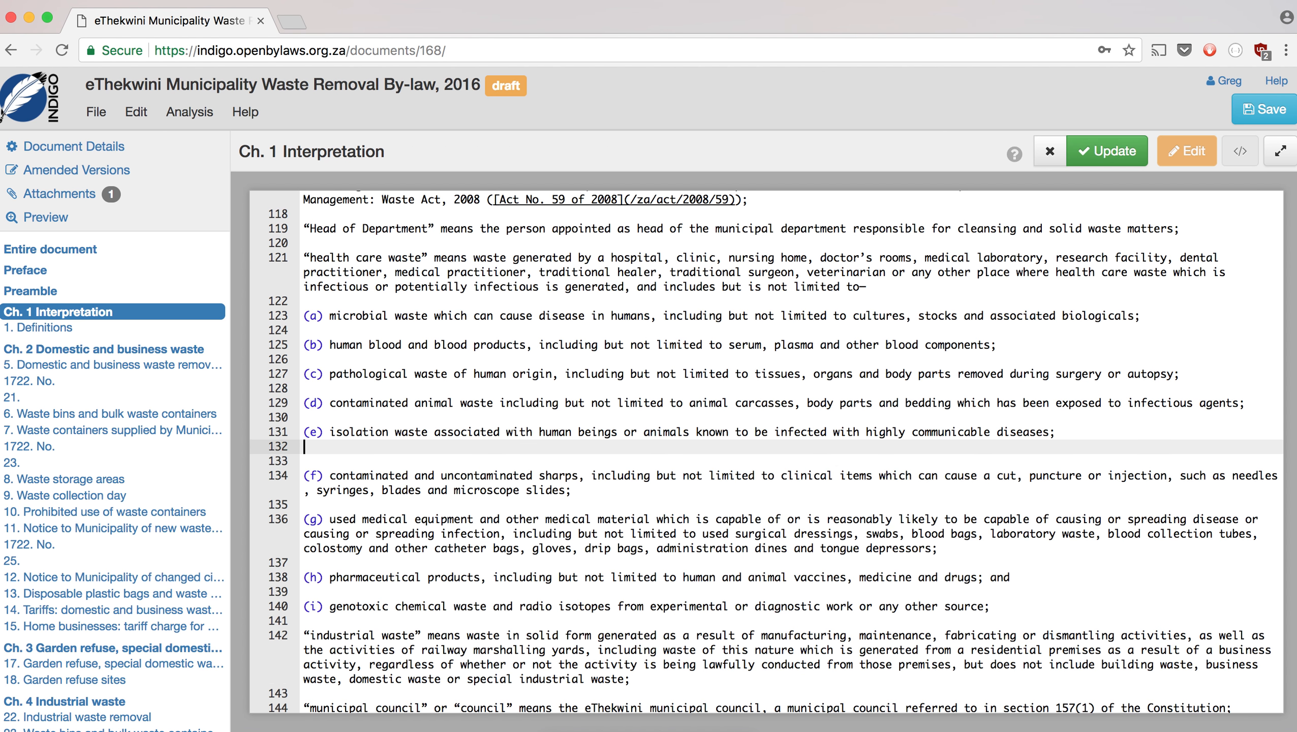
- Put occupier subparagraph (a) and item (i) of paragraph (e) on their own lines
{"action": "scroll", "coordinate": [336, 507], "scroll_direction": "down", "scroll_amount": 5}
{"action": "scroll", "coordinate": [337, 506], "scroll_direction": "down", "scroll_amount": 5}
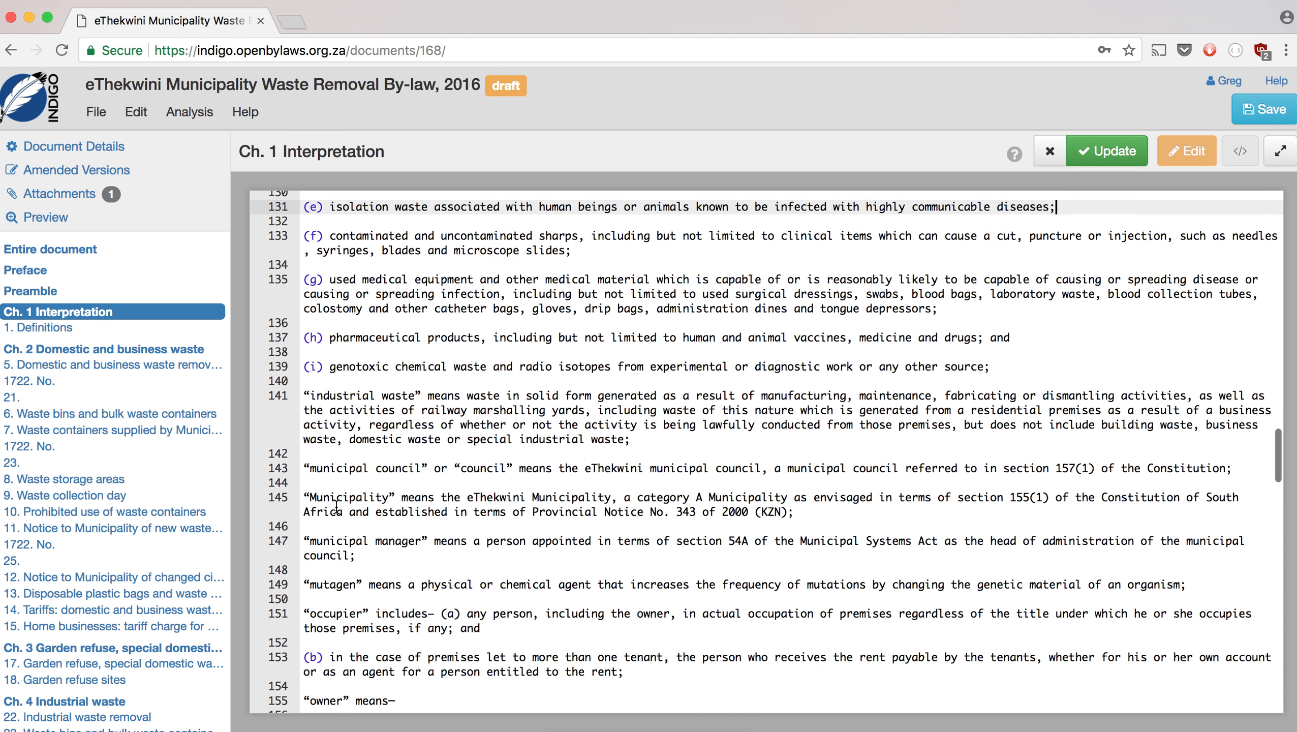
{"action": "scroll", "coordinate": [337, 506], "scroll_direction": "down", "scroll_amount": 2}
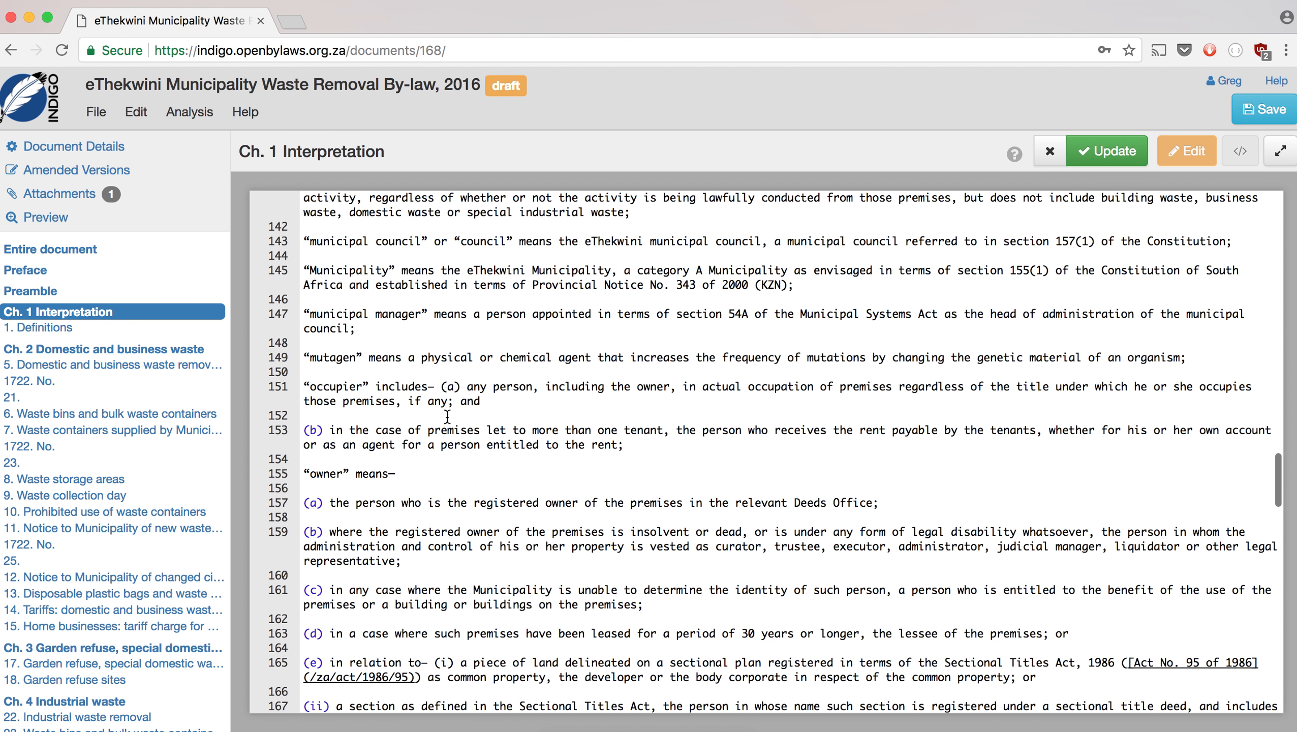
{"action": "left_click", "coordinate": [436, 387]}
{"action": "key", "text": "Return"}
{"action": "key", "text": "Return"}
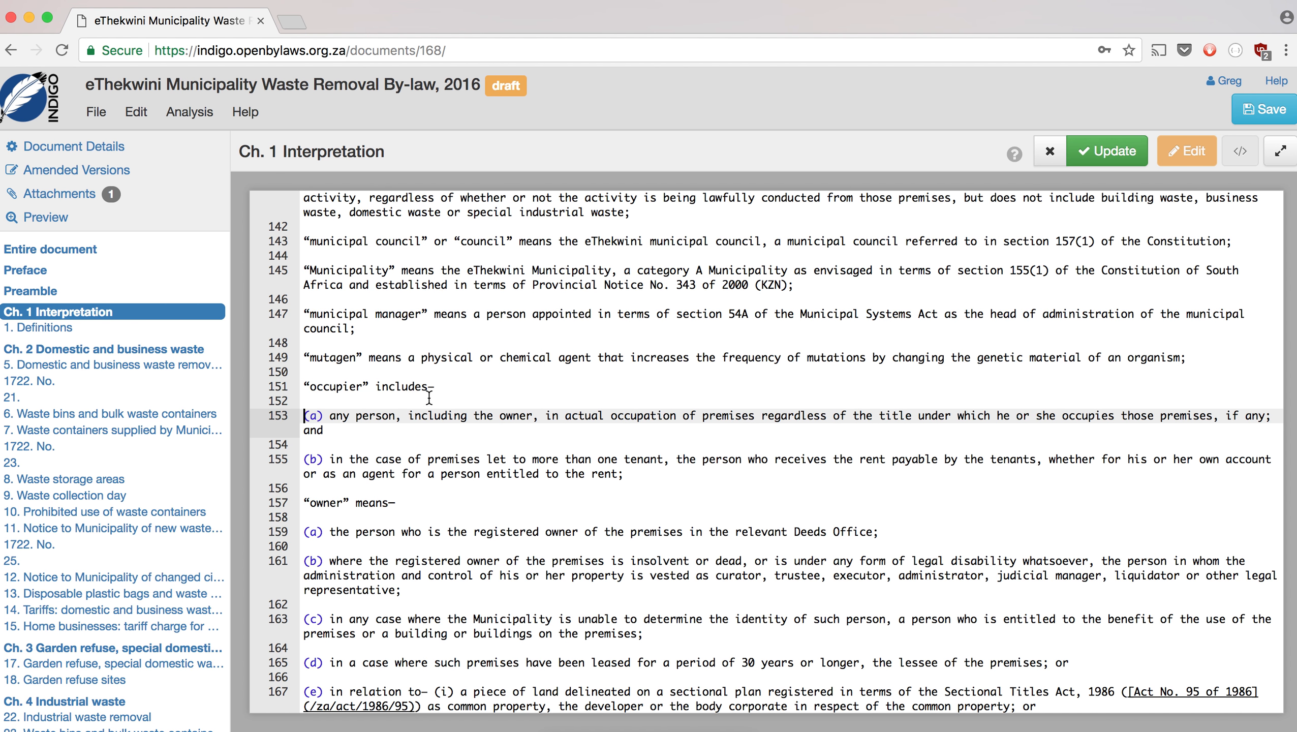
{"action": "scroll", "coordinate": [346, 452], "scroll_direction": "down", "scroll_amount": 3}
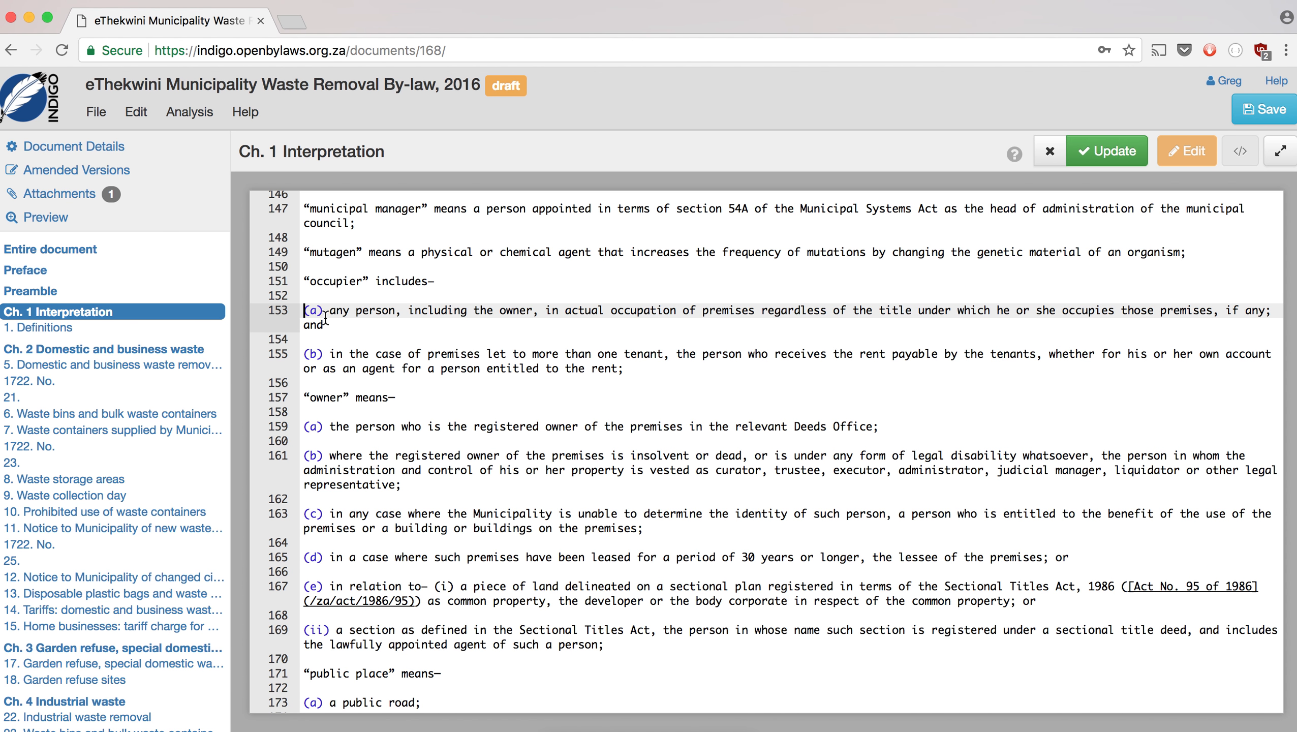
{"action": "scroll", "coordinate": [341, 360], "scroll_direction": "down", "scroll_amount": 5}
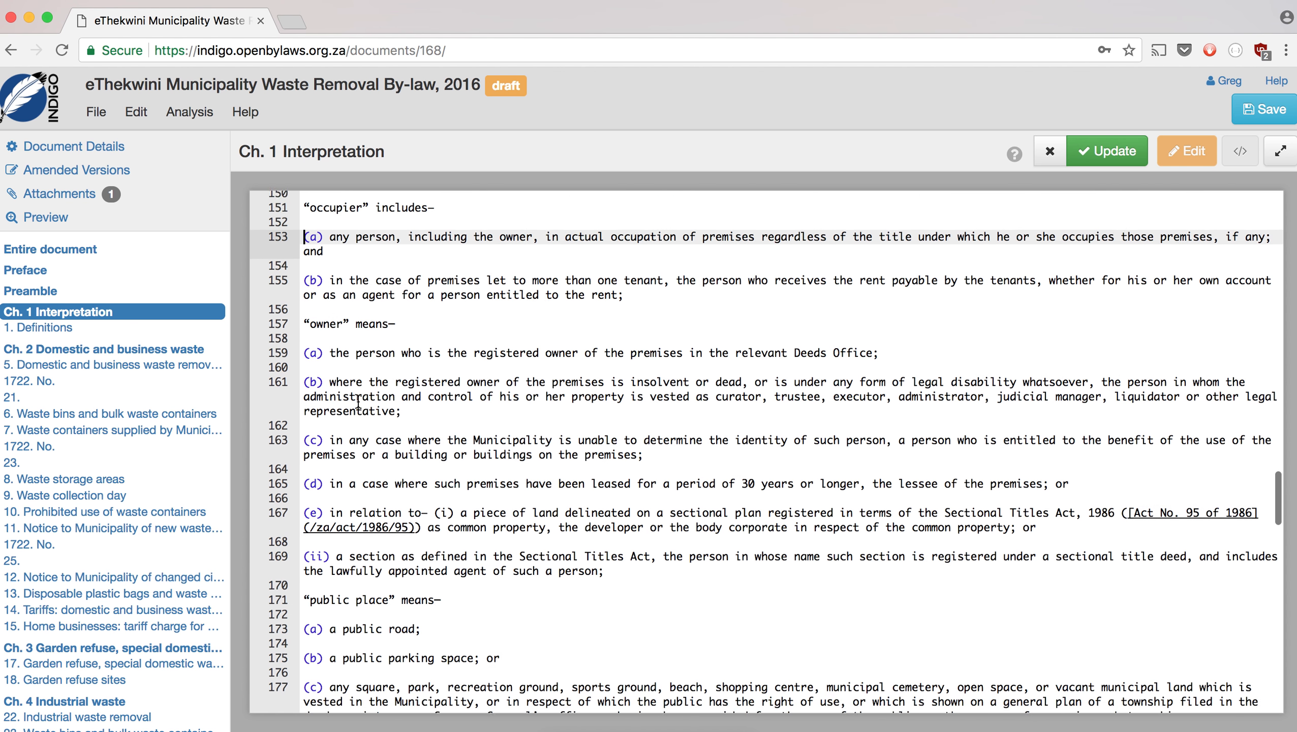
{"action": "left_click", "coordinate": [434, 418]}
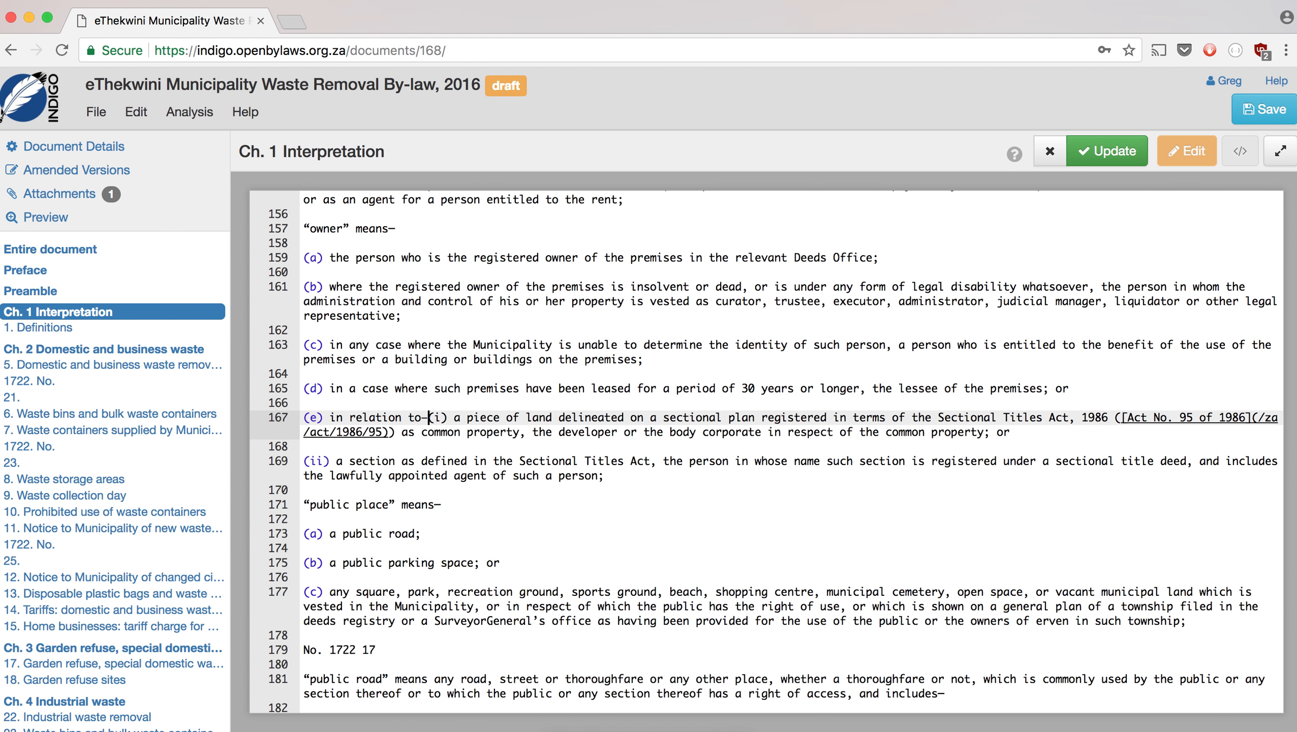
{"action": "key", "text": "Return"}
{"action": "key", "text": "Return"}
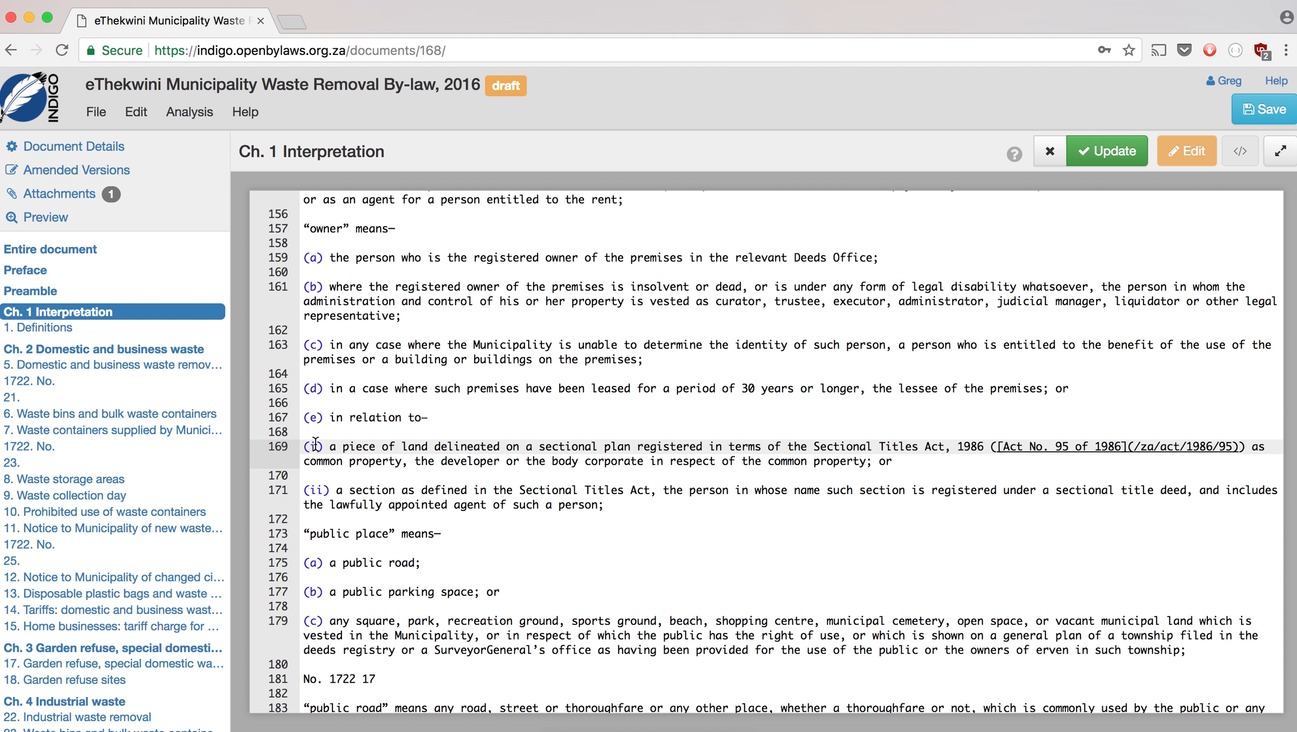
- Delete the 'No. 1722 17' and 'No. 1722 19' lines and give 'waste' paragraph (b) its own line
{"action": "scroll", "coordinate": [370, 500], "scroll_direction": "down", "scroll_amount": 7}
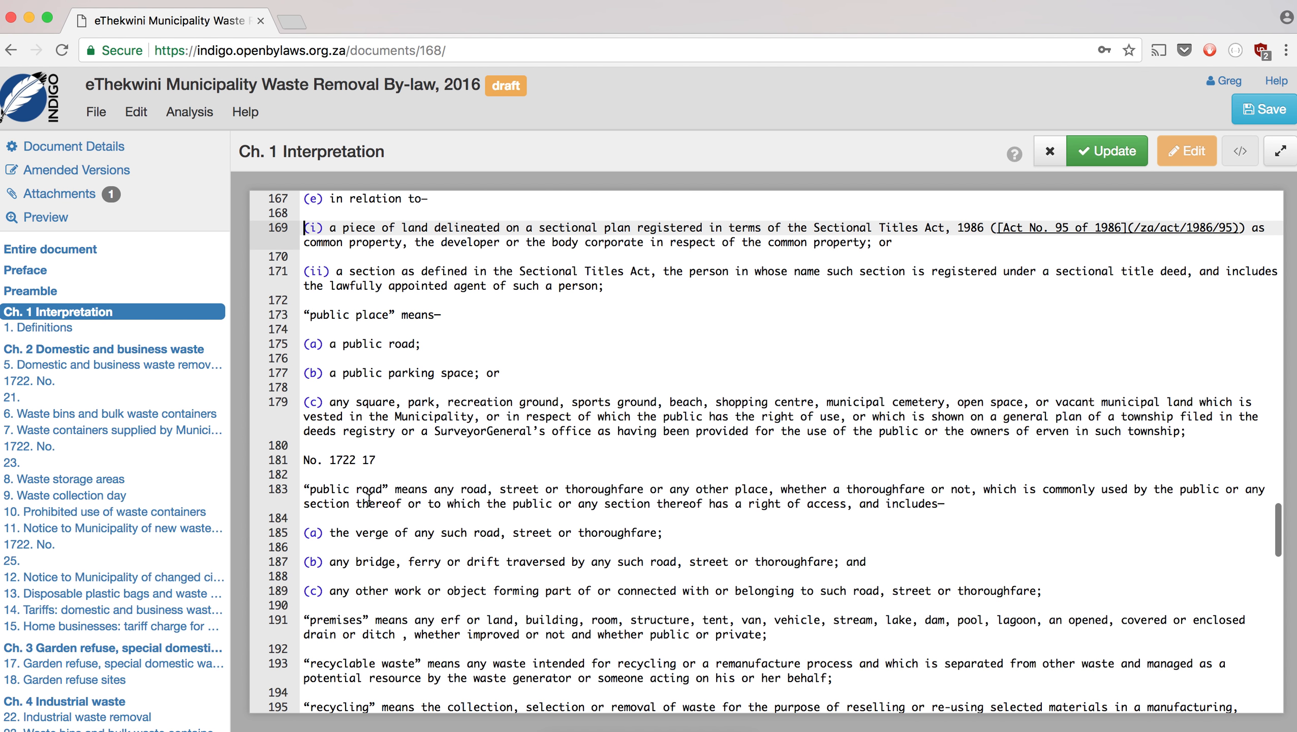
{"action": "left_click_drag", "start_coordinate": [379, 426], "coordinate": [313, 426]}
{"action": "key", "text": "BackSpace"}
{"action": "key", "text": "BackSpace"}
{"action": "key", "text": "BackSpace"}
{"action": "scroll", "coordinate": [347, 450], "scroll_direction": "down", "scroll_amount": 7}
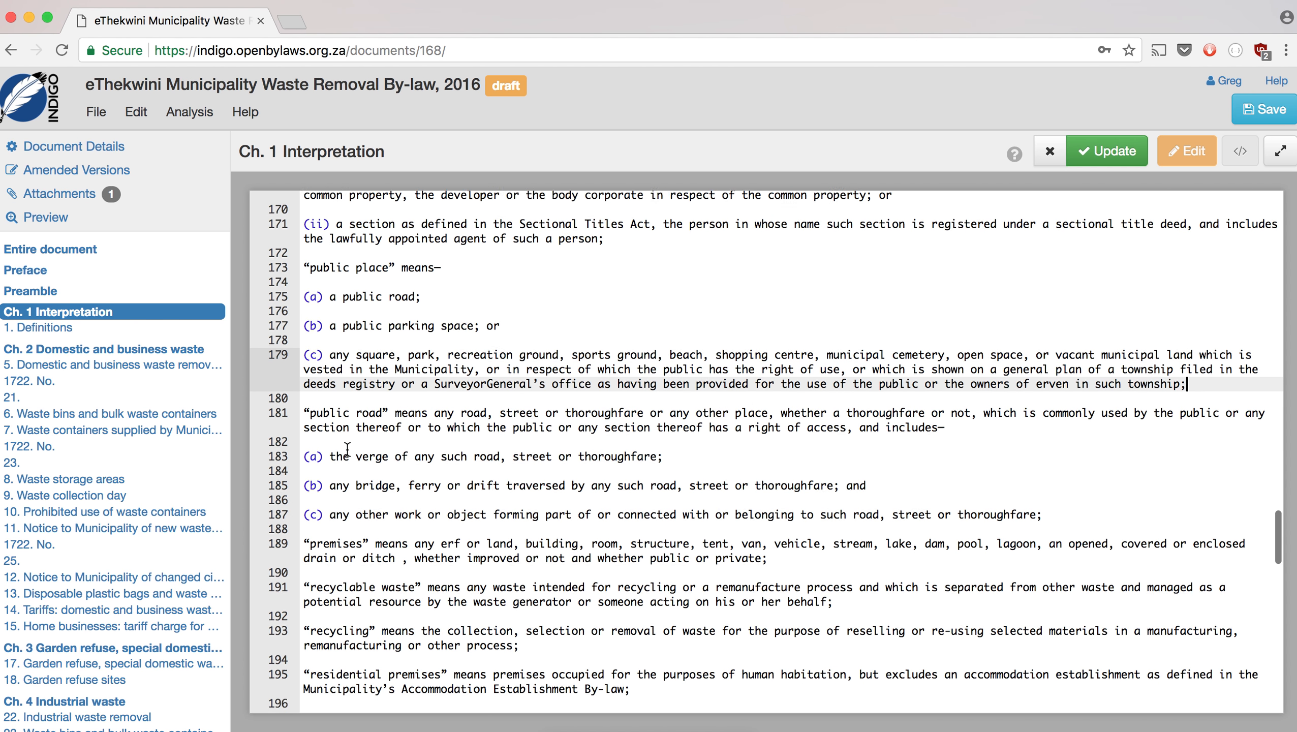
{"action": "scroll", "coordinate": [347, 450], "scroll_direction": "down", "scroll_amount": 8}
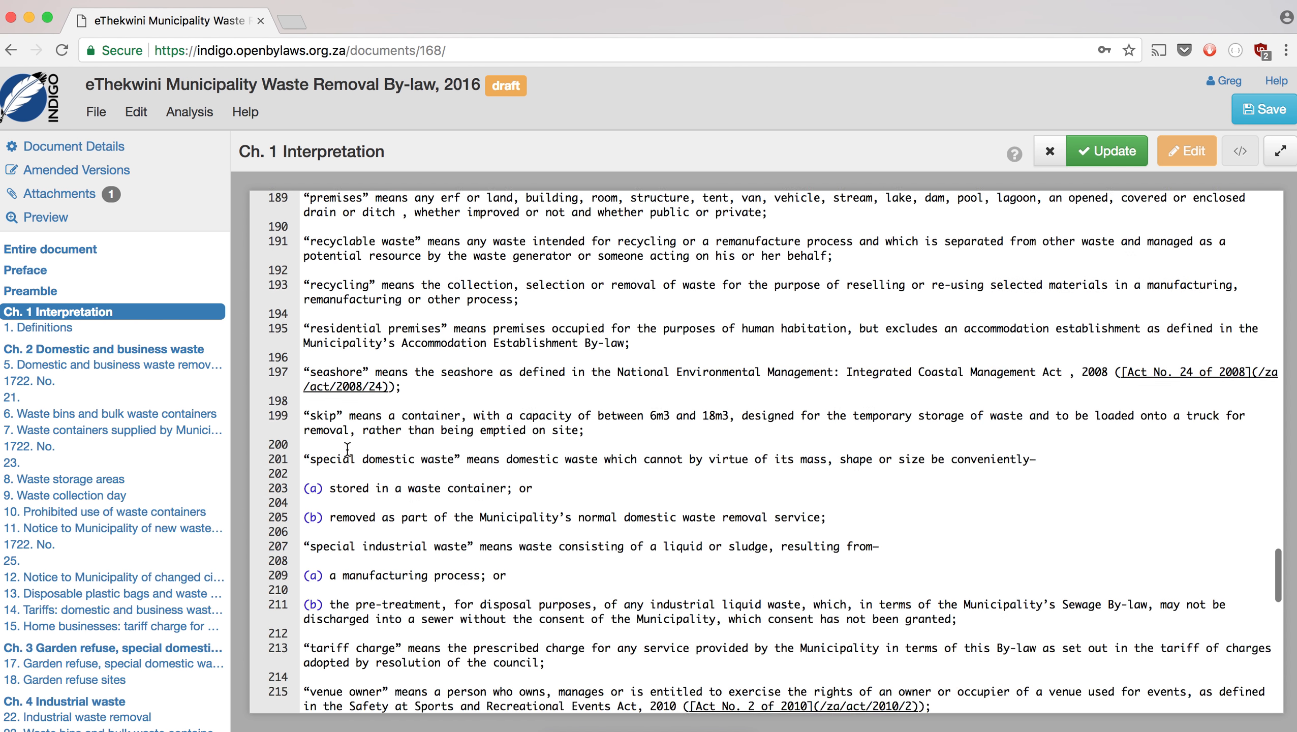
{"action": "scroll", "coordinate": [347, 427], "scroll_direction": "down", "scroll_amount": 9}
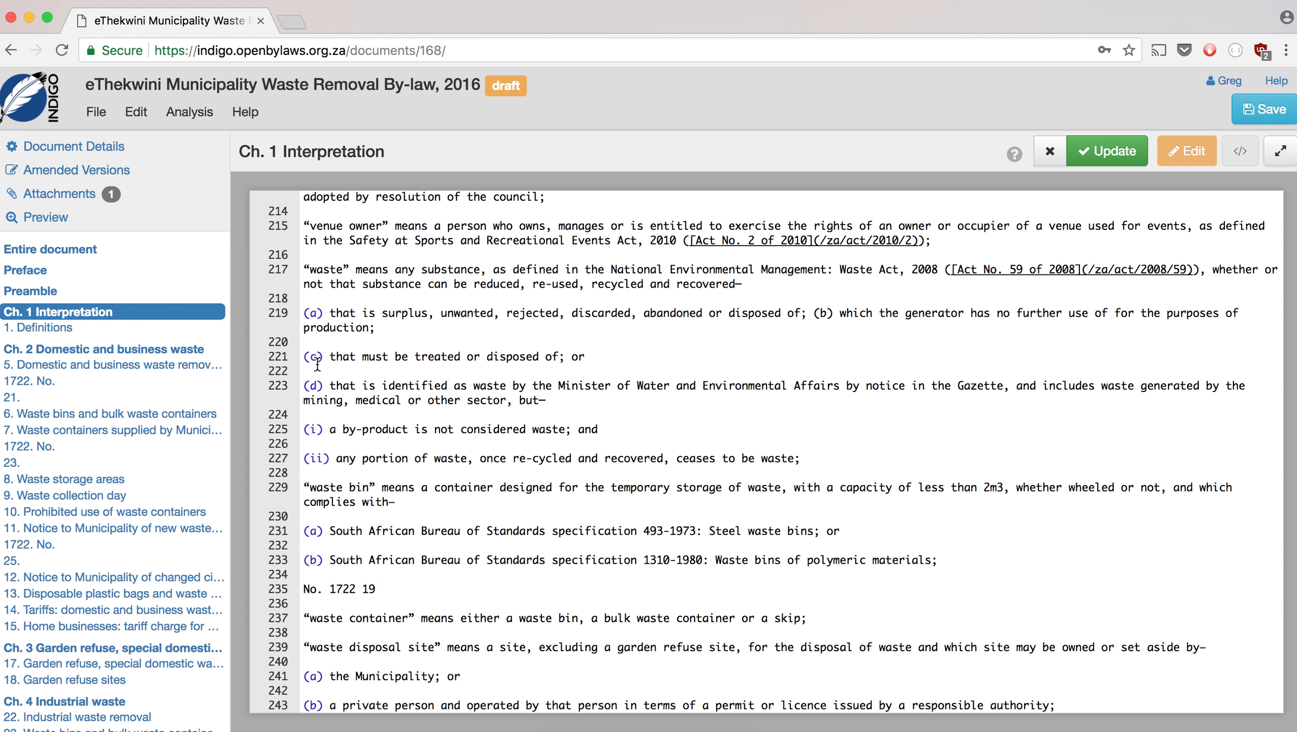
{"action": "left_click", "coordinate": [809, 313]}
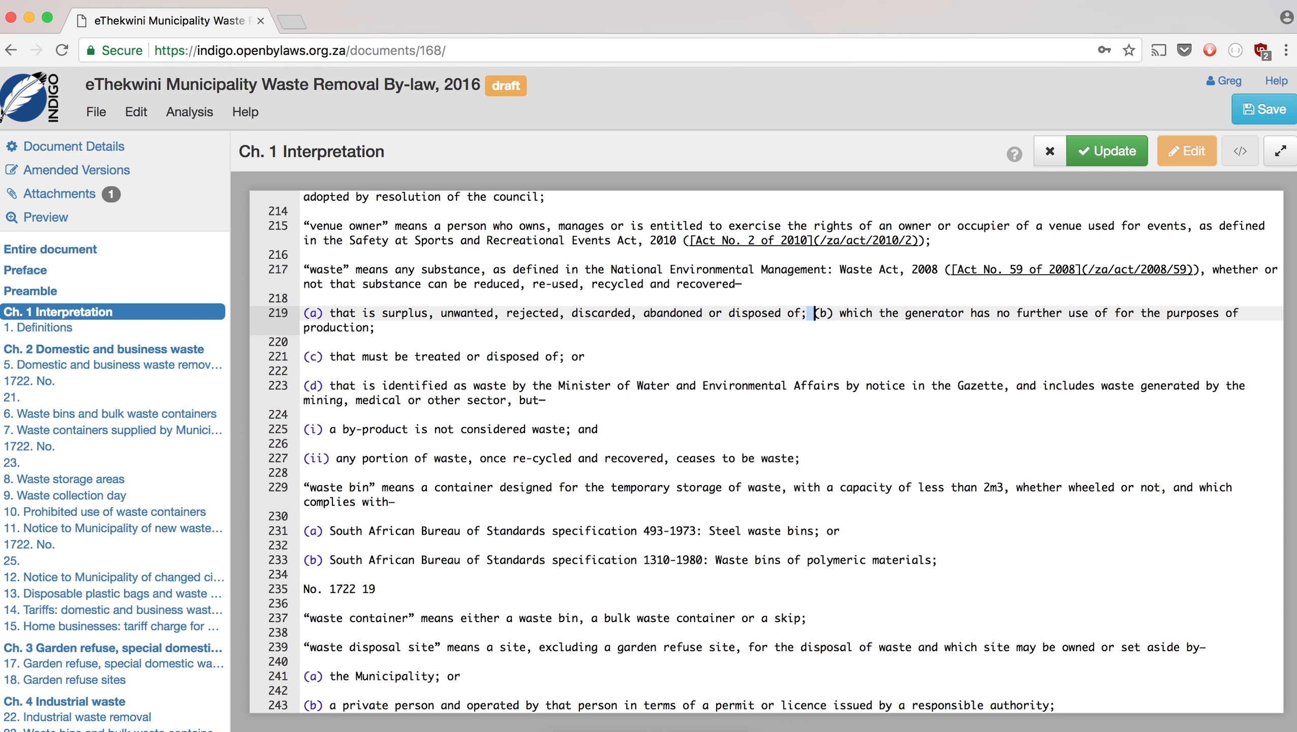
{"action": "key", "text": "Return"}
{"action": "key", "text": "Return"}
{"action": "scroll", "coordinate": [672, 435], "scroll_direction": "down", "scroll_amount": 5}
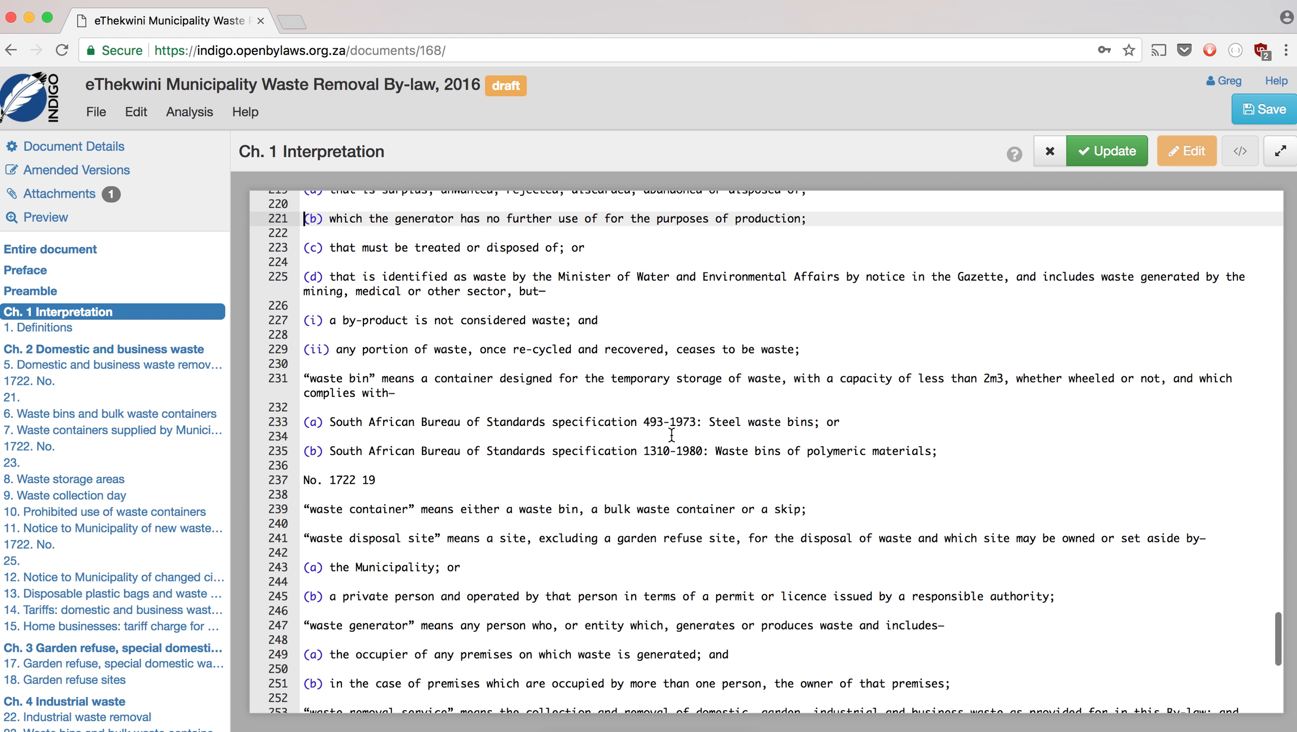
{"action": "scroll", "coordinate": [672, 435], "scroll_direction": "down", "scroll_amount": 2}
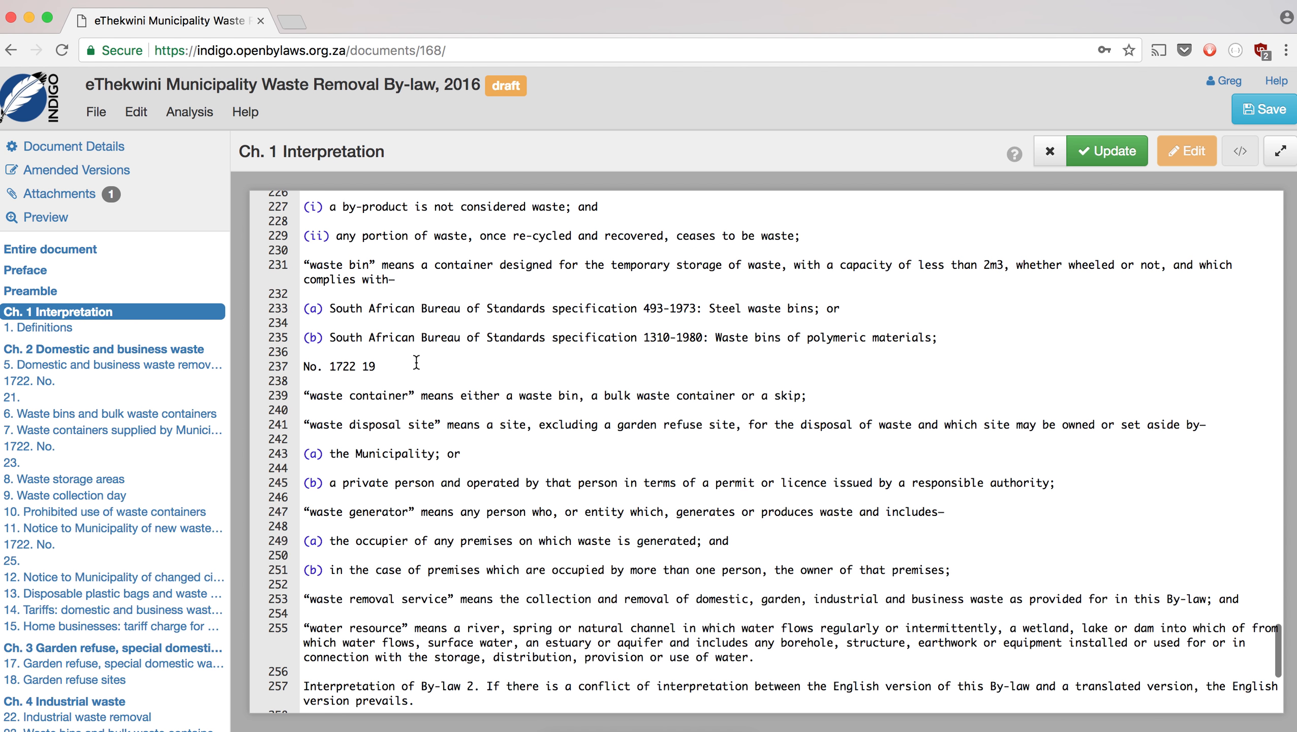
{"action": "left_click_drag", "start_coordinate": [416, 366], "coordinate": [295, 363]}
{"action": "key", "text": "BackSpace"}
{"action": "key", "text": "BackSpace"}
{"action": "key", "text": "BackSpace"}
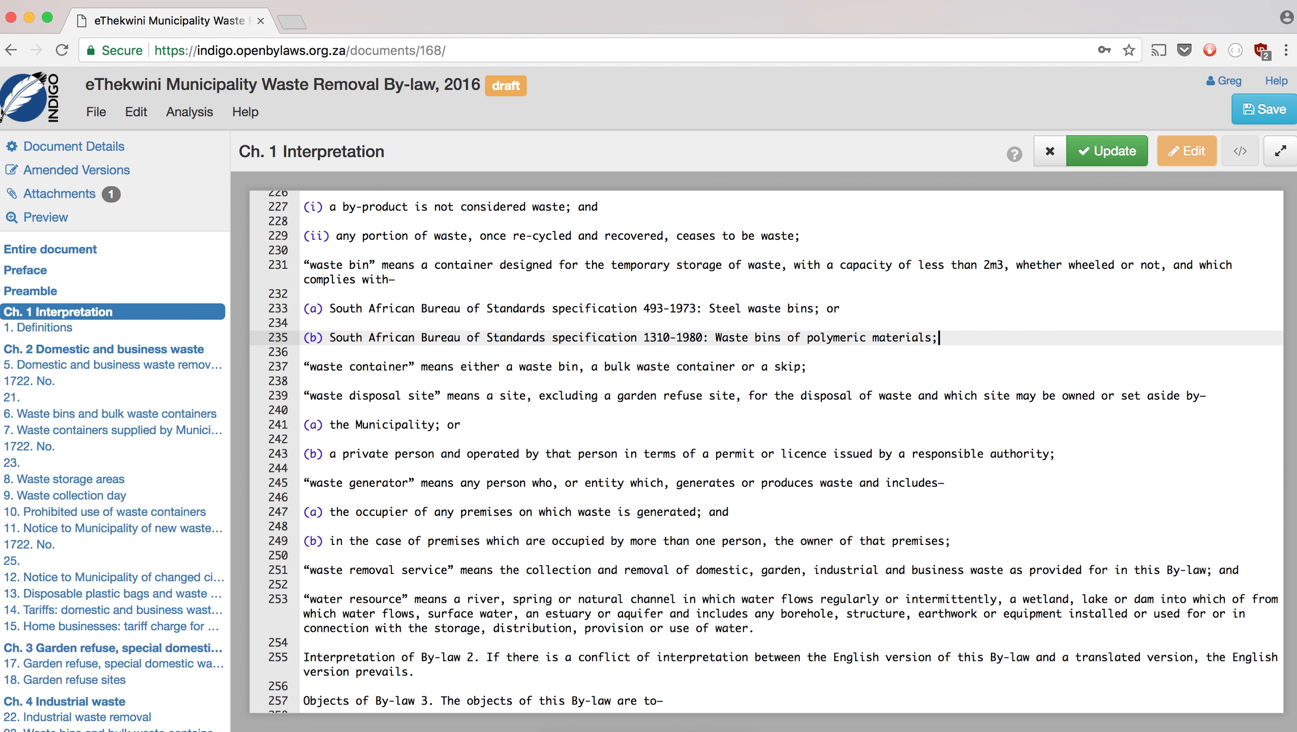
{"action": "scroll", "coordinate": [351, 433], "scroll_direction": "down", "scroll_amount": 8}
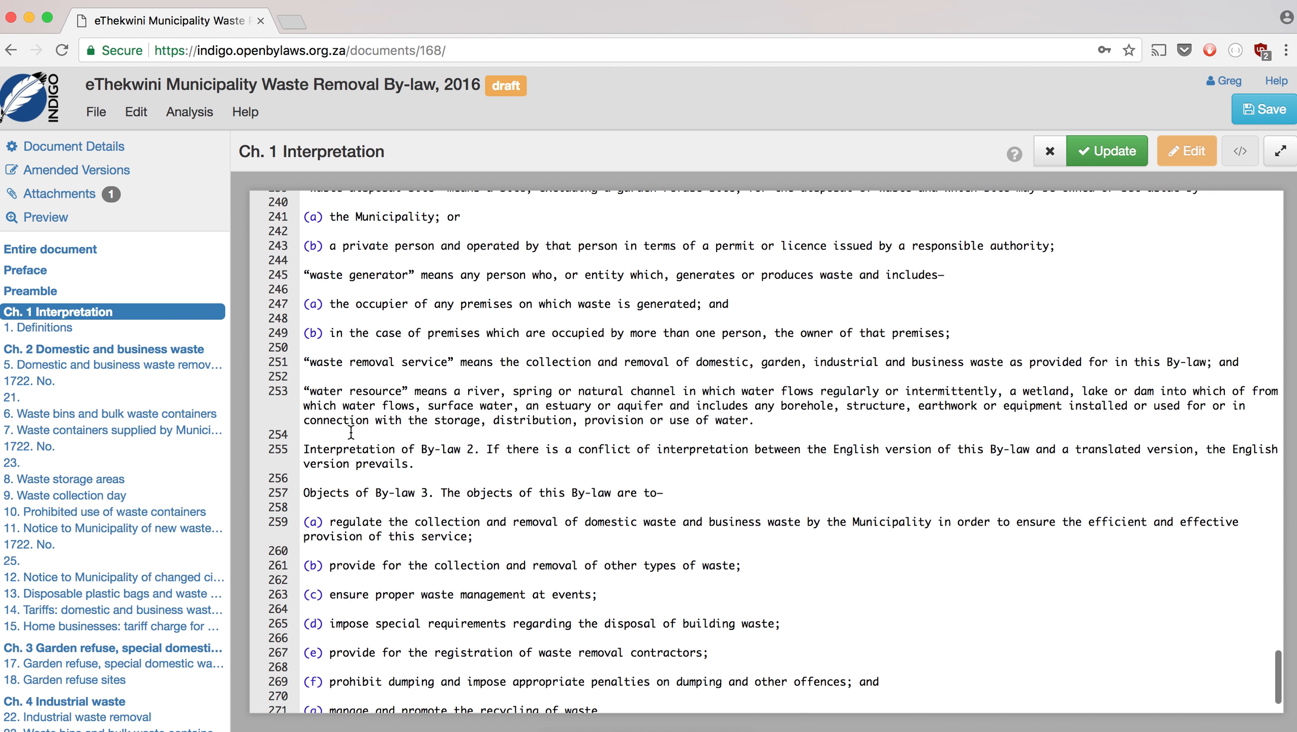
{"action": "scroll", "coordinate": [350, 433], "scroll_direction": "down", "scroll_amount": 1}
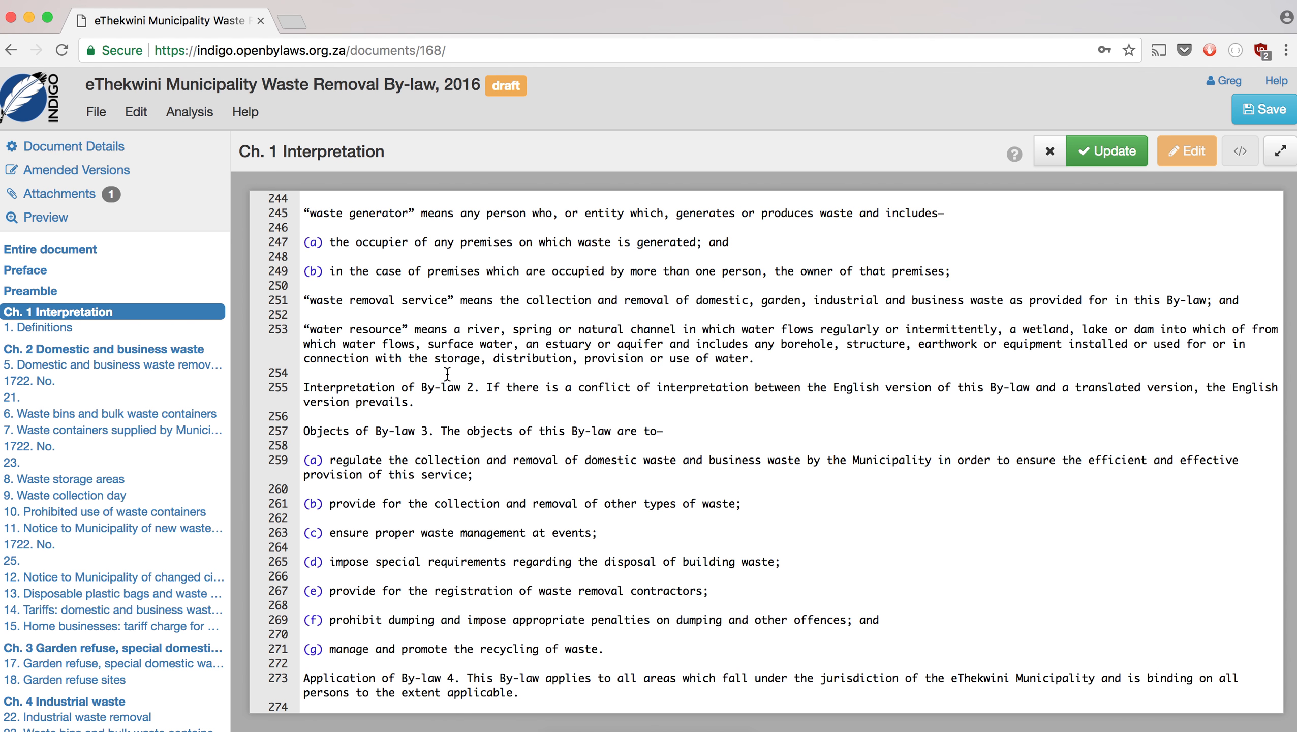
- Turn the Interpretation text into heading '2. Interpretation of By-law' with its body on separate lines
{"action": "left_click", "coordinate": [447, 371]}
{"action": "key", "text": "Return"}
{"action": "type", "text": "2."}
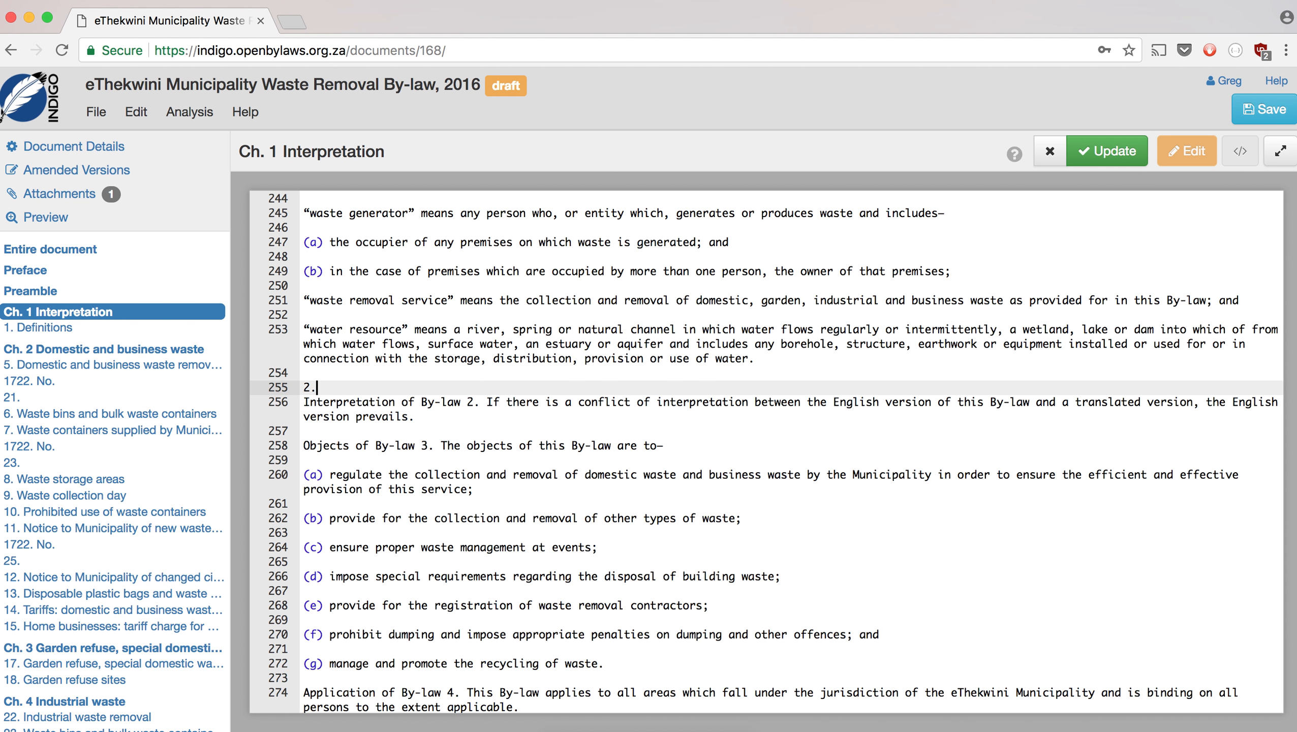
{"action": "key", "text": "Delete"}
{"action": "left_click", "coordinate": [510, 386]}
{"action": "key", "text": "BackSpace"}
{"action": "key", "text": "BackSpace"}
{"action": "key", "text": "BackSpace"}
{"action": "key", "text": "BackSpace"}
{"action": "key", "text": "Return"}
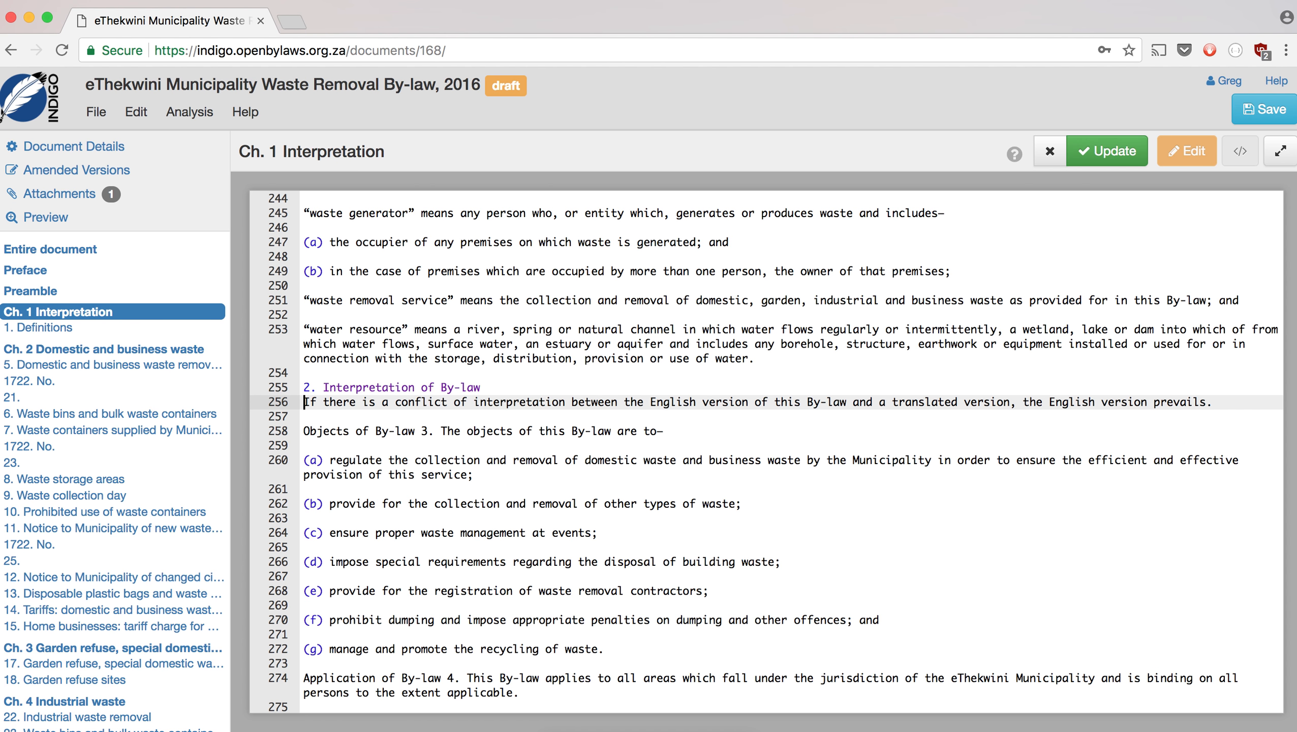
{"action": "key", "text": "Return"}
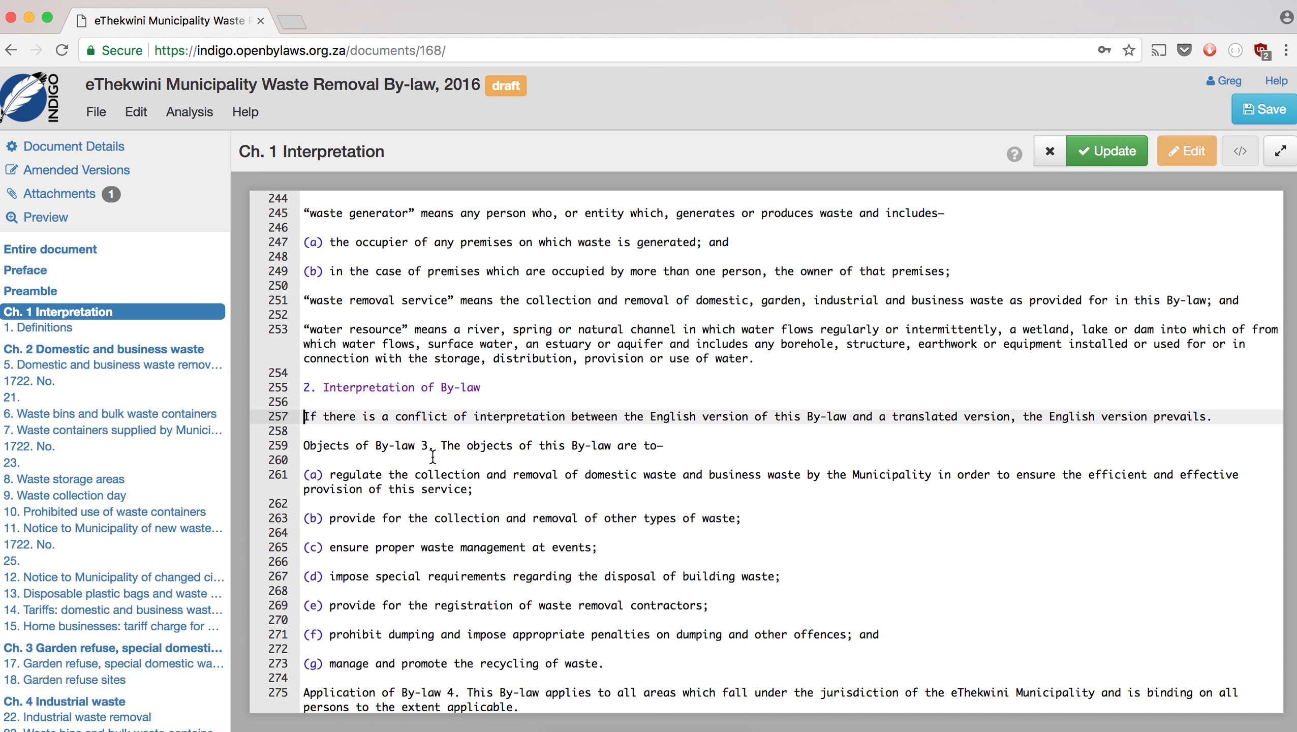
- Make '3. Objects of By-law' a heading line with the objects text split beneath it
{"action": "left_click_drag", "start_coordinate": [424, 446], "coordinate": [305, 444]}
{"action": "key", "text": "Left"}
{"action": "type", "text": "3."}
{"action": "left_click", "coordinate": [461, 442]}
{"action": "key", "text": "BackSpace"}
{"action": "key", "text": "BackSpace"}
{"action": "key", "text": "BackSpace"}
{"action": "key", "text": "BackSpace"}
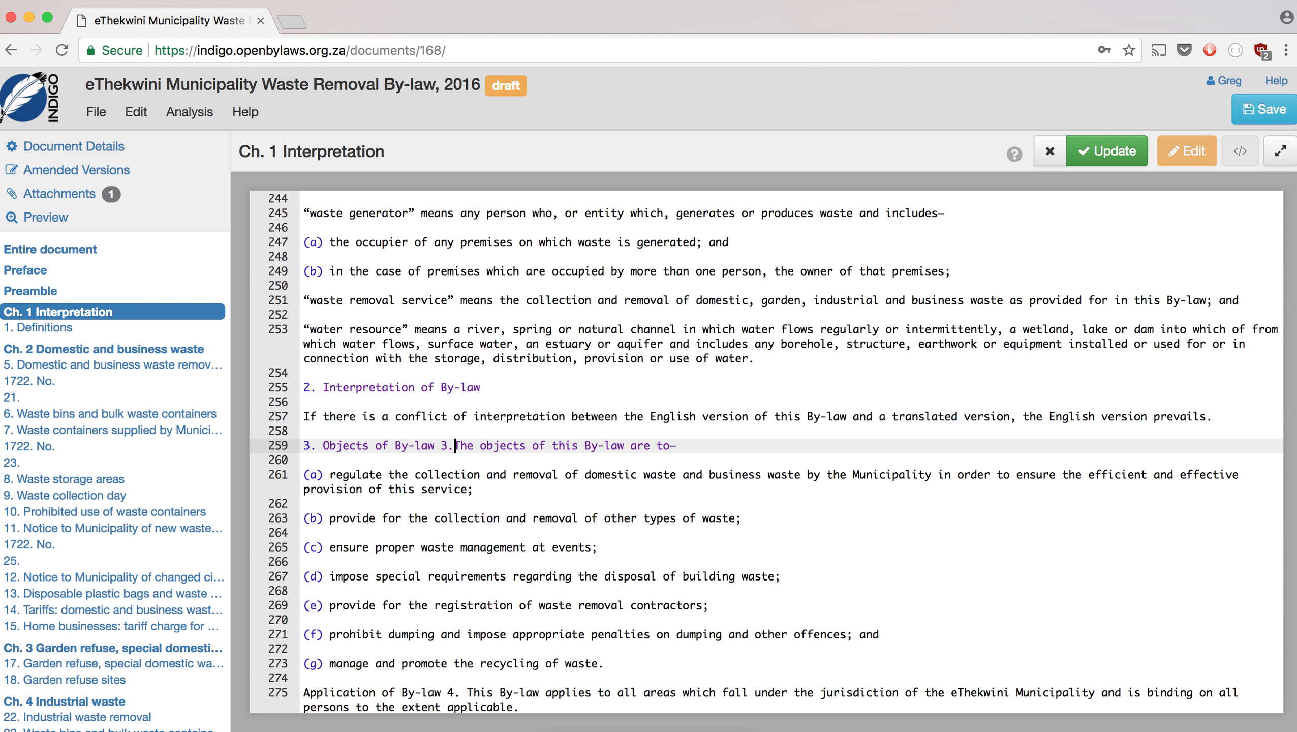
{"action": "key", "text": "Return"}
{"action": "key", "text": "Return"}
- Make '4. Application of By-law' a headed section, apply the Chapter 1 edits, and open Chapter 2
{"action": "scroll", "coordinate": [516, 450], "scroll_direction": "down", "scroll_amount": 2}
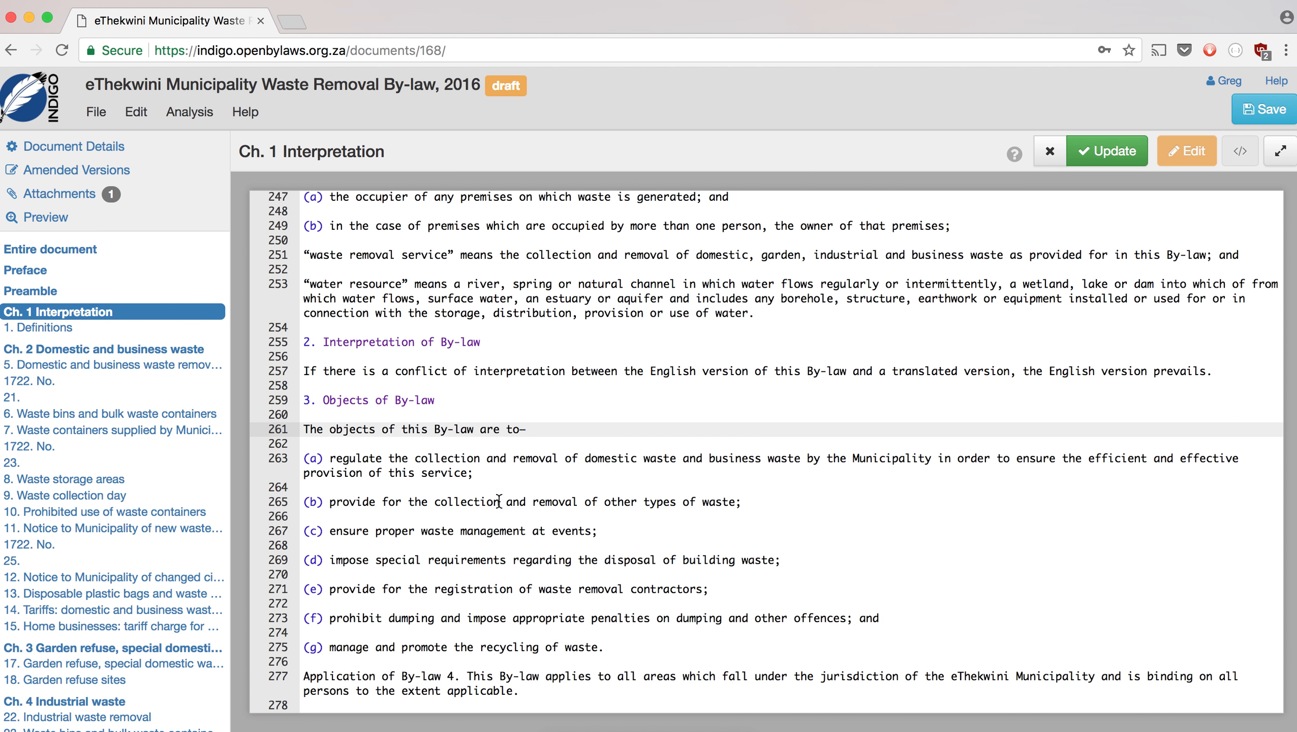
{"action": "left_click", "coordinate": [466, 676]}
{"action": "key", "text": "BackSpace"}
{"action": "key", "text": "BackSpace"}
{"action": "key", "text": "BackSpace"}
{"action": "key", "text": "BackSpace"}
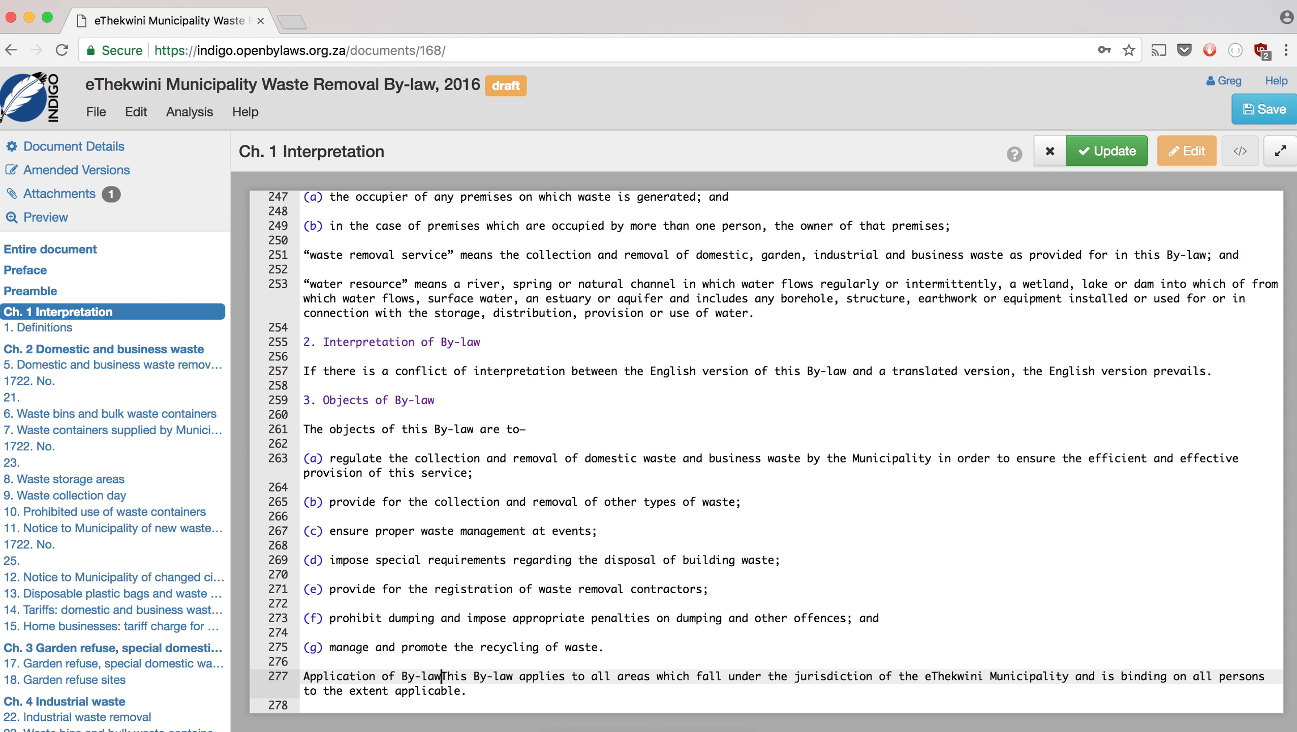
{"action": "key", "text": "Return"}
{"action": "key", "text": "Return"}
{"action": "key", "text": "Up"}
{"action": "key", "text": "Up"}
{"action": "type", "text": "4."}
{"action": "scroll", "coordinate": [611, 660], "scroll_direction": "down", "scroll_amount": 1}
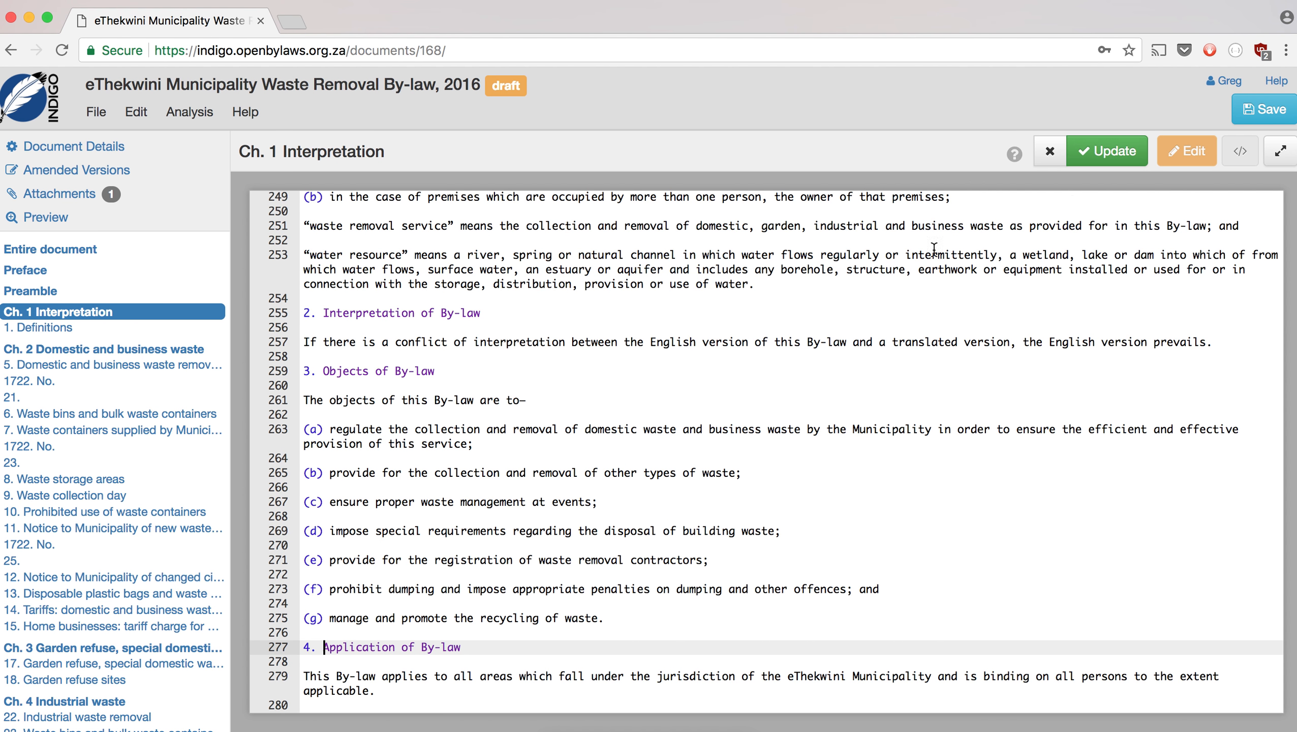
{"action": "left_click", "coordinate": [1102, 148]}
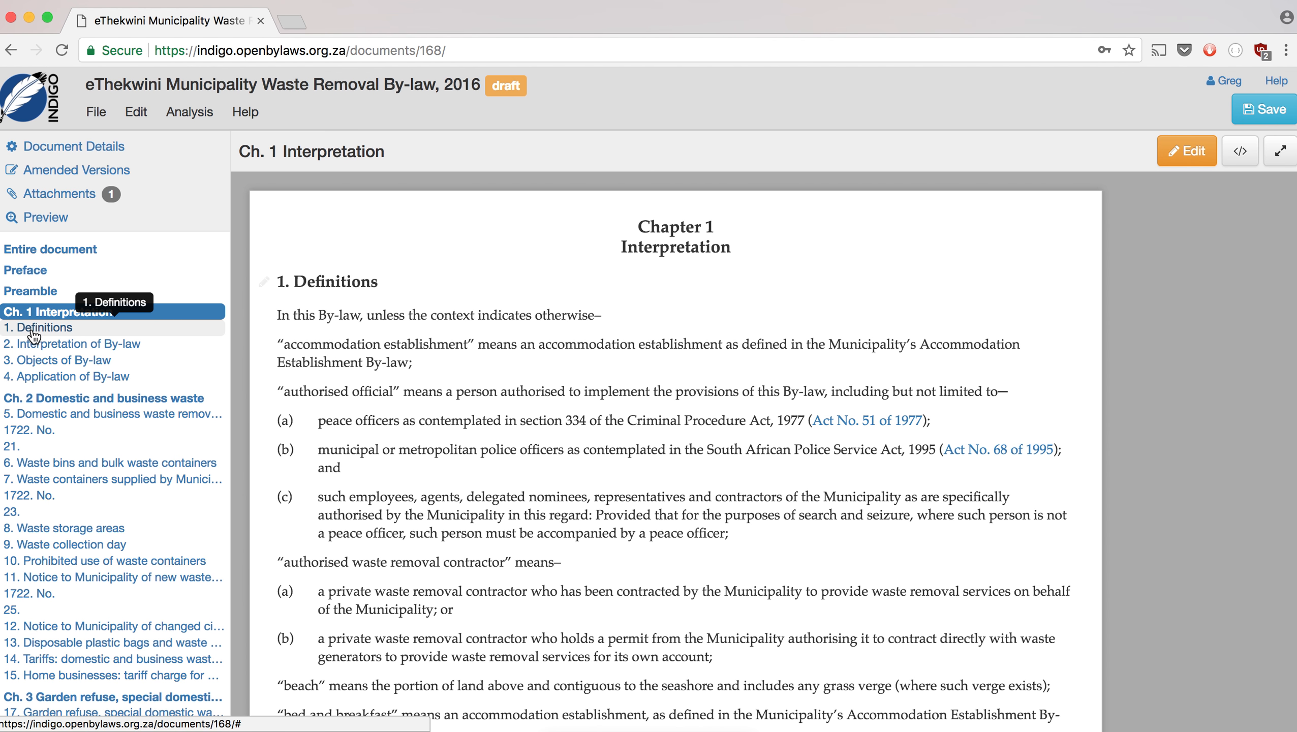
{"action": "left_click", "coordinate": [33, 403]}
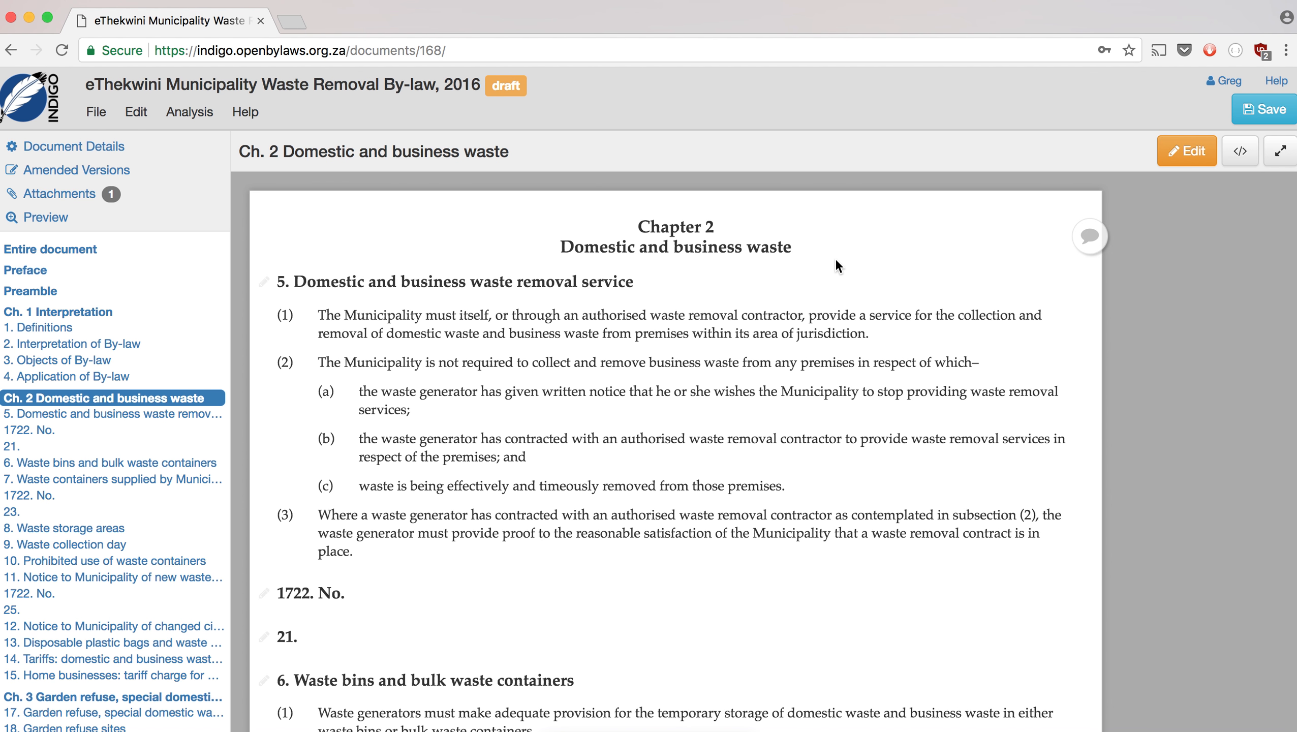
- Open the Chapter 2 source and delete the stray '1722. No.' and '21.' lines
{"action": "left_click", "coordinate": [1171, 154]}
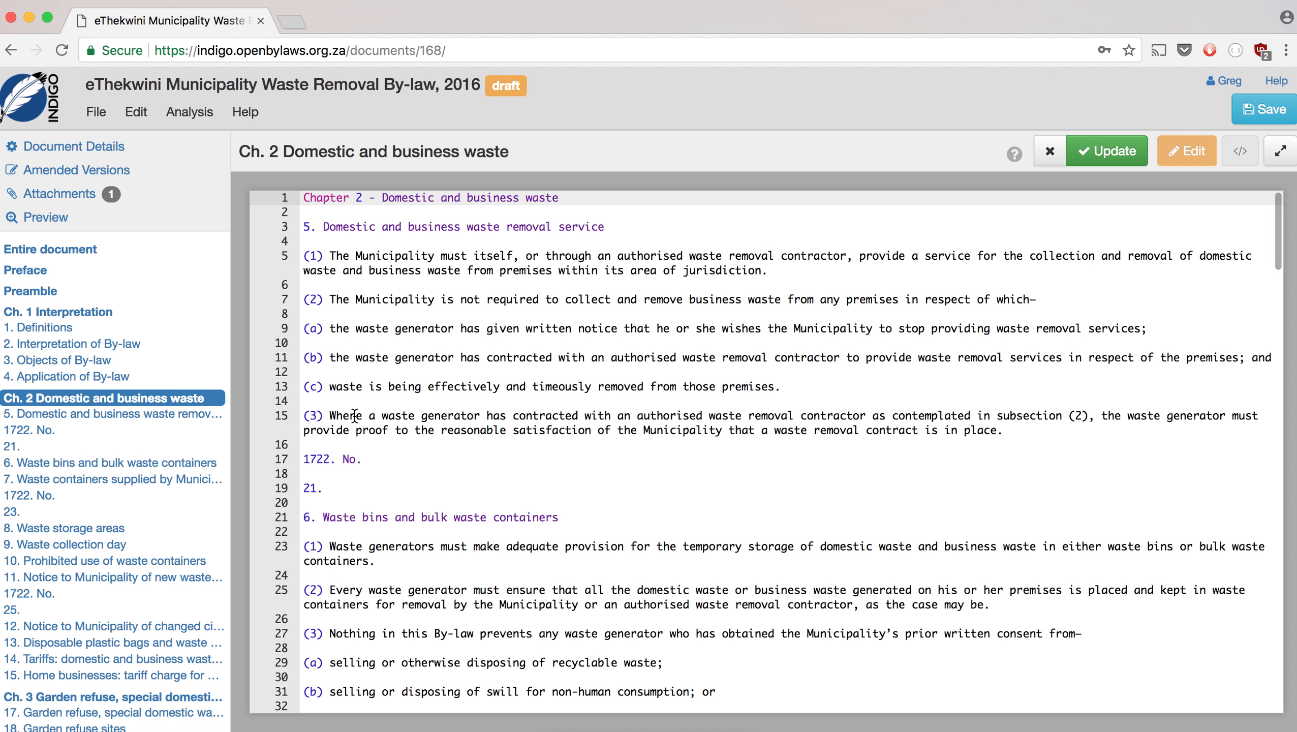
{"action": "left_click_drag", "start_coordinate": [343, 487], "coordinate": [292, 449]}
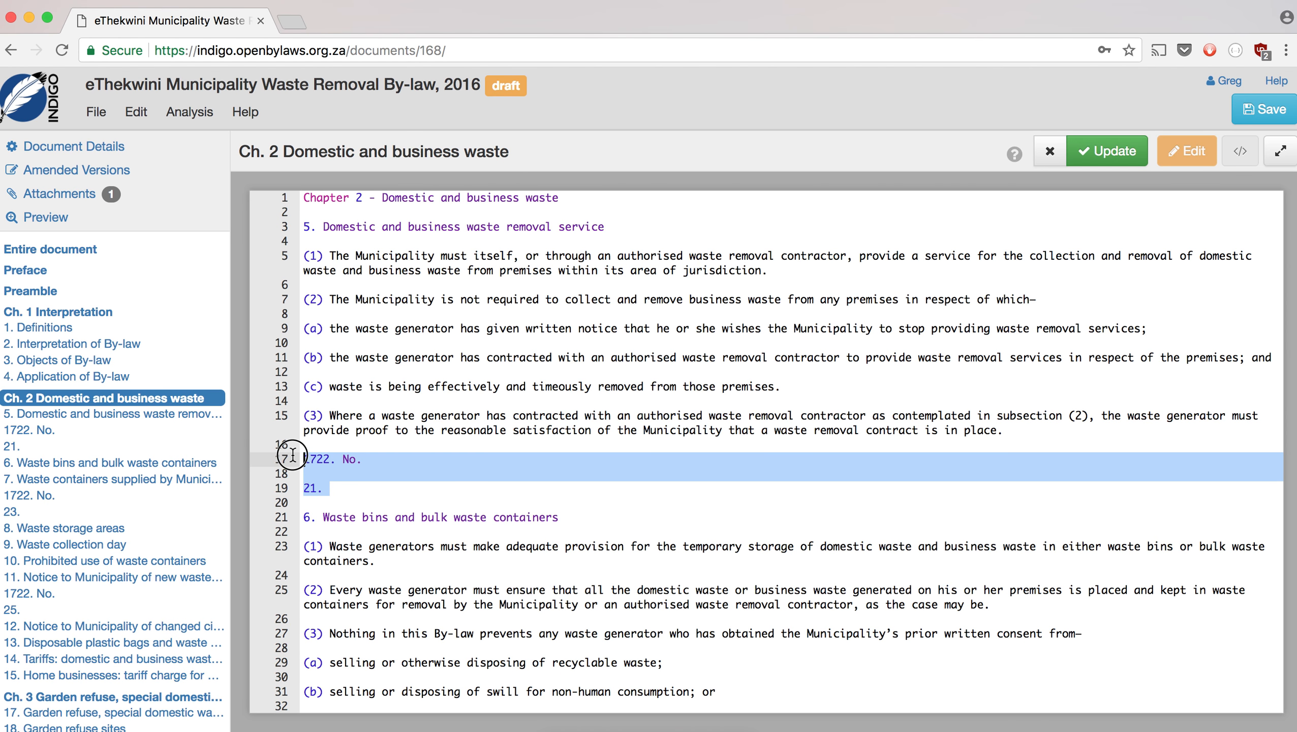
{"action": "key", "text": "BackSpace"}
{"action": "key", "text": "BackSpace"}
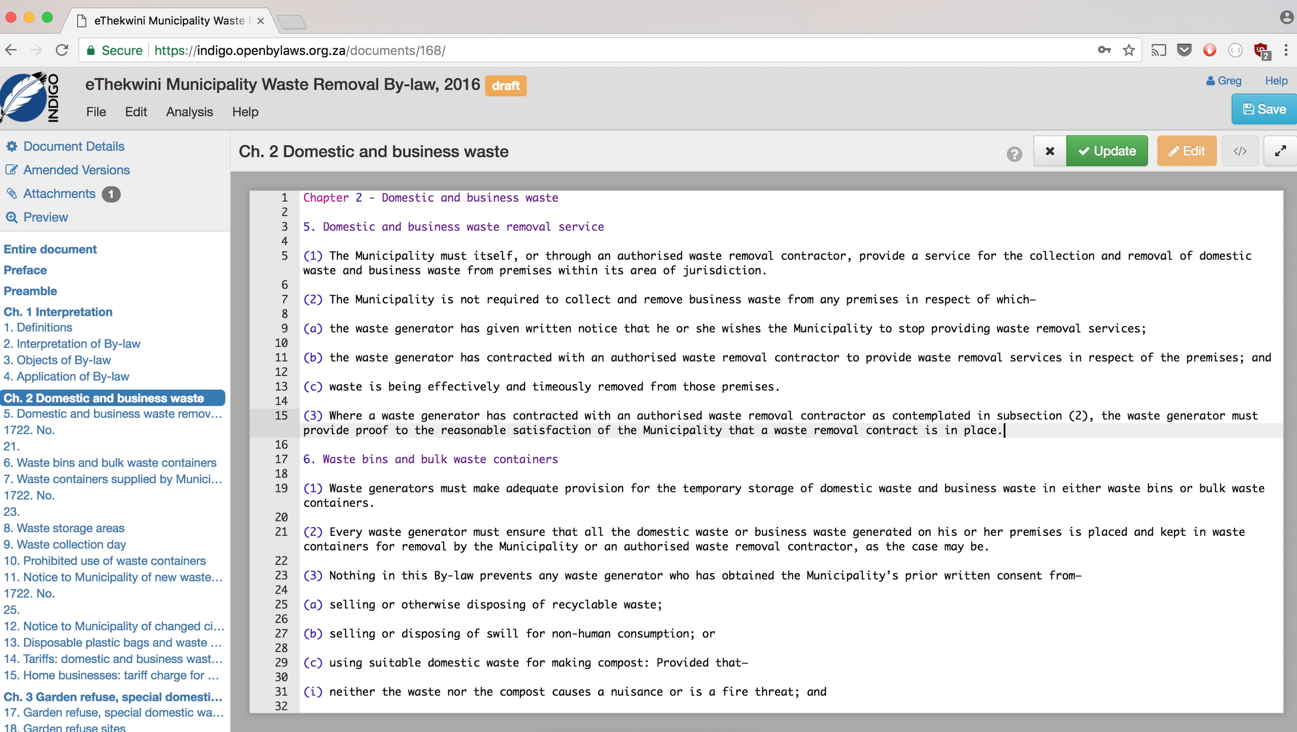
{"action": "scroll", "coordinate": [463, 451], "scroll_direction": "down", "scroll_amount": 10}
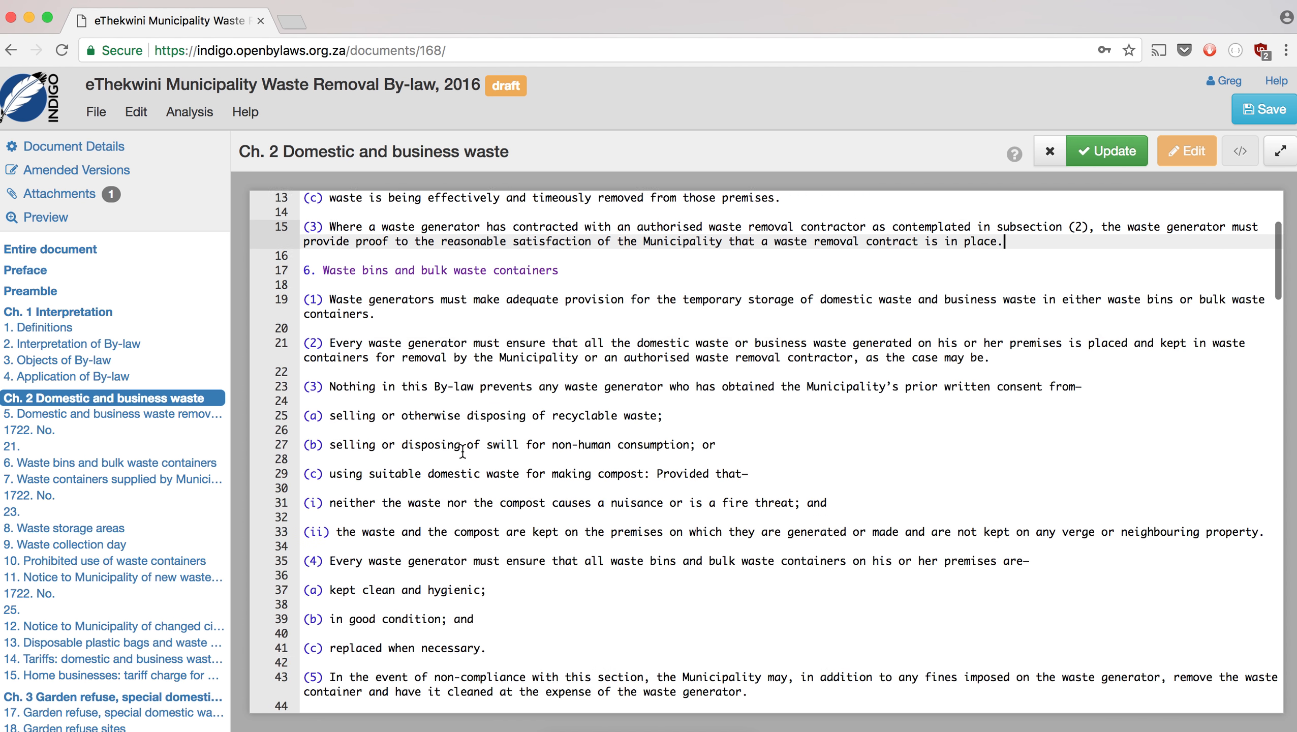
{"action": "scroll", "coordinate": [462, 450], "scroll_direction": "down", "scroll_amount": 4}
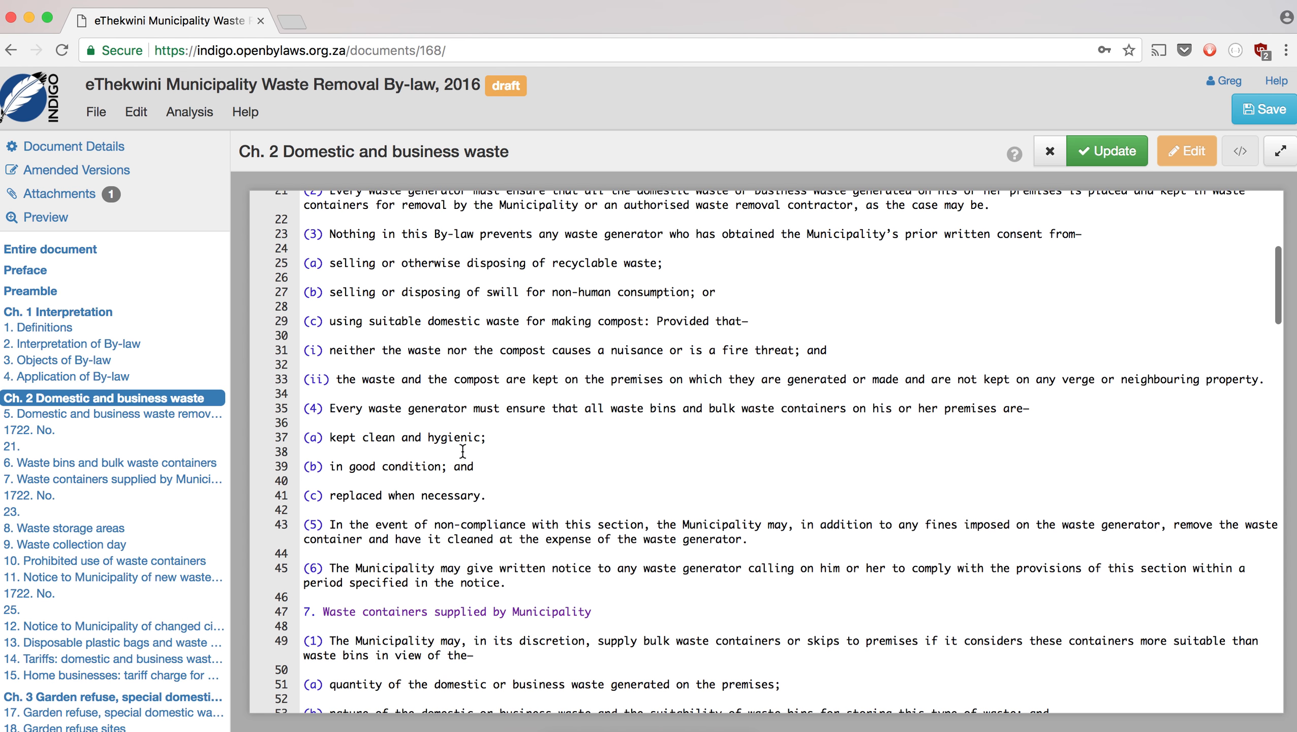
{"action": "scroll", "coordinate": [462, 451], "scroll_direction": "up", "scroll_amount": 2}
{"action": "scroll", "coordinate": [463, 451], "scroll_direction": "down", "scroll_amount": 4}
{"action": "scroll", "coordinate": [462, 451], "scroll_direction": "down", "scroll_amount": 12}
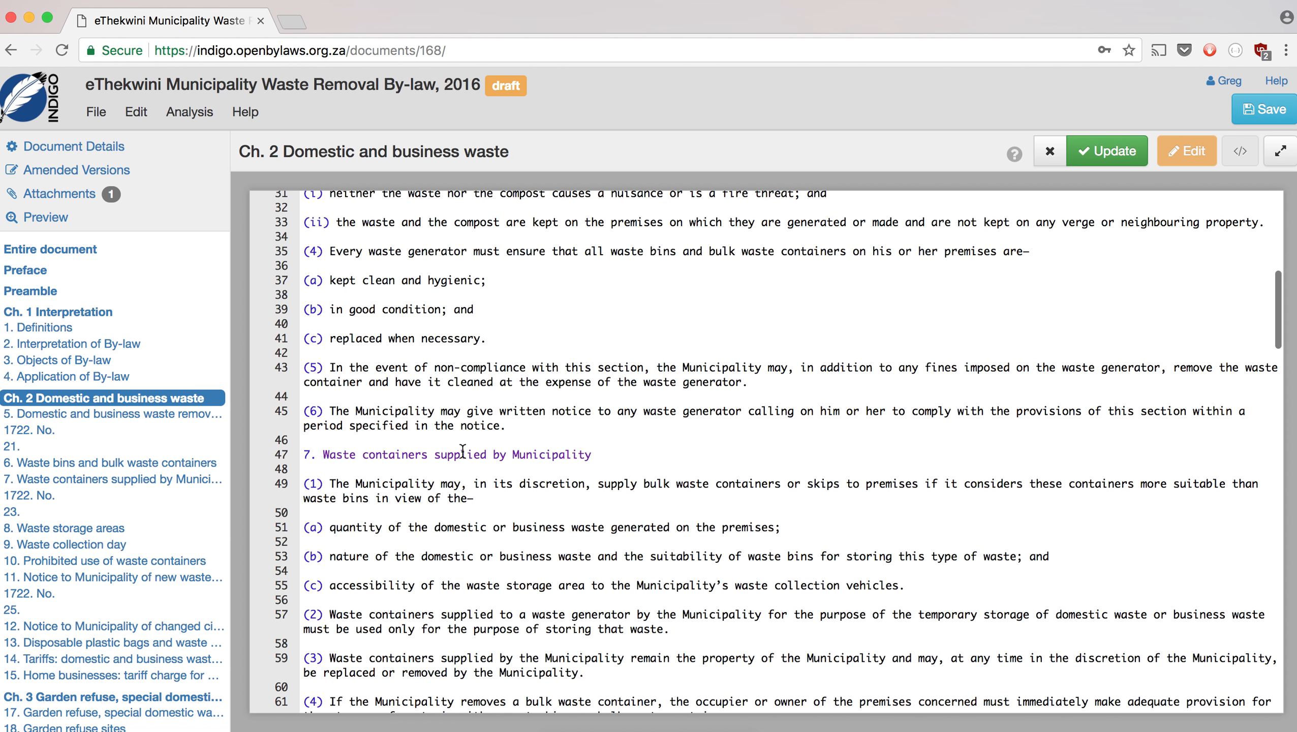
{"action": "scroll", "coordinate": [462, 451], "scroll_direction": "down", "scroll_amount": 5}
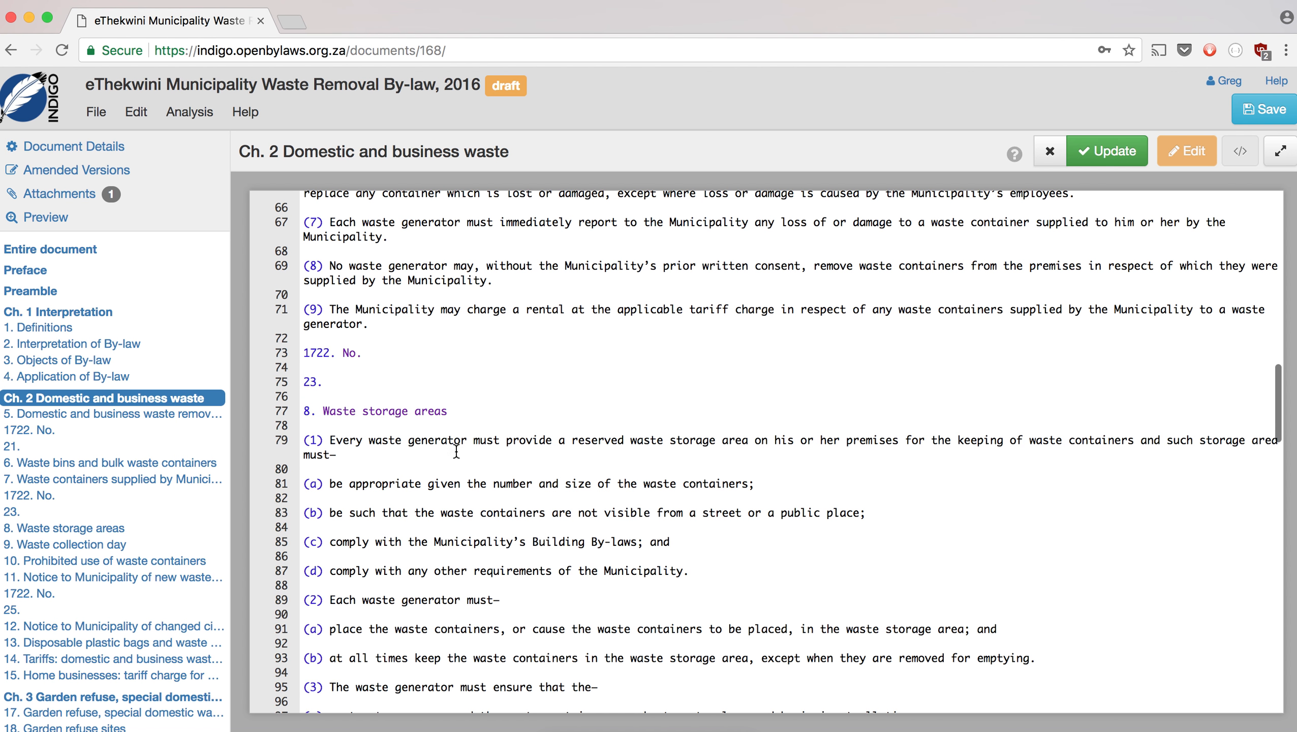
- Delete the stray '1722. No.' lines together with the '23.' and '25.' lines
{"action": "left_click_drag", "start_coordinate": [350, 384], "coordinate": [290, 349]}
{"action": "key", "text": "BackSpace"}
{"action": "key", "text": "BackSpace"}
{"action": "key", "text": "BackSpace"}
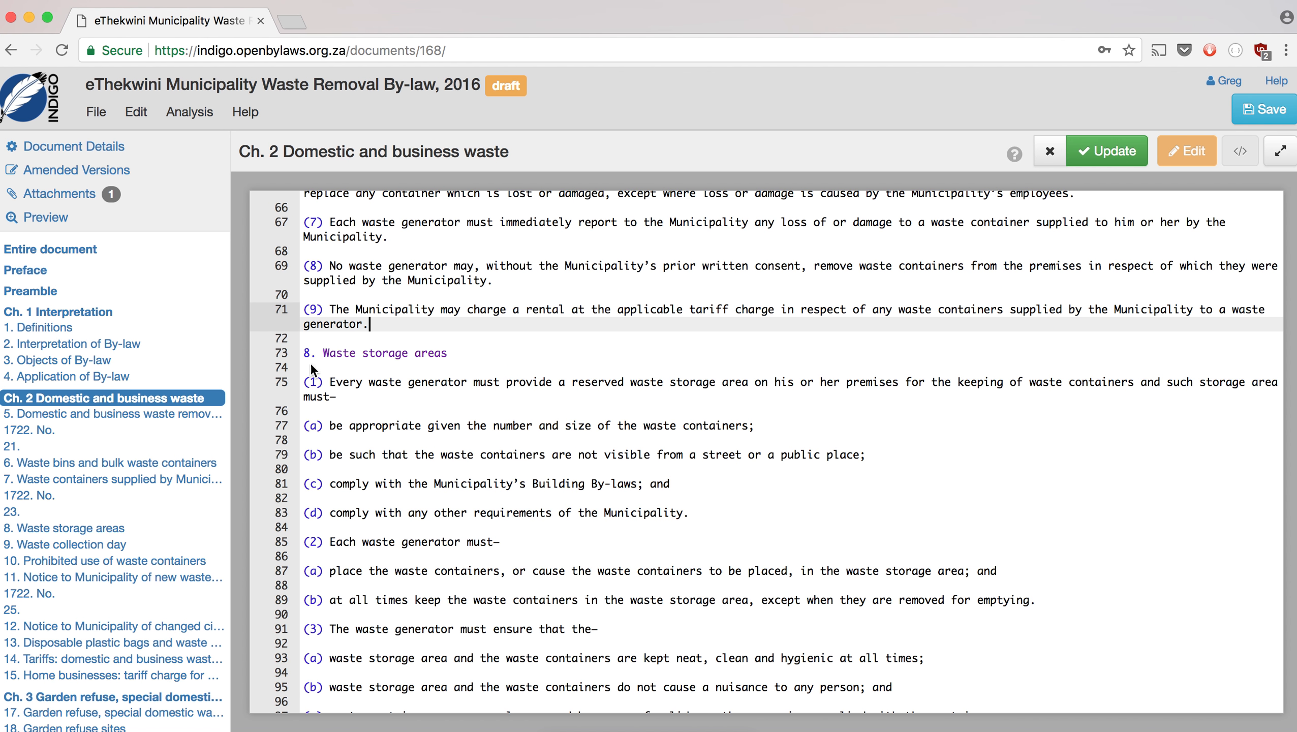
{"action": "scroll", "coordinate": [382, 448], "scroll_direction": "down", "scroll_amount": 15}
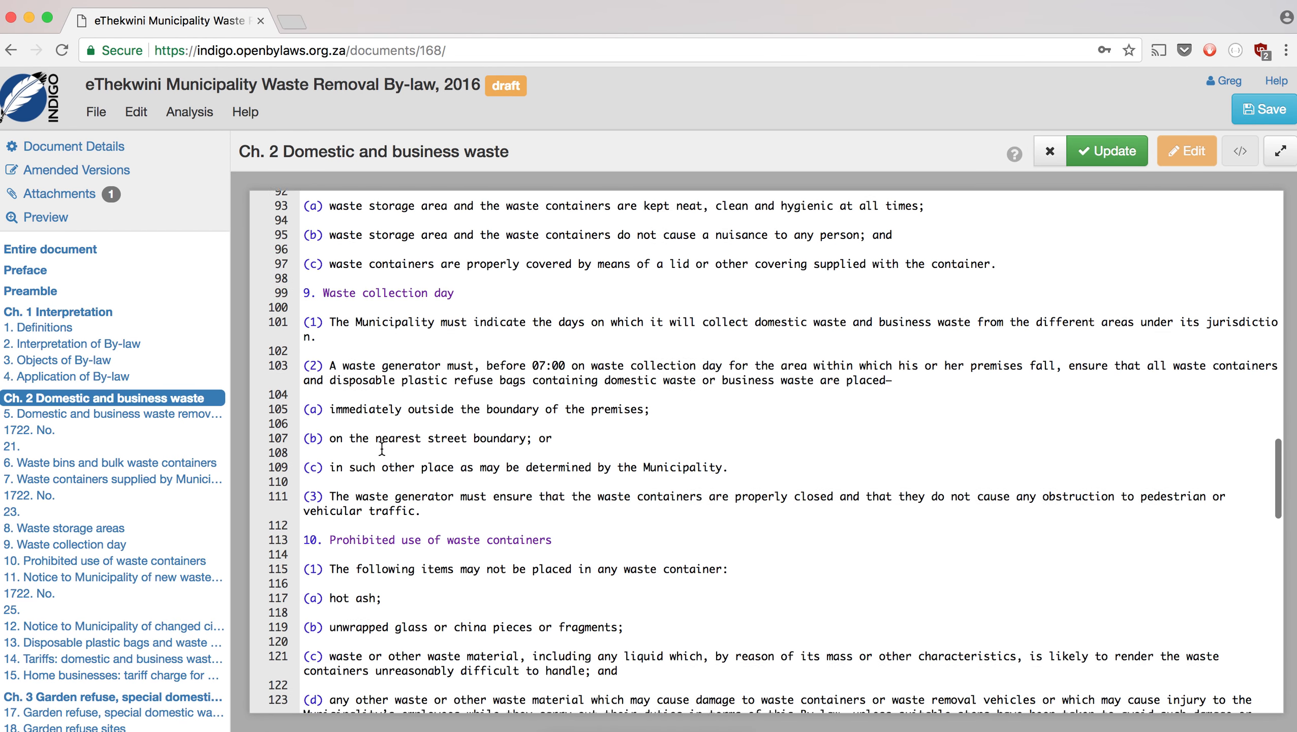
{"action": "scroll", "coordinate": [382, 448], "scroll_direction": "down", "scroll_amount": 4}
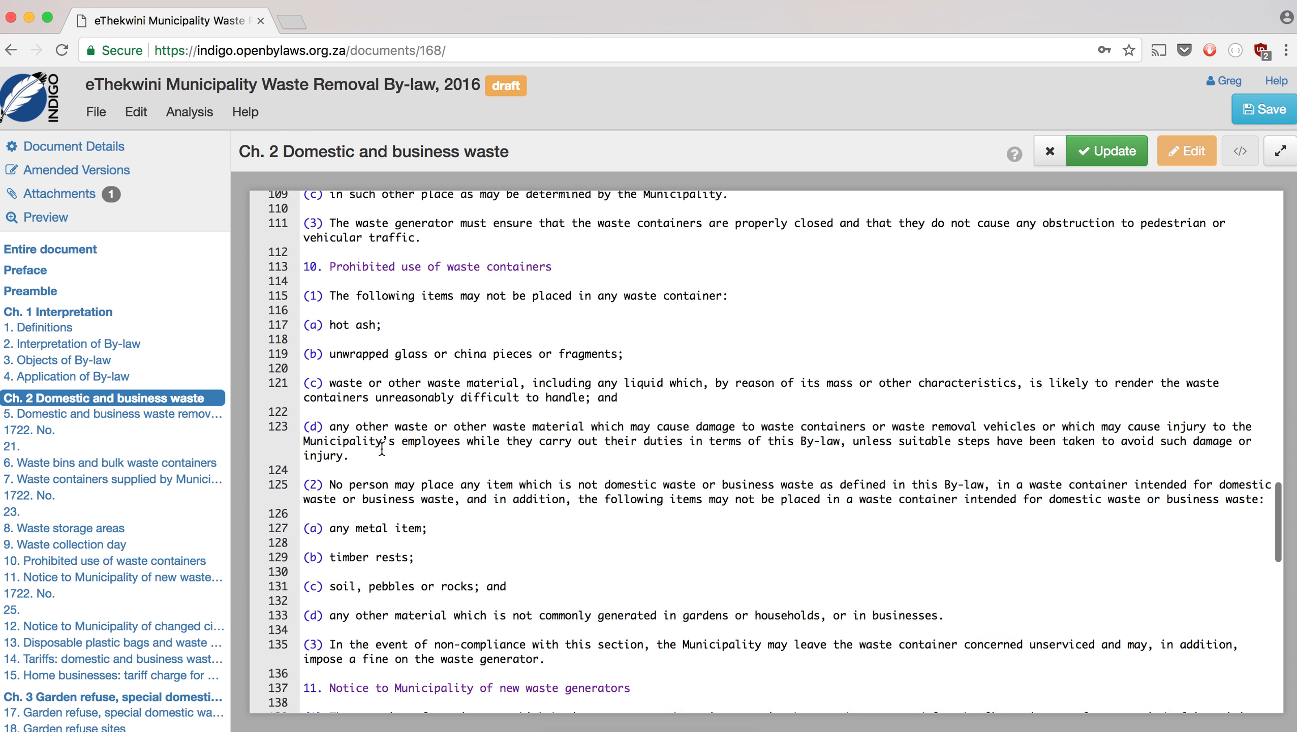
{"action": "scroll", "coordinate": [382, 448], "scroll_direction": "down", "scroll_amount": 8}
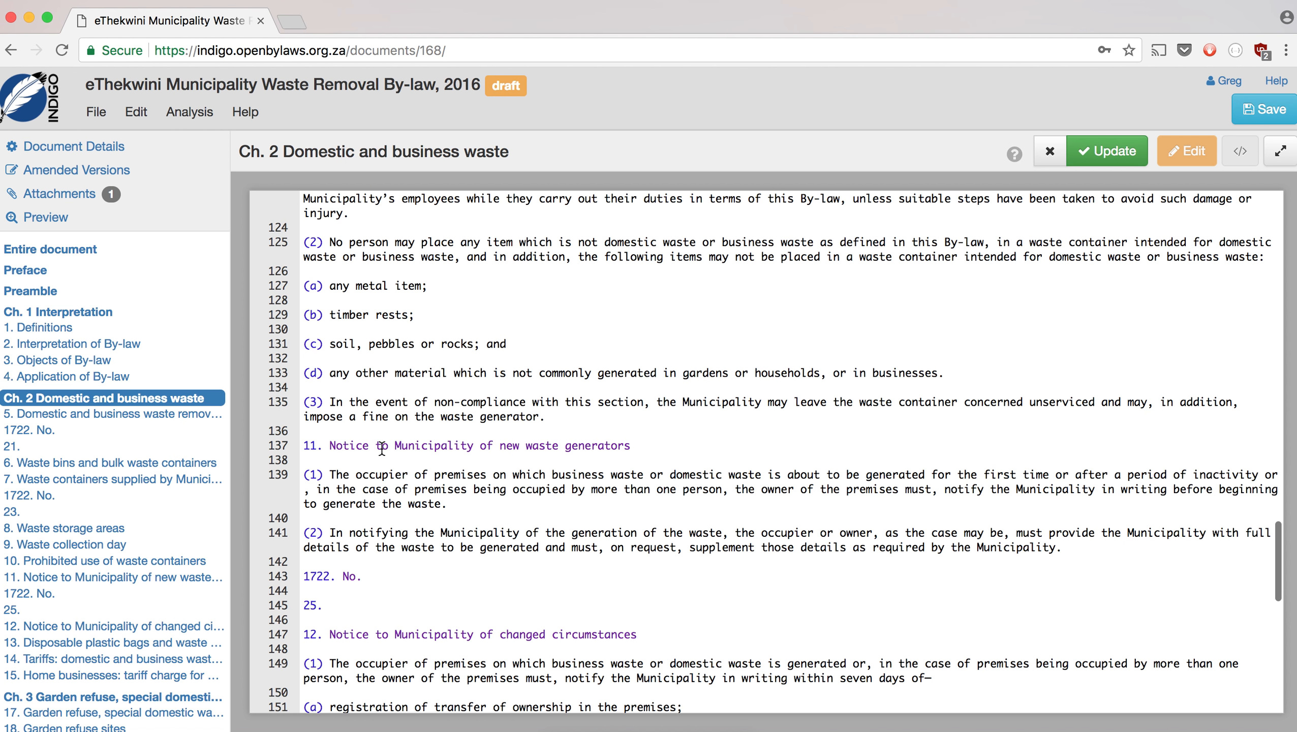
{"action": "left_click_drag", "start_coordinate": [331, 473], "coordinate": [297, 439]}
{"action": "key", "text": "BackSpace"}
{"action": "key", "text": "BackSpace"}
{"action": "key", "text": "BackSpace"}
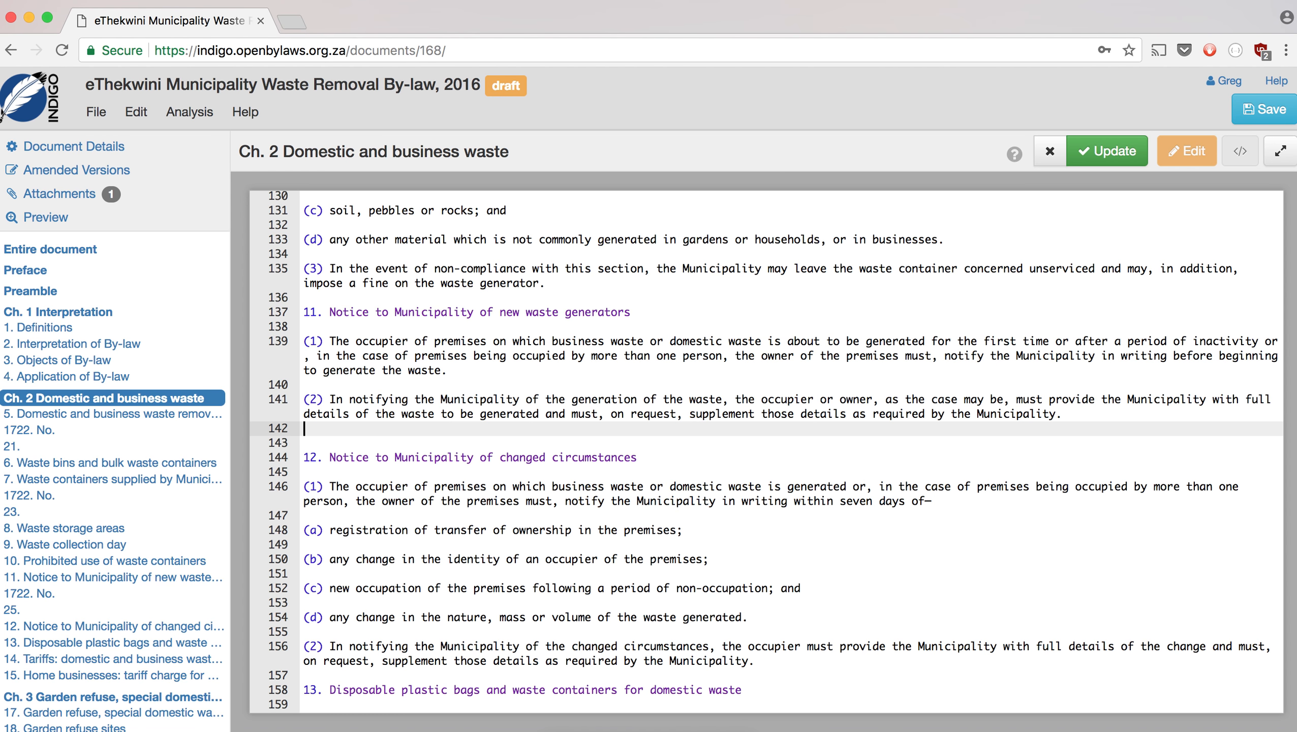
{"action": "scroll", "coordinate": [362, 489], "scroll_direction": "down", "scroll_amount": 8}
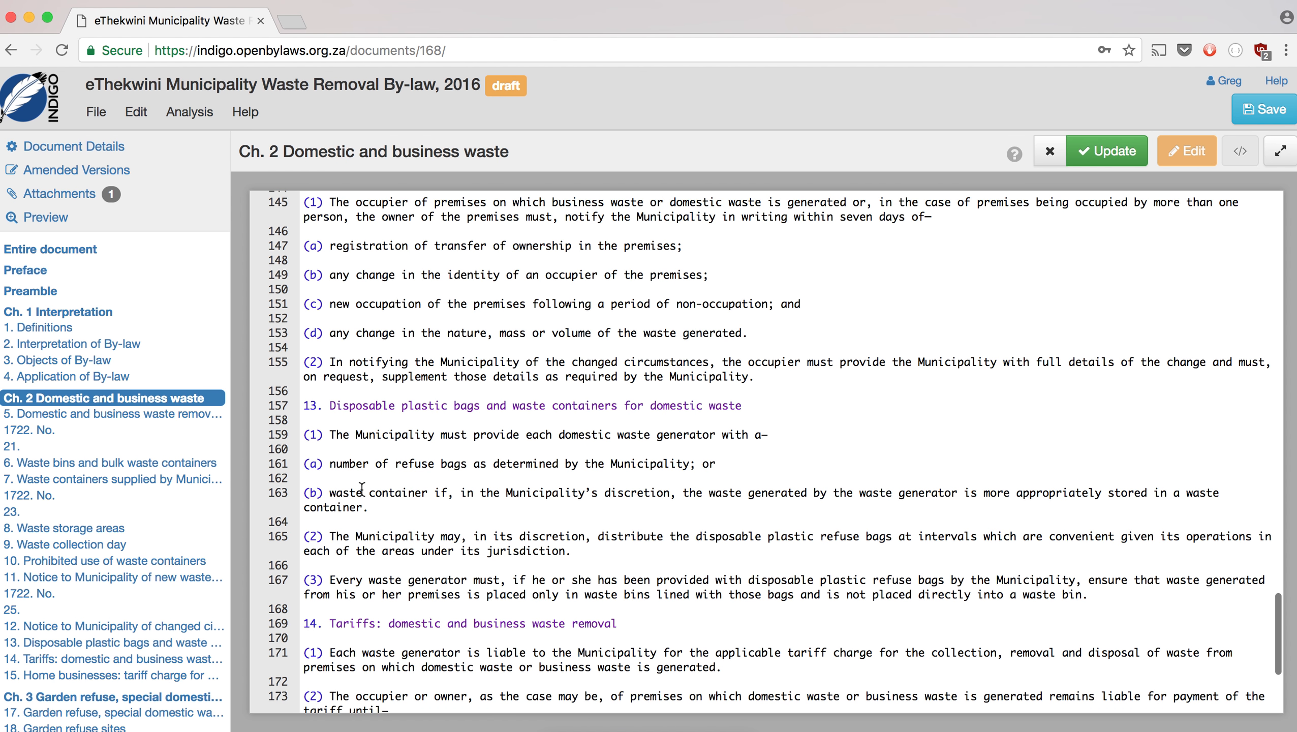
{"action": "scroll", "coordinate": [362, 489], "scroll_direction": "down", "scroll_amount": 5}
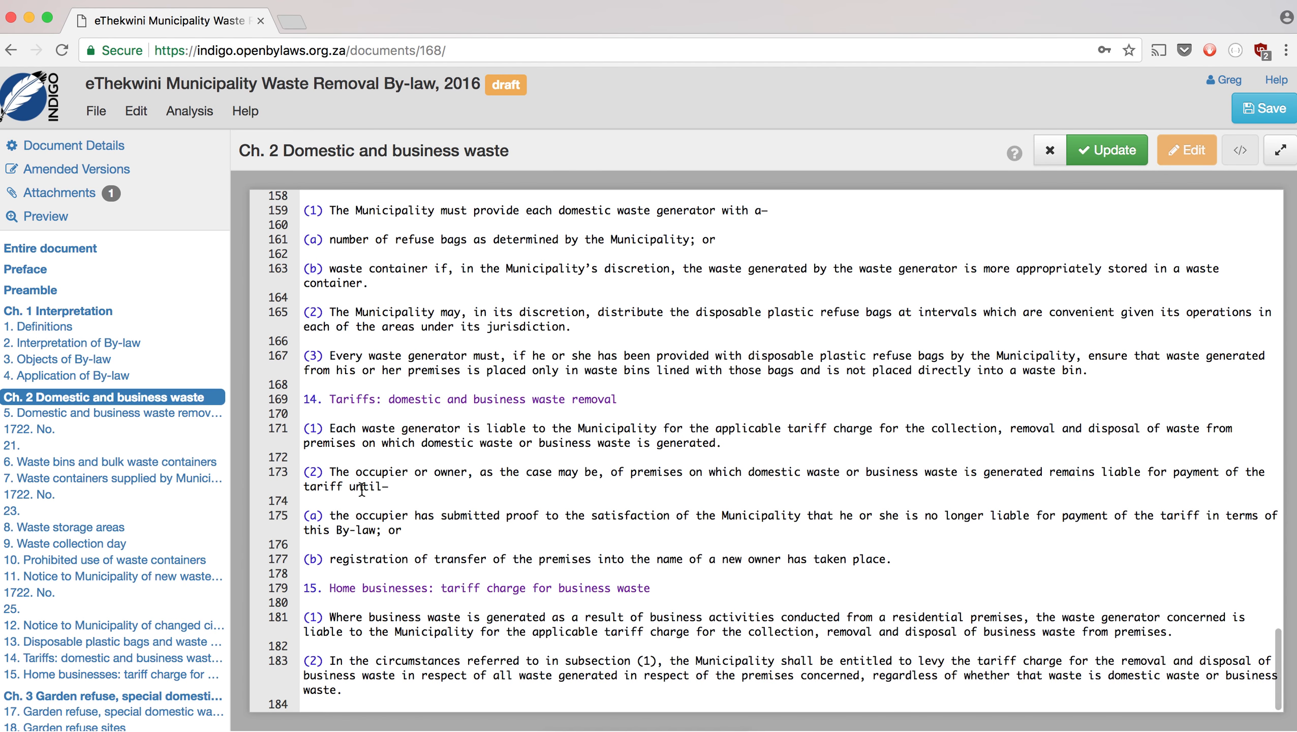
- Apply the Chapter 2 cleanup, then delete the stray 'No. 1722 27' line from Chapter 3's source
{"action": "left_click", "coordinate": [1104, 162]}
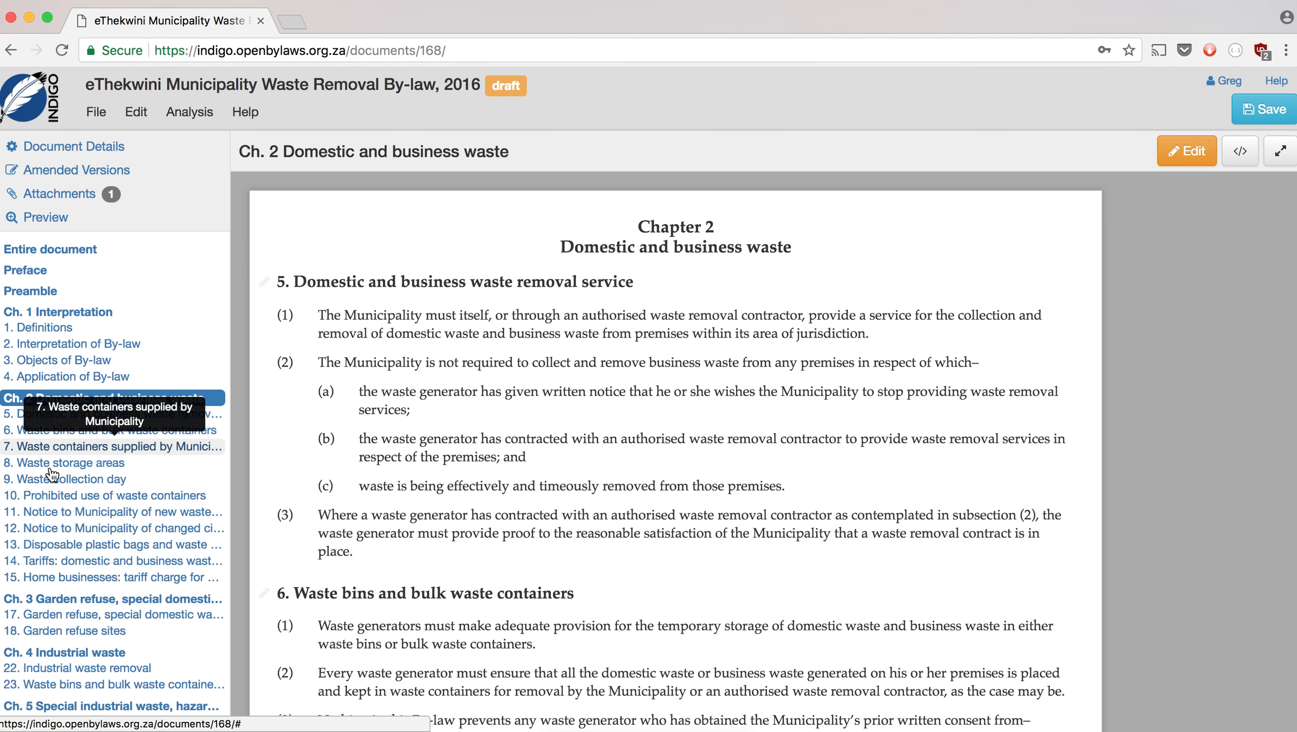
{"action": "left_click", "coordinate": [58, 600]}
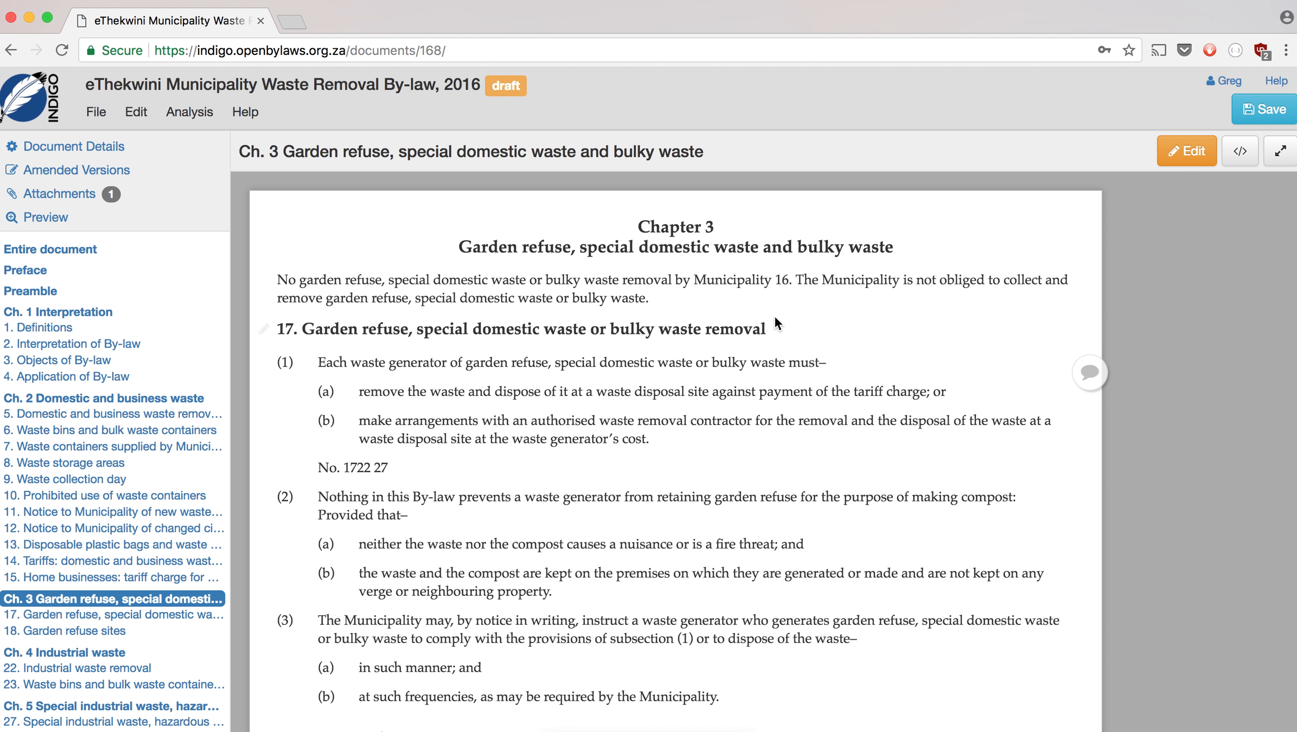
{"action": "left_click", "coordinate": [1188, 151]}
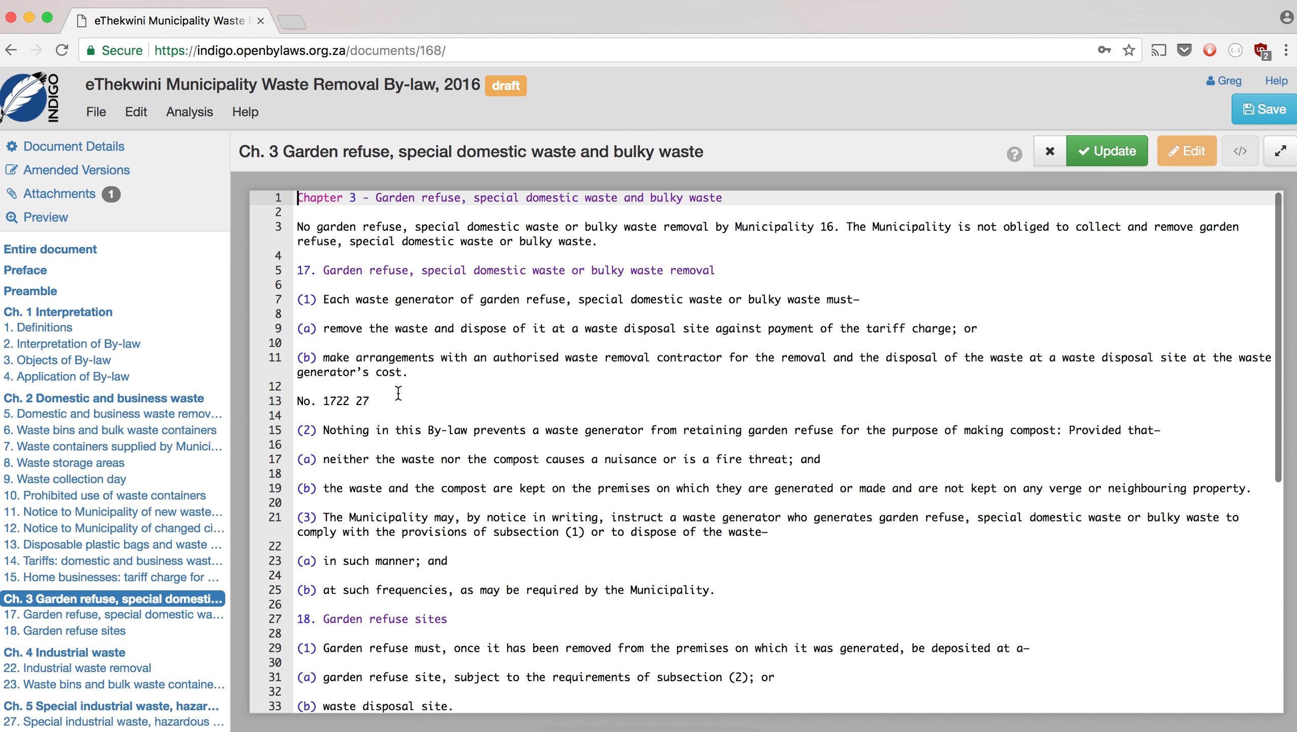
{"action": "left_click_drag", "start_coordinate": [369, 401], "coordinate": [287, 399]}
{"action": "key", "text": "BackSpace"}
{"action": "key", "text": "BackSpace"}
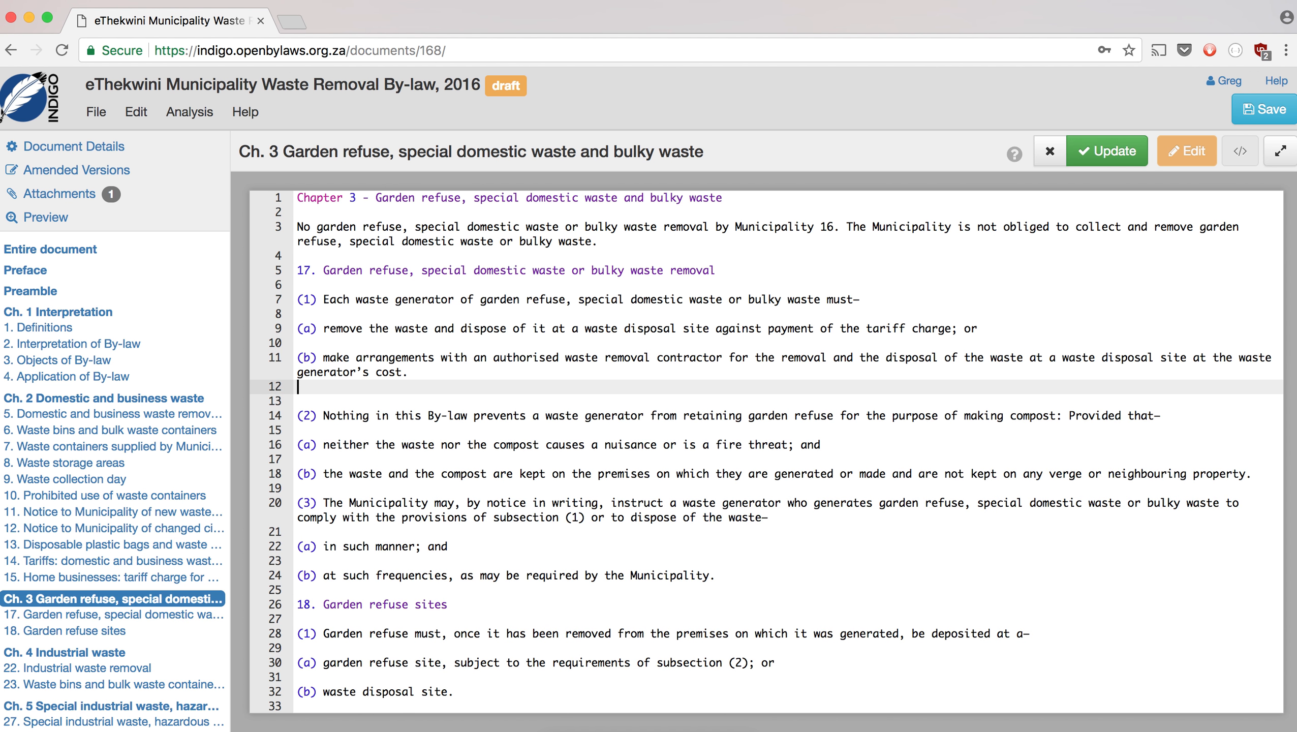
- Split section 19's Disposal heading from its text and number it 19
{"action": "scroll", "coordinate": [444, 462], "scroll_direction": "down", "scroll_amount": 10}
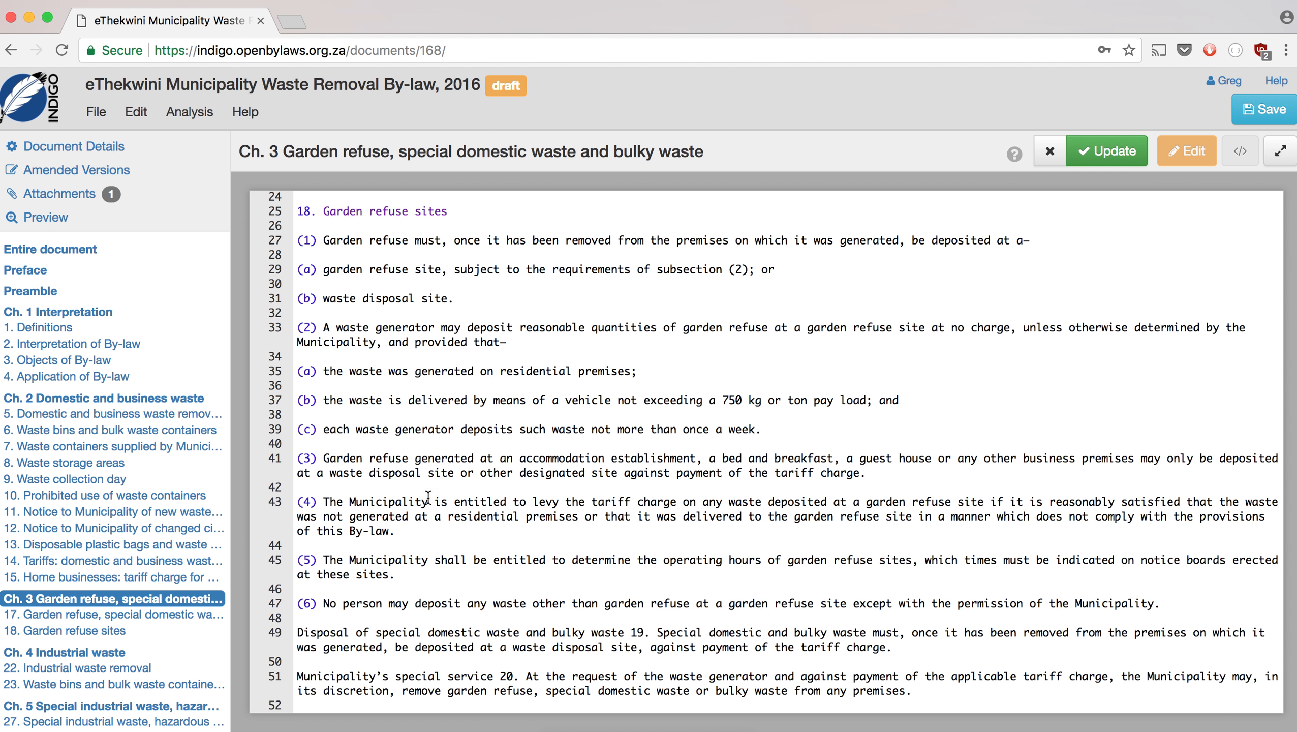
{"action": "left_click", "coordinate": [661, 634]}
{"action": "key", "text": "BackSpace"}
{"action": "key", "text": "BackSpace"}
{"action": "key", "text": "BackSpace"}
{"action": "key", "text": "BackSpace"}
{"action": "key", "text": "BackSpace"}
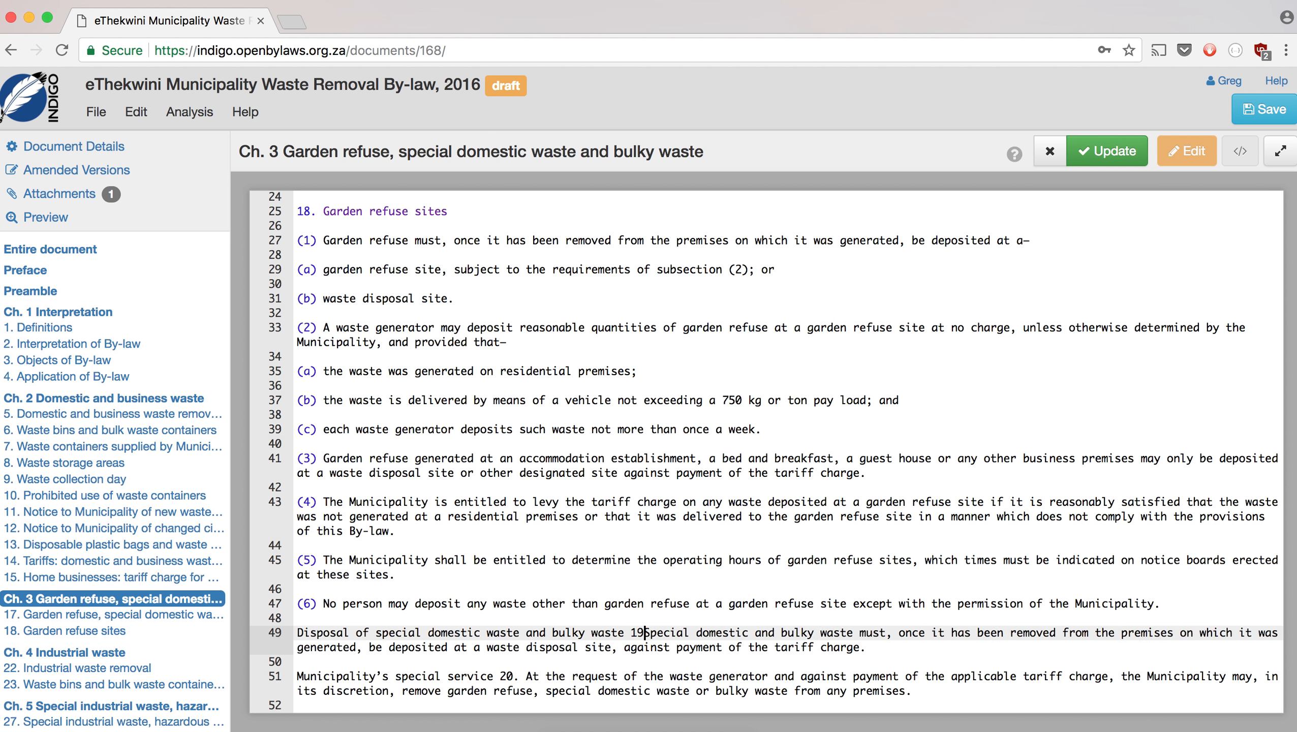
{"action": "key", "text": "Return"}
{"action": "key", "text": "Return"}
{"action": "key", "text": "Up"}
{"action": "key", "text": "Up"}
{"action": "type", "text": "1"}
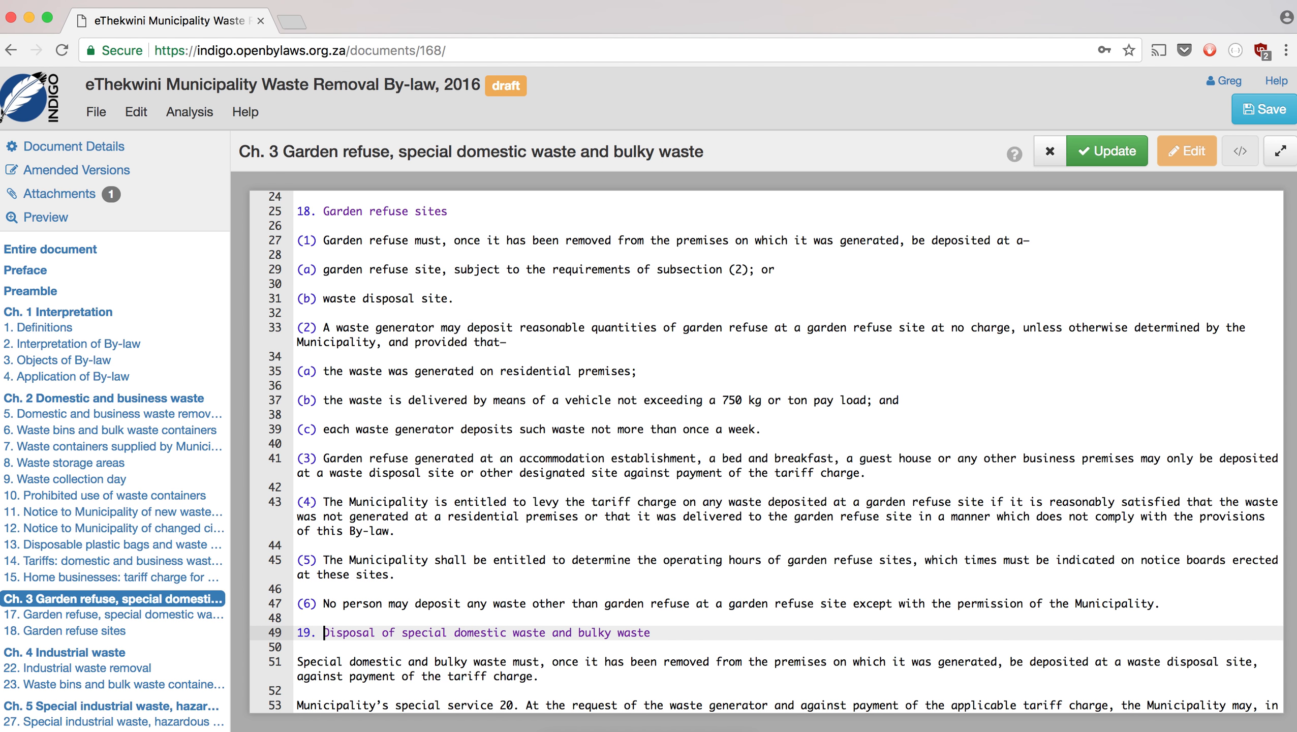
- Split section 20's Municipality's special service heading onto a numbered line and apply the Chapter 3 changes
{"action": "scroll", "coordinate": [544, 698], "scroll_direction": "down", "scroll_amount": 1}
{"action": "left_click", "coordinate": [525, 677]}
{"action": "key", "text": "BackSpace"}
{"action": "key", "text": "BackSpace"}
{"action": "key", "text": "BackSpace"}
{"action": "key", "text": "BackSpace"}
{"action": "key", "text": "Return"}
{"action": "key", "text": "Return"}
{"action": "key", "text": "Up"}
{"action": "key", "text": "Up"}
{"action": "type", "text": "2"}
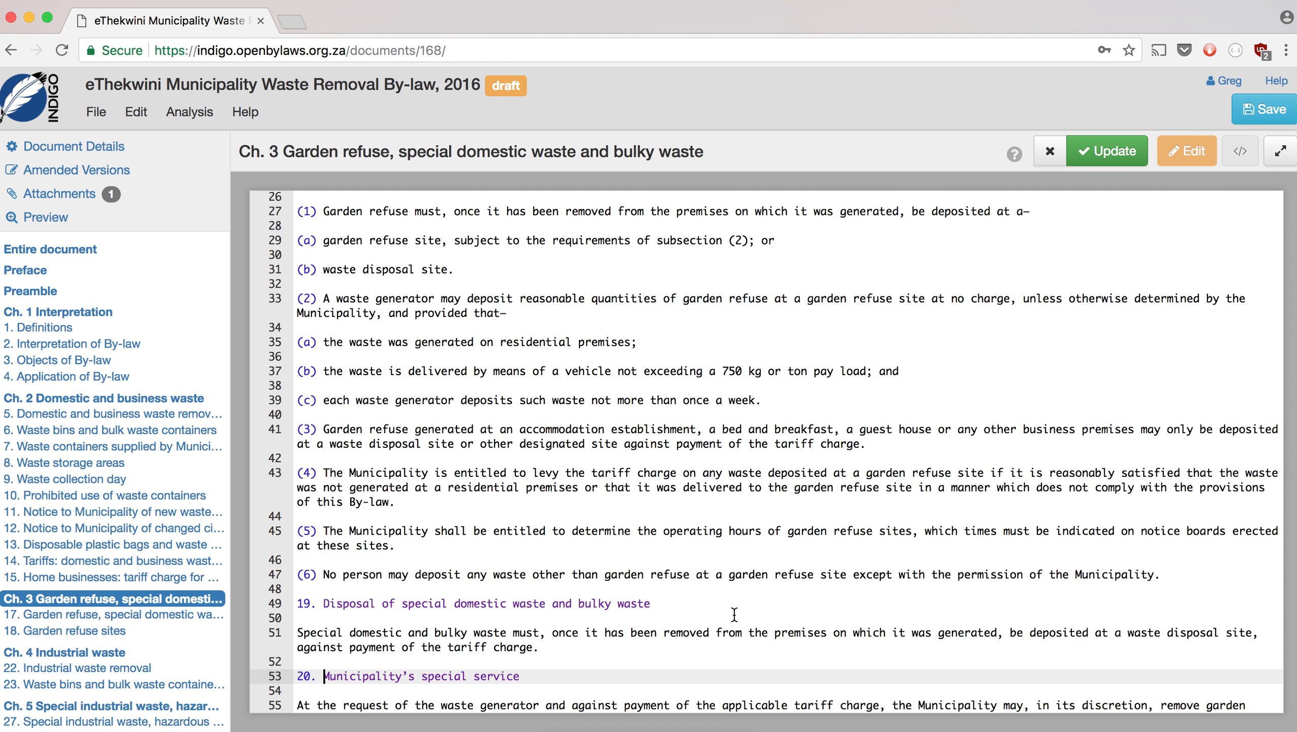
{"action": "scroll", "coordinate": [734, 615], "scroll_direction": "down", "scroll_amount": 1}
{"action": "left_click", "coordinate": [1084, 154]}
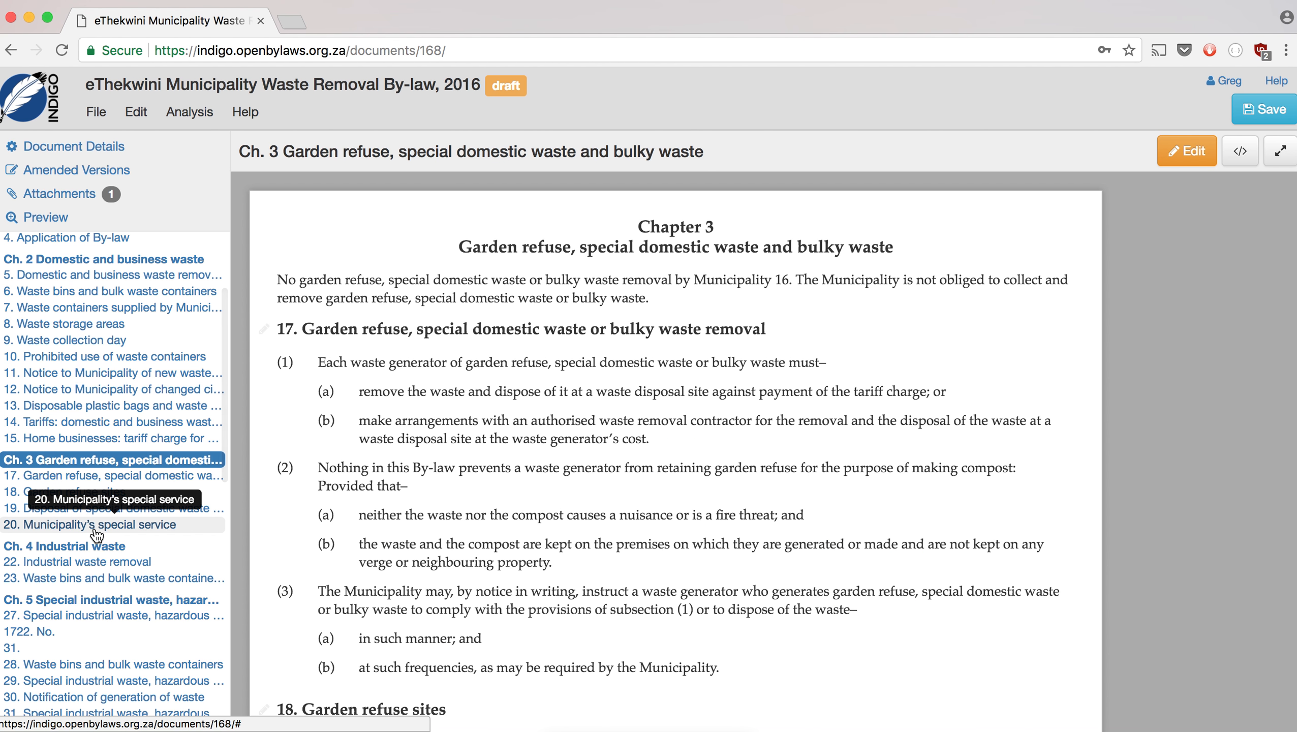
- In Chapter 4's source, split off the '21.' section heading and delete the 'No. 1722 29' line
{"action": "left_click", "coordinate": [38, 549]}
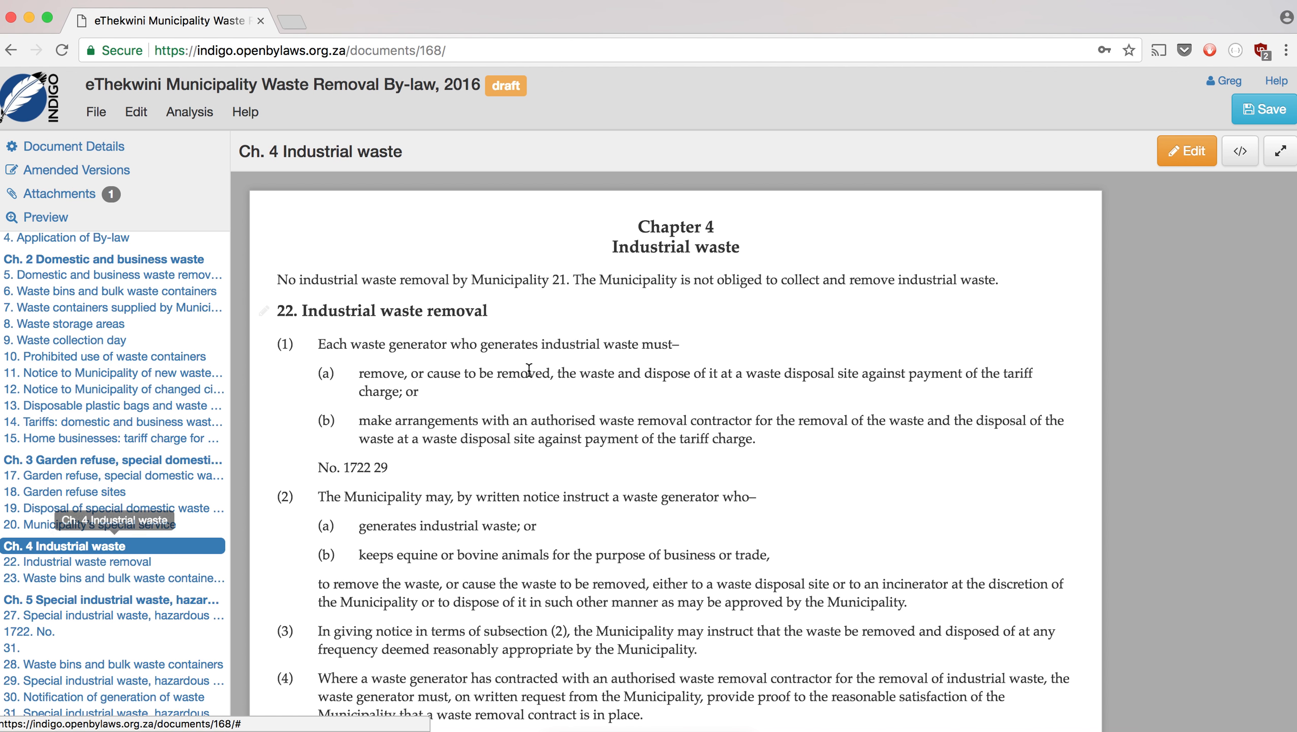
{"action": "left_click", "coordinate": [1185, 155]}
{"action": "left_click", "coordinate": [614, 226]}
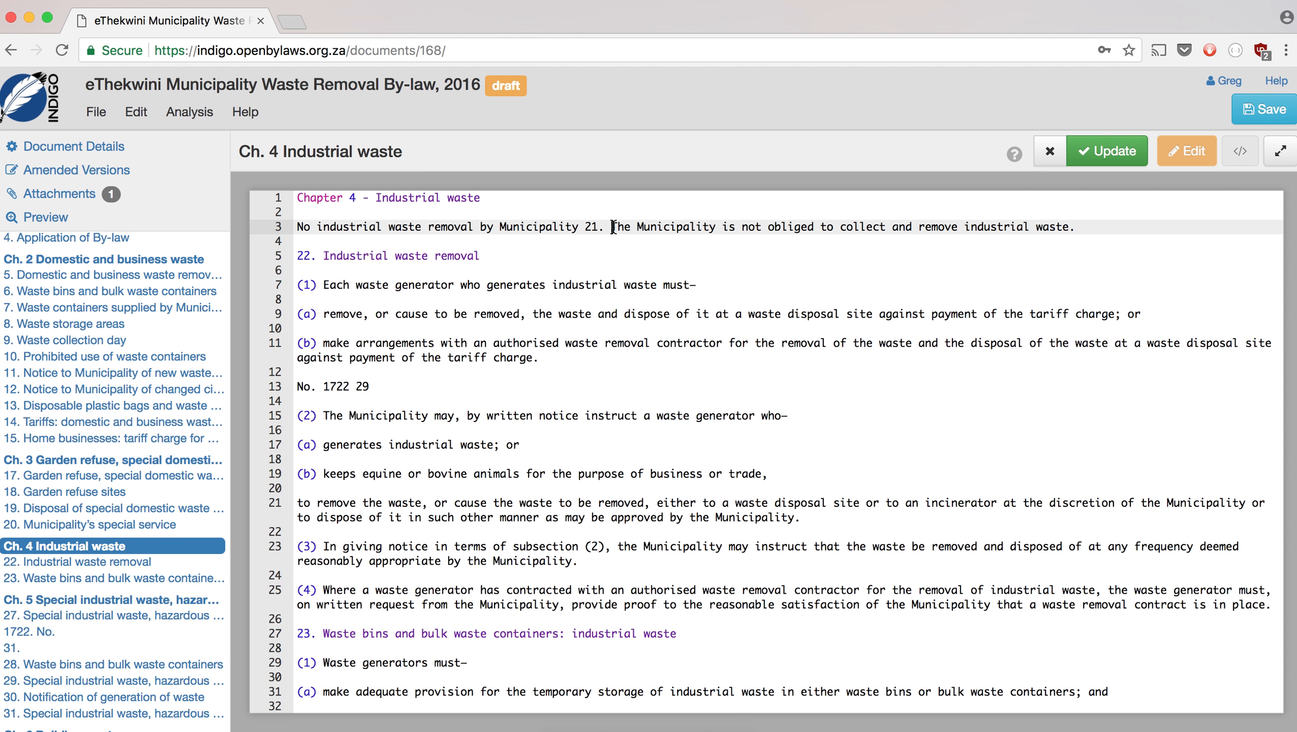
{"action": "key", "text": "BackSpace"}
{"action": "key", "text": "Return"}
{"action": "key", "text": "Return"}
{"action": "key", "text": "Home"}
{"action": "type", "text": "21."}
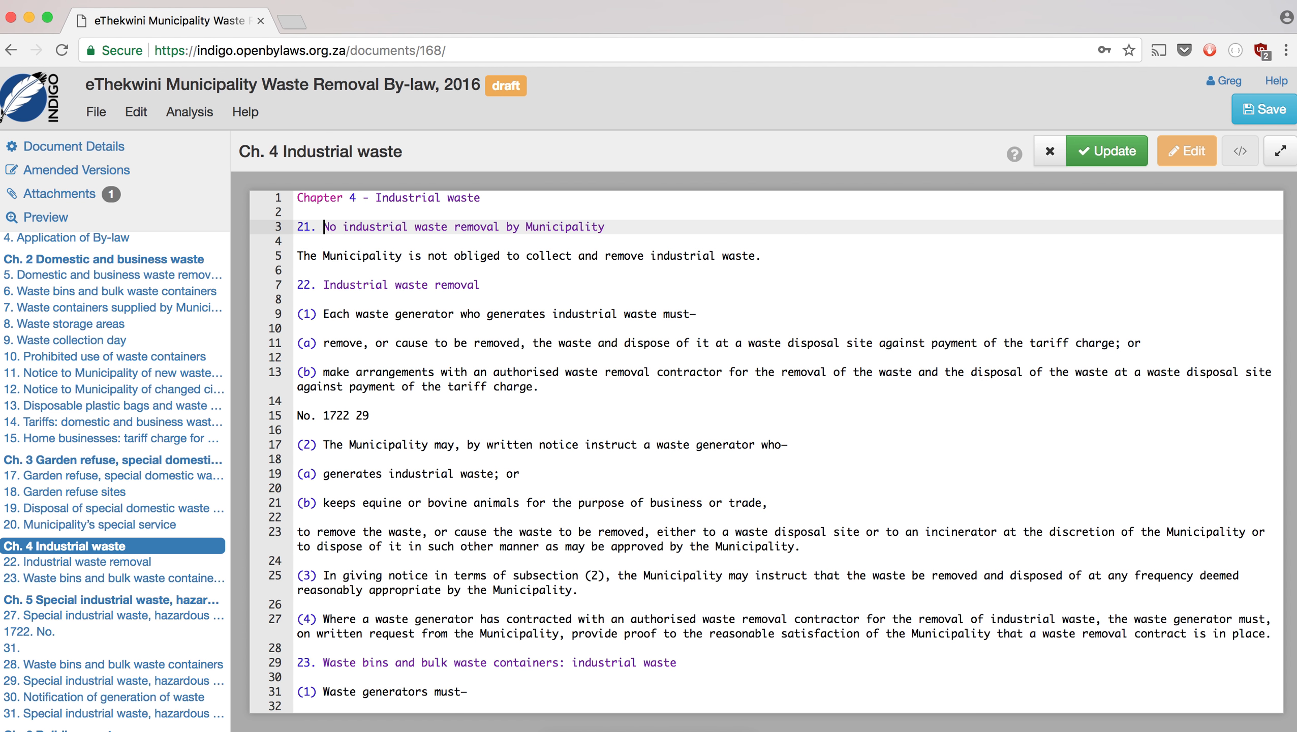
{"action": "scroll", "coordinate": [687, 339], "scroll_direction": "down", "scroll_amount": 2}
{"action": "left_click", "coordinate": [374, 354]}
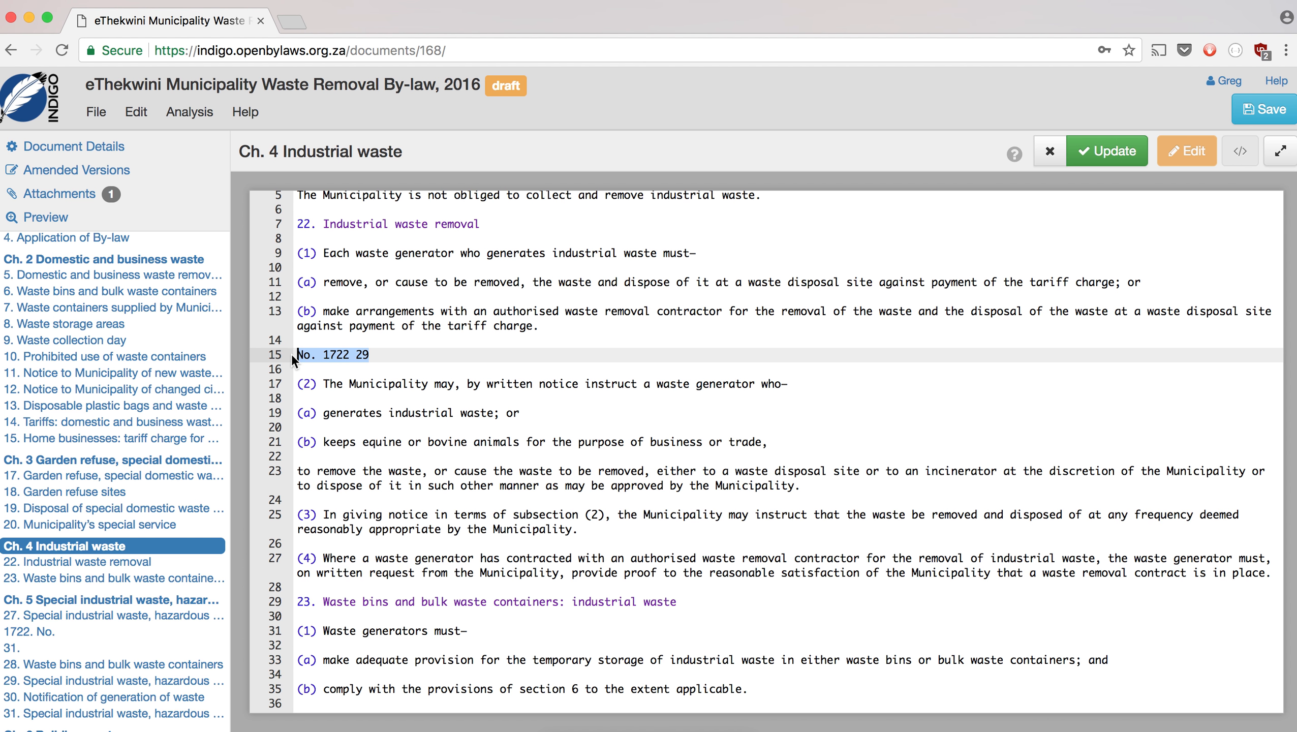
{"action": "key", "text": "BackSpace"}
{"action": "key", "text": "BackSpace"}
{"action": "key", "text": "BackSpace"}
{"action": "key", "text": "BackSpace"}
{"action": "key", "text": "BackSpace"}
{"action": "key", "text": "BackSpace"}
{"action": "key", "text": "BackSpace"}
{"action": "key", "text": "BackSpace"}
{"action": "key", "text": "BackSpace"}
{"action": "key", "text": "BackSpace"}
{"action": "key", "text": "BackSpace"}
{"action": "key", "text": "BackSpace"}
{"action": "key", "text": "BackSpace"}
- Split the section 24 and 25 headings from their text, numbering section 25
{"action": "scroll", "coordinate": [354, 413], "scroll_direction": "down", "scroll_amount": 3}
{"action": "scroll", "coordinate": [353, 412], "scroll_direction": "down", "scroll_amount": 2}
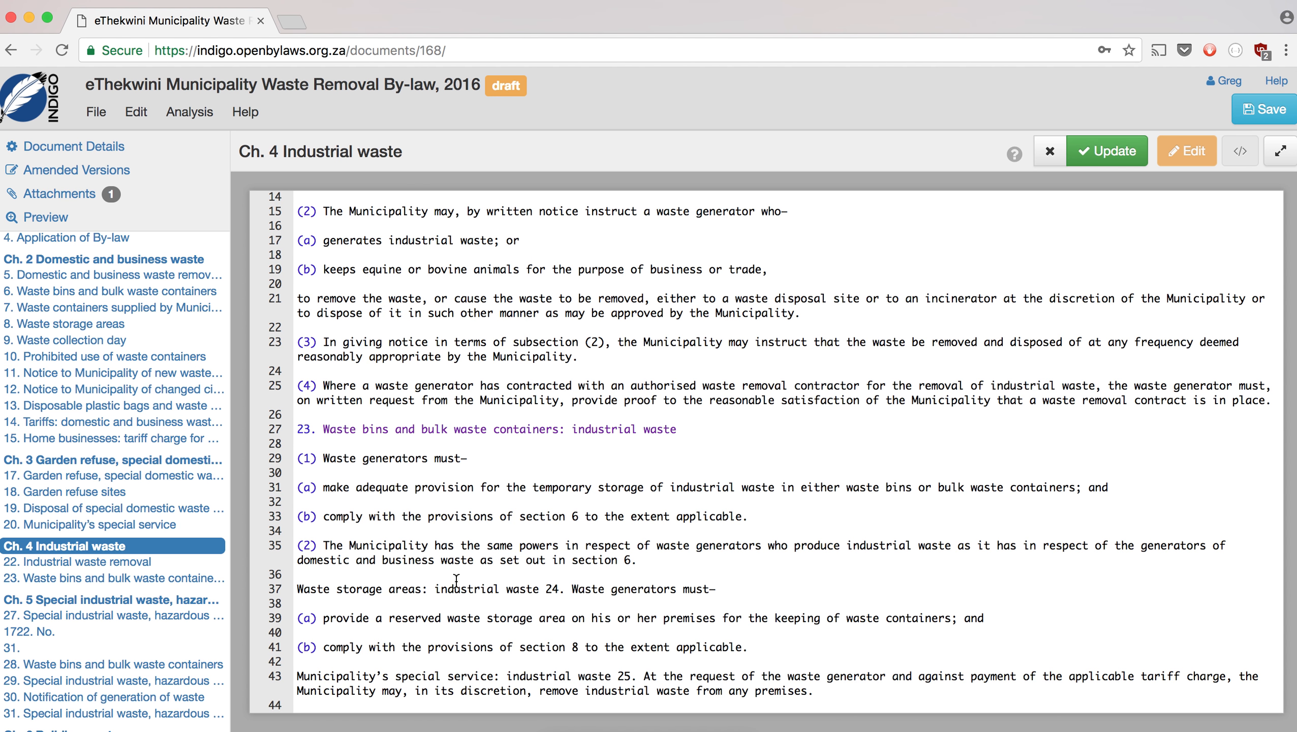
{"action": "left_click", "coordinate": [575, 590]}
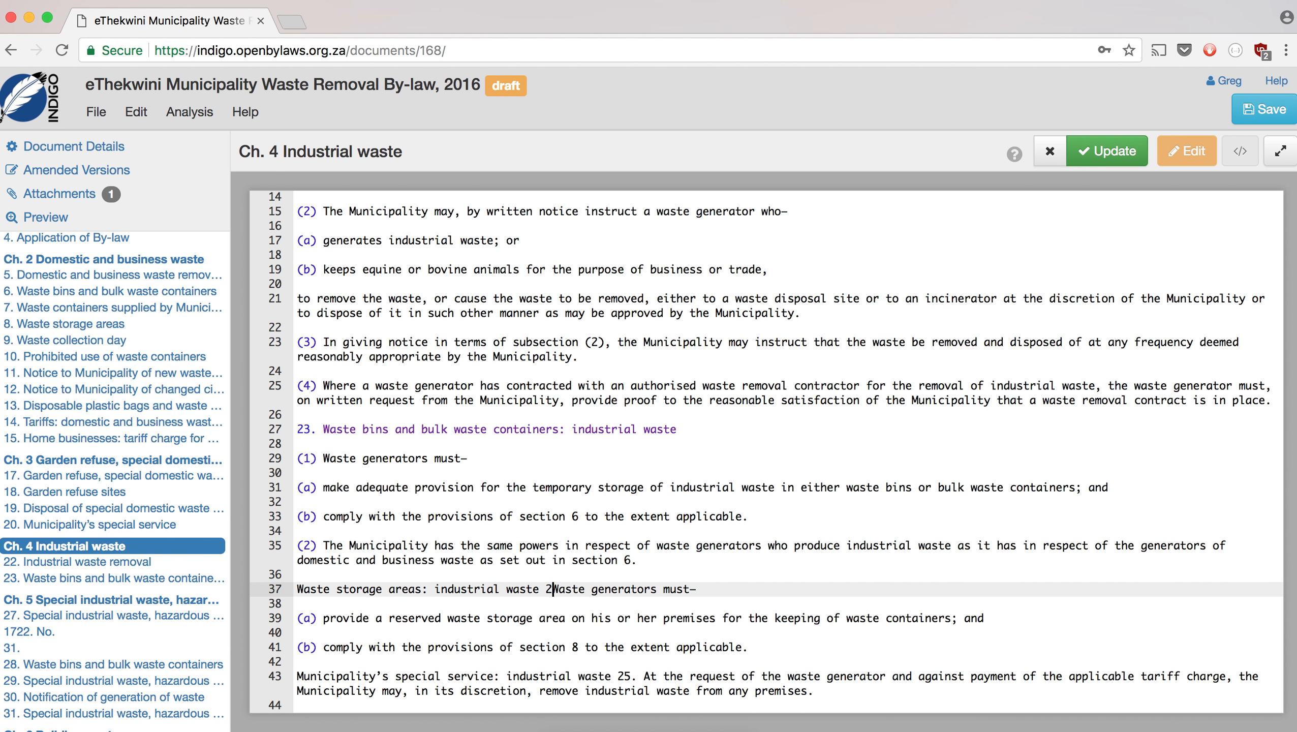
{"action": "key", "text": "BackSpace"}
{"action": "key", "text": "Return"}
{"action": "key", "text": "Return"}
{"action": "key", "text": "Up"}
{"action": "key", "text": "Up"}
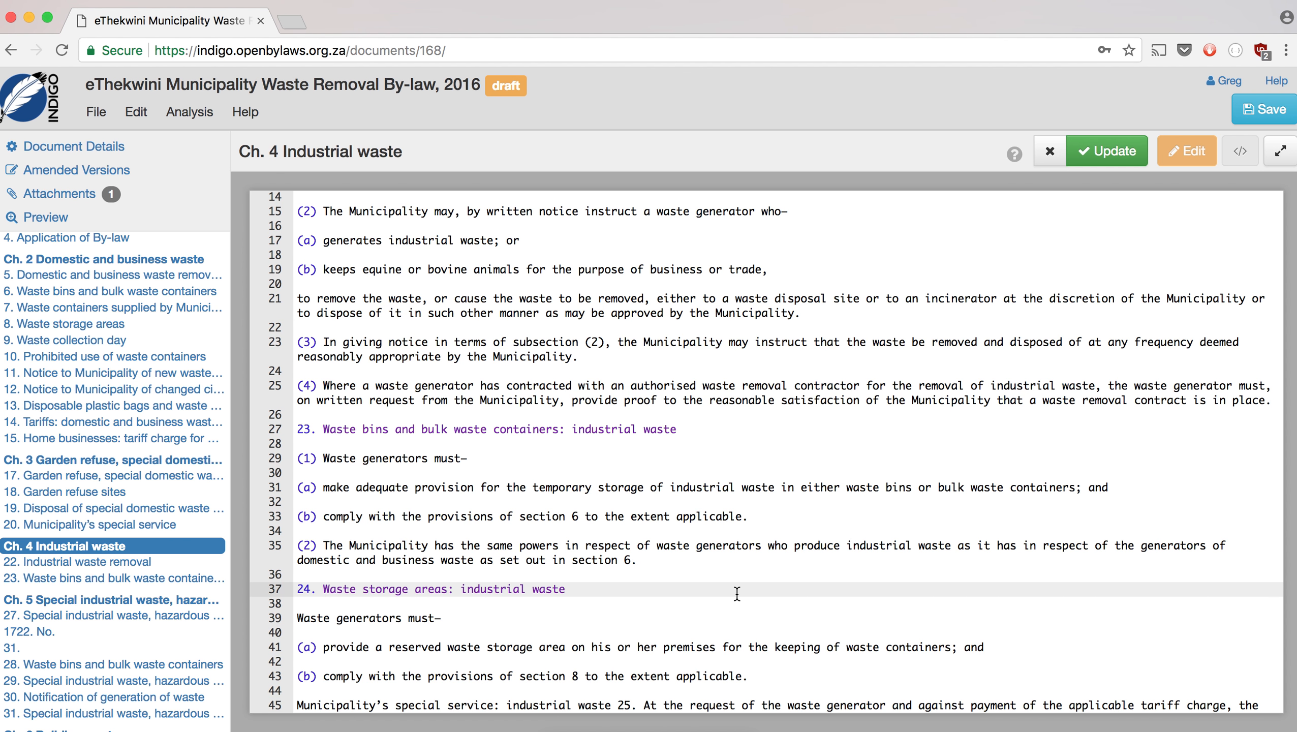
{"action": "scroll", "coordinate": [737, 594], "scroll_direction": "down", "scroll_amount": 1}
{"action": "left_click", "coordinate": [643, 677]}
{"action": "key", "text": "BackSpace"}
{"action": "key", "text": "BackSpace"}
{"action": "key", "text": "BackSpace"}
{"action": "key", "text": "BackSpace"}
{"action": "key", "text": "BackSpace"}
{"action": "key", "text": "Return"}
{"action": "key", "text": "Return"}
{"action": "key", "text": "Up"}
{"action": "key", "text": "Up"}
{"action": "type", "text": "25"}
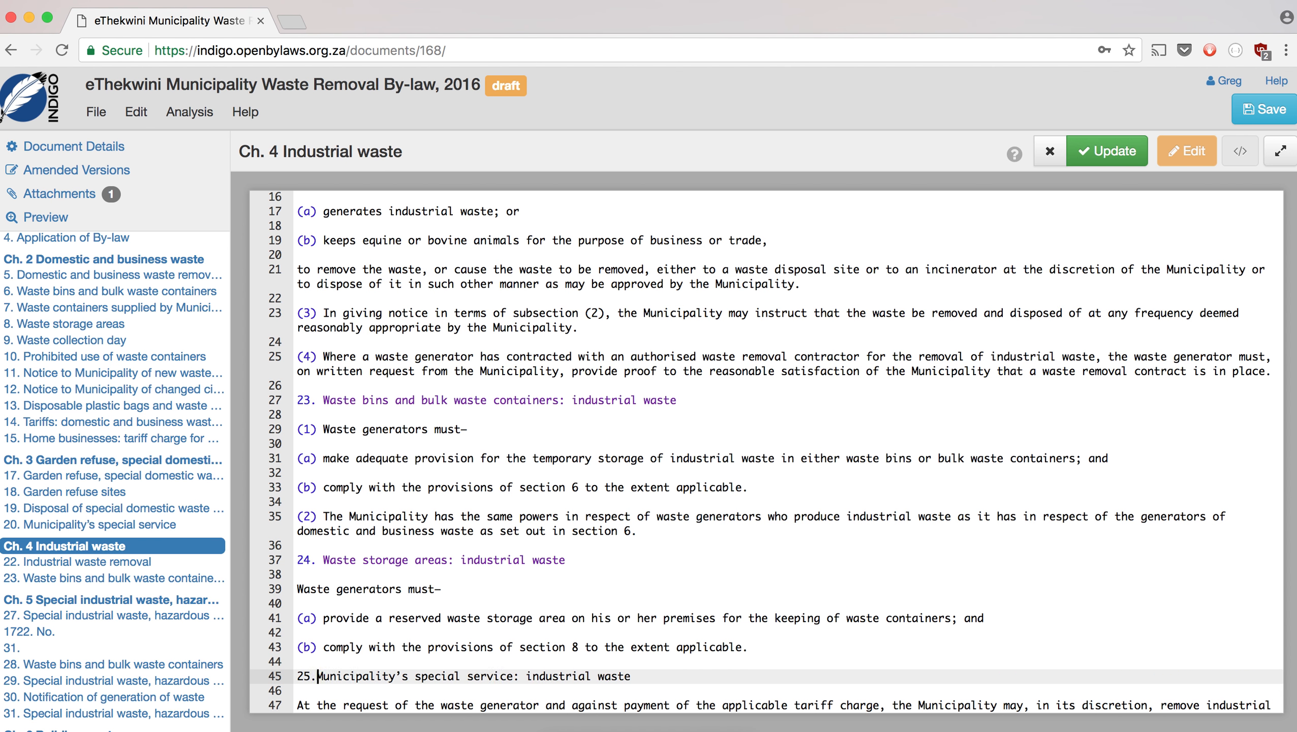
- Apply the Chapter 4 edits and bring up Chapter 5 Special industrial waste
{"action": "scroll", "coordinate": [764, 658], "scroll_direction": "down", "scroll_amount": 1}
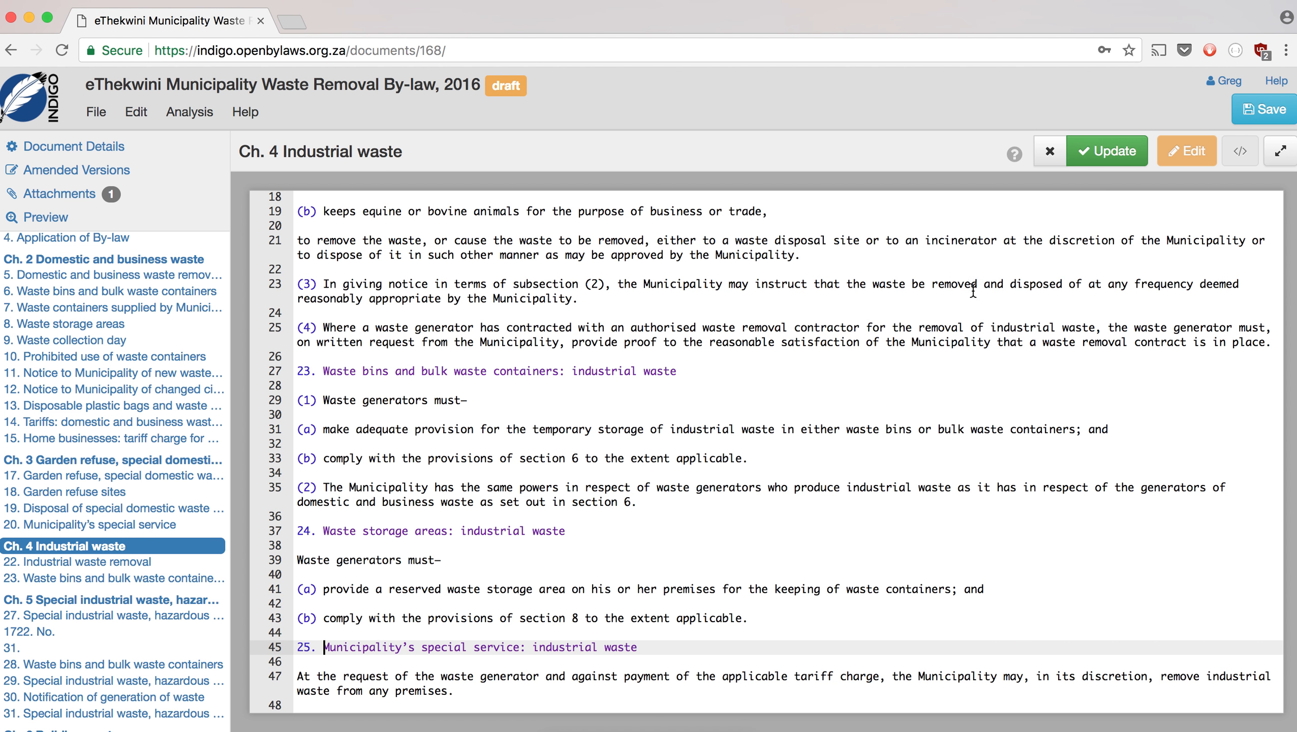
{"action": "left_click", "coordinate": [1109, 159]}
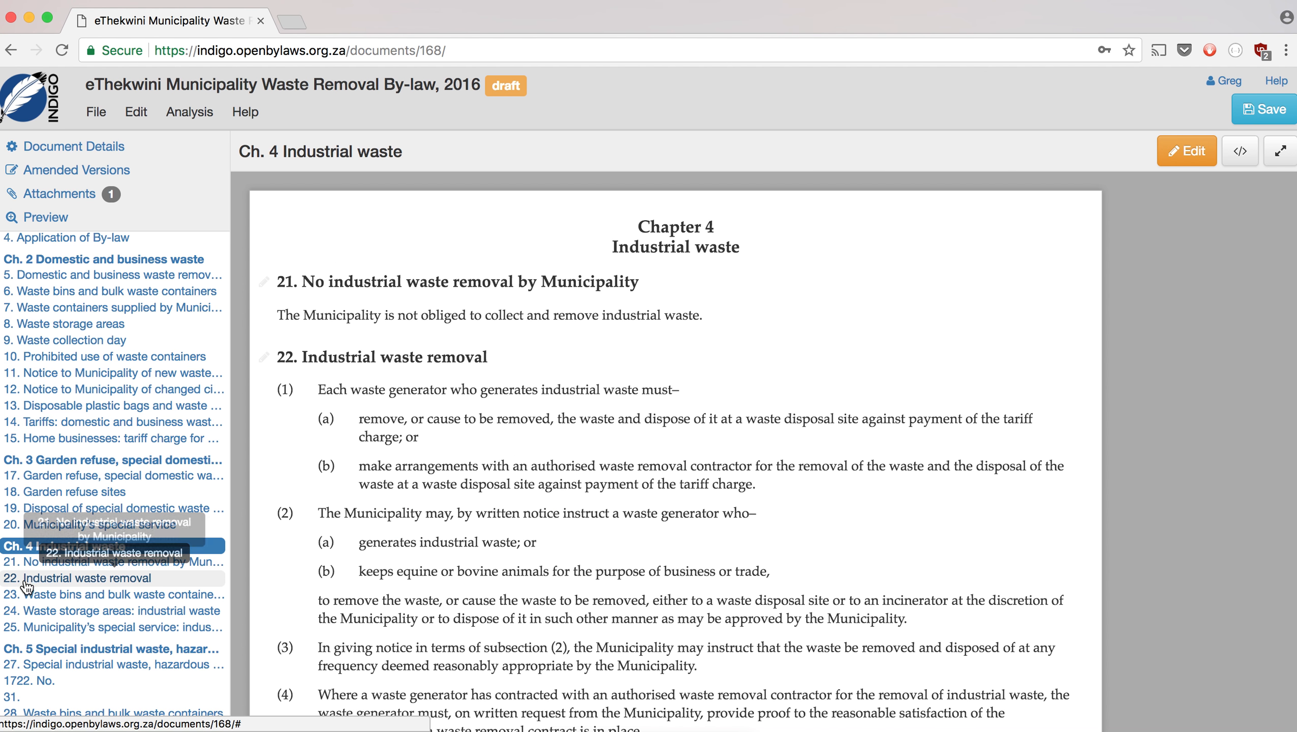
{"action": "scroll", "coordinate": [52, 620], "scroll_direction": "down", "scroll_amount": 5}
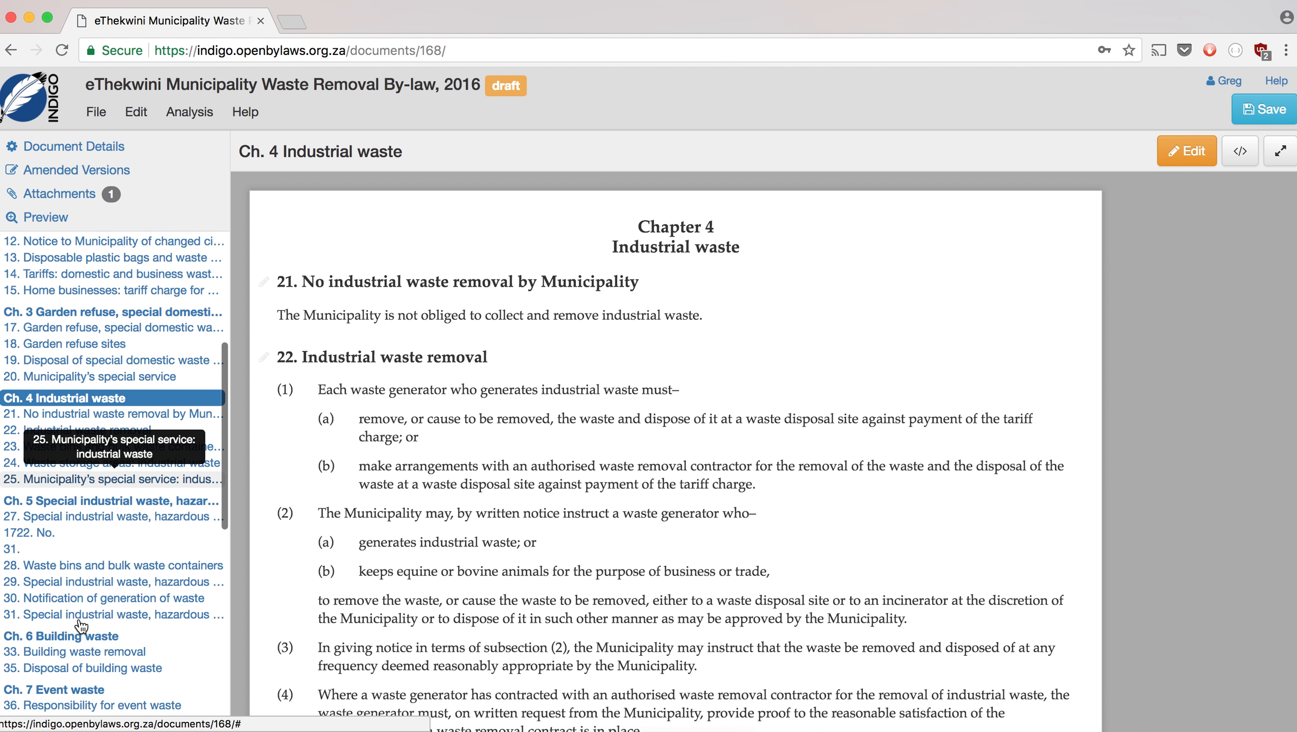
{"action": "left_click", "coordinate": [82, 454]}
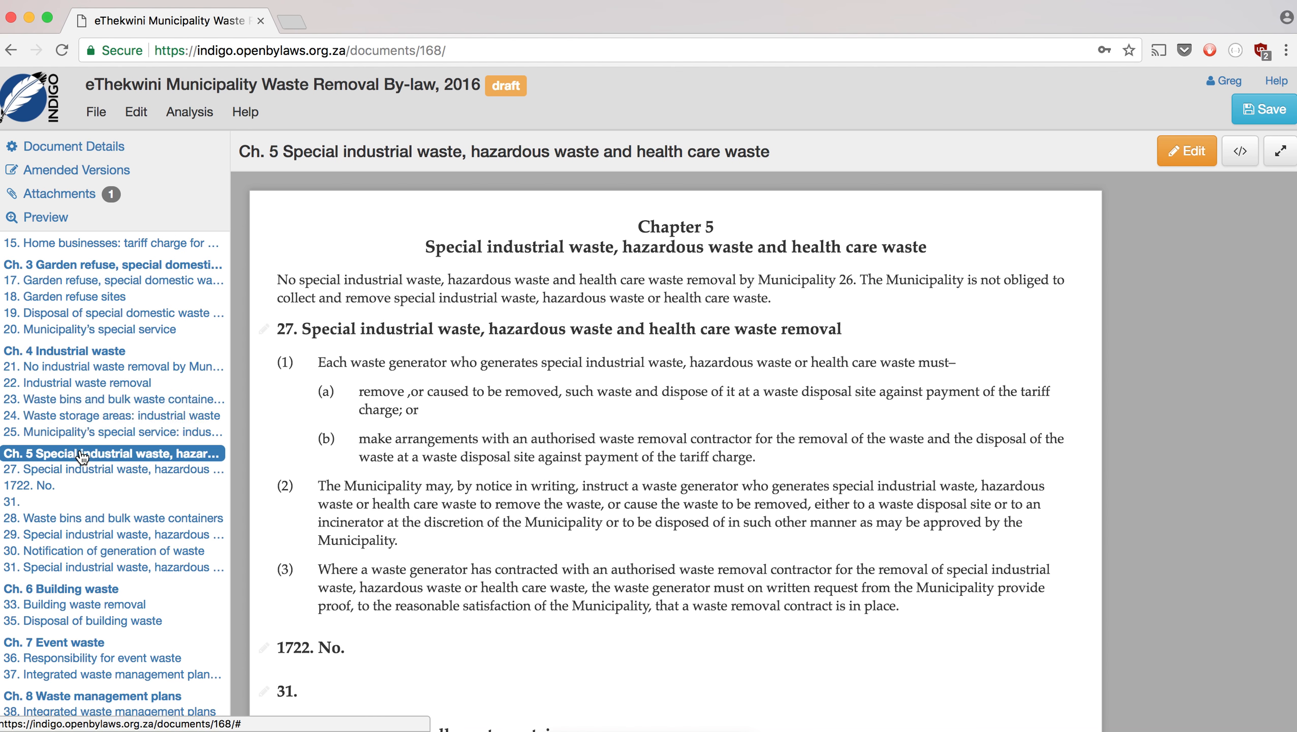
- Start Chapter 5 with a '26.' section heading, moving its sentence onto the next line
{"action": "left_click", "coordinate": [1181, 158]}
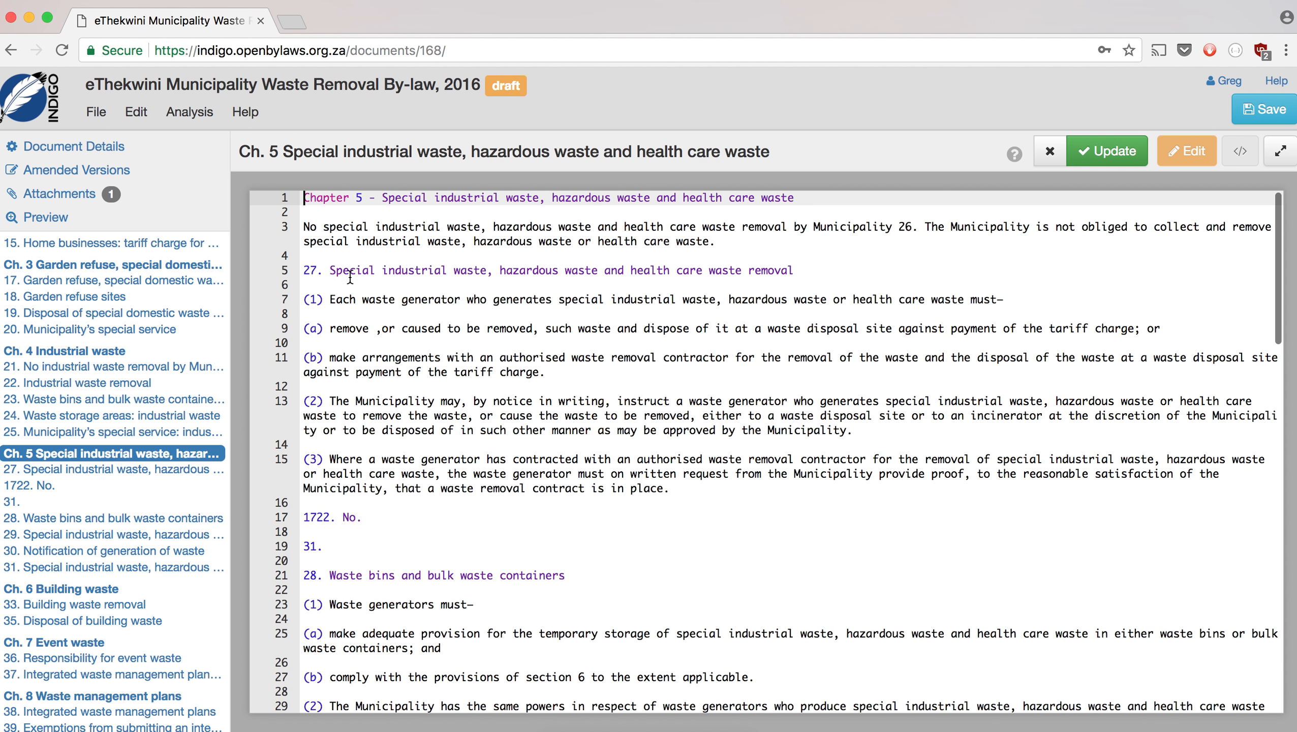
{"action": "left_click", "coordinate": [307, 231]}
{"action": "type", "text": "26."}
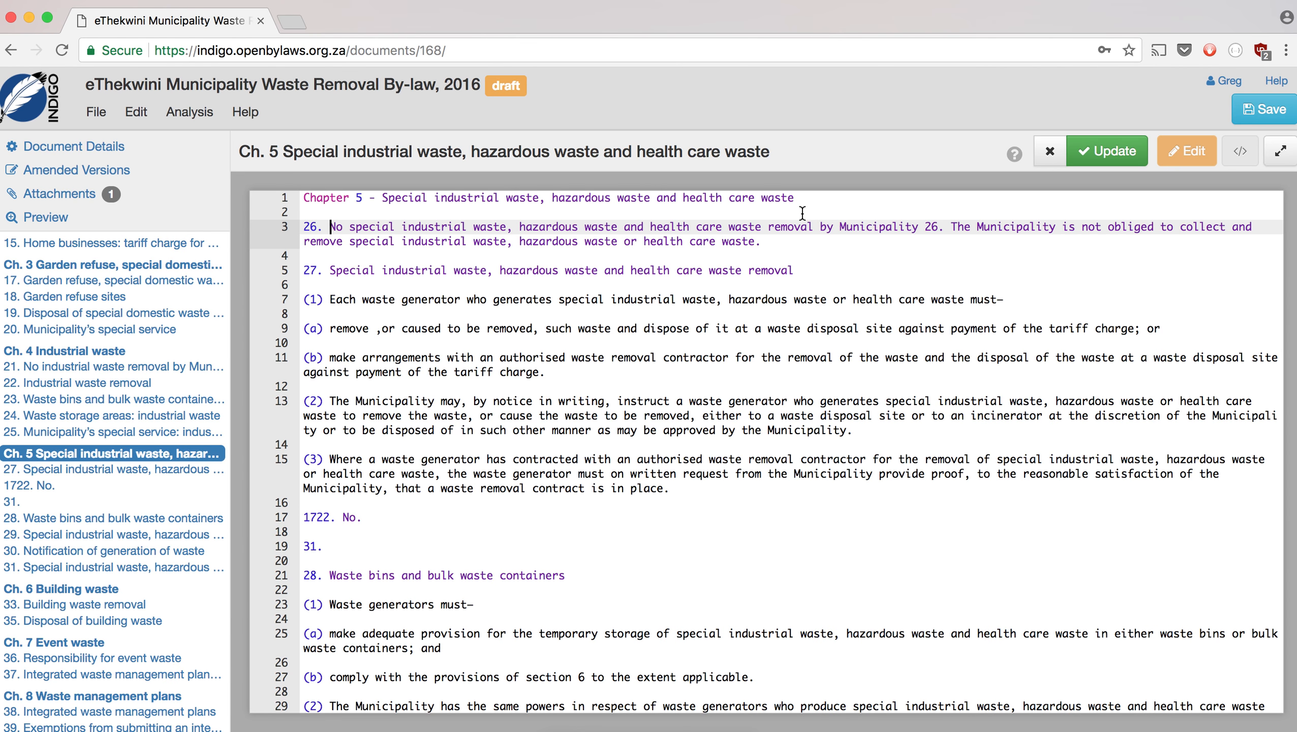
{"action": "key", "text": "BackSpace"}
{"action": "key", "text": "BackSpace"}
{"action": "key", "text": "BackSpace"}
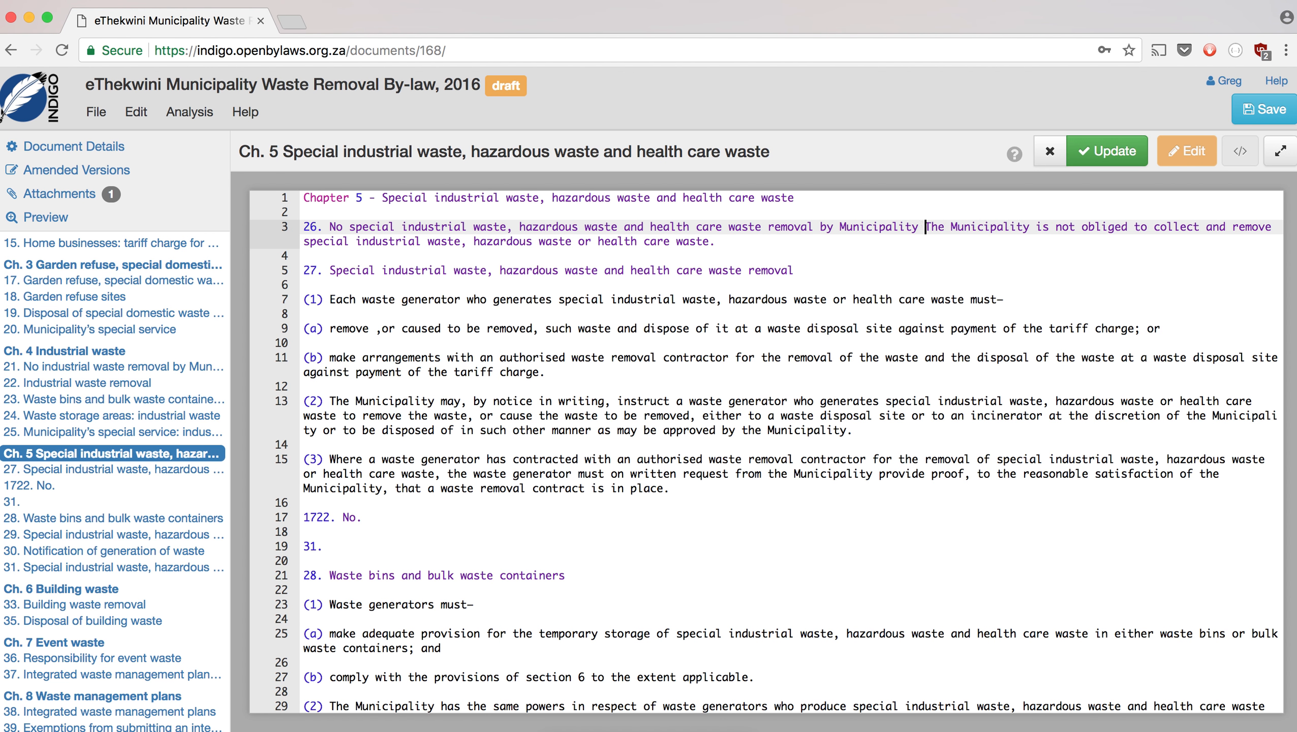
{"action": "key", "text": "Return"}
{"action": "key", "text": "Return"}
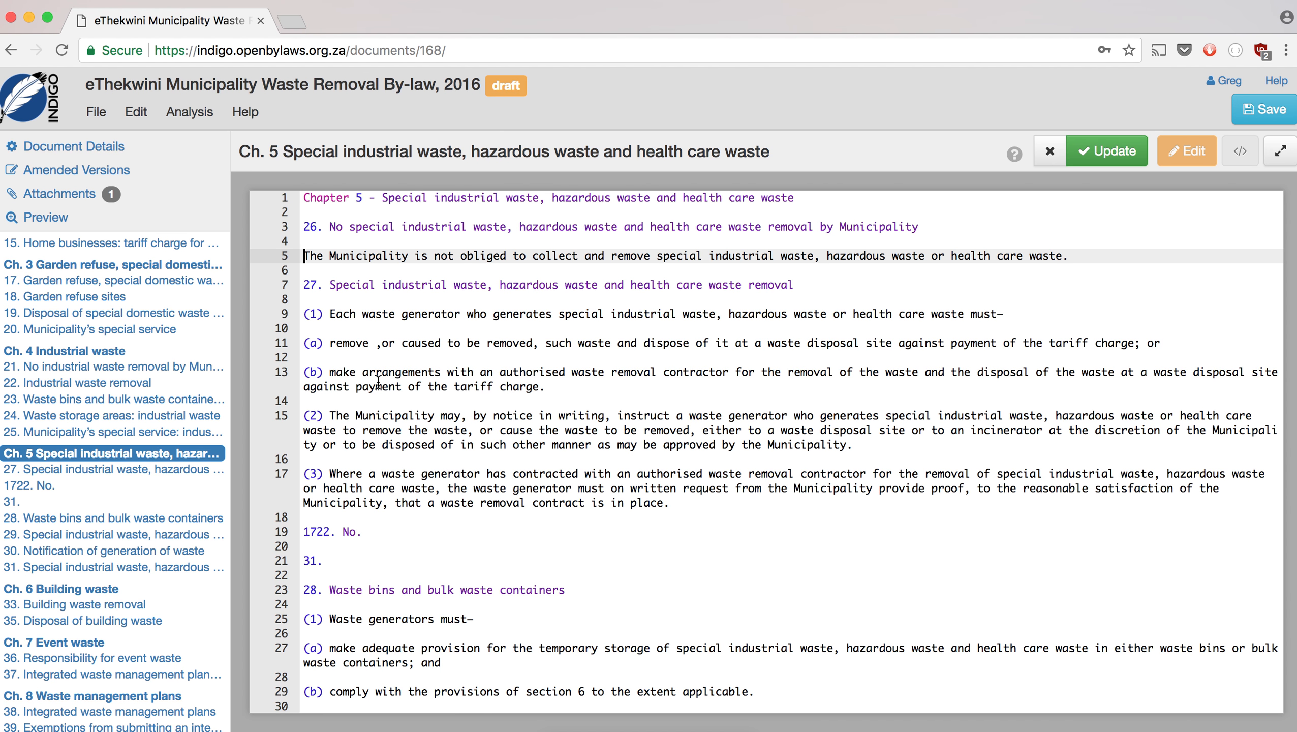
- Delete the stray '1722. No.', '31.' and 'No. 1722 33' page-number lines and apply the Chapter 5 edits
{"action": "scroll", "coordinate": [378, 382], "scroll_direction": "down", "scroll_amount": 5}
{"action": "left_click_drag", "start_coordinate": [330, 428], "coordinate": [291, 403]}
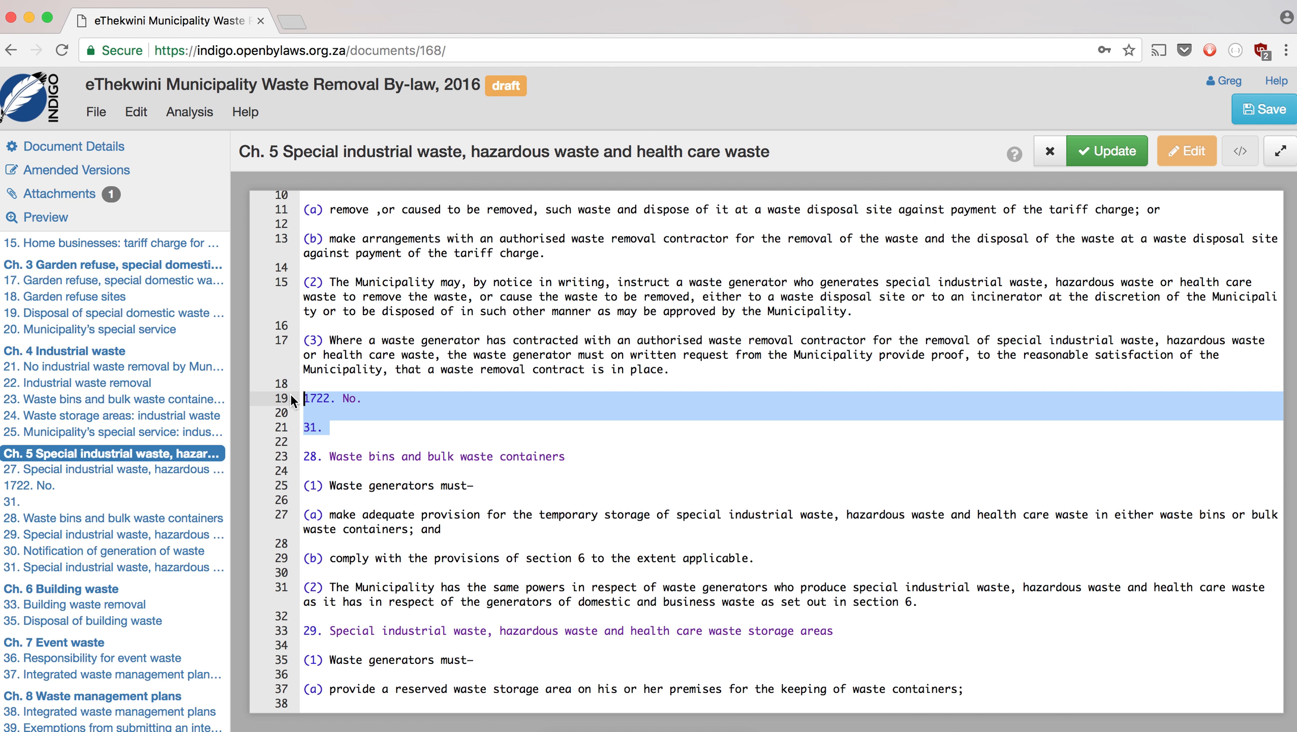
{"action": "key", "text": "BackSpace"}
{"action": "key", "text": "BackSpace"}
{"action": "key", "text": "BackSpace"}
{"action": "scroll", "coordinate": [354, 460], "scroll_direction": "down", "scroll_amount": 8}
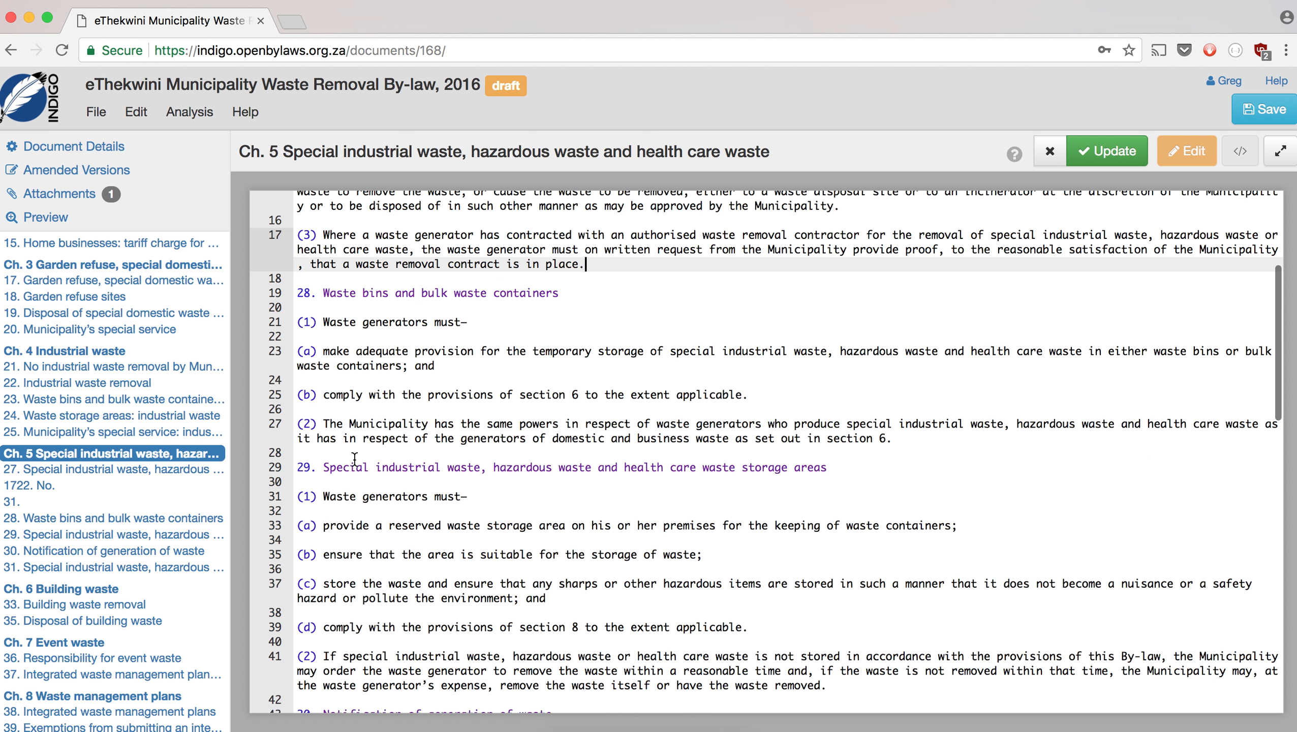
{"action": "scroll", "coordinate": [354, 460], "scroll_direction": "down", "scroll_amount": 6}
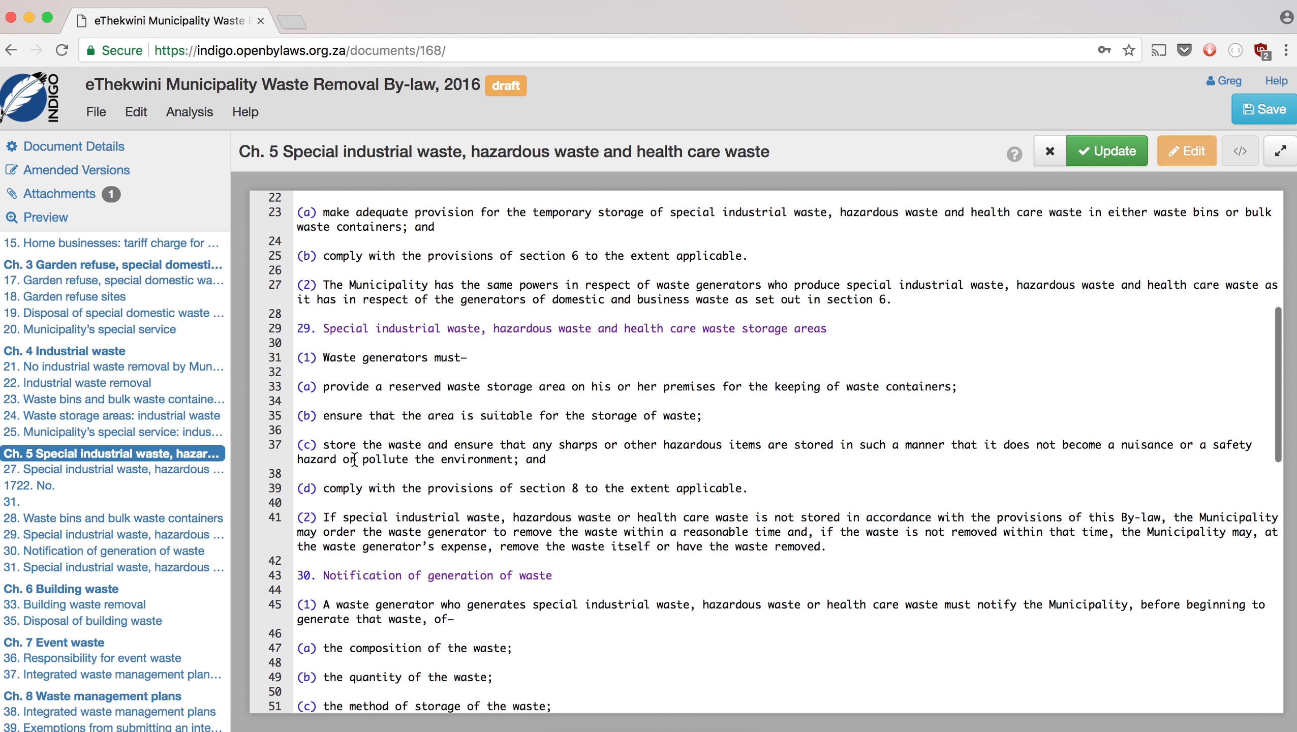
{"action": "scroll", "coordinate": [354, 460], "scroll_direction": "down", "scroll_amount": 3}
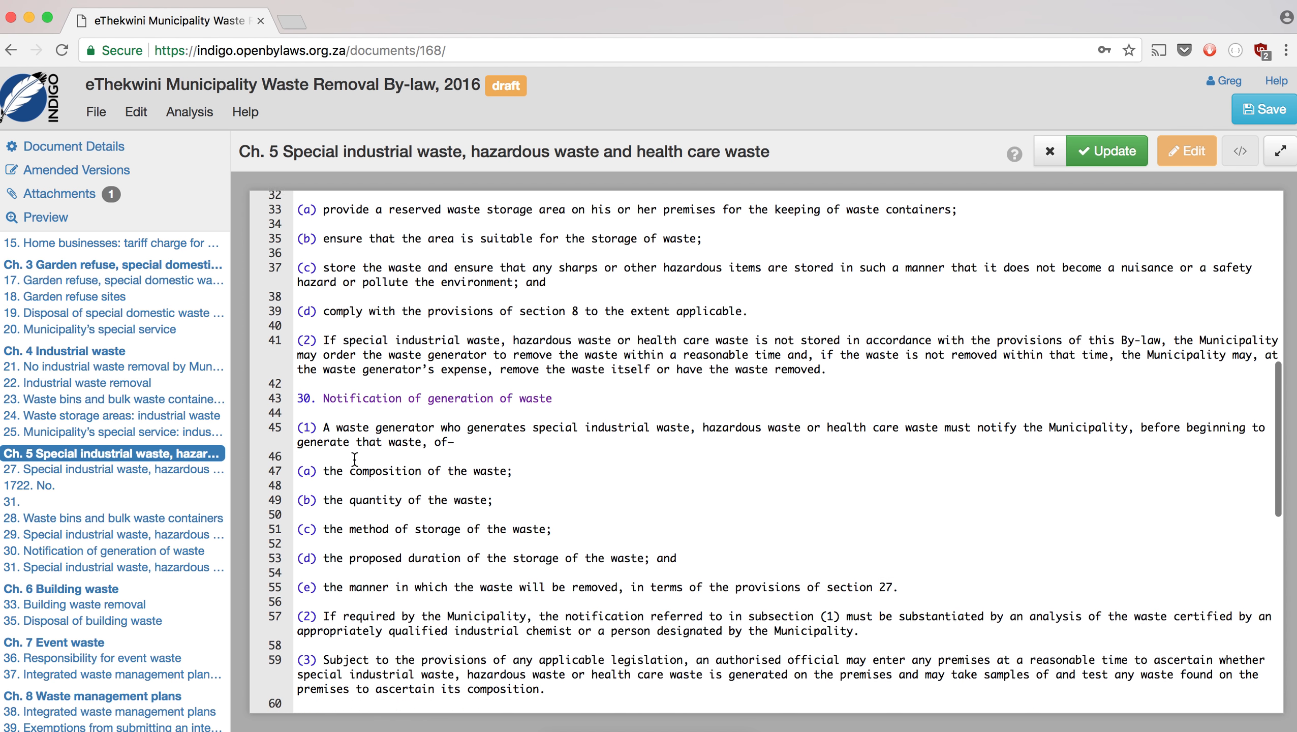
{"action": "scroll", "coordinate": [354, 460], "scroll_direction": "up", "scroll_amount": 3}
{"action": "scroll", "coordinate": [354, 460], "scroll_direction": "down", "scroll_amount": 7}
{"action": "scroll", "coordinate": [355, 460], "scroll_direction": "down", "scroll_amount": 14}
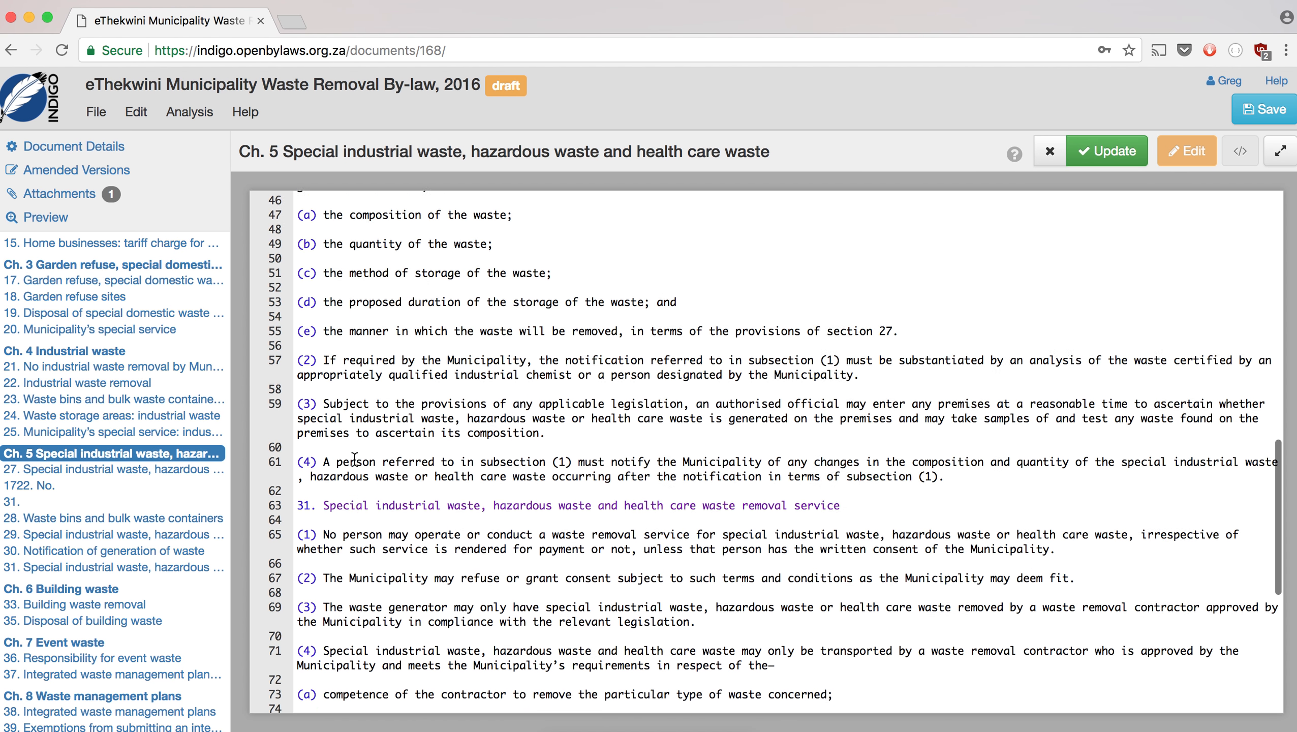
{"action": "scroll", "coordinate": [354, 460], "scroll_direction": "down", "scroll_amount": 1}
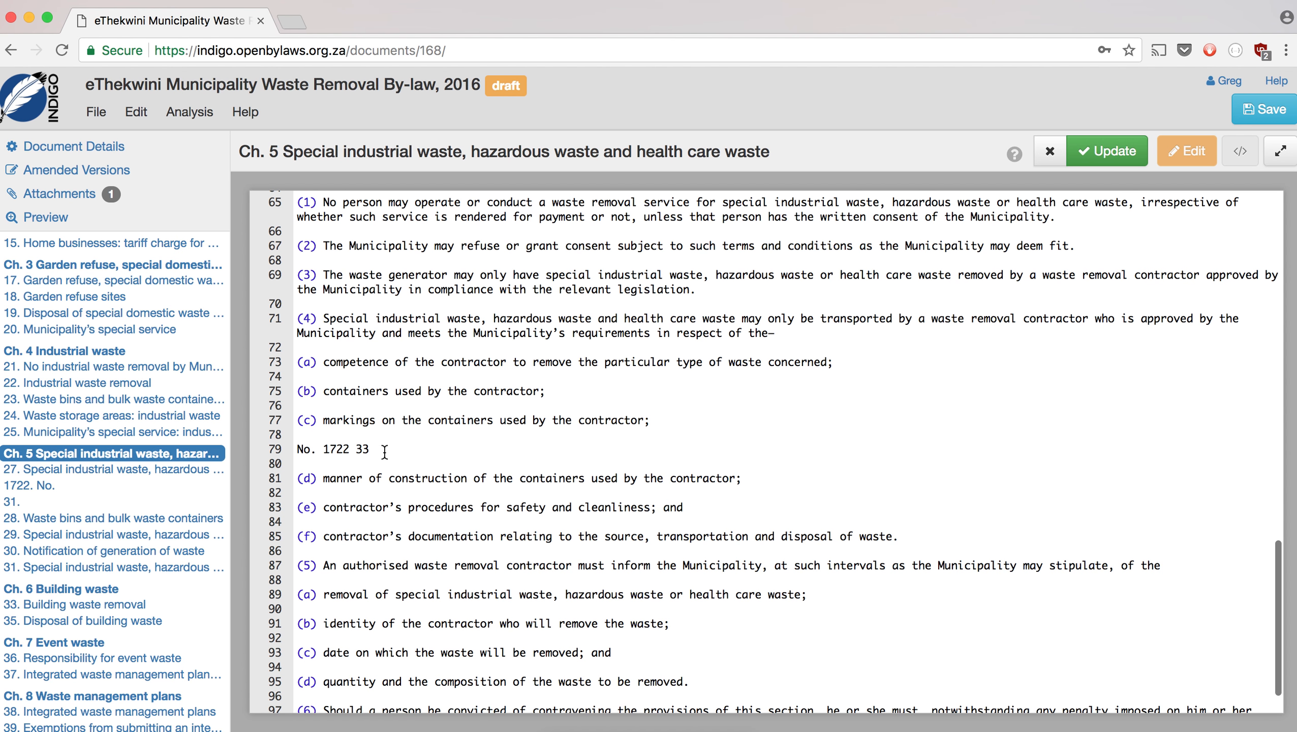
{"action": "left_click_drag", "start_coordinate": [371, 449], "coordinate": [296, 449]}
{"action": "key", "text": "BackSpace"}
{"action": "key", "text": "BackSpace"}
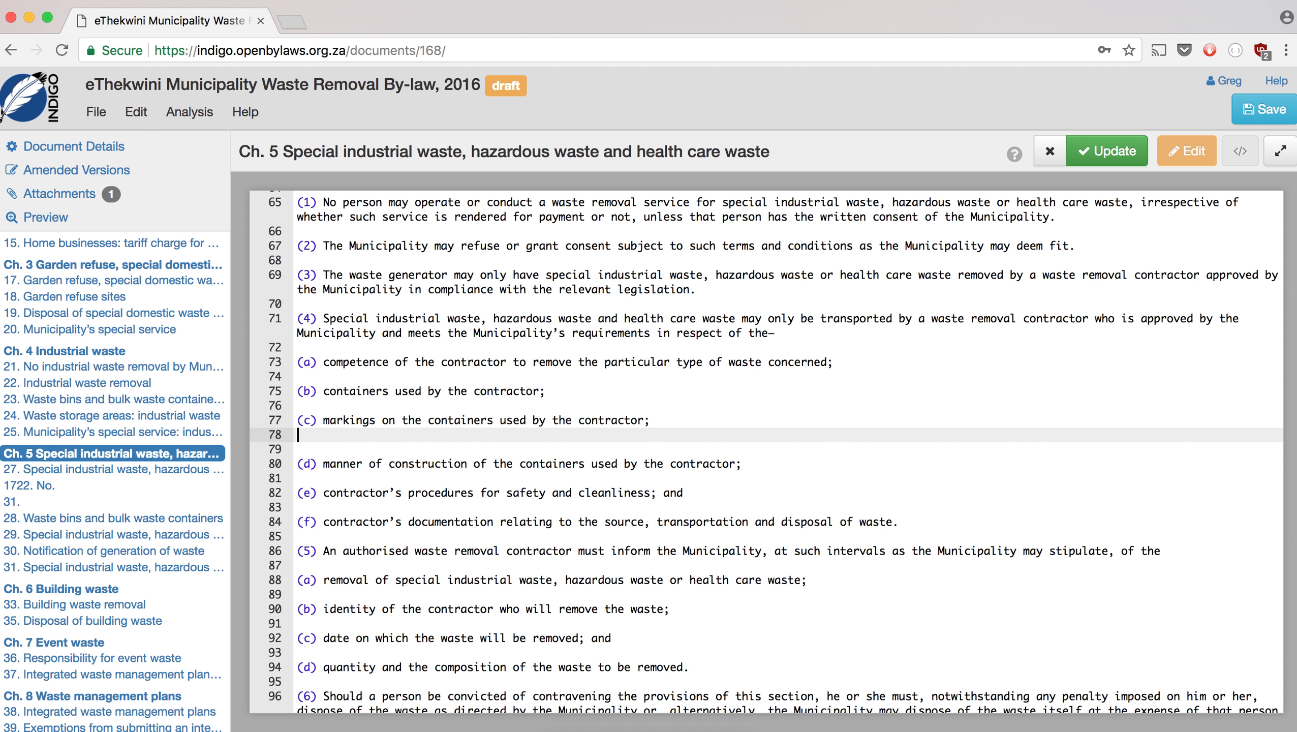
{"action": "scroll", "coordinate": [388, 497], "scroll_direction": "down", "scroll_amount": 1}
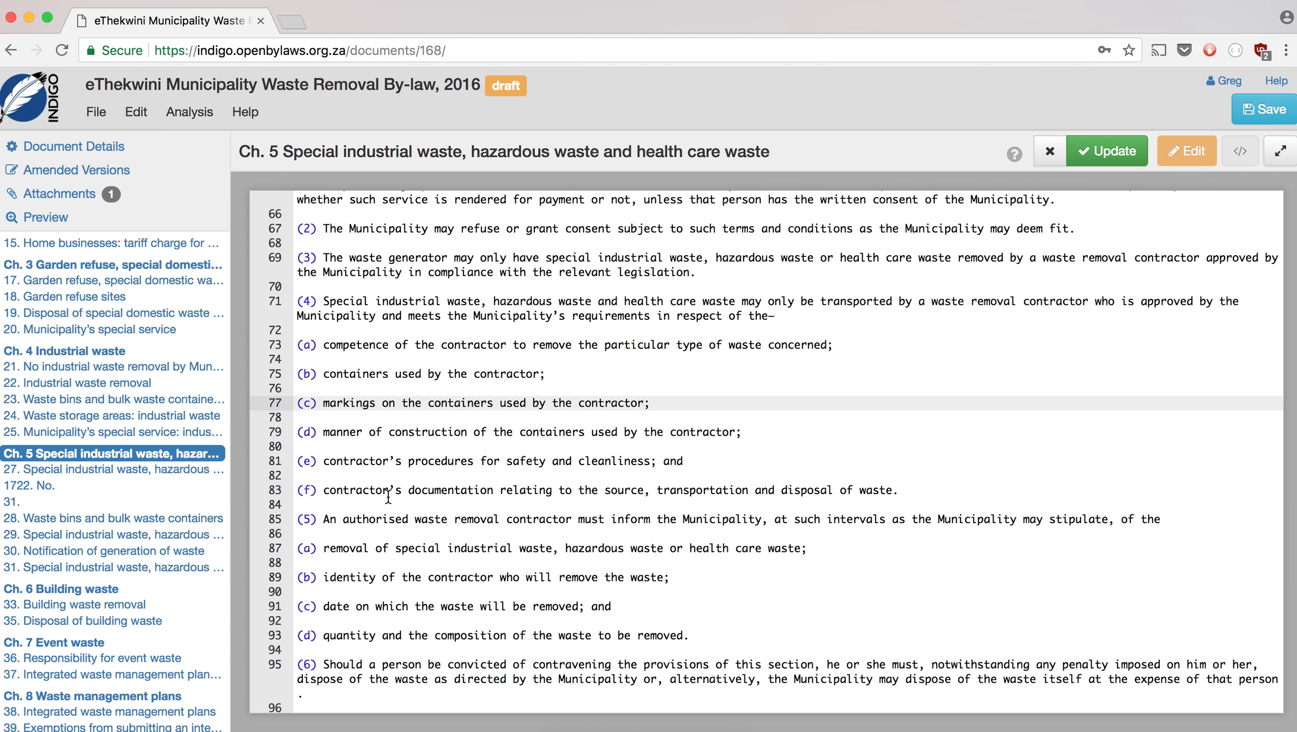
{"action": "left_click", "coordinate": [1116, 155]}
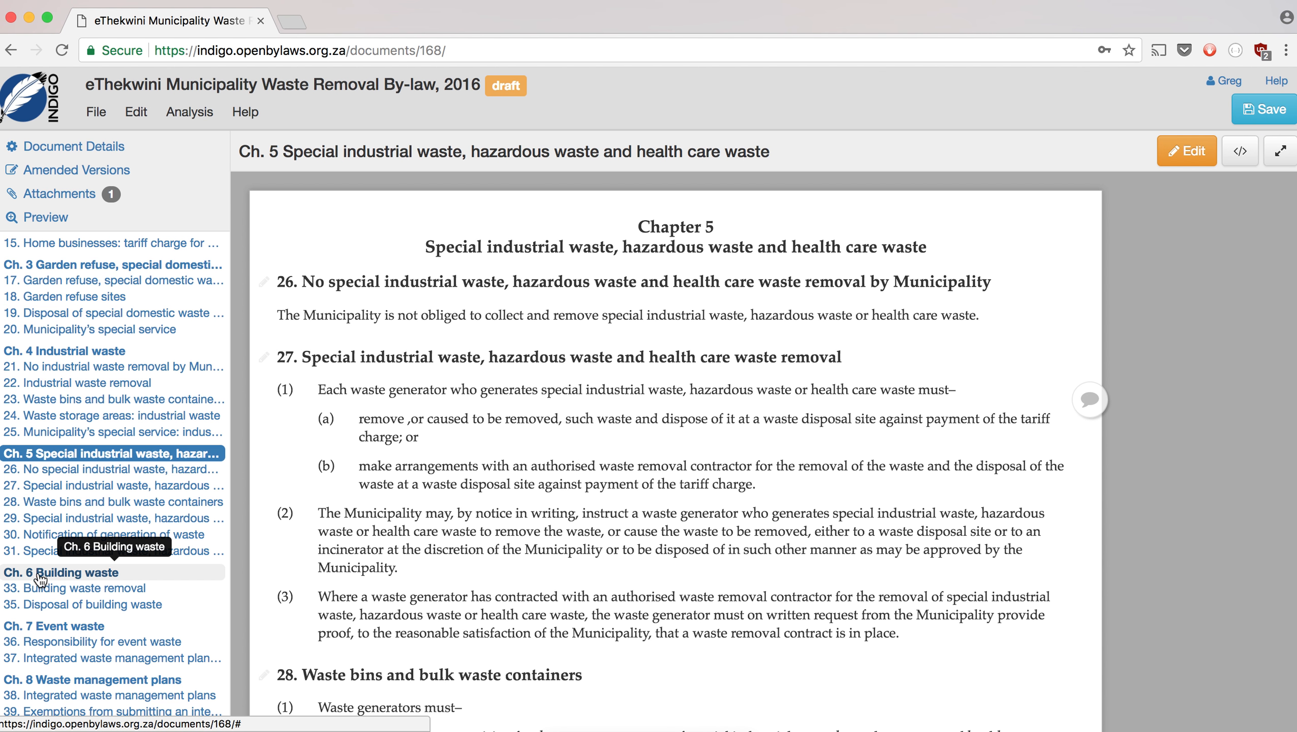
- Open Chapter 6 Building waste and make its opening line a '32' section heading above its sentence
{"action": "left_click", "coordinate": [41, 575]}
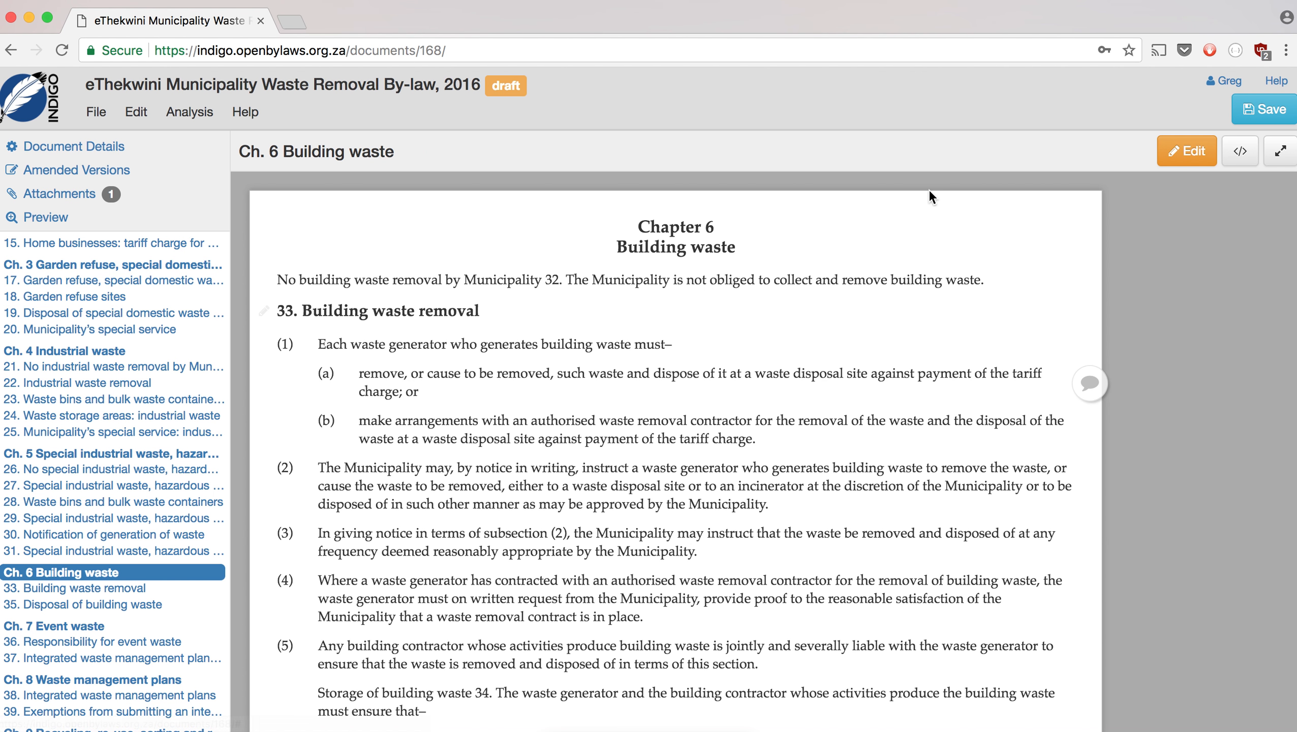
{"action": "left_click", "coordinate": [1190, 152]}
{"action": "left_click", "coordinate": [598, 227]}
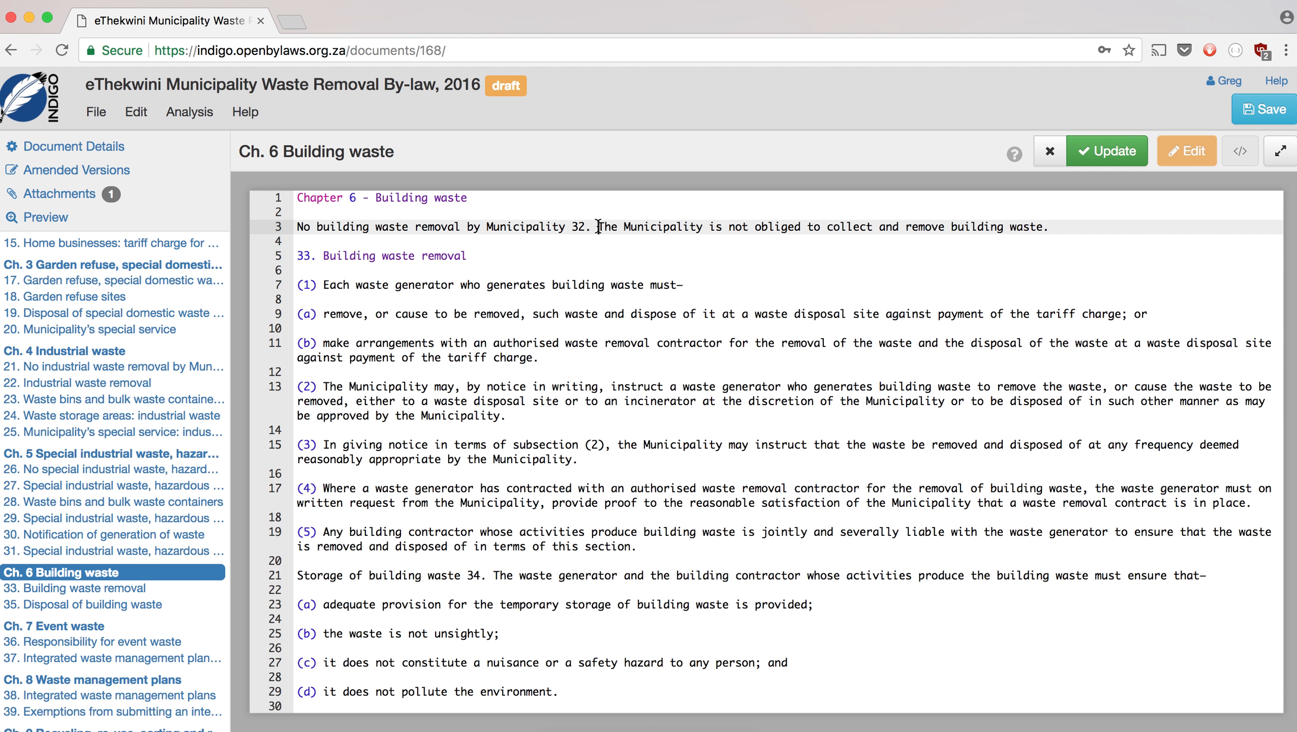
{"action": "key", "text": "BackSpace"}
{"action": "key", "text": "BackSpace"}
{"action": "key", "text": "Return"}
{"action": "key", "text": "Return"}
{"action": "key", "text": "Up"}
{"action": "key", "text": "Up"}
{"action": "type", "text": "32"}
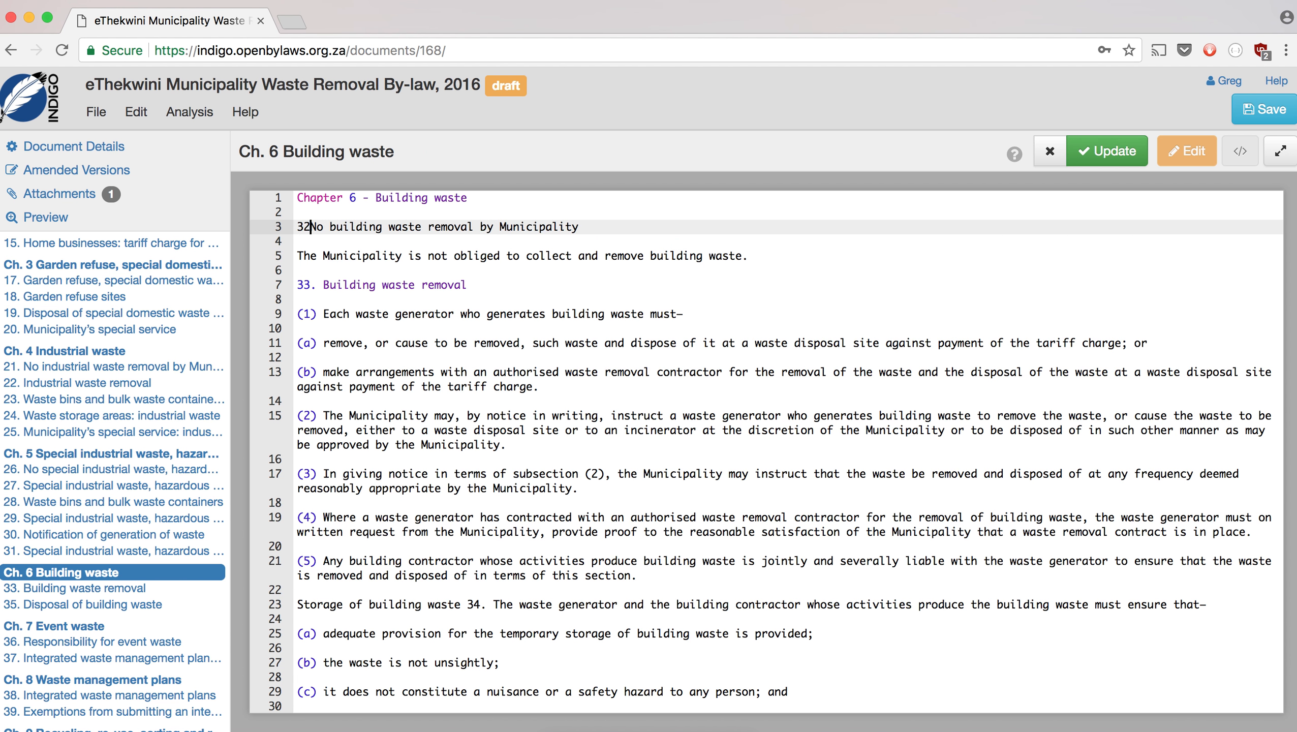
- Turn 'Storage of building waste' into the '34.' section heading with its sentence split below
{"action": "scroll", "coordinate": [637, 324], "scroll_direction": "down", "scroll_amount": 5}
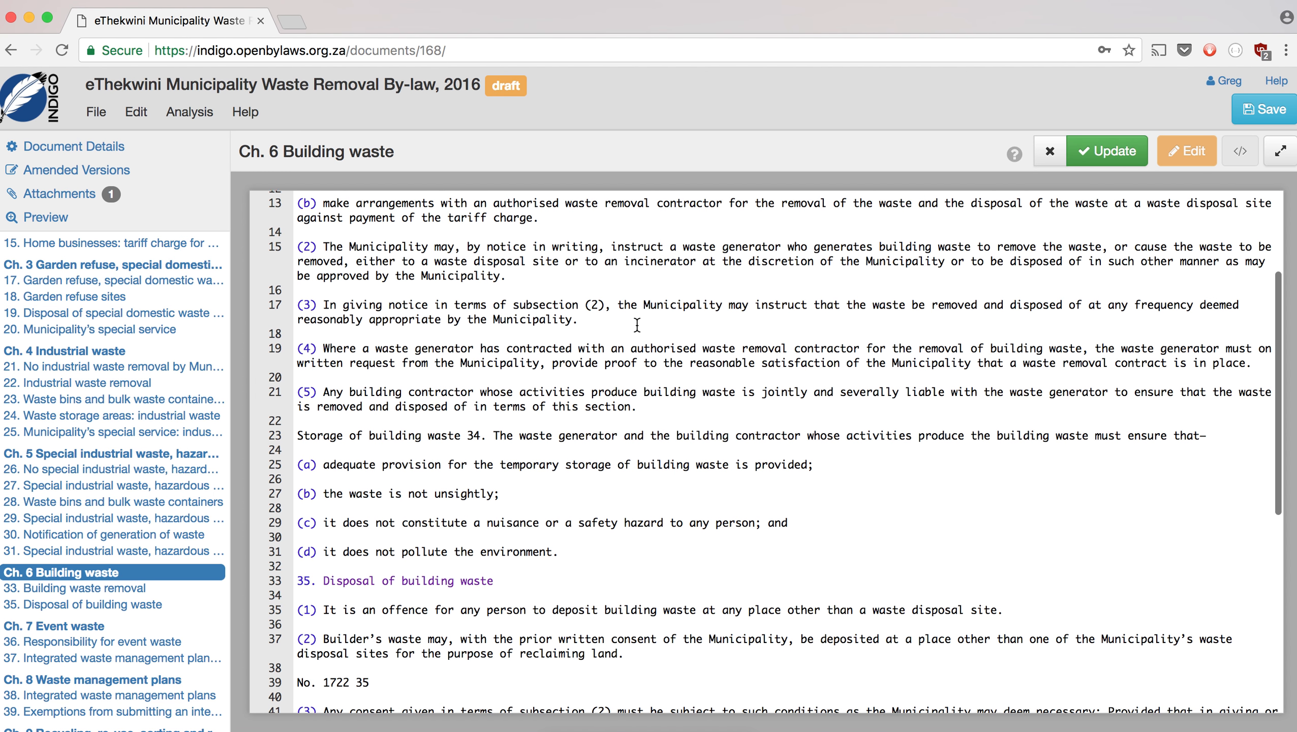
{"action": "left_click", "coordinate": [495, 373]}
{"action": "key", "text": "BackSpace"}
{"action": "key", "text": "BackSpace"}
{"action": "key", "text": "BackSpace"}
{"action": "key", "text": "BackSpace"}
{"action": "key", "text": "BackSpace"}
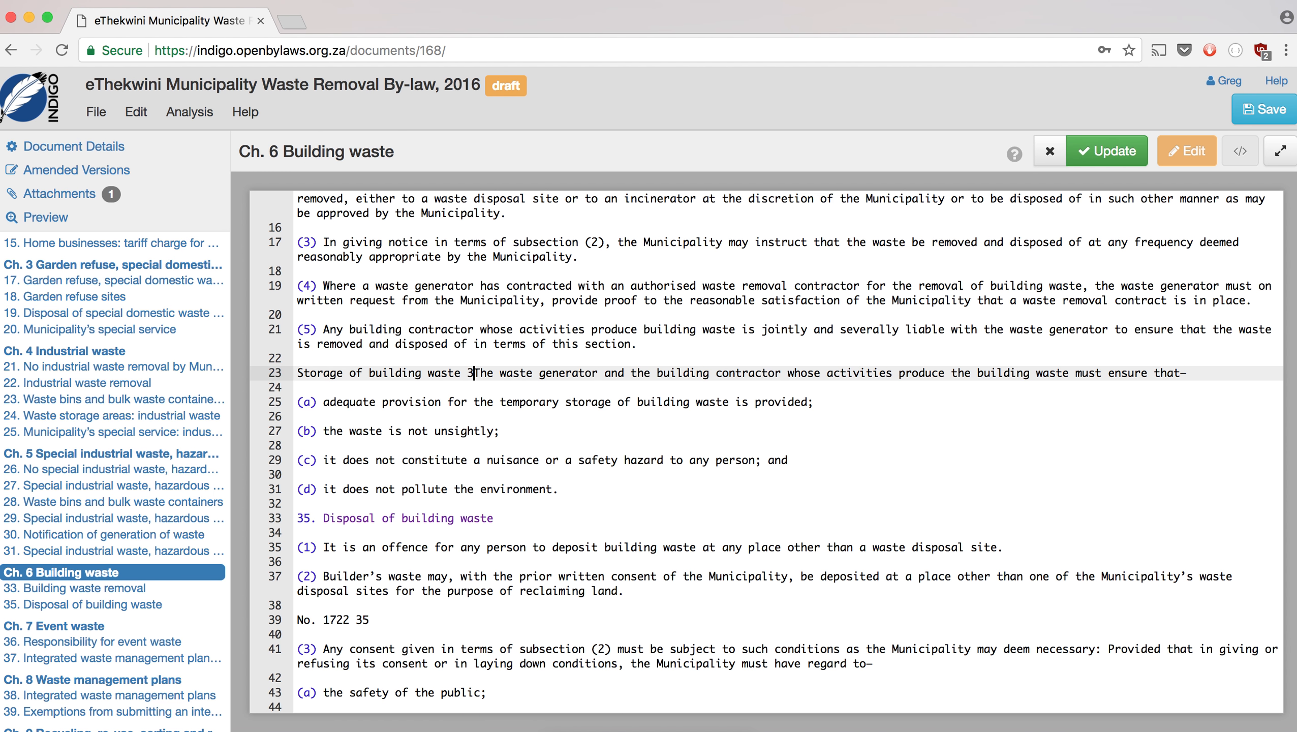
{"action": "key", "text": "Return"}
{"action": "key", "text": "Return"}
{"action": "key", "text": "Up"}
{"action": "key", "text": "Up"}
{"action": "type", "text": "34."}
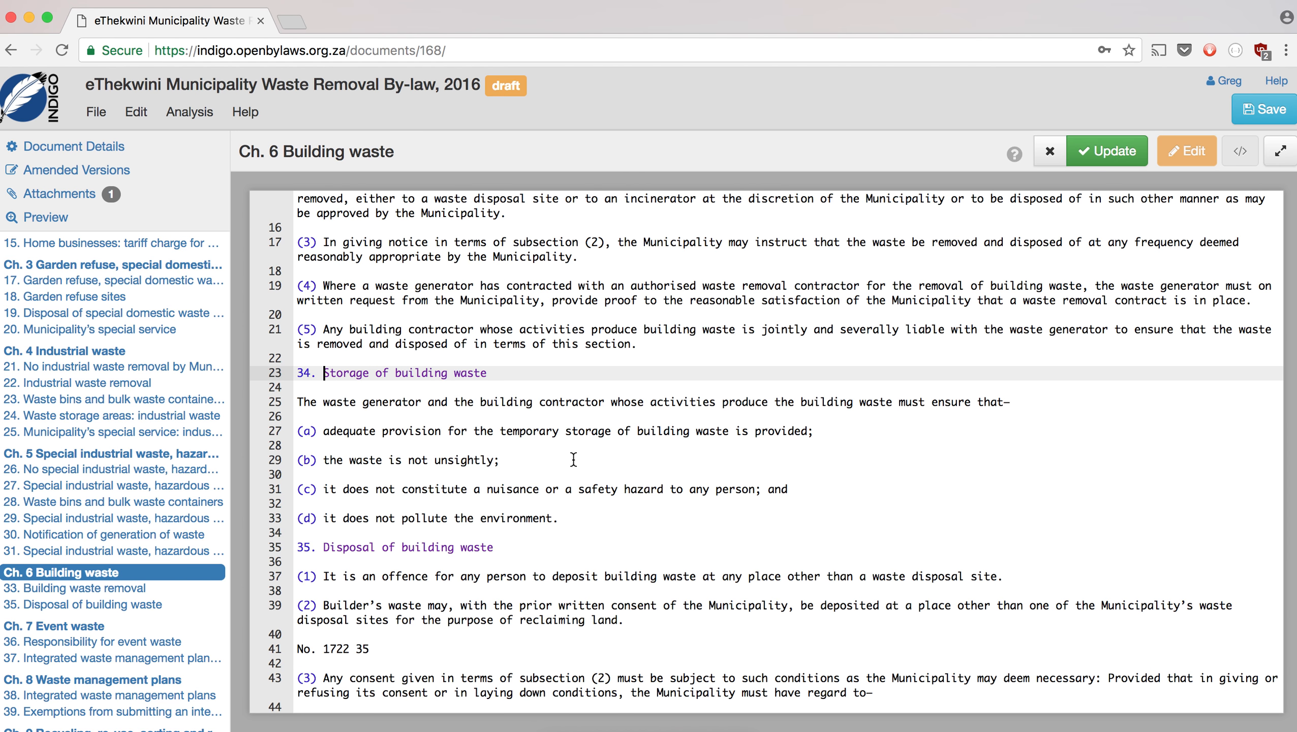
- Delete the stray 'No. 1722 35' line and apply the Chapter 6 edits
{"action": "scroll", "coordinate": [573, 460], "scroll_direction": "down", "scroll_amount": 4}
{"action": "scroll", "coordinate": [573, 460], "scroll_direction": "down", "scroll_amount": 1}
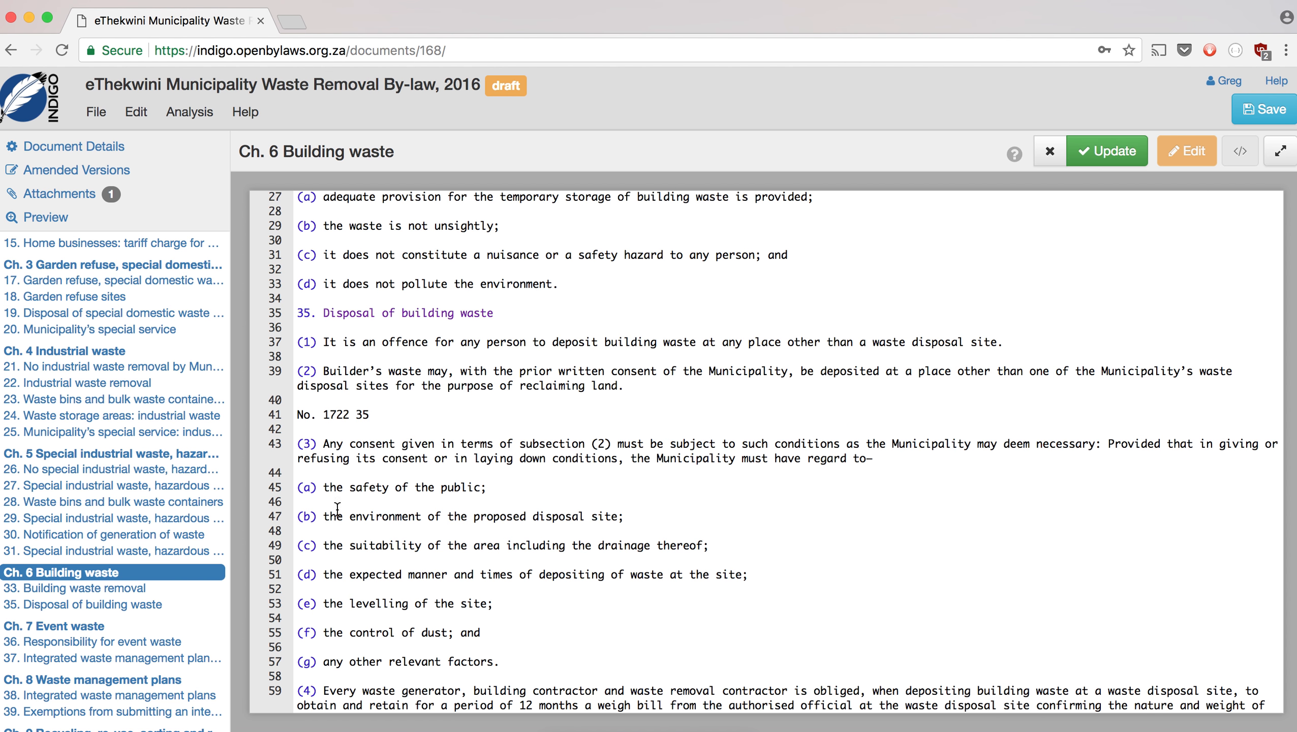
{"action": "left_click", "coordinate": [341, 416]}
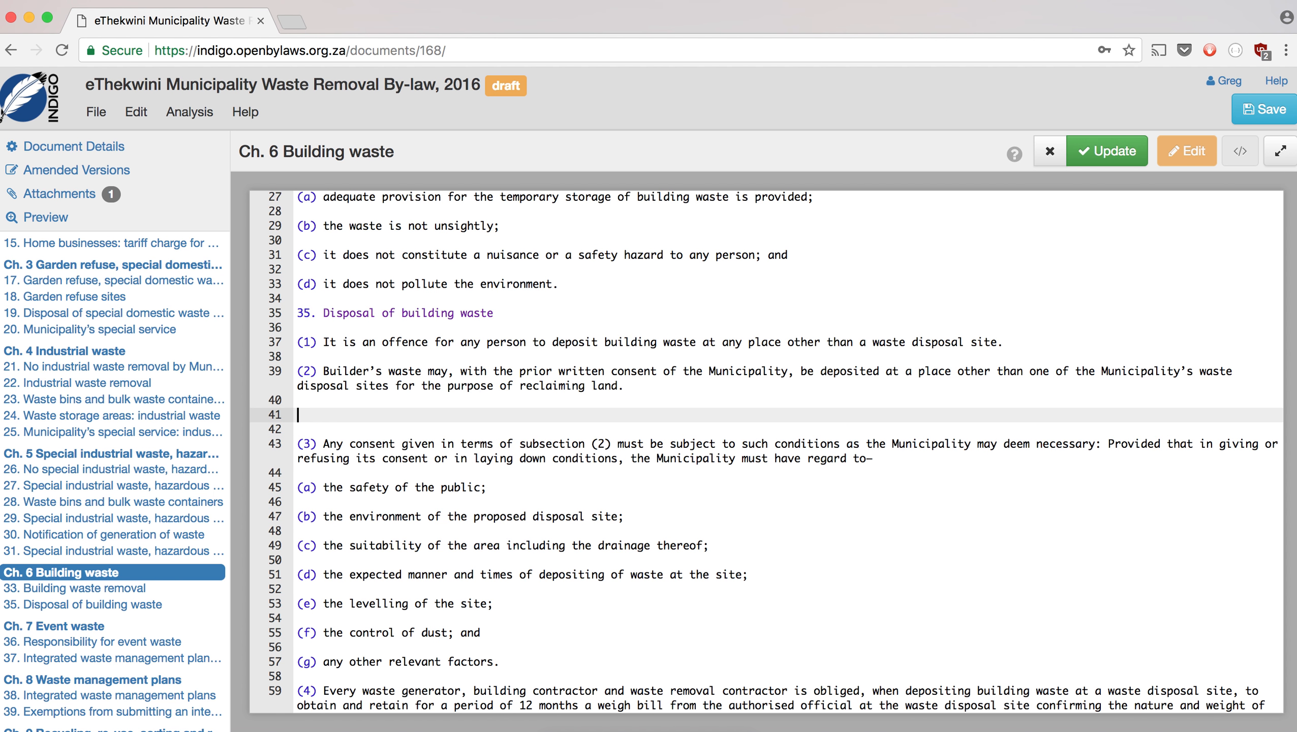
{"action": "key", "text": "BackSpace"}
{"action": "key", "text": "BackSpace"}
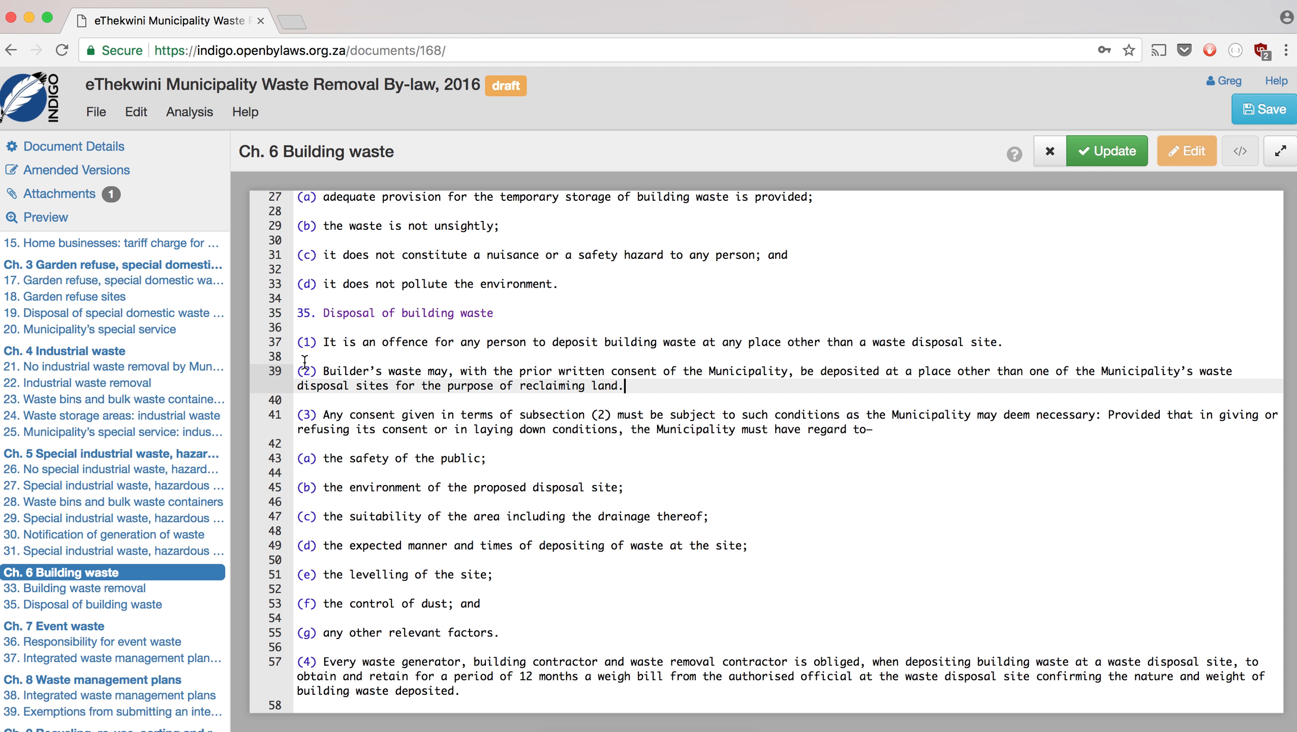
{"action": "scroll", "coordinate": [310, 485], "scroll_direction": "down", "scroll_amount": 2}
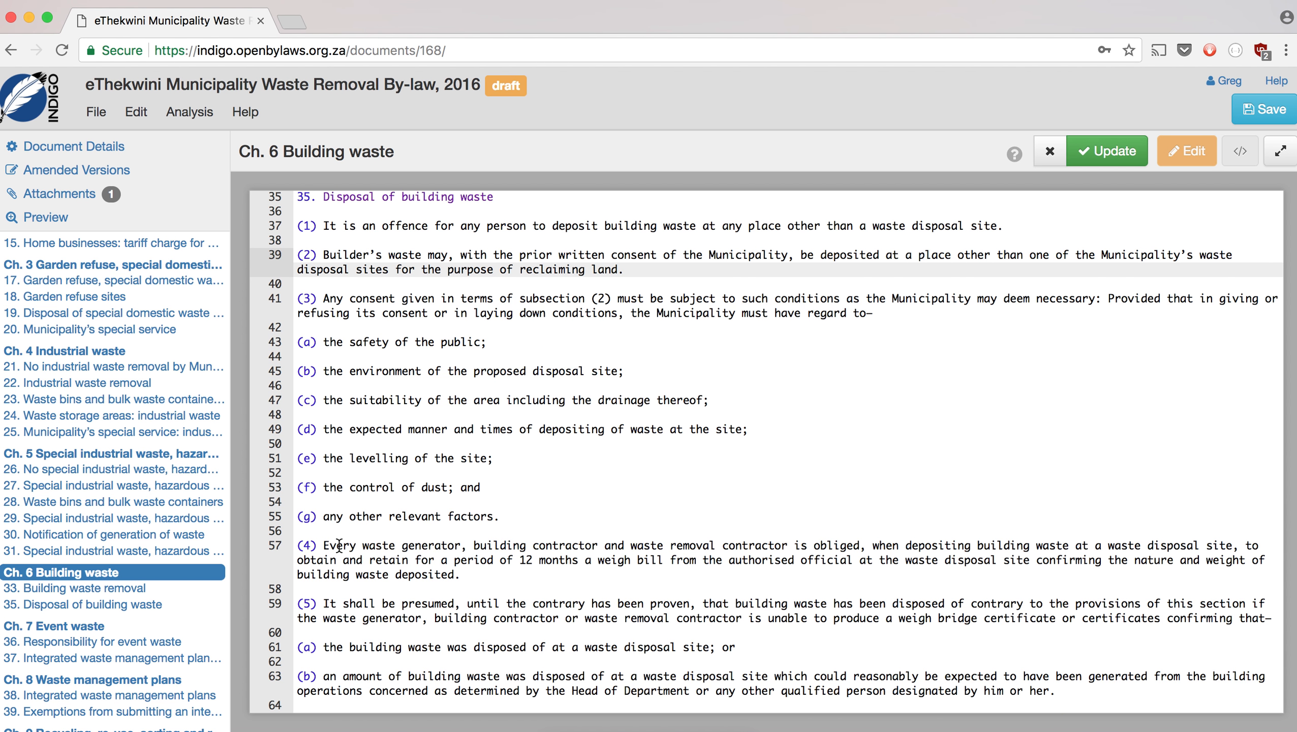
{"action": "left_click", "coordinate": [1109, 149]}
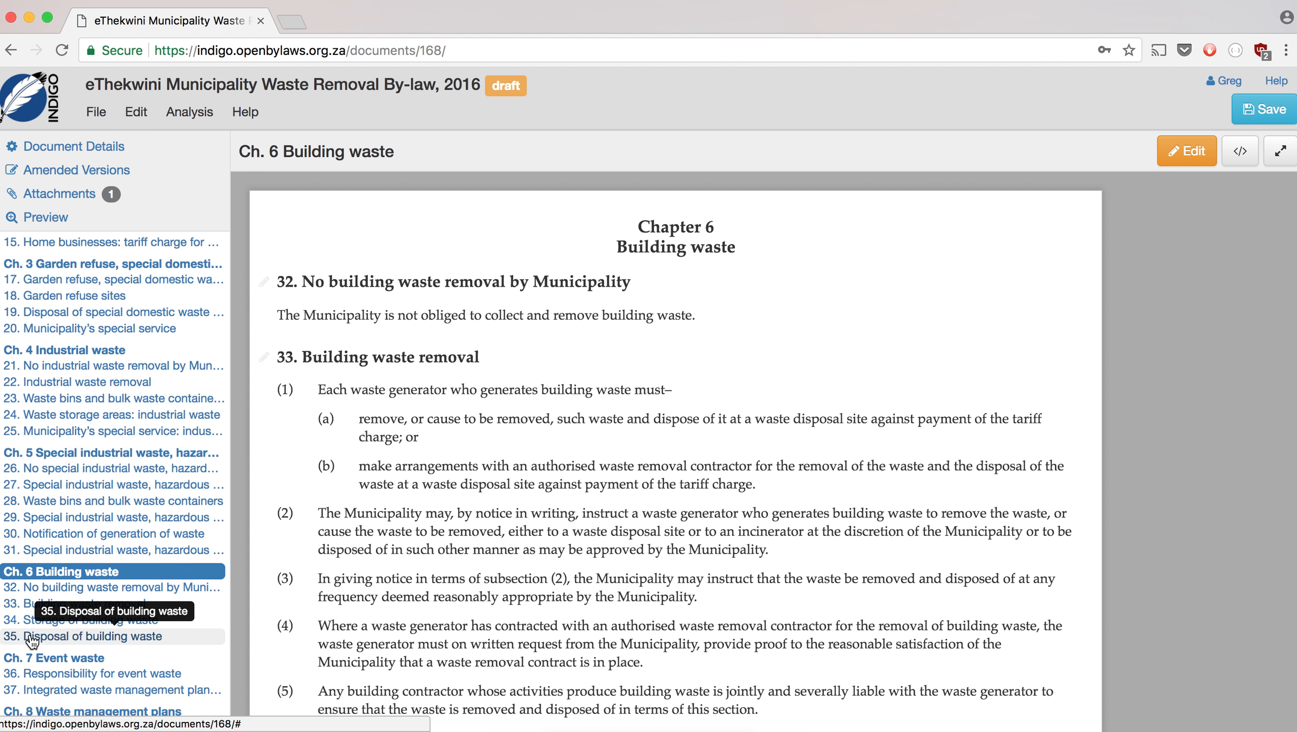
- In Chapter 7 Event waste, delete the 'No. 1722 37' line from section 37 and update
{"action": "scroll", "coordinate": [33, 638], "scroll_direction": "down", "scroll_amount": 3}
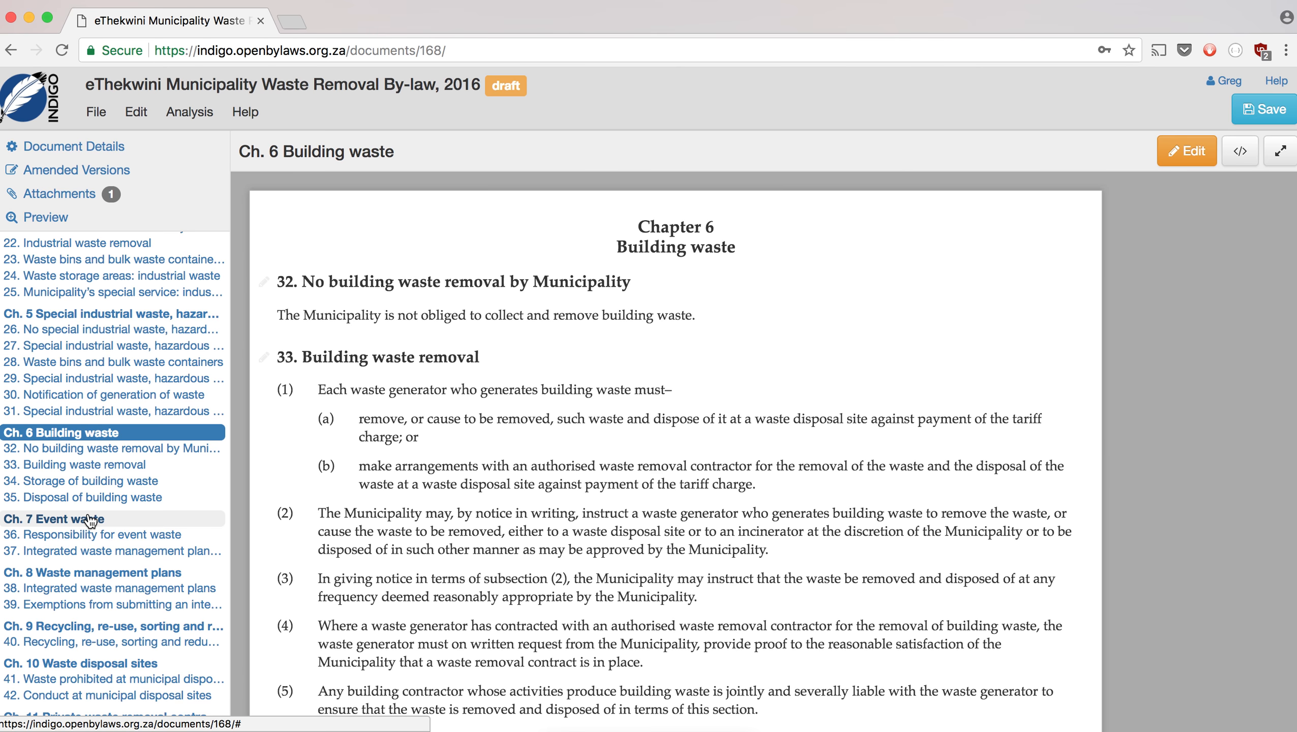
{"action": "left_click", "coordinate": [90, 520]}
{"action": "scroll", "coordinate": [497, 486], "scroll_direction": "down", "scroll_amount": 7}
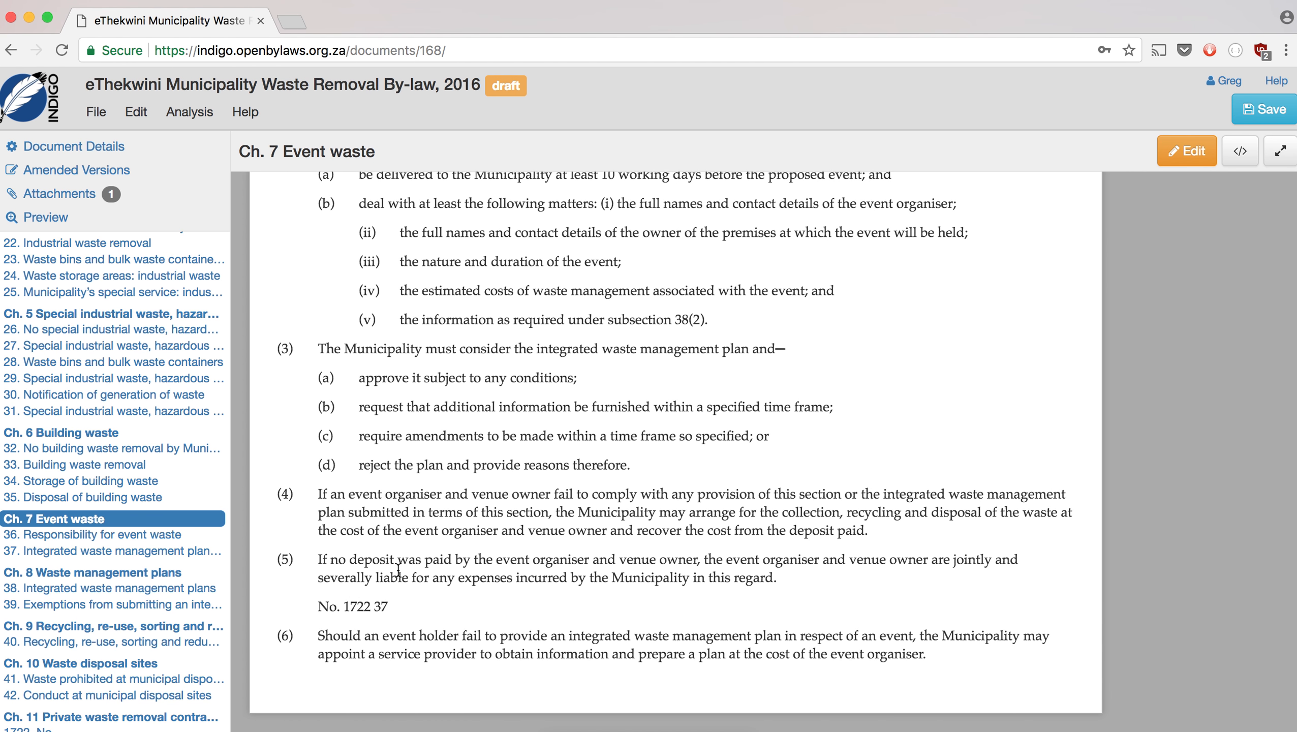
{"action": "scroll", "coordinate": [398, 568], "scroll_direction": "up", "scroll_amount": 6}
{"action": "left_click", "coordinate": [267, 269]}
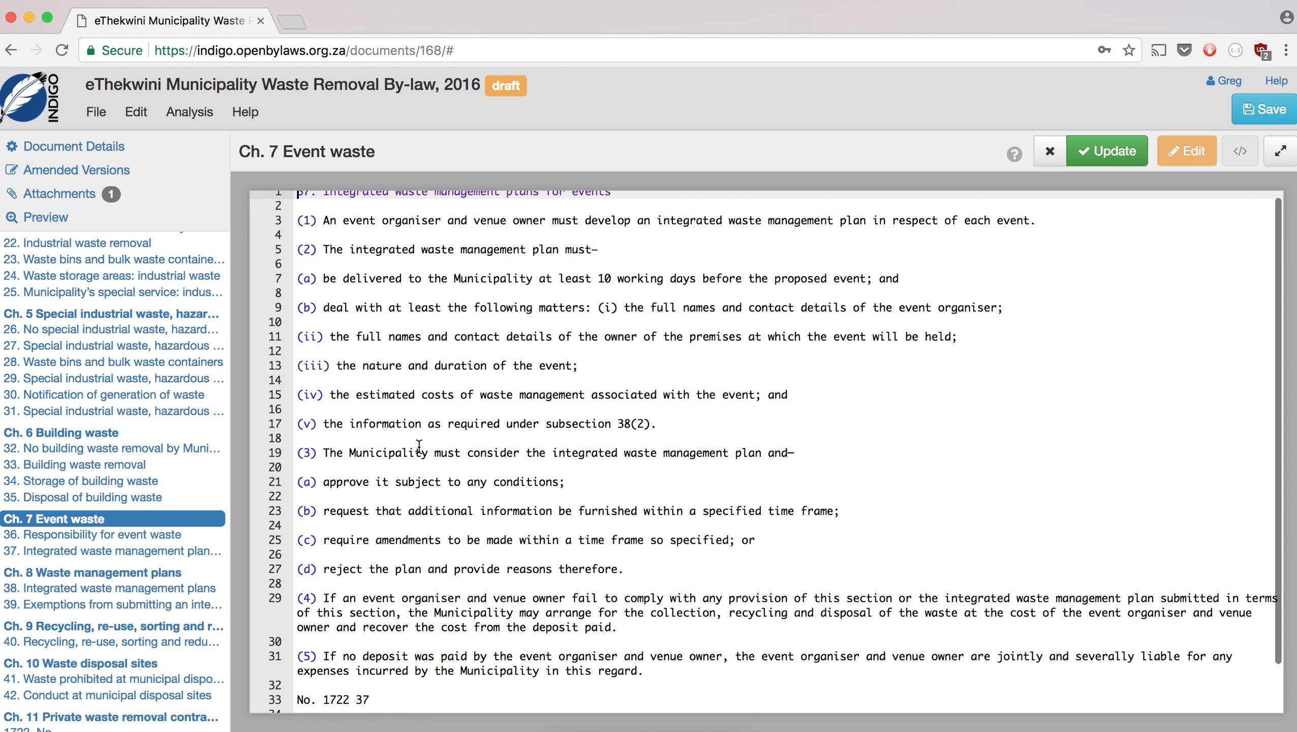
{"action": "scroll", "coordinate": [419, 446], "scroll_direction": "down", "scroll_amount": 2}
{"action": "left_click_drag", "start_coordinate": [384, 647], "coordinate": [289, 645]}
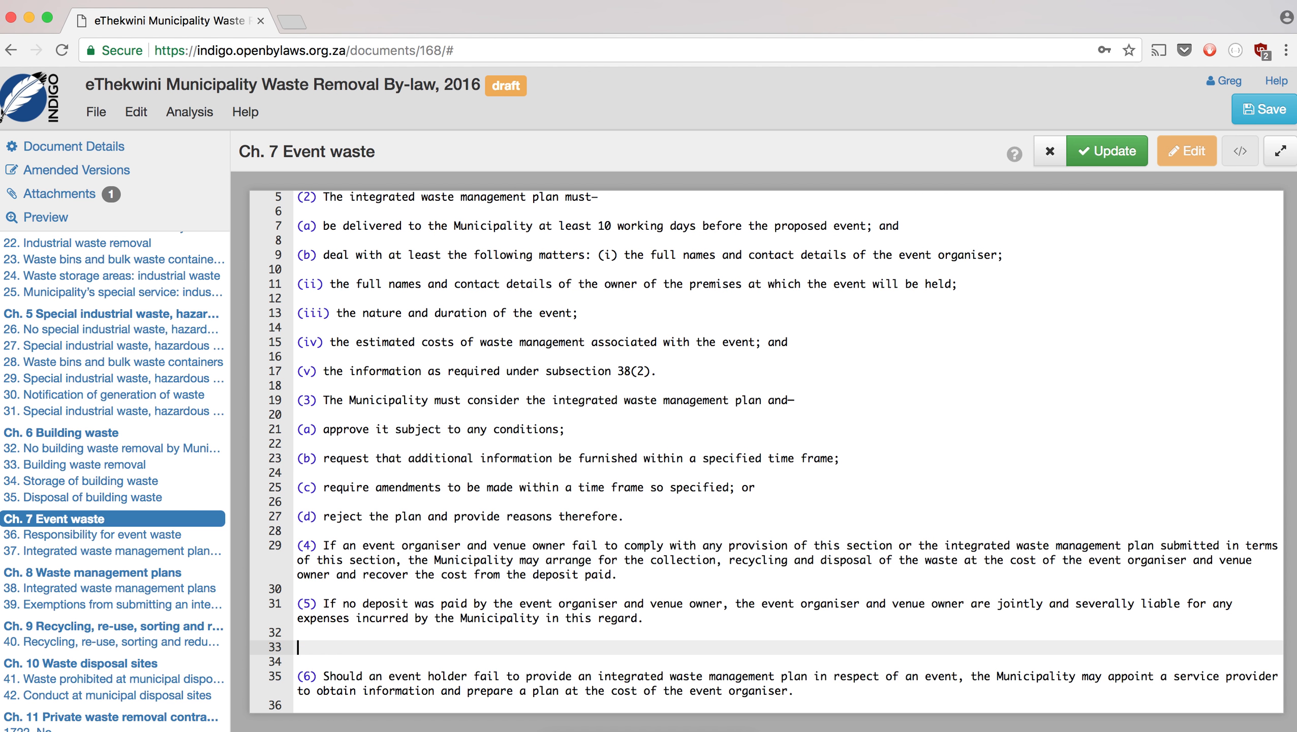
{"action": "key", "text": "BackSpace"}
{"action": "key", "text": "BackSpace"}
{"action": "left_click", "coordinate": [1105, 156]}
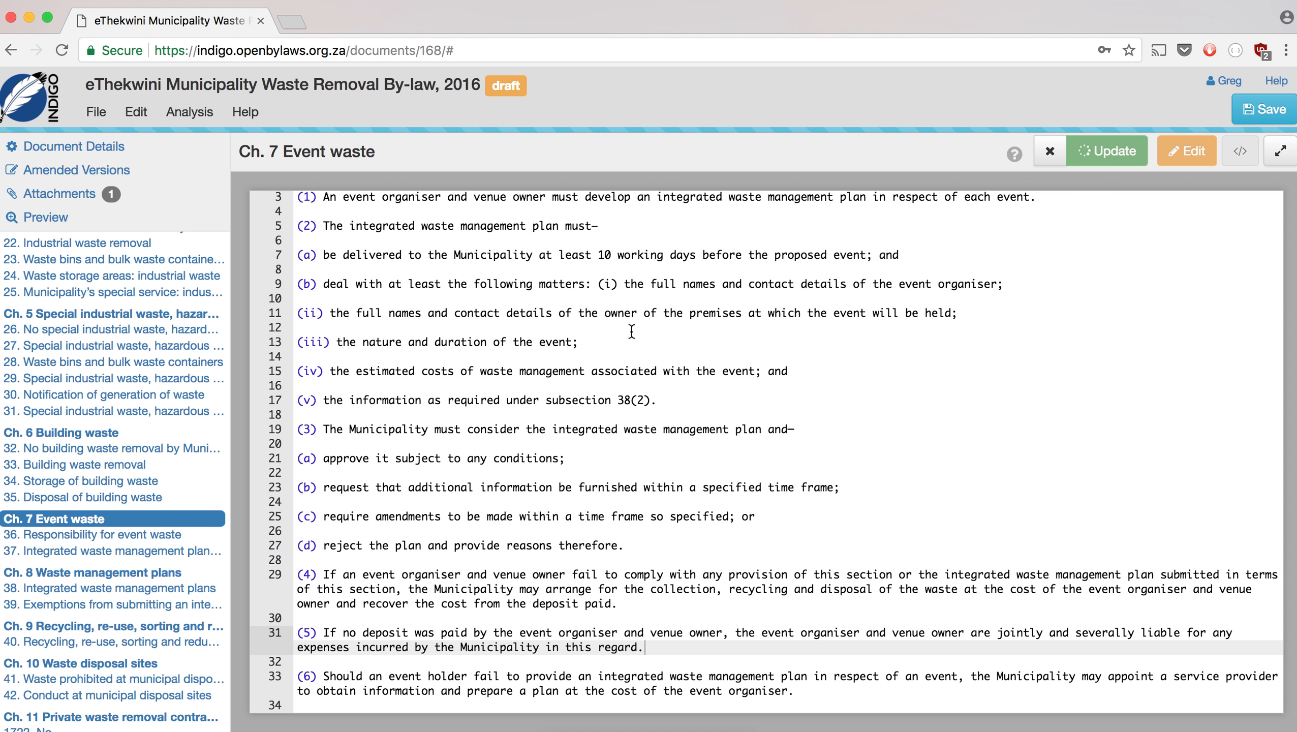
{"action": "scroll", "coordinate": [343, 494], "scroll_direction": "down", "scroll_amount": 2}
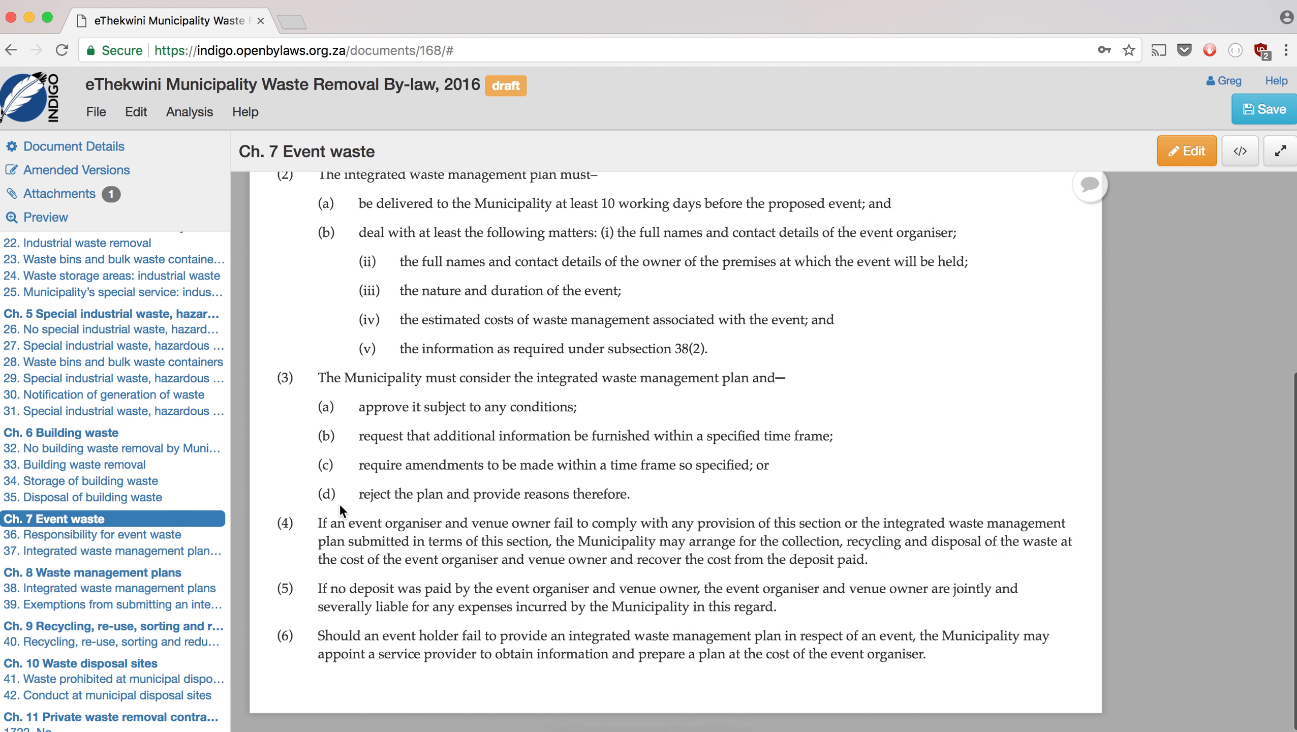
{"action": "scroll", "coordinate": [128, 379], "scroll_direction": "down", "scroll_amount": 5}
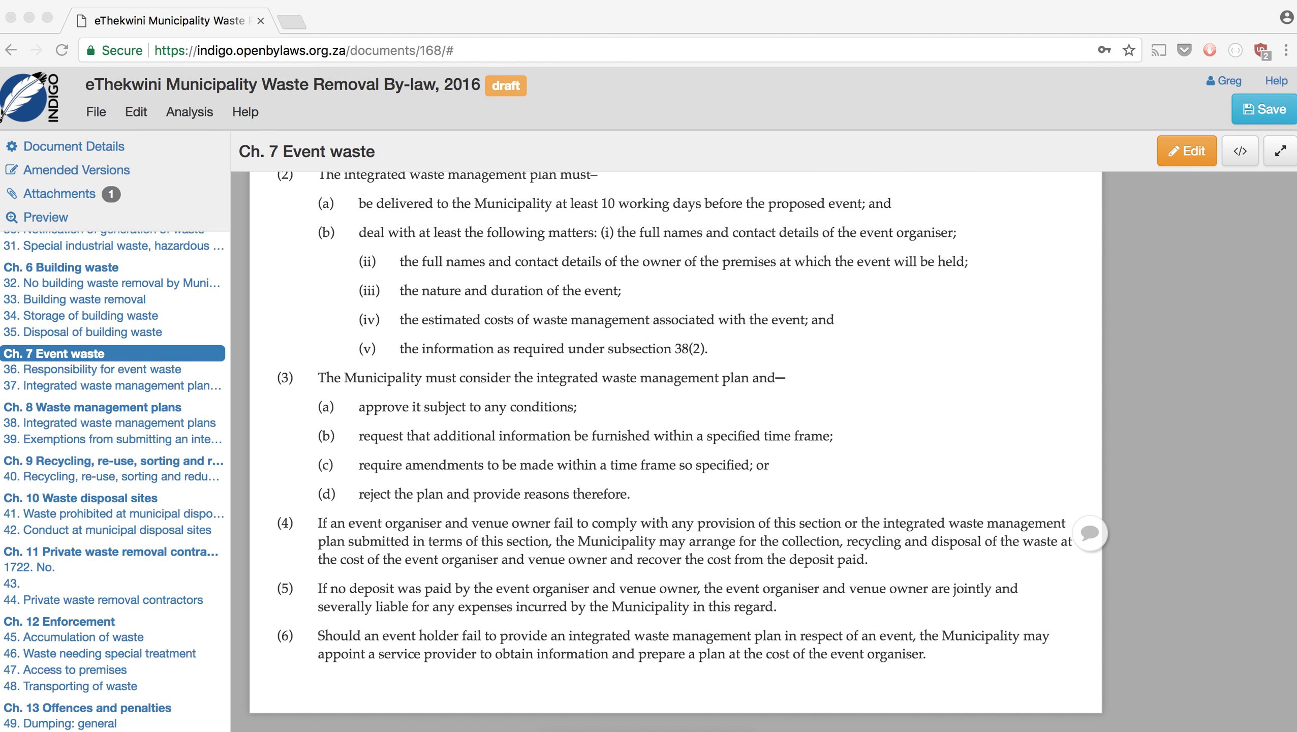
{"action": "left_click", "coordinate": [128, 407]}
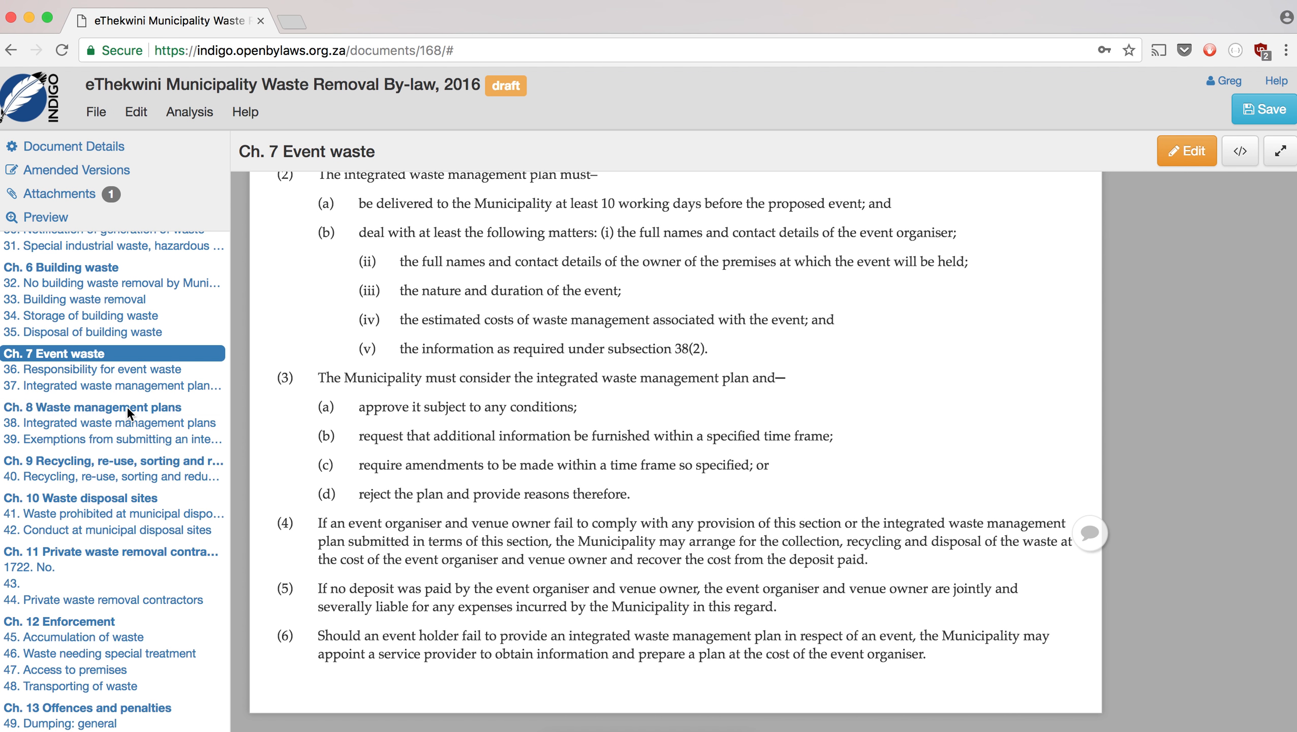
- In Chapter 8 Waste management plans, delete the 'No. 1722 39' line from section 39 and update
{"action": "left_click", "coordinate": [100, 411]}
{"action": "scroll", "coordinate": [451, 488], "scroll_direction": "down", "scroll_amount": 10}
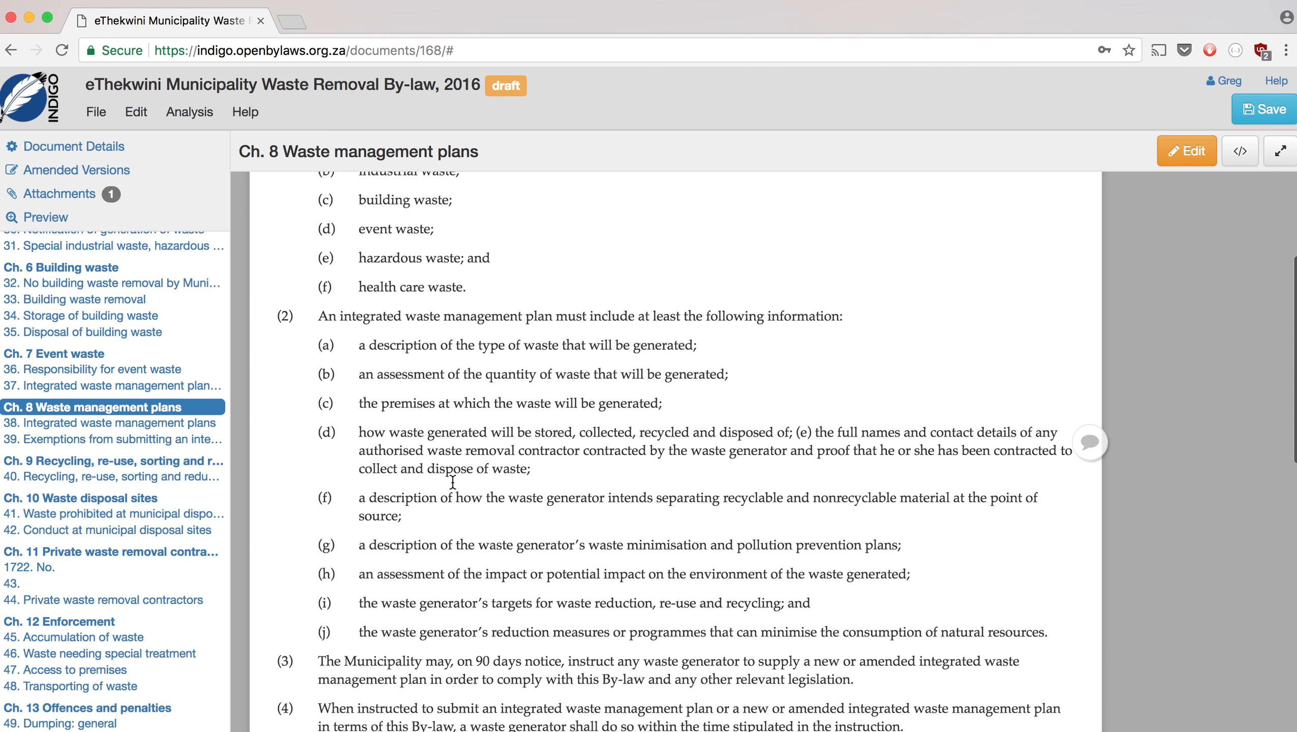
{"action": "scroll", "coordinate": [452, 482], "scroll_direction": "down", "scroll_amount": 9}
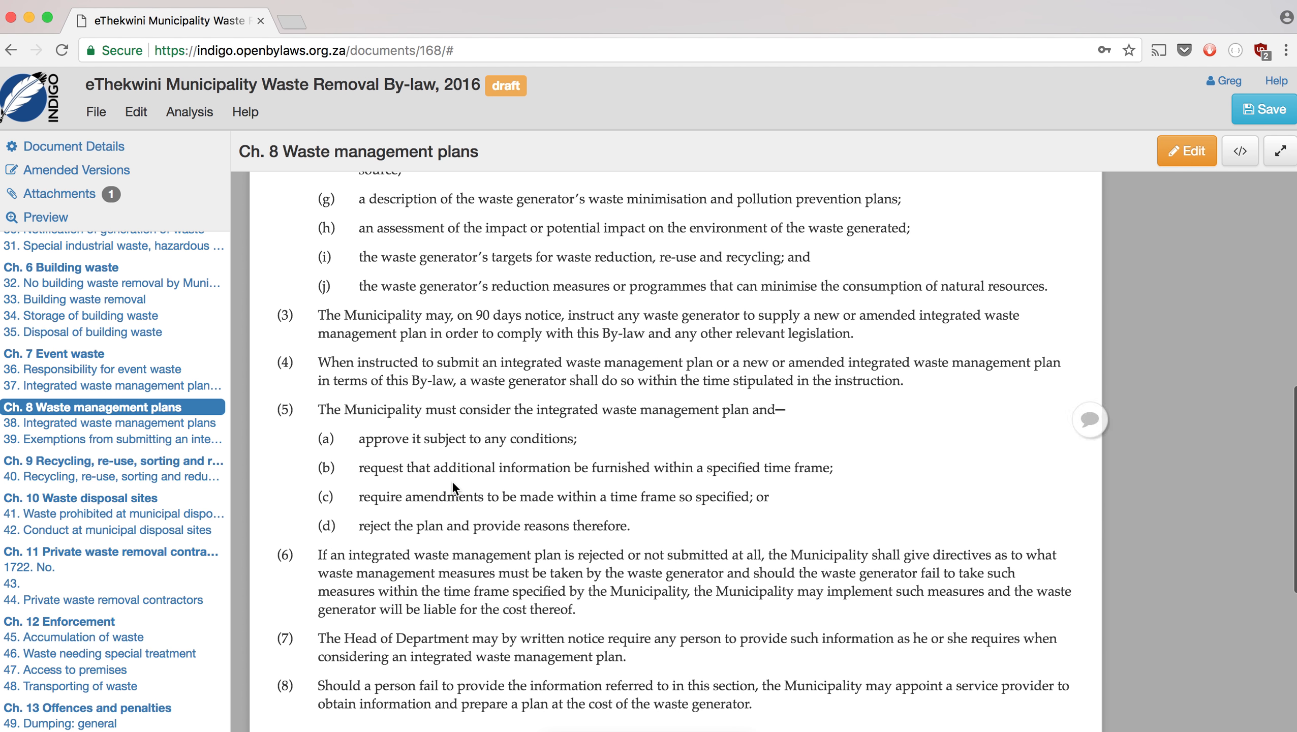
{"action": "scroll", "coordinate": [452, 482], "scroll_direction": "down", "scroll_amount": 4}
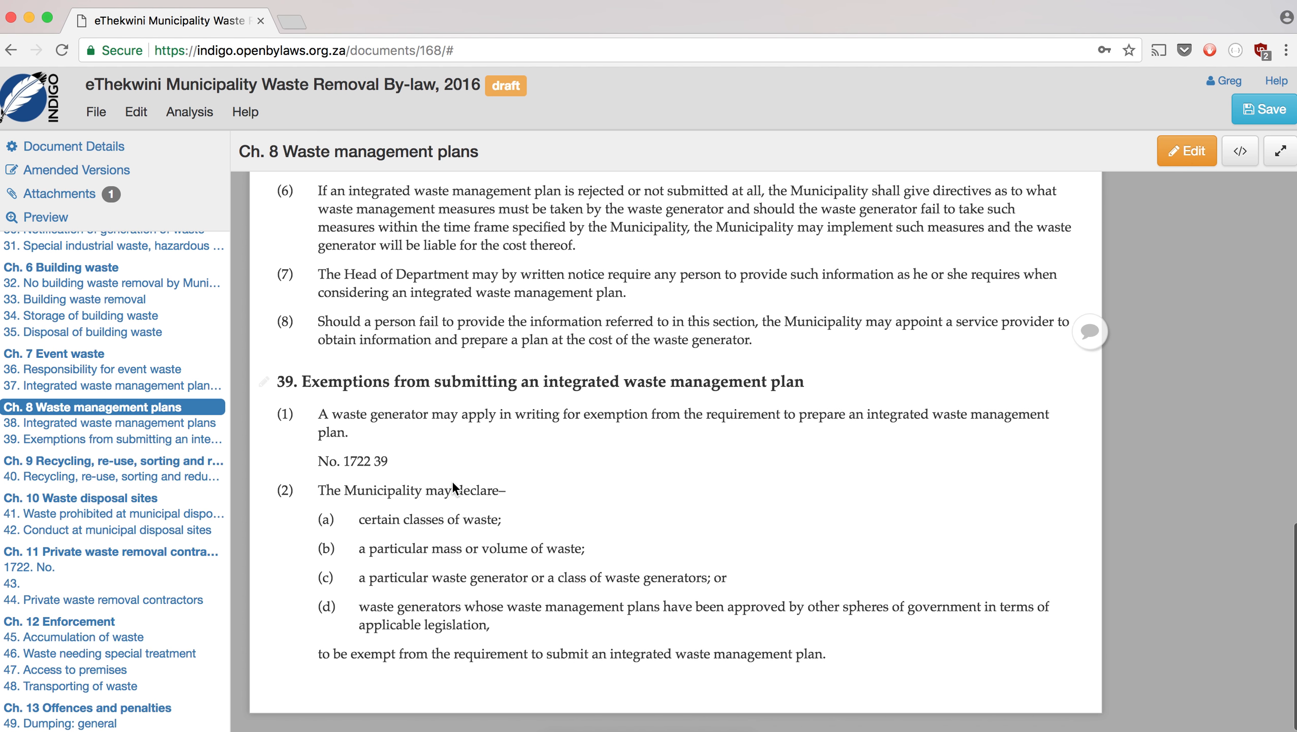
{"action": "left_click", "coordinate": [263, 381]}
{"action": "left_click_drag", "start_coordinate": [384, 255], "coordinate": [288, 255]}
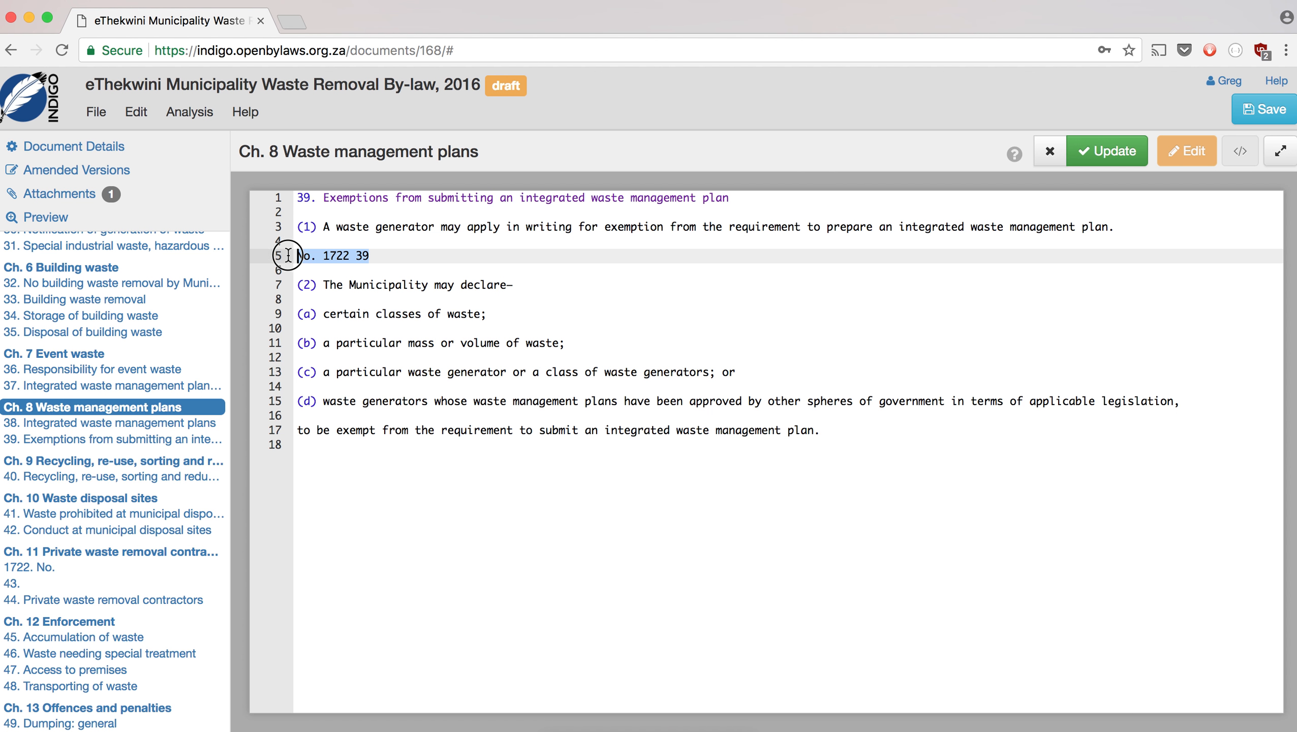
{"action": "key", "text": "BackSpace"}
{"action": "key", "text": "BackSpace"}
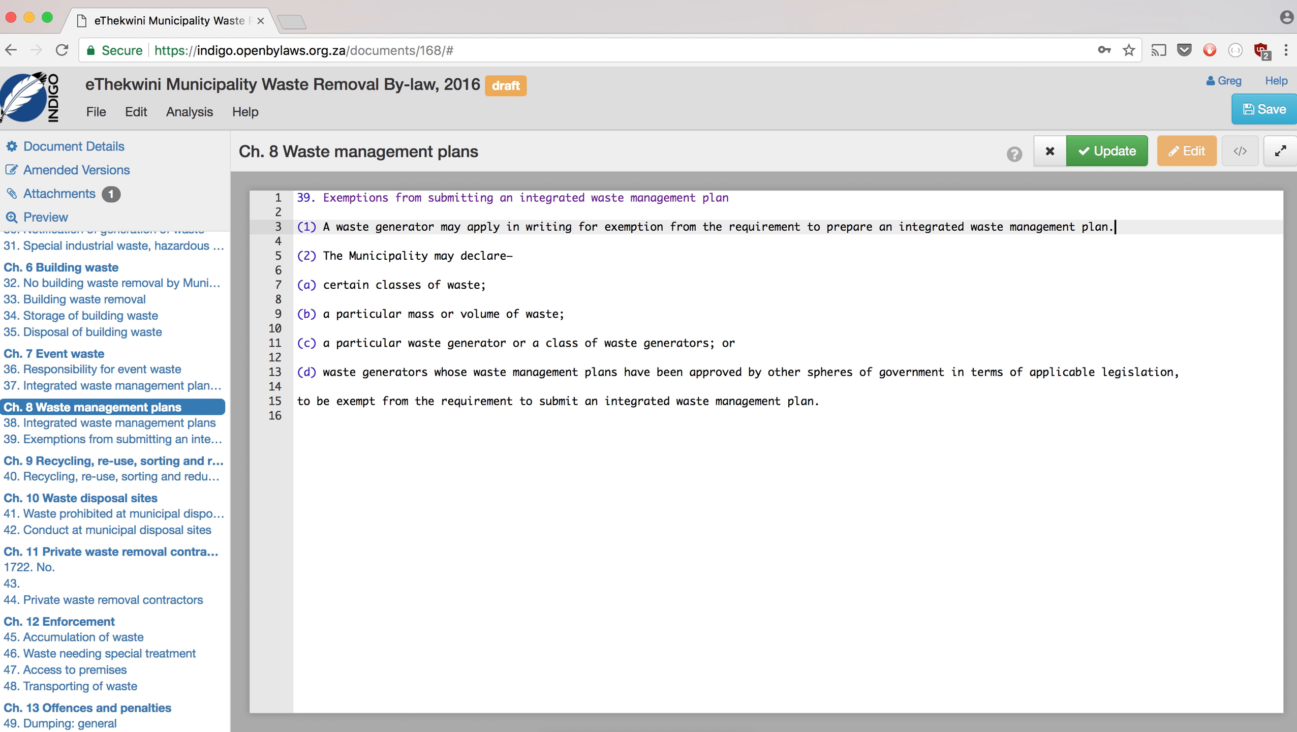
{"action": "left_click", "coordinate": [1126, 161]}
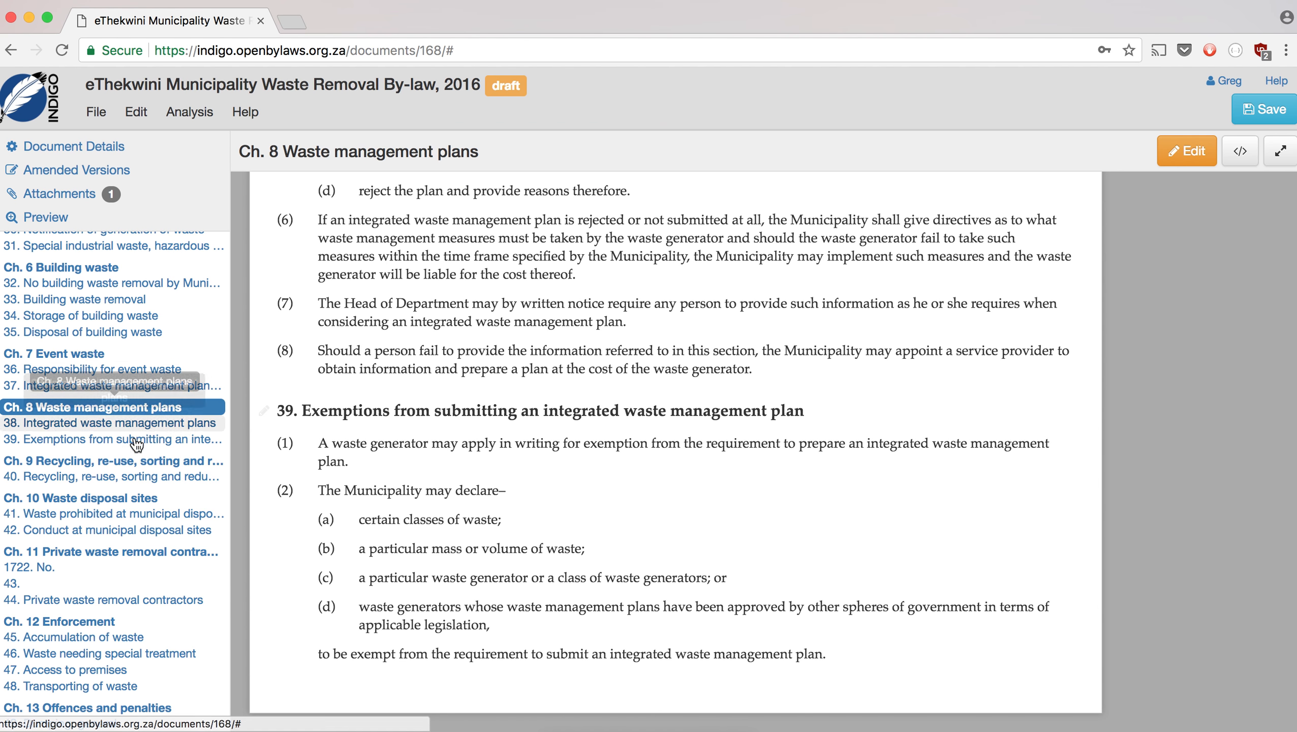
- Bring up Chapter 9 on recycling and reduction of waste and look through it
{"action": "left_click", "coordinate": [97, 462]}
{"action": "scroll", "coordinate": [473, 445], "scroll_direction": "down", "scroll_amount": 2}
{"action": "scroll", "coordinate": [473, 444], "scroll_direction": "down", "scroll_amount": 1}
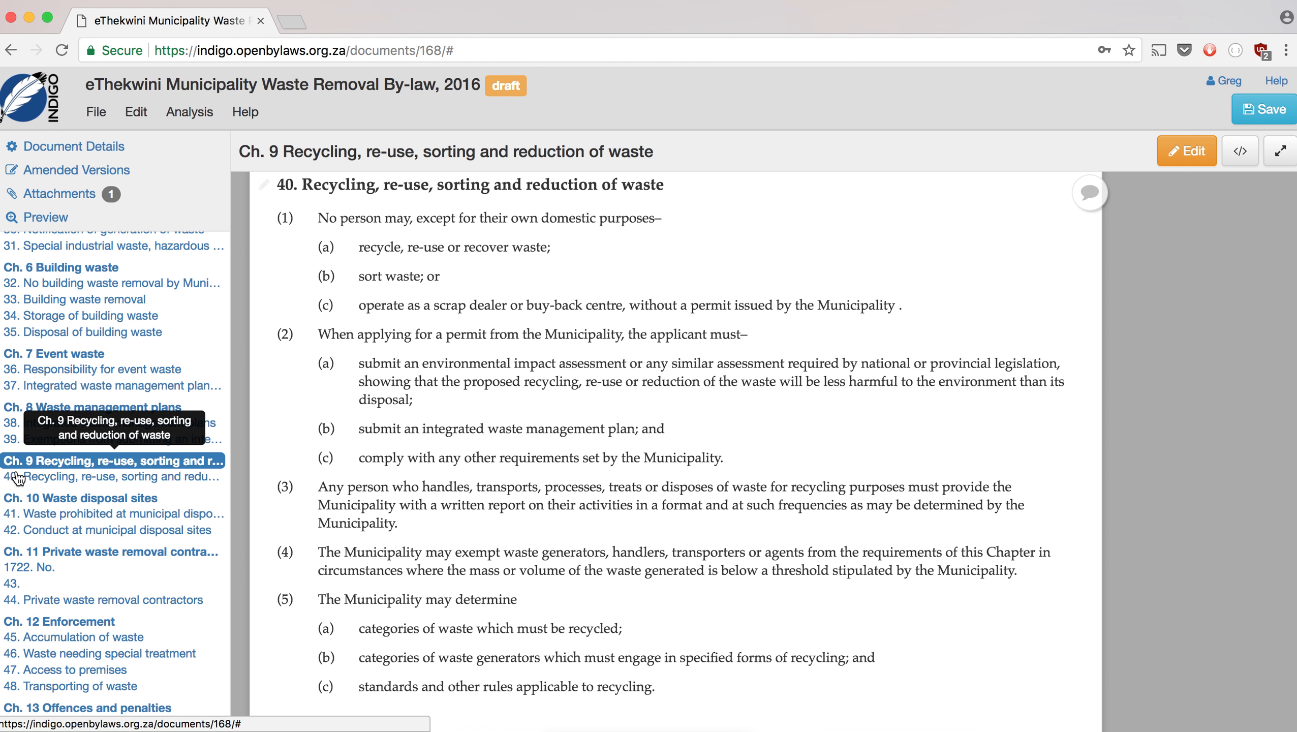
{"action": "scroll", "coordinate": [480, 477], "scroll_direction": "down", "scroll_amount": 1}
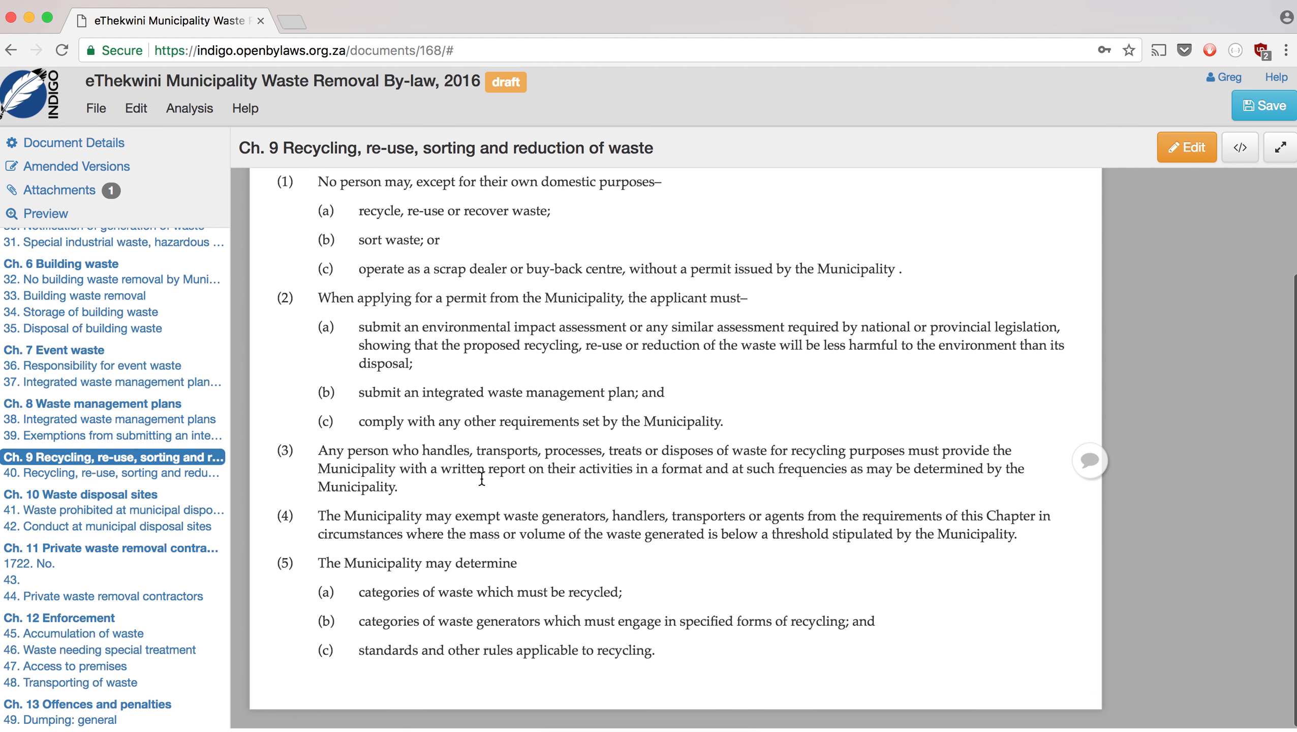
- In Chapter 10 Waste disposal sites, remove the 'No. 1722 41' line from section 41 and update
{"action": "left_click", "coordinate": [87, 495]}
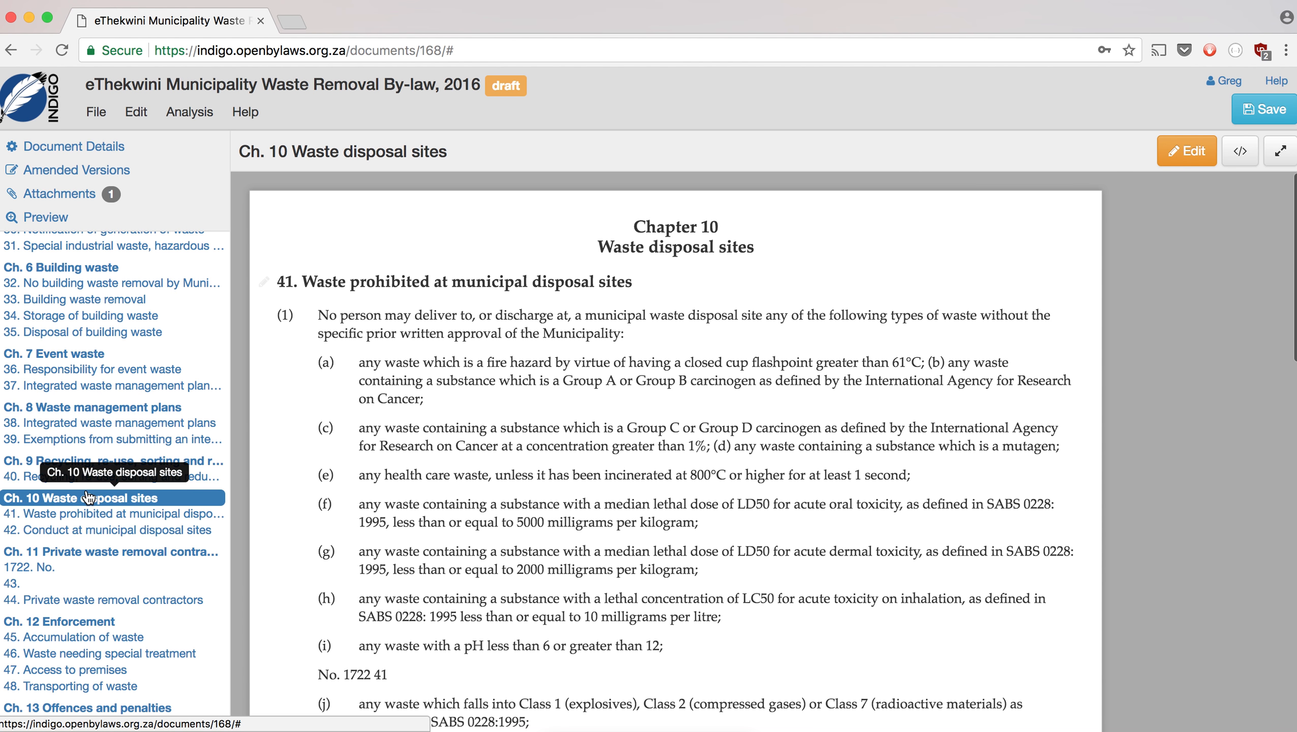
{"action": "scroll", "coordinate": [473, 463], "scroll_direction": "down", "scroll_amount": 4}
{"action": "scroll", "coordinate": [656, 385], "scroll_direction": "up", "scroll_amount": 3}
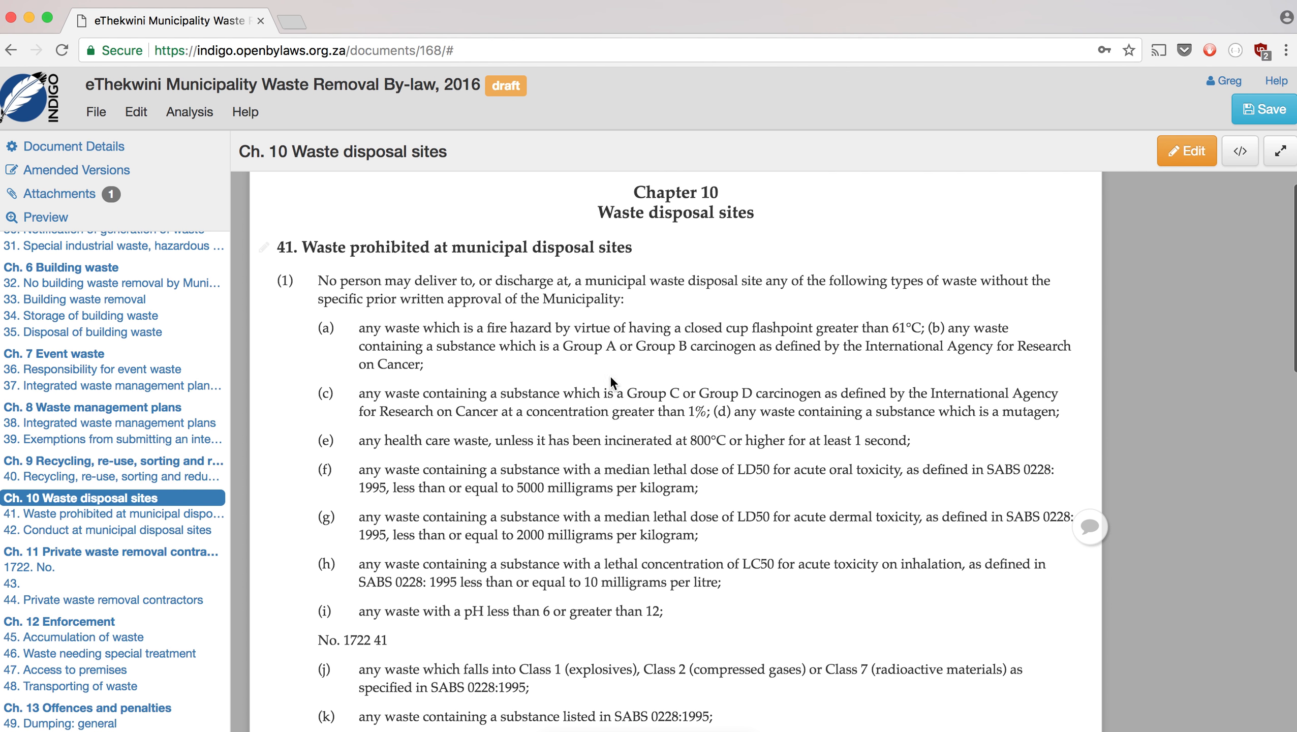
{"action": "left_click", "coordinate": [264, 248]}
{"action": "left_click", "coordinate": [315, 547]}
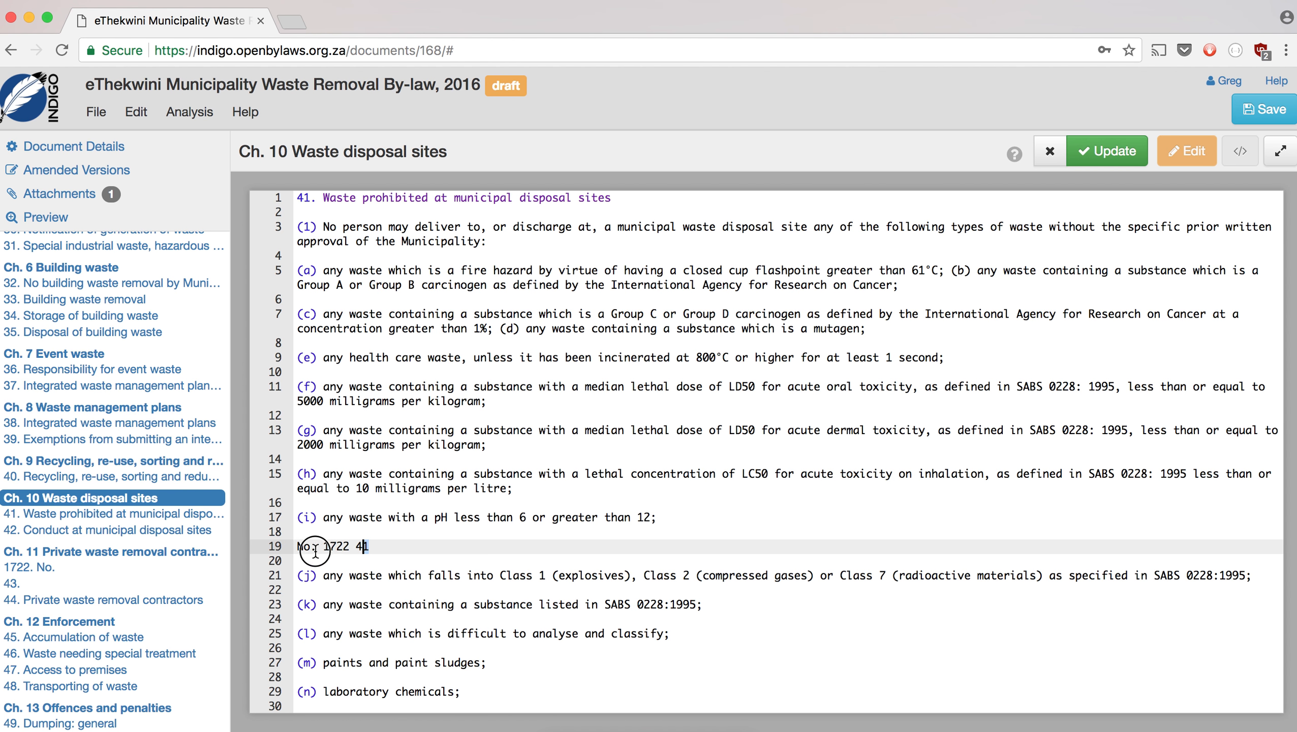
{"action": "key", "text": "BackSpace"}
{"action": "key", "text": "BackSpace"}
{"action": "key", "text": "BackSpace"}
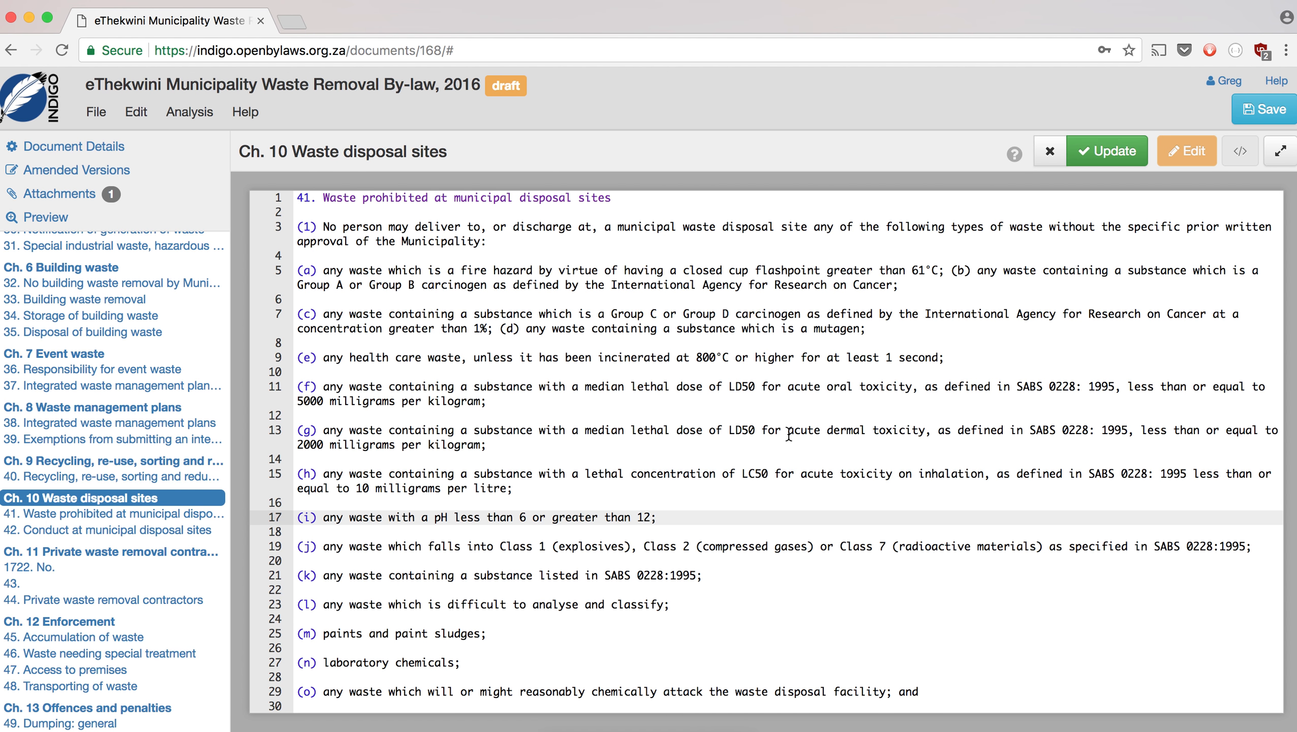
{"action": "scroll", "coordinate": [789, 434], "scroll_direction": "down", "scroll_amount": 3}
{"action": "left_click", "coordinate": [1109, 150]}
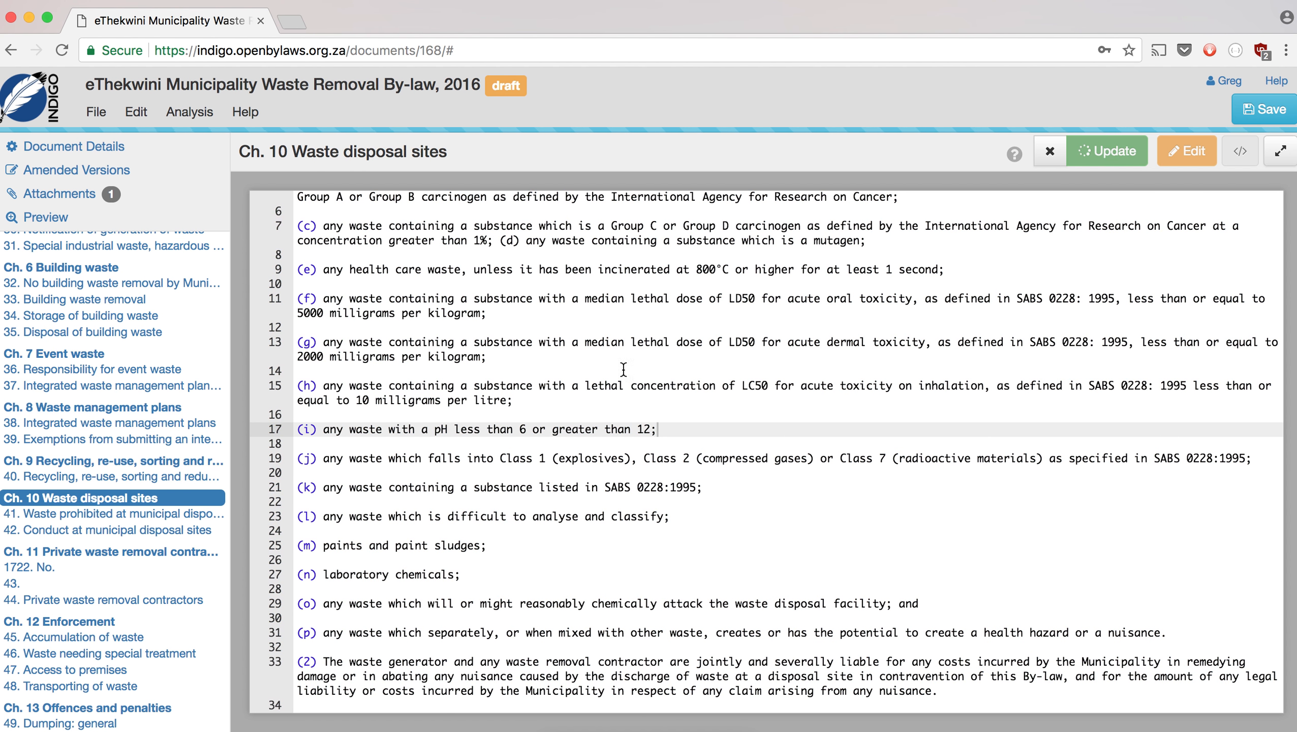
- Make 'Waste suitable for use' its own '43' section heading above the Notwithstanding paragraph and update
{"action": "scroll", "coordinate": [501, 515], "scroll_direction": "down", "scroll_amount": 6}
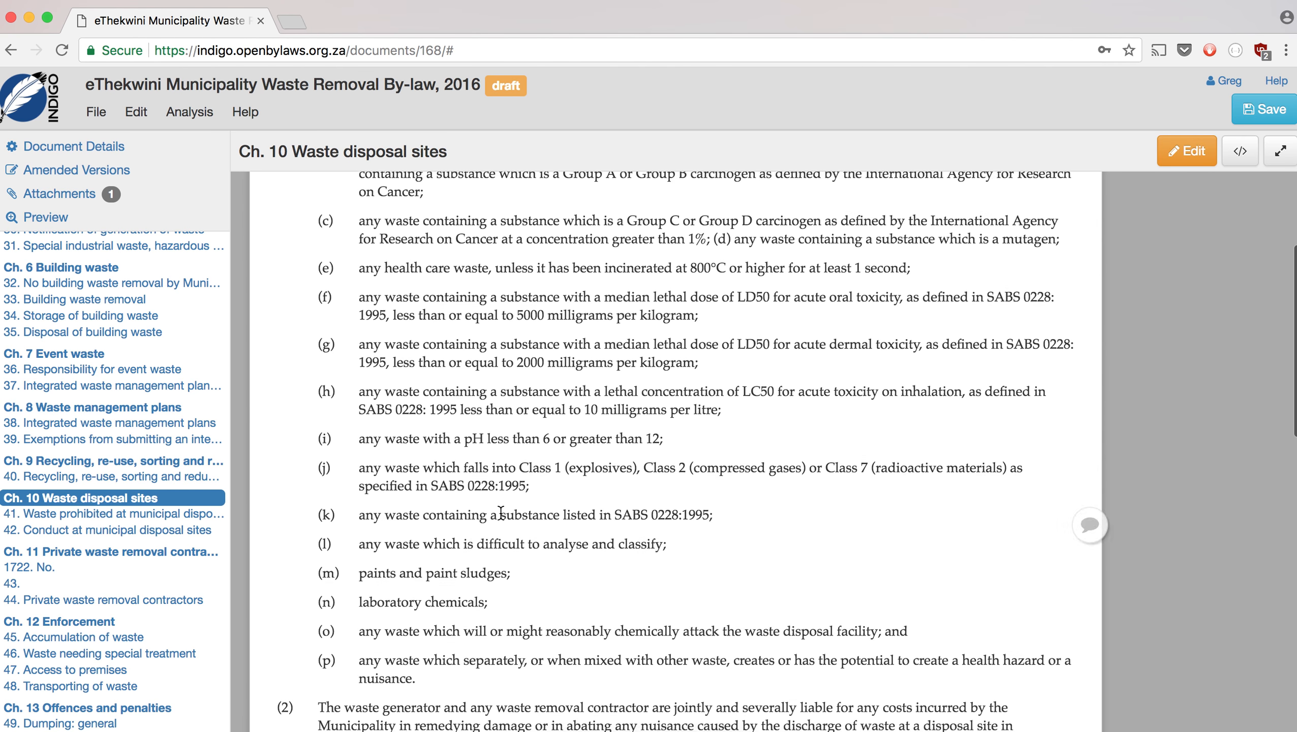
{"action": "scroll", "coordinate": [501, 512], "scroll_direction": "down", "scroll_amount": 10}
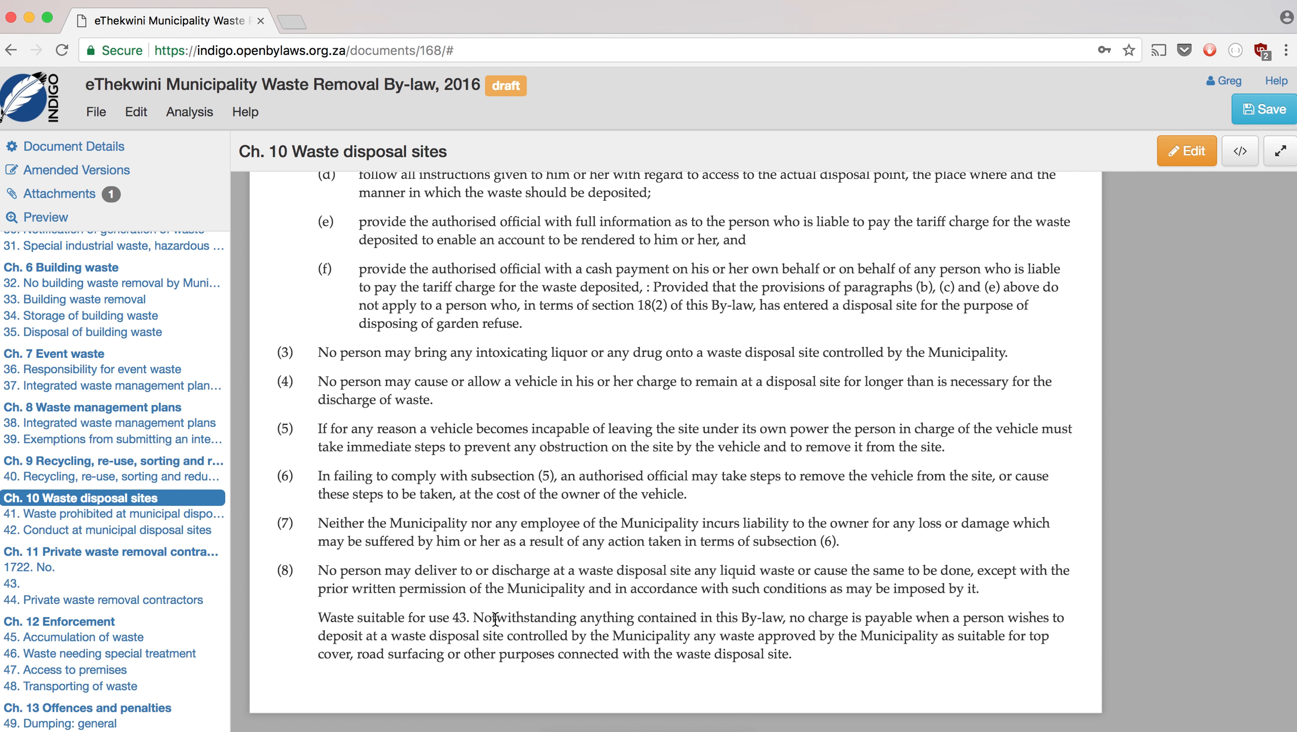
{"action": "scroll", "coordinate": [866, 326], "scroll_direction": "up", "scroll_amount": 10}
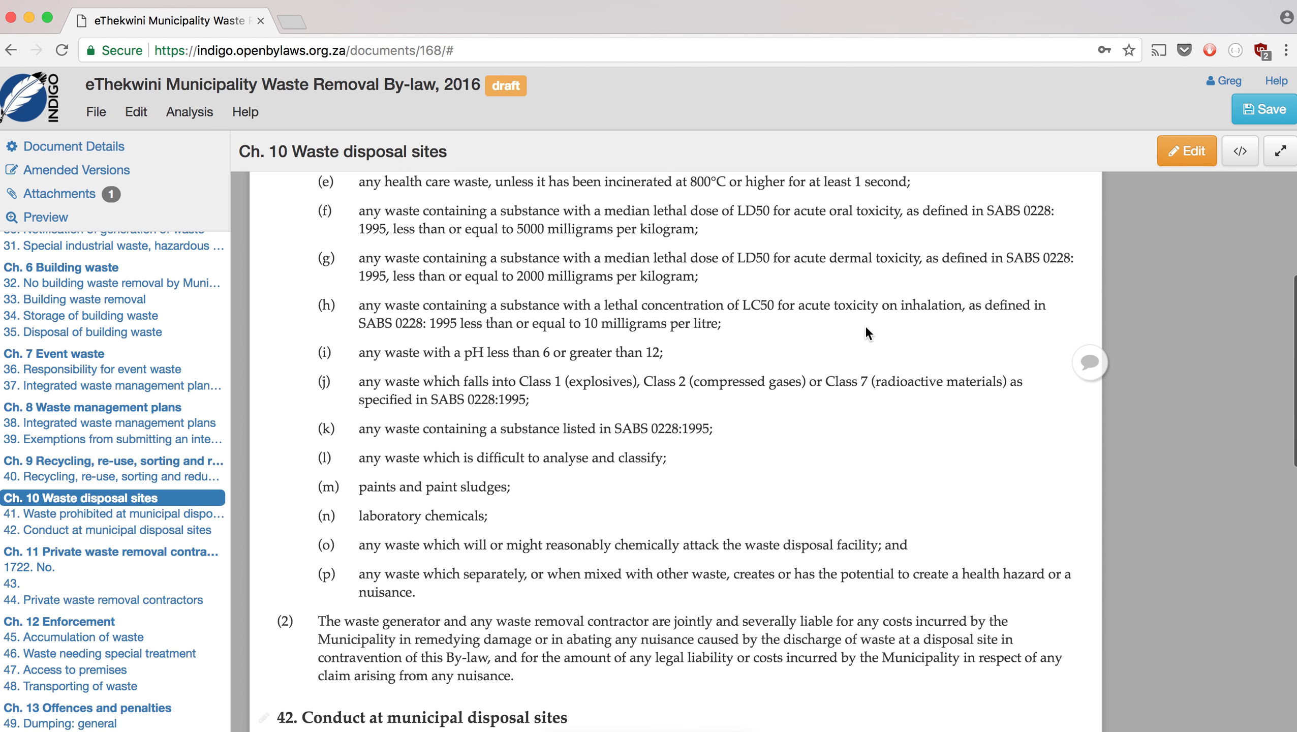
{"action": "scroll", "coordinate": [413, 559], "scroll_direction": "down", "scroll_amount": 10}
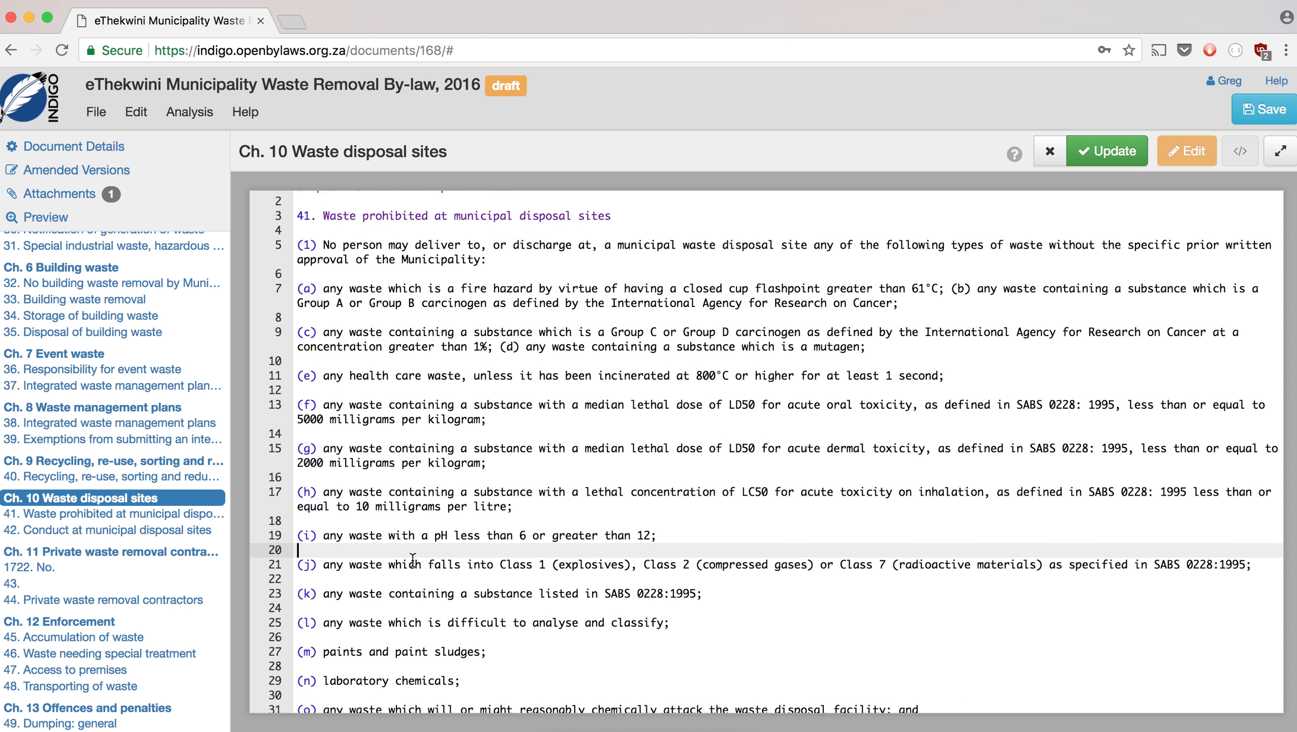
{"action": "left_click", "coordinate": [469, 658]}
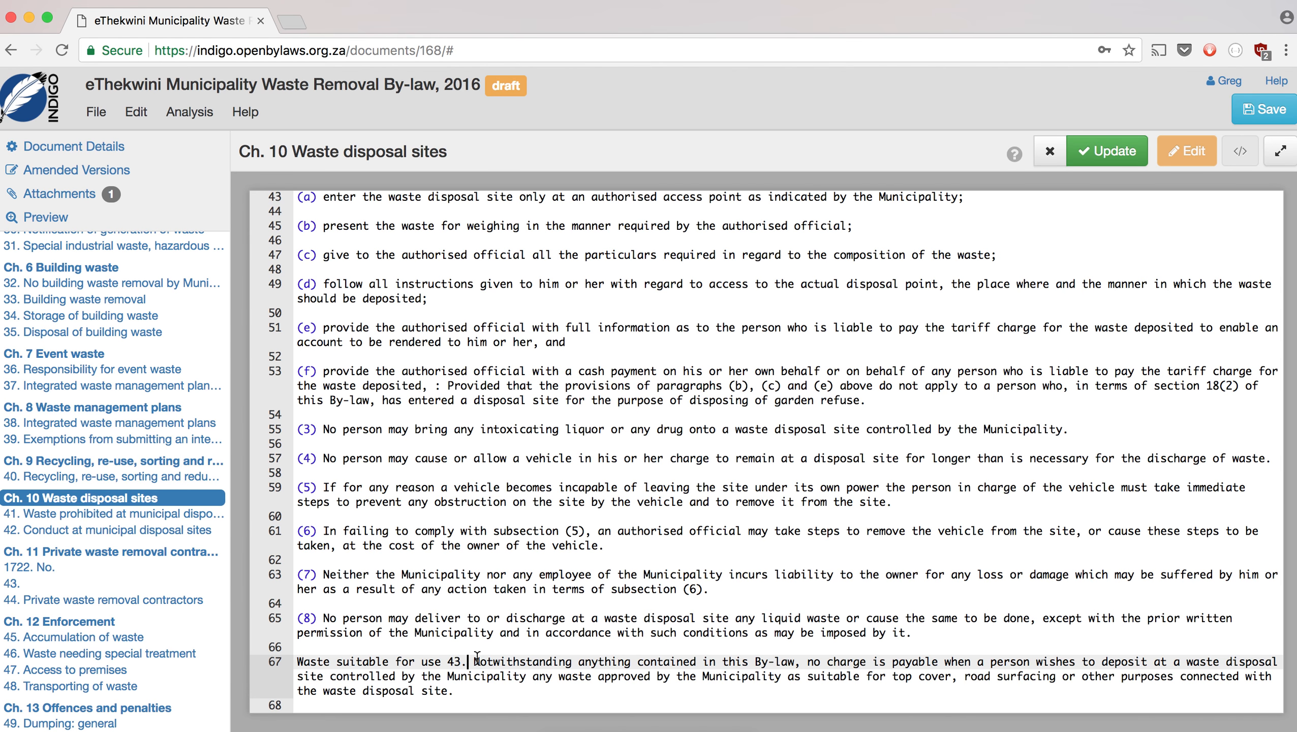
{"action": "key", "text": "BackSpace"}
{"action": "key", "text": "BackSpace"}
{"action": "key", "text": "BackSpace"}
{"action": "key", "text": "BackSpace"}
{"action": "key", "text": "Return"}
{"action": "key", "text": "Return"}
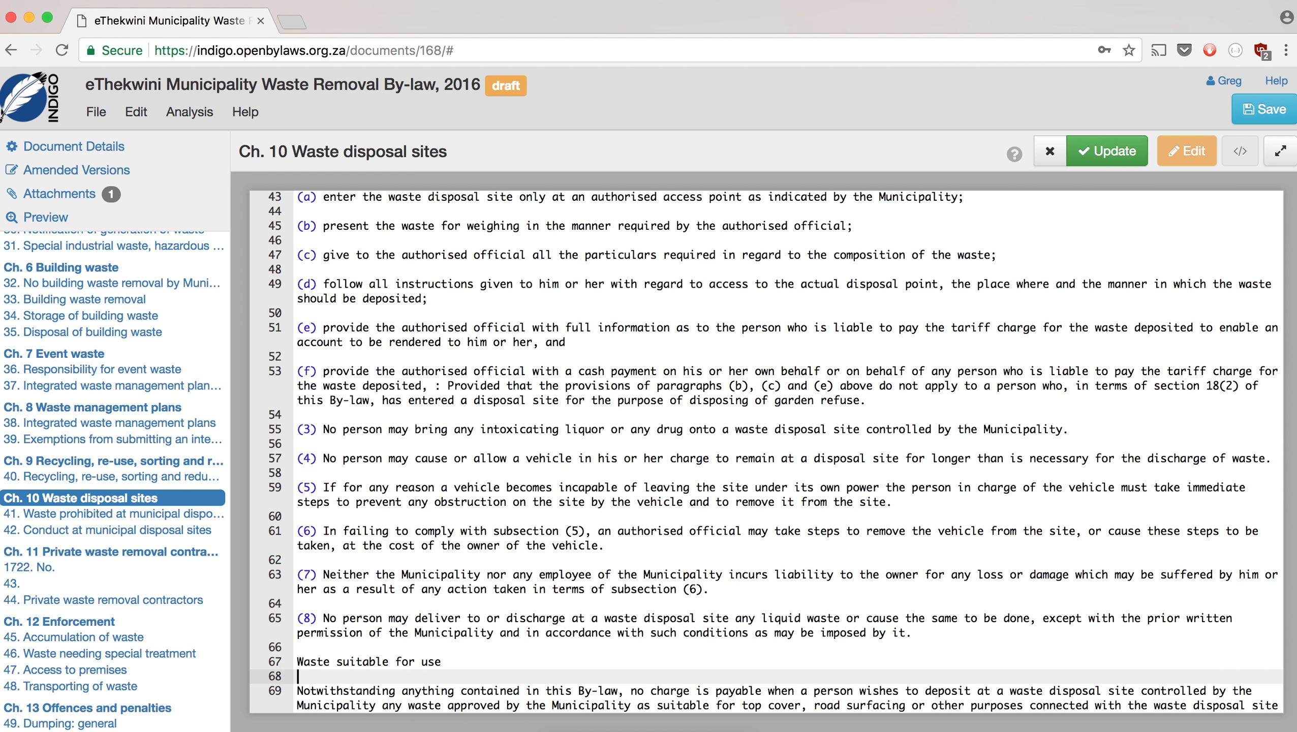
{"action": "key", "text": "Up"}
{"action": "key", "text": "Up"}
{"action": "type", "text": "43"}
{"action": "scroll", "coordinate": [1048, 416], "scroll_direction": "down", "scroll_amount": 2}
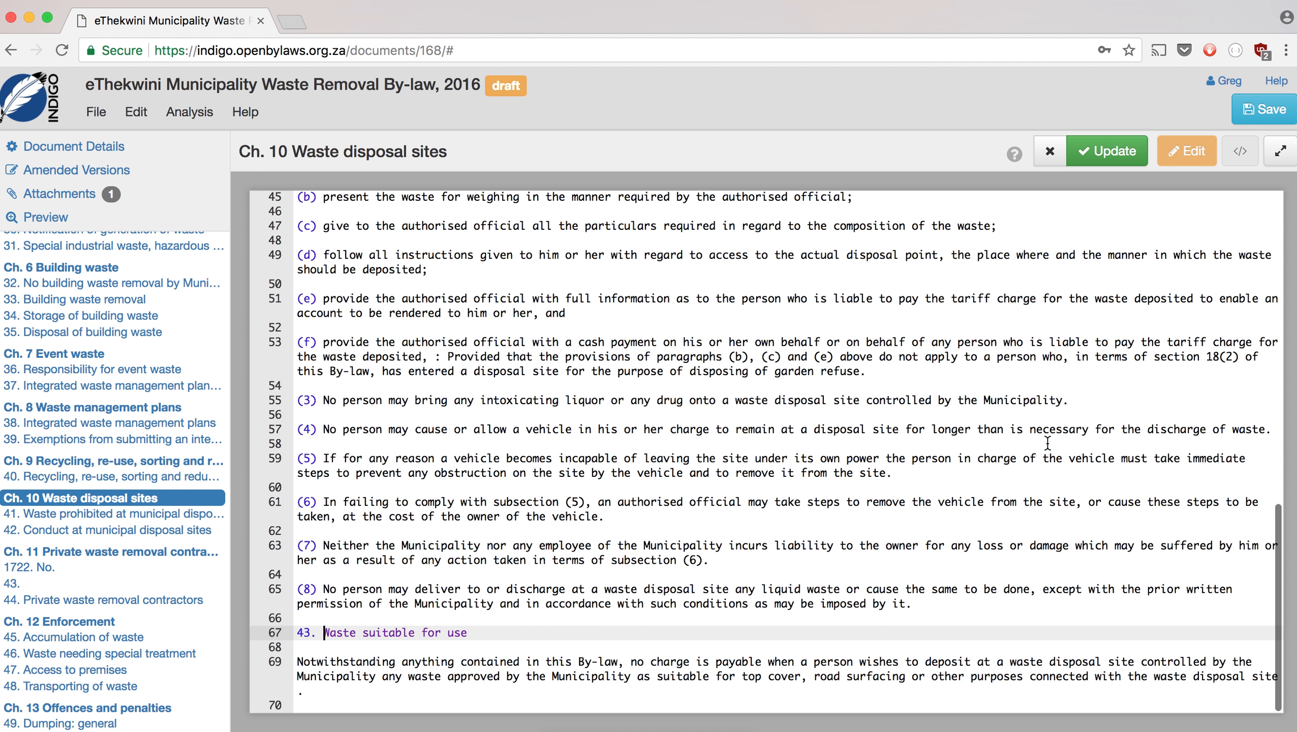
{"action": "left_click", "coordinate": [1099, 152]}
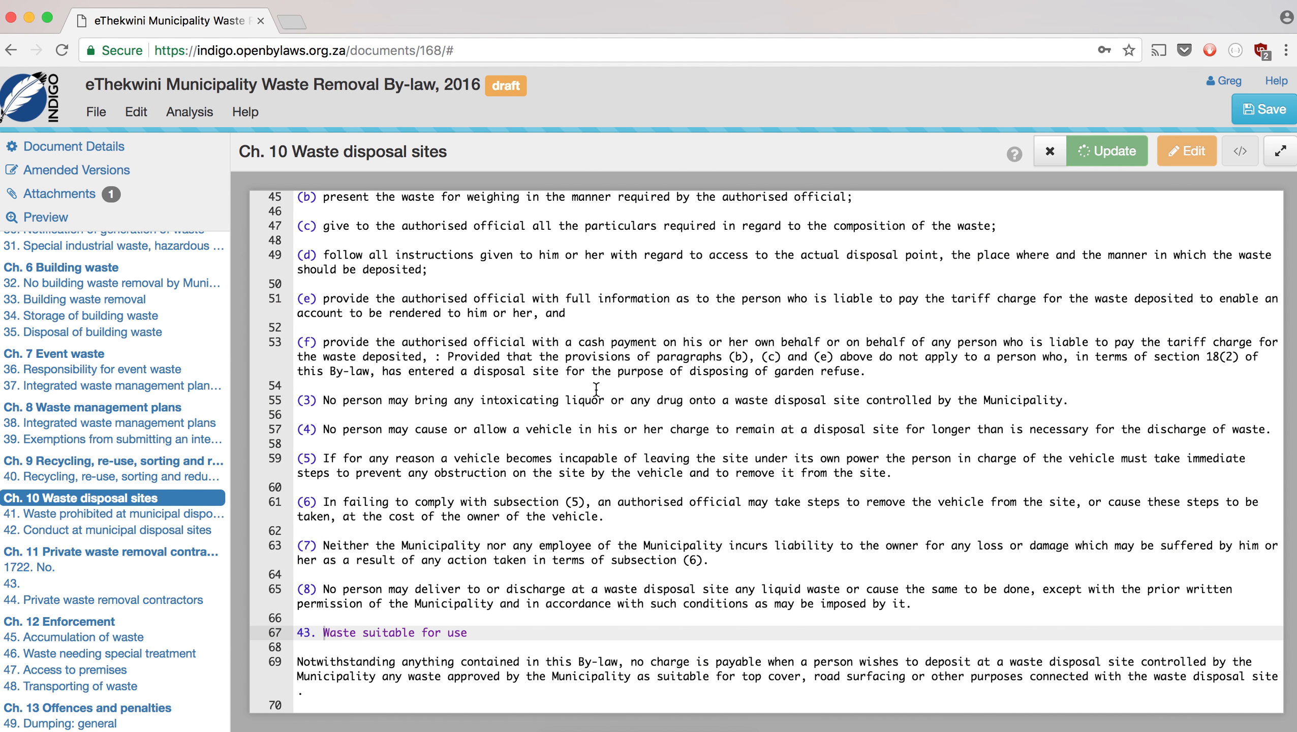
{"action": "scroll", "coordinate": [128, 508], "scroll_direction": "down", "scroll_amount": 5}
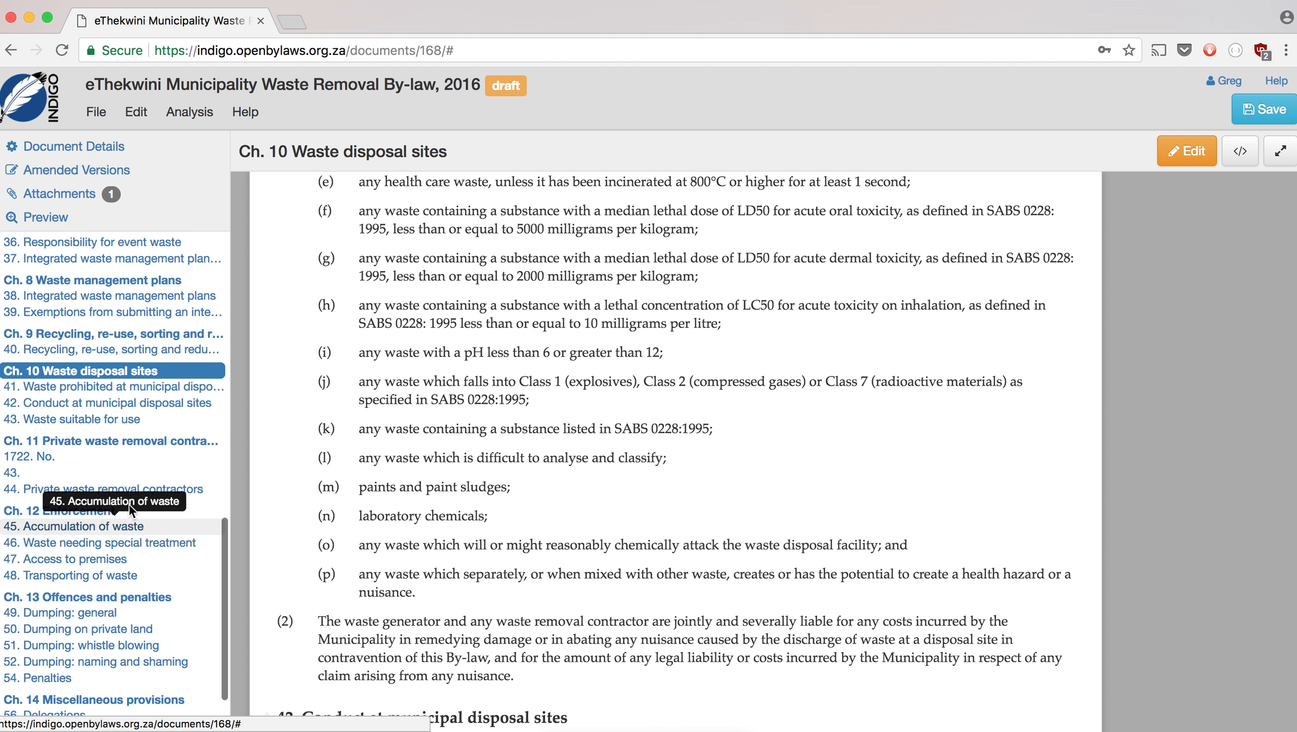
- Delete the stray '1722. No.' and '43.' lines from Chapter 11's source and update
{"action": "left_click", "coordinate": [58, 444]}
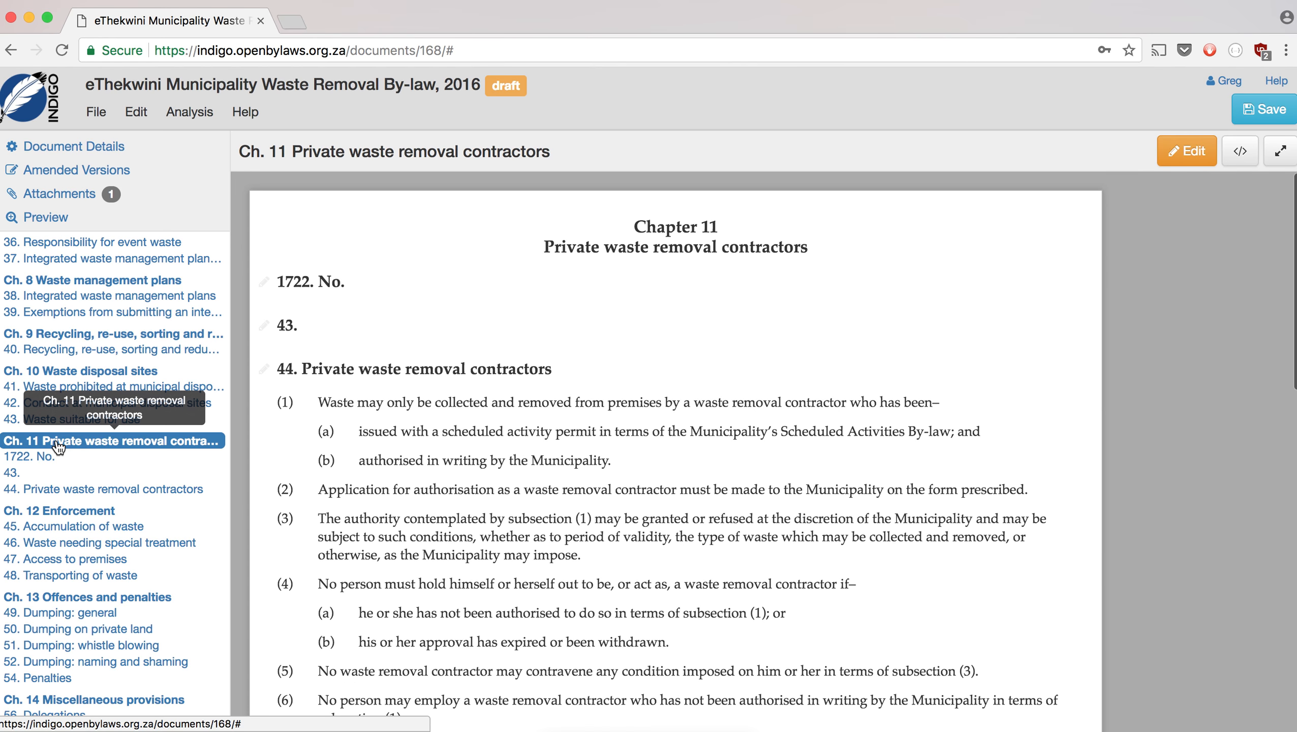
{"action": "left_click", "coordinate": [1177, 166]}
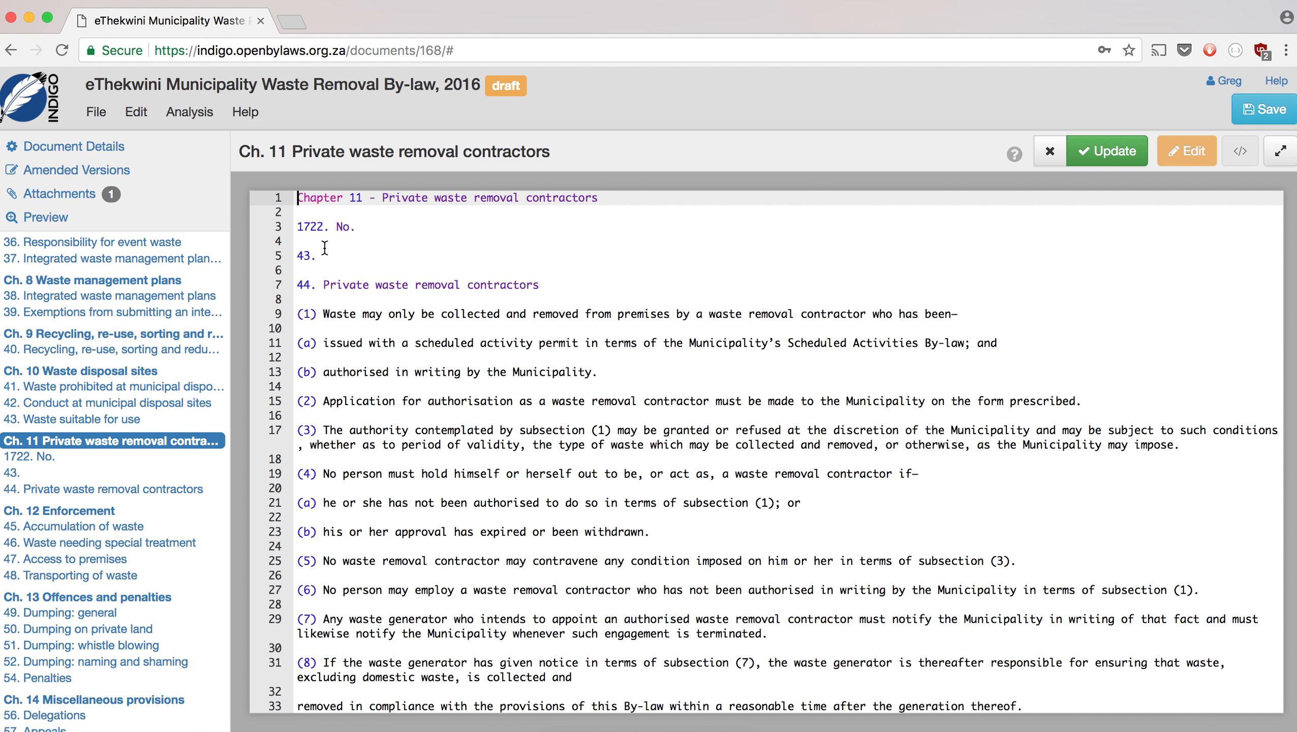
{"action": "left_click_drag", "start_coordinate": [325, 248], "coordinate": [300, 212]}
{"action": "key", "text": "BackSpace"}
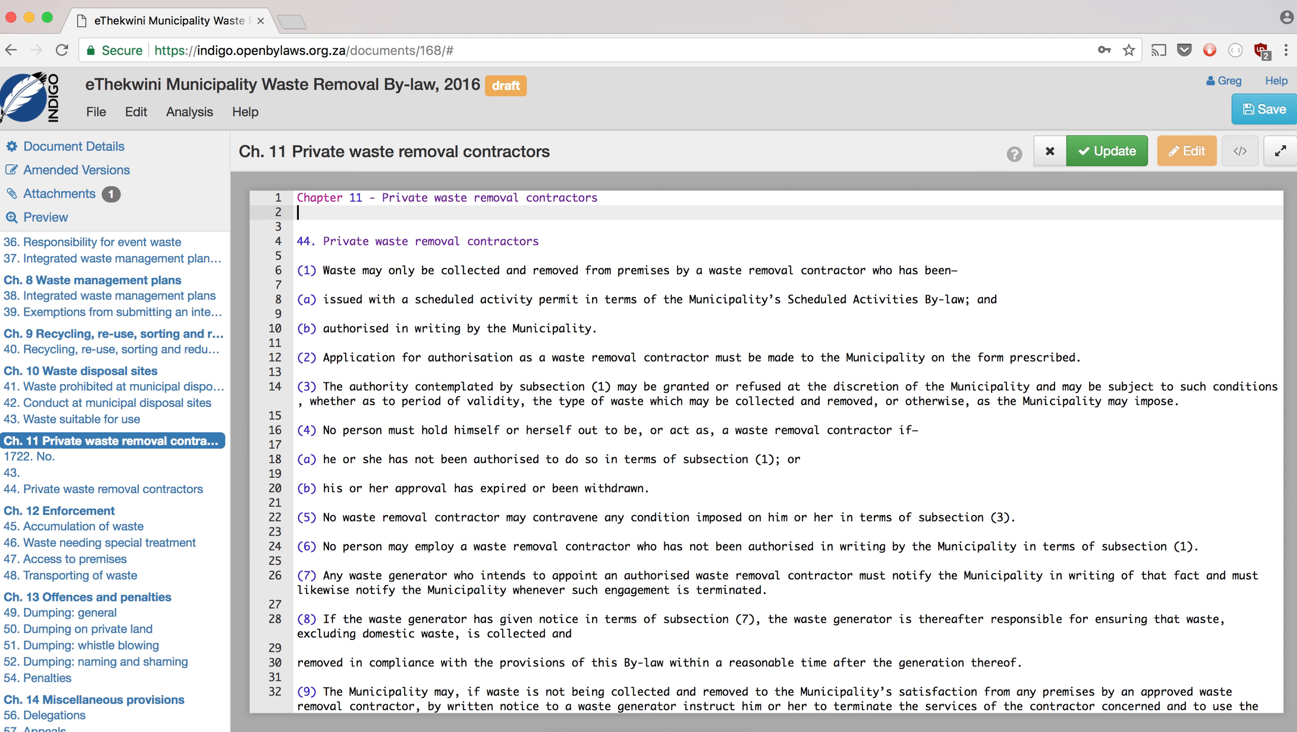
{"action": "key", "text": "BackSpace"}
{"action": "left_click", "coordinate": [1096, 152]}
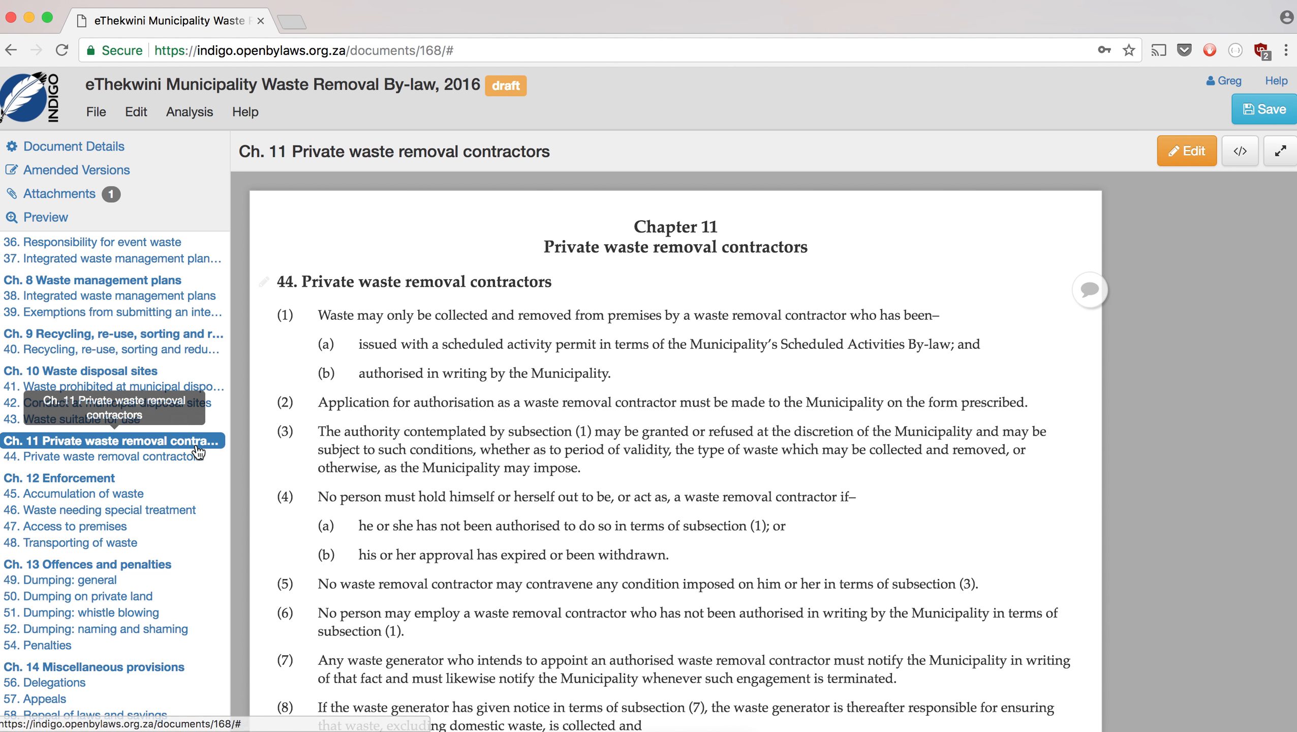
- Remove the stray 'No. 1722 45' line from Chapter 11 and update again
{"action": "scroll", "coordinate": [430, 474], "scroll_direction": "down", "scroll_amount": 15}
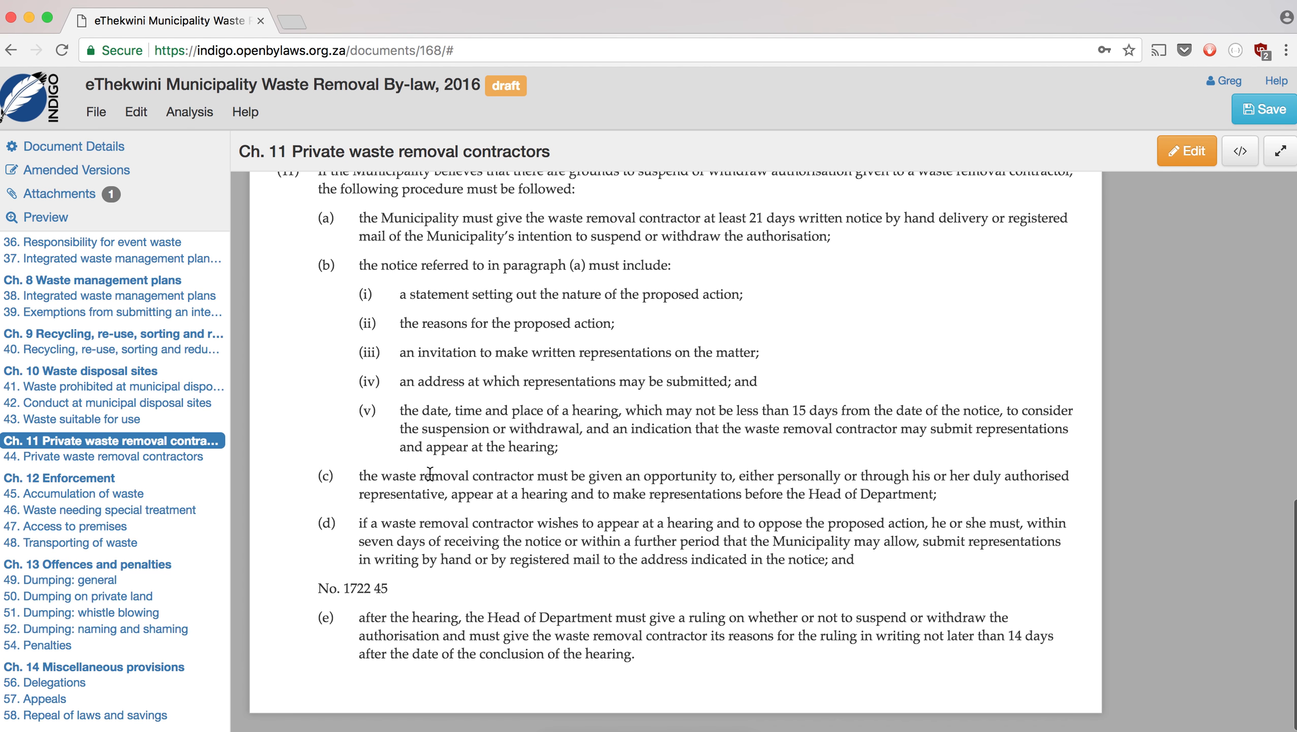
{"action": "scroll", "coordinate": [554, 407], "scroll_direction": "up", "scroll_amount": 15}
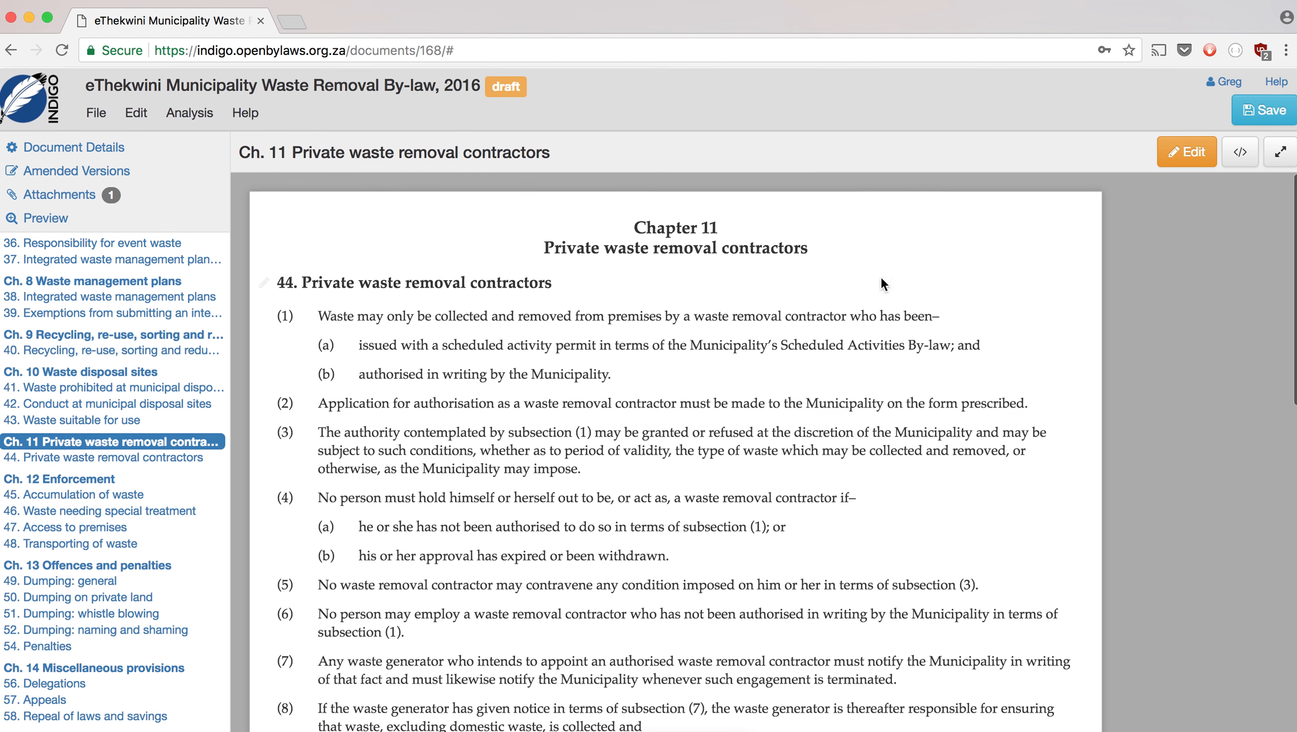
{"action": "left_click", "coordinate": [1186, 151]}
{"action": "scroll", "coordinate": [740, 412], "scroll_direction": "down", "scroll_amount": 10}
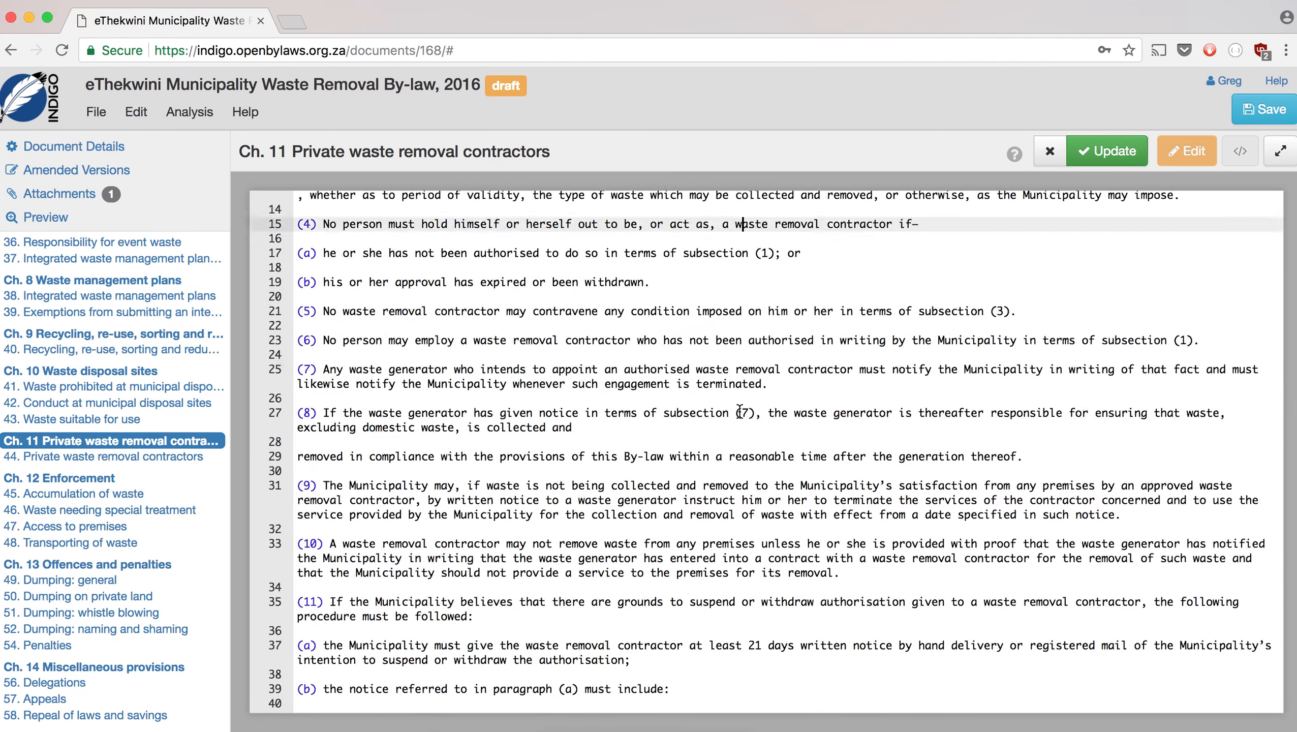
{"action": "left_click_drag", "start_coordinate": [398, 653], "coordinate": [286, 648]}
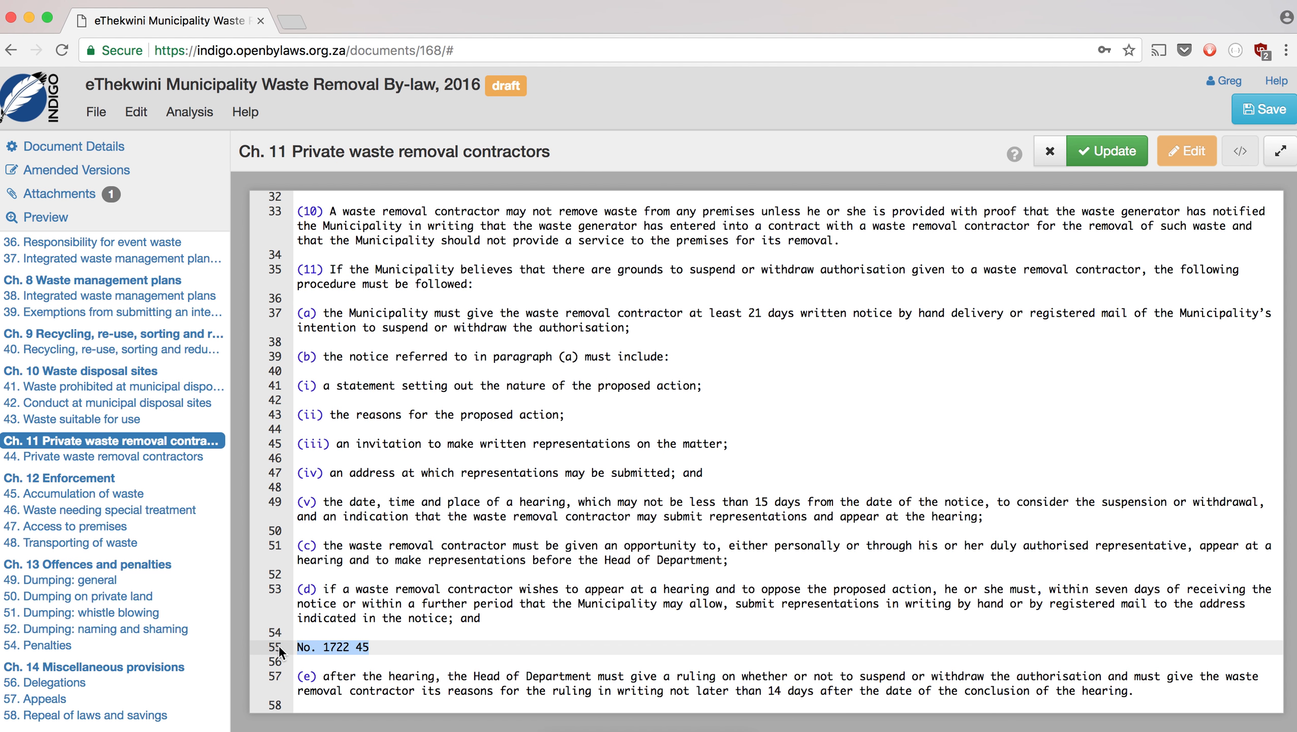
{"action": "key", "text": "BackSpace"}
{"action": "key", "text": "BackSpace"}
{"action": "key", "text": "BackSpace"}
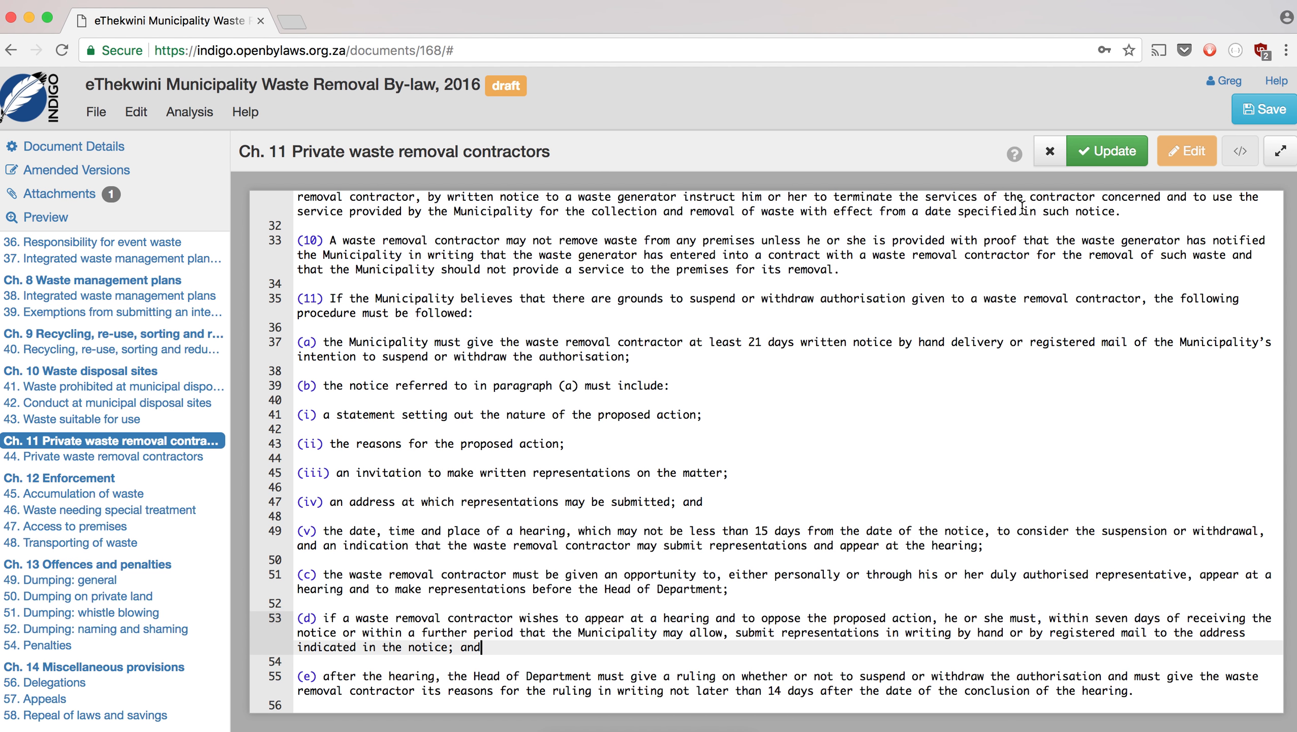
{"action": "left_click", "coordinate": [1108, 151]}
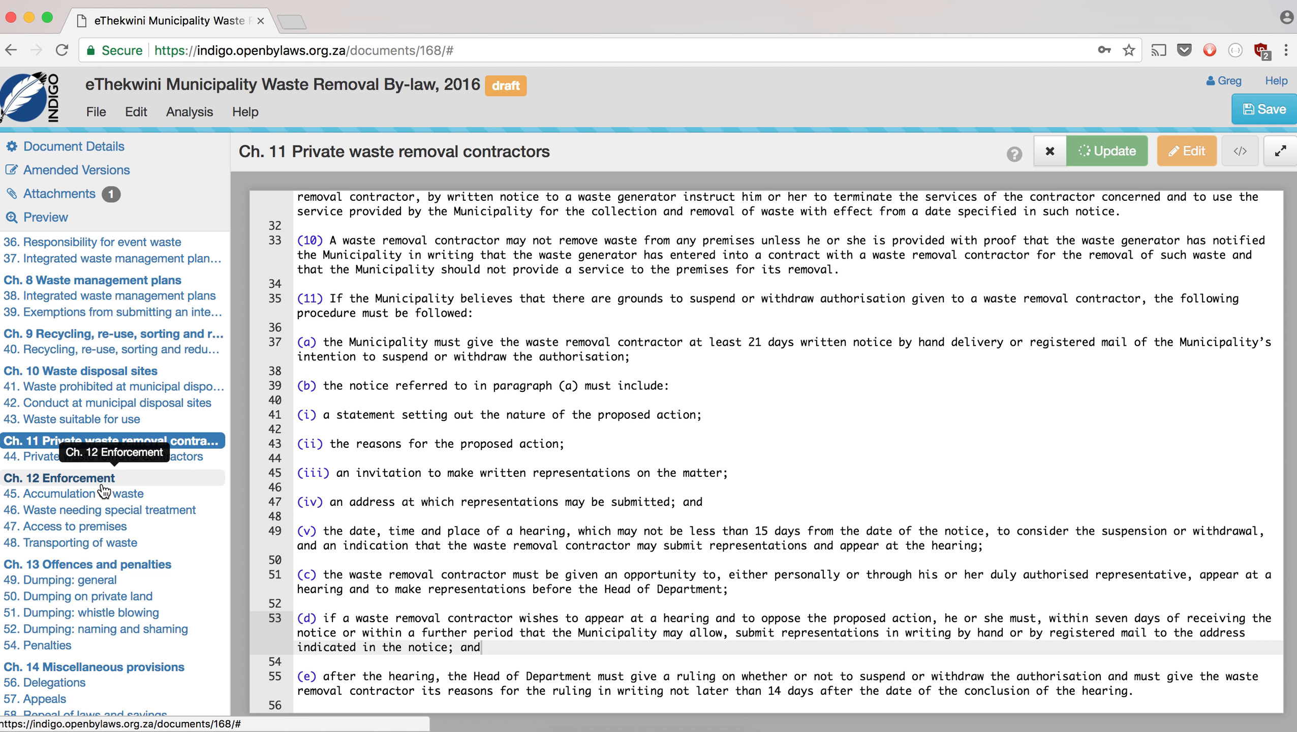
- Open Chapter 12 Enforcement and scroll through its sections
{"action": "scroll", "coordinate": [105, 491], "scroll_direction": "down", "scroll_amount": 1}
{"action": "scroll", "coordinate": [104, 490], "scroll_direction": "down", "scroll_amount": 1}
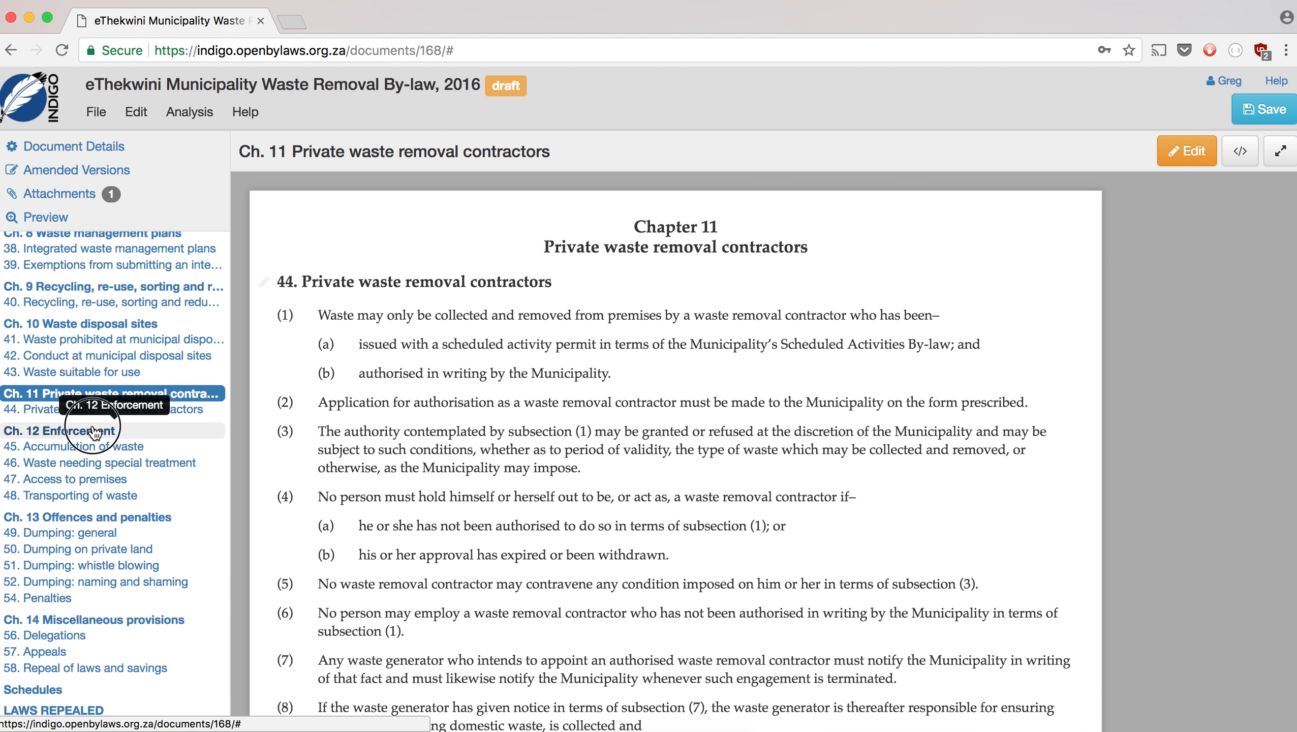
{"action": "left_click", "coordinate": [95, 431]}
{"action": "scroll", "coordinate": [385, 434], "scroll_direction": "down", "scroll_amount": 7}
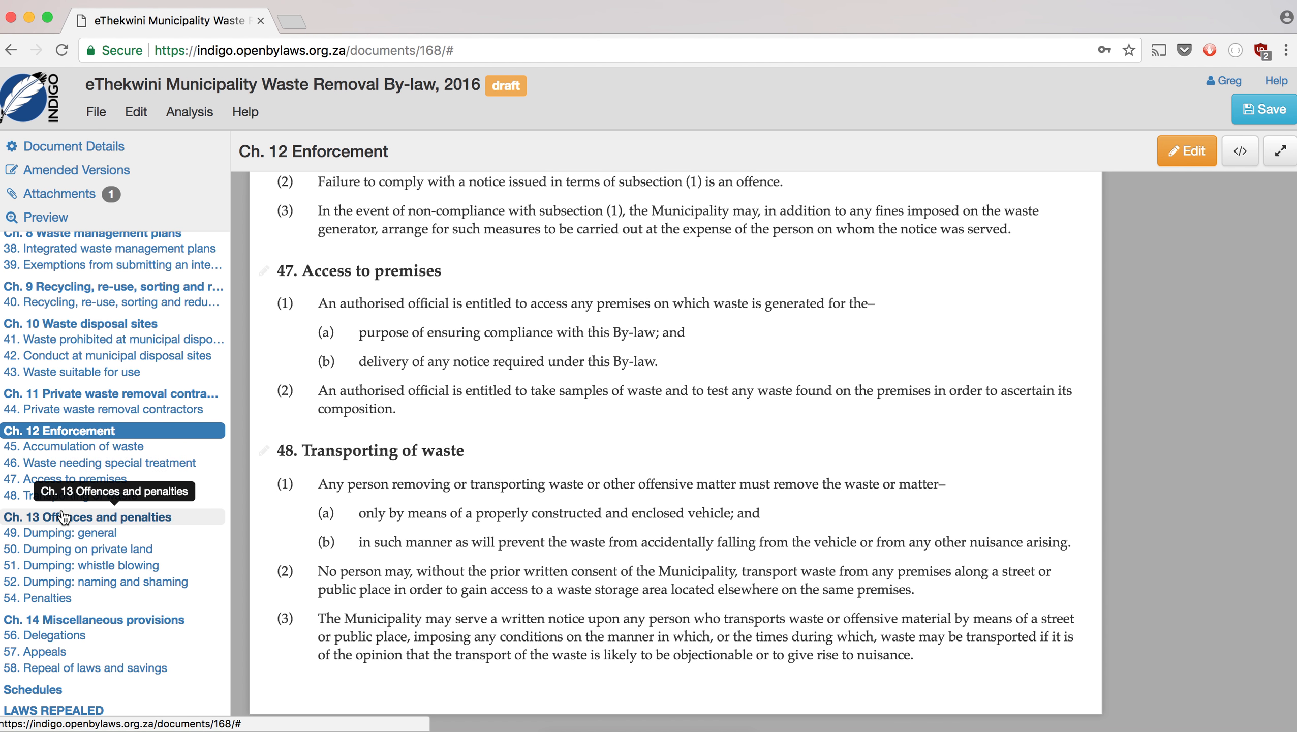
- In Chapter 13 Offences and penalties' source, delete the 'No. 1722 47' line from section 49
{"action": "left_click", "coordinate": [63, 517]}
{"action": "scroll", "coordinate": [488, 446], "scroll_direction": "down", "scroll_amount": 1}
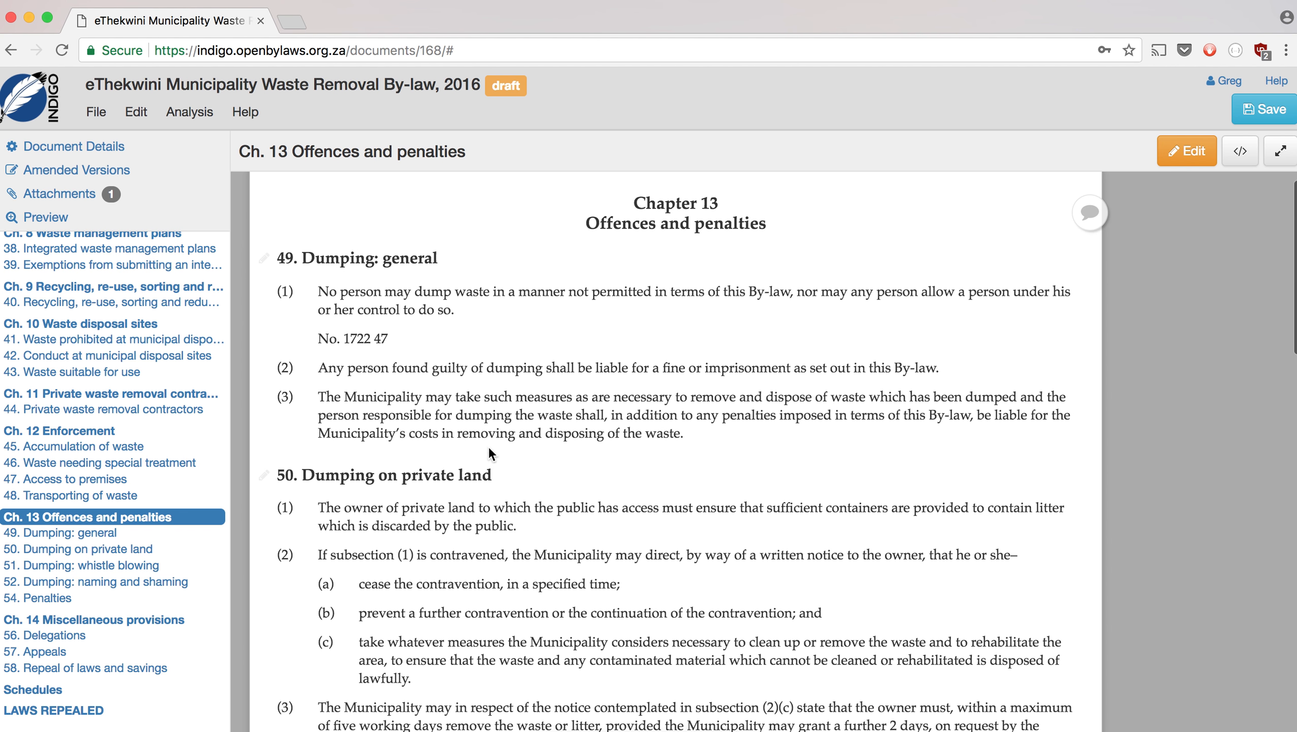
{"action": "left_click", "coordinate": [1173, 153]}
{"action": "left_click", "coordinate": [291, 277]}
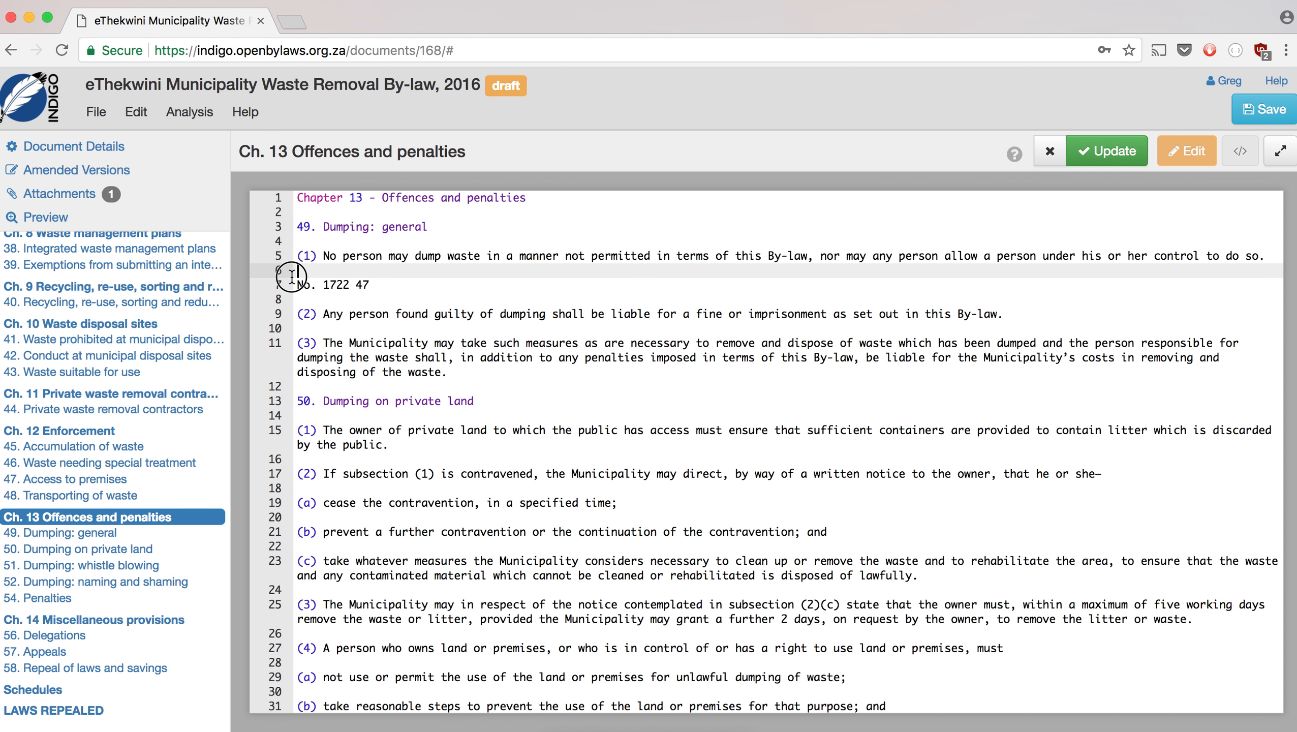
{"action": "left_click", "coordinate": [348, 284]}
{"action": "key", "text": "BackSpace"}
{"action": "key", "text": "BackSpace"}
{"action": "key", "text": "BackSpace"}
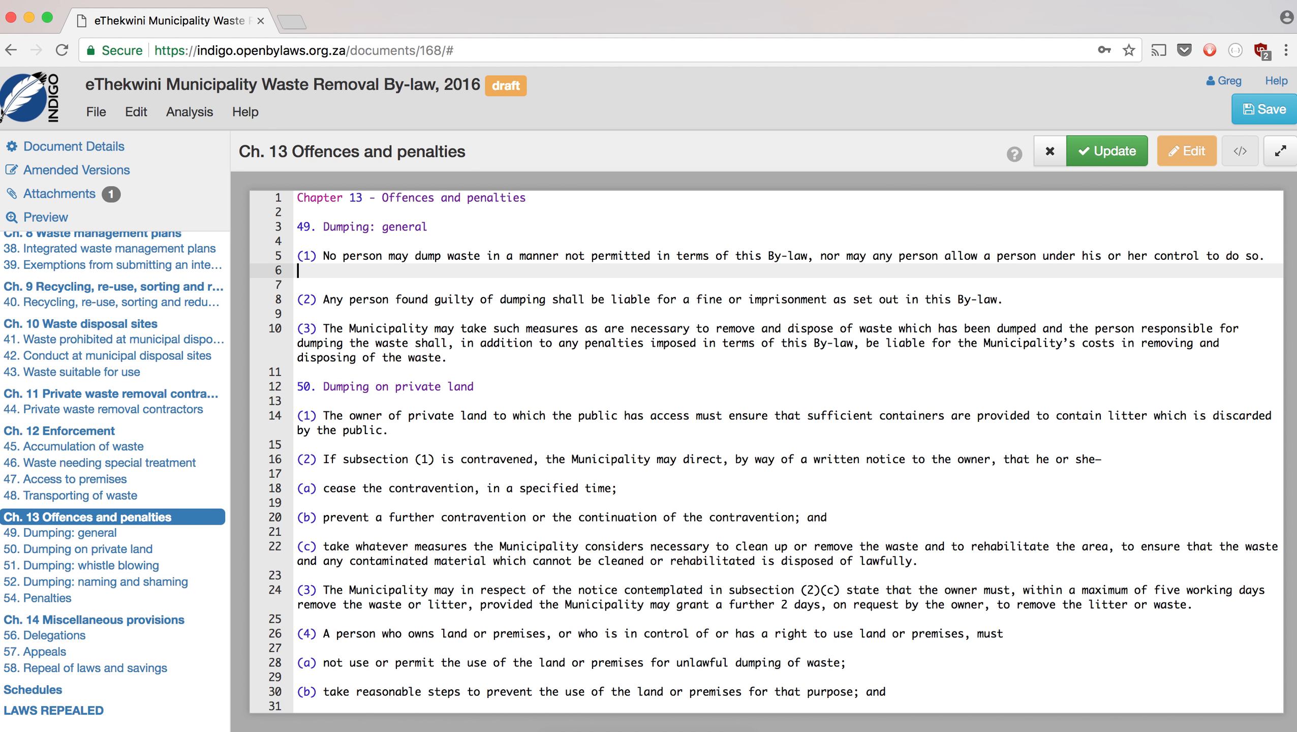
- Locate the line break in section 50(5) and switch to the by-law PDF to compare
{"action": "scroll", "coordinate": [418, 406], "scroll_direction": "down", "scroll_amount": 5}
{"action": "scroll", "coordinate": [418, 406], "scroll_direction": "down", "scroll_amount": 3}
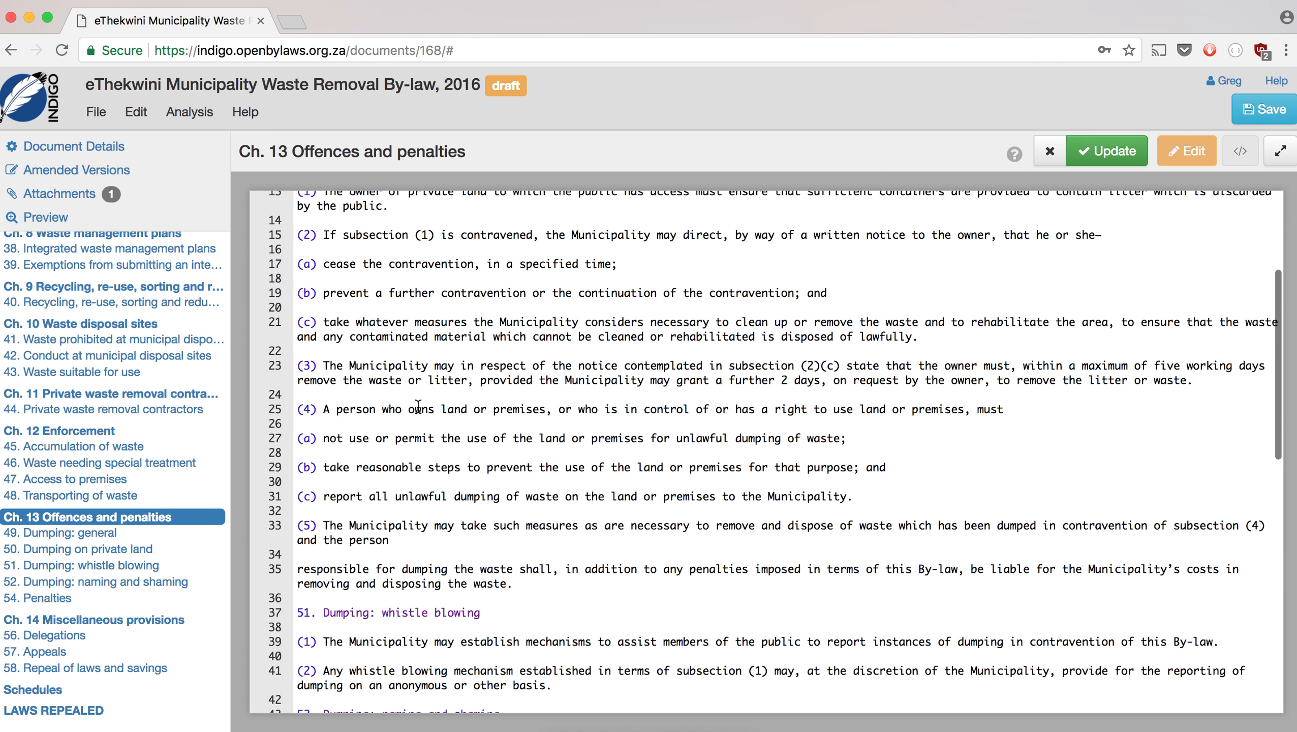
{"action": "scroll", "coordinate": [420, 387], "scroll_direction": "down", "scroll_amount": 8}
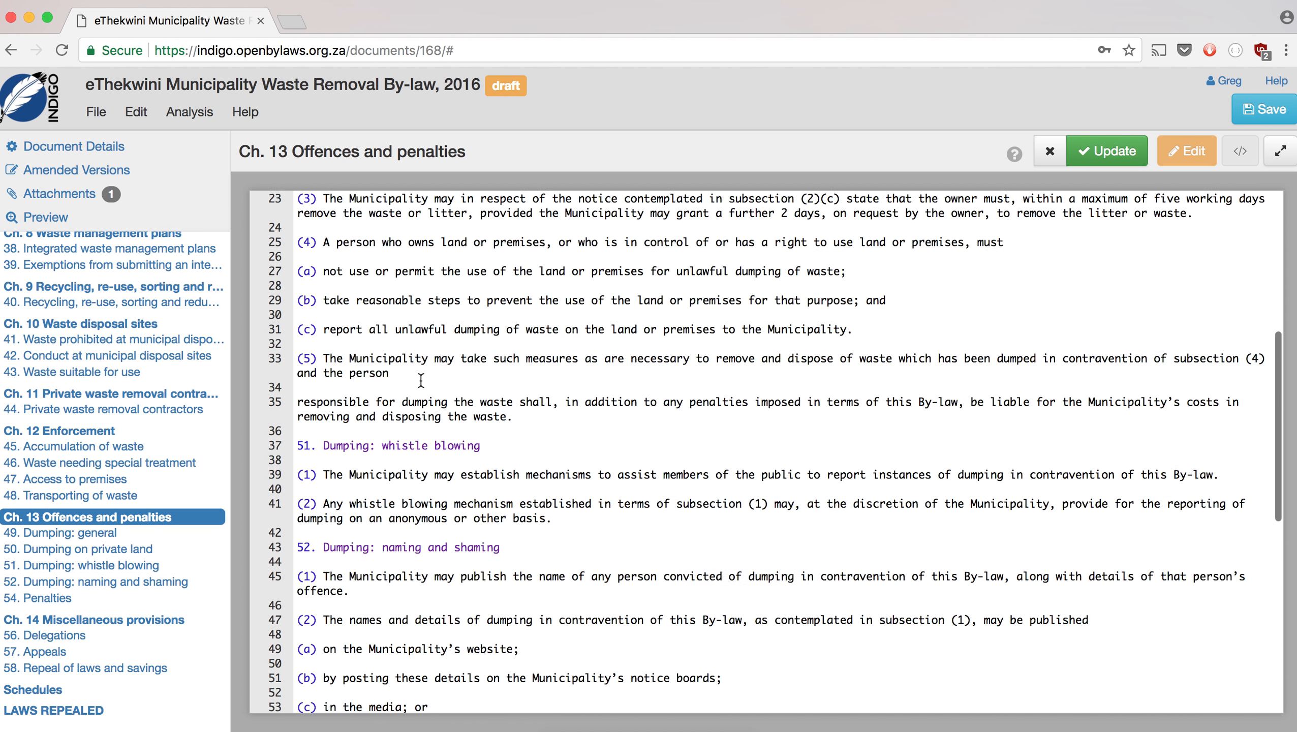
{"action": "scroll", "coordinate": [419, 349], "scroll_direction": "down", "scroll_amount": 1}
{"action": "left_click", "coordinate": [414, 295]}
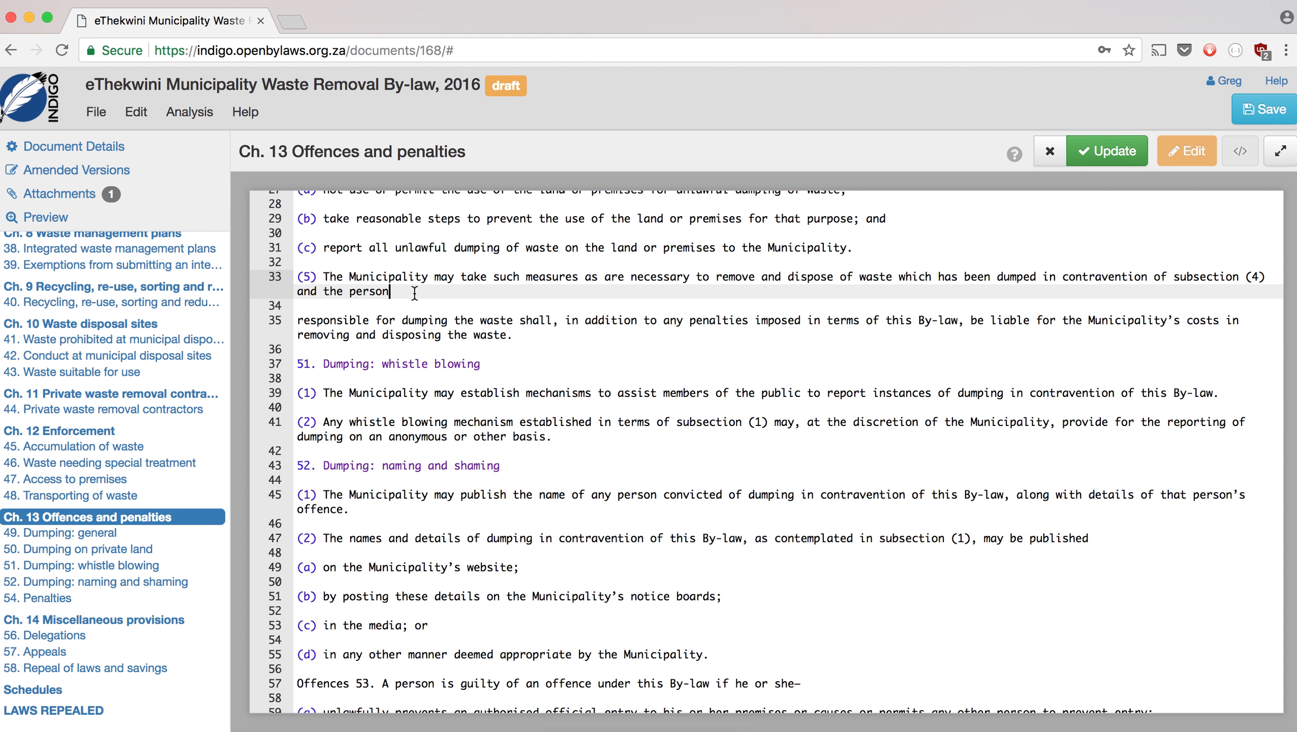
{"action": "scroll", "coordinate": [415, 294], "scroll_direction": "up", "scroll_amount": 7}
{"action": "scroll", "coordinate": [415, 293], "scroll_direction": "up", "scroll_amount": 4}
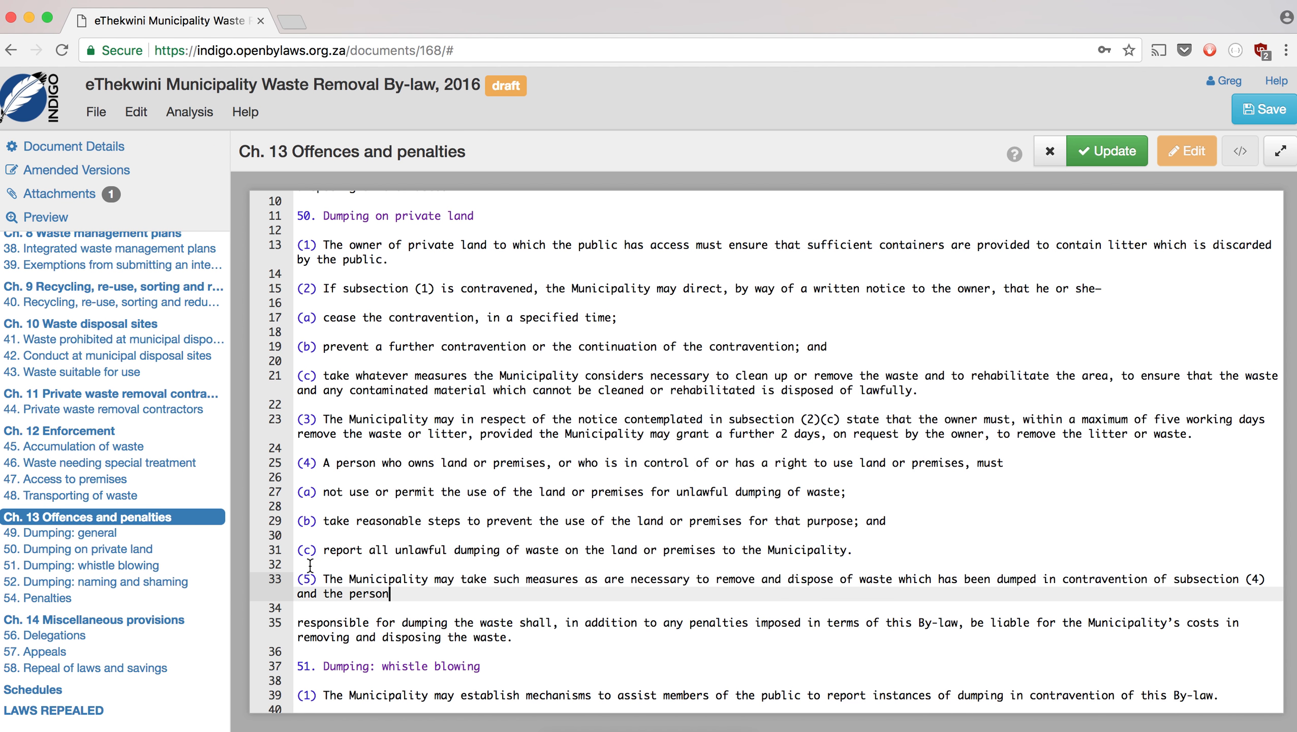
{"action": "left_click", "coordinate": [519, 636]}
{"action": "left_click", "coordinate": [377, 582]}
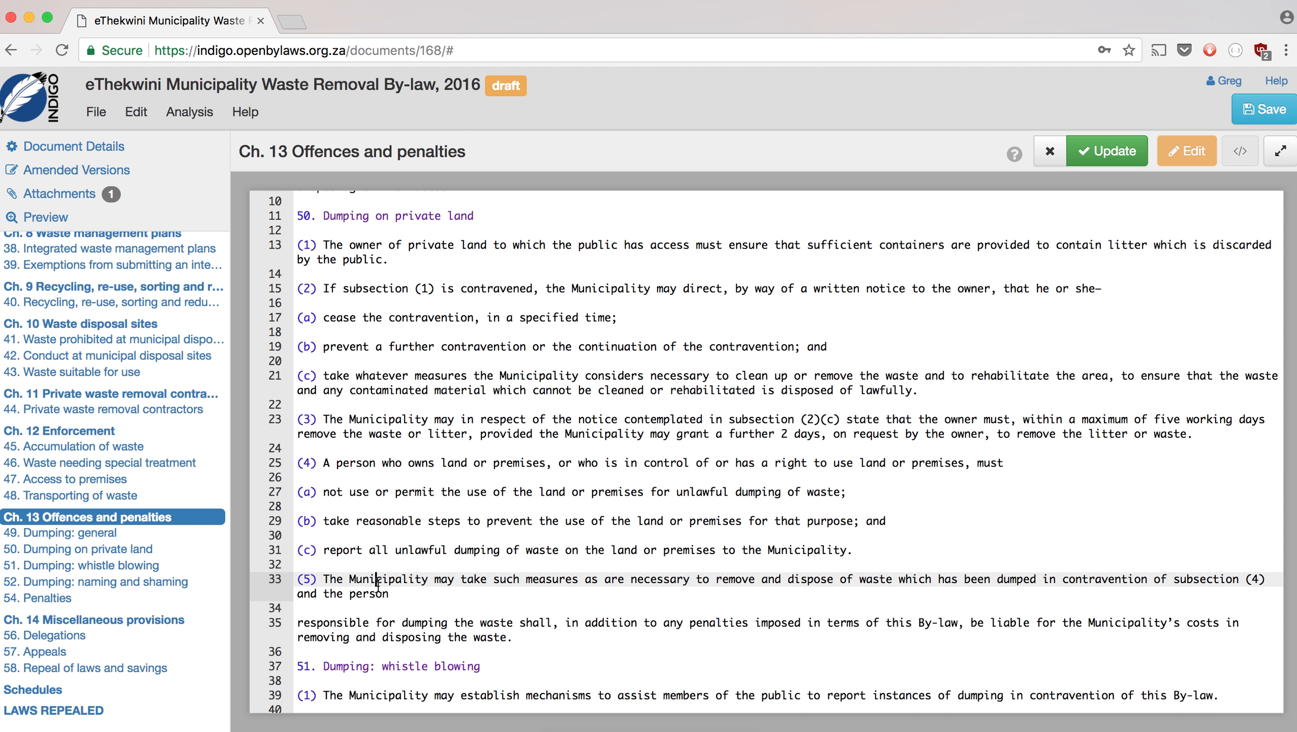
{"action": "key", "text": "super+Tab"}
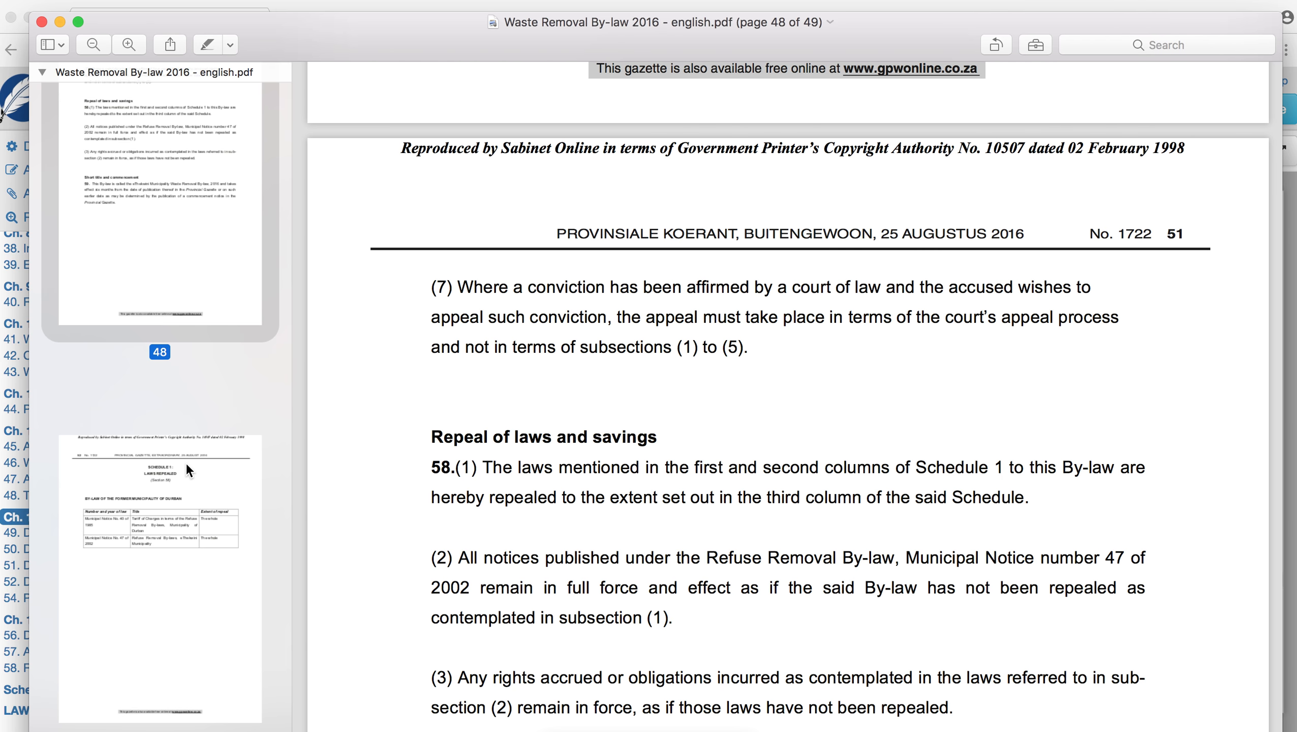
- Check in the PDF how section 50(5) continues onto page 48, then return to its blank line in Indigo
{"action": "scroll", "coordinate": [365, 431], "scroll_direction": "up", "scroll_amount": 20}
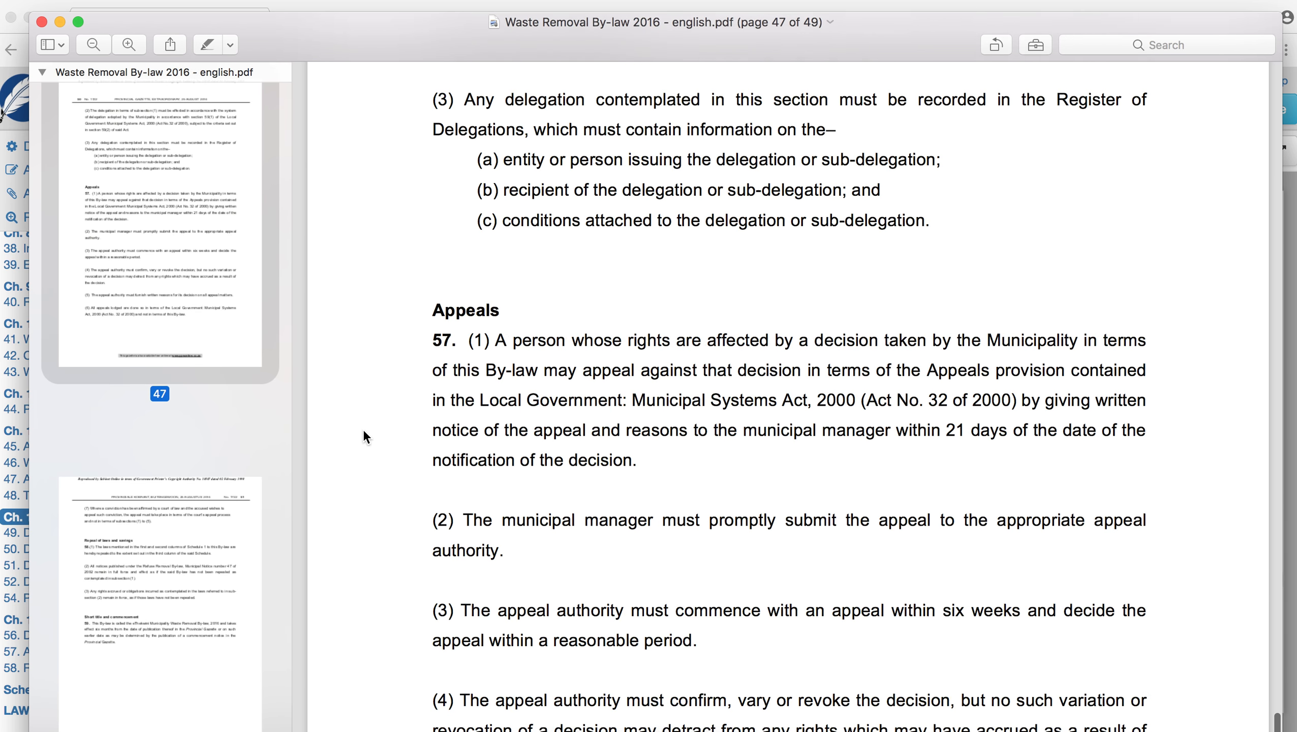
{"action": "scroll", "coordinate": [364, 433], "scroll_direction": "up", "scroll_amount": 20}
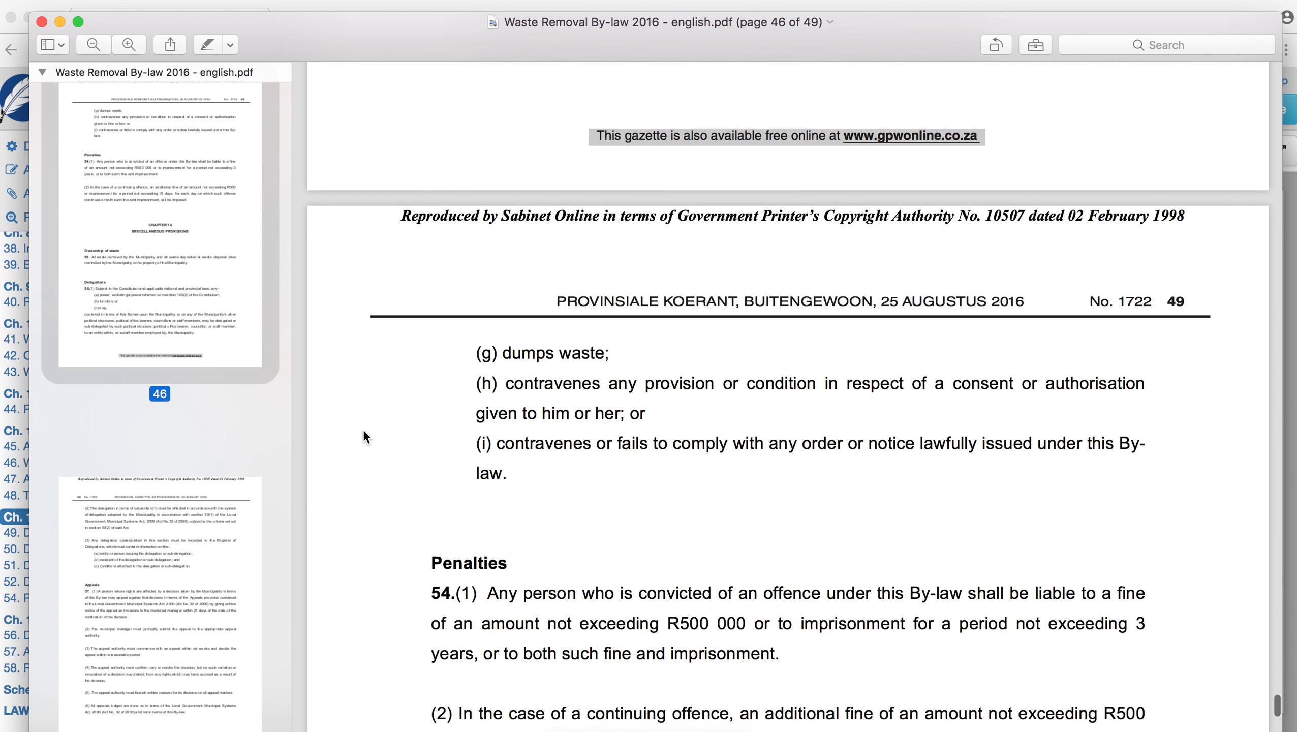
{"action": "scroll", "coordinate": [363, 429], "scroll_direction": "up", "scroll_amount": 15}
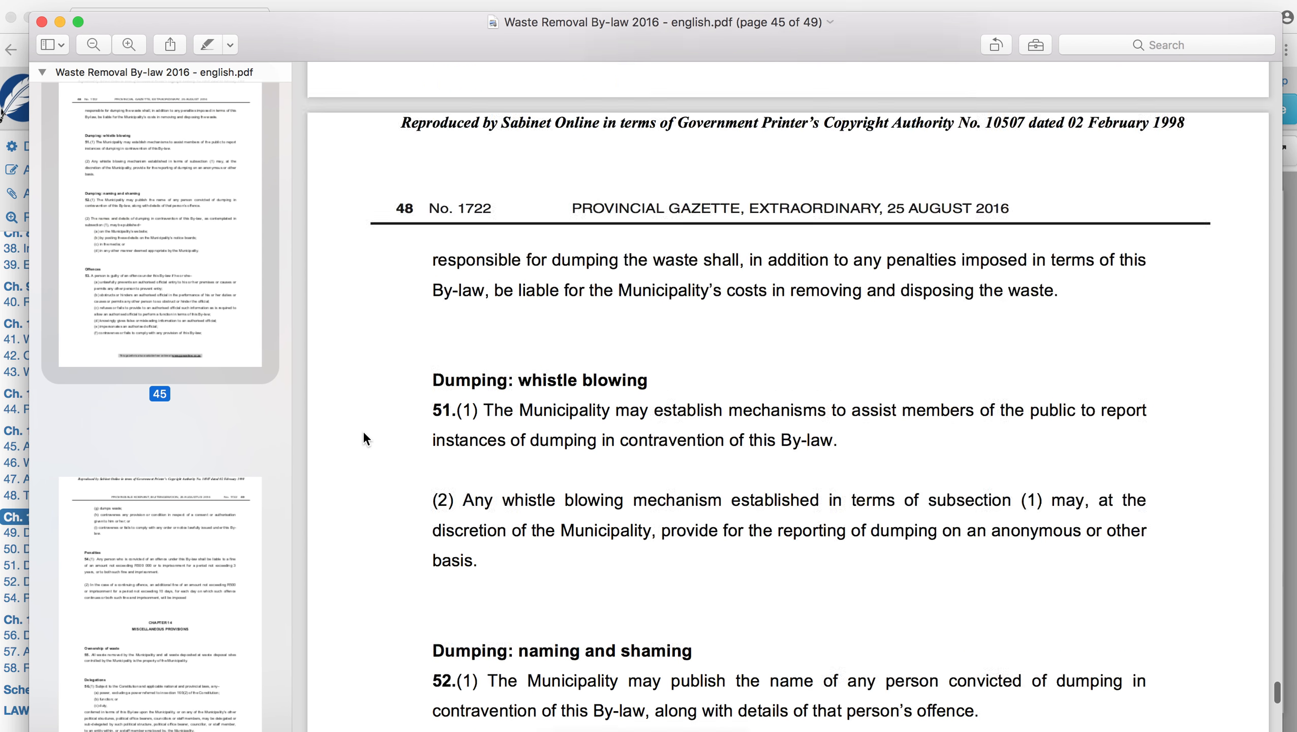
{"action": "scroll", "coordinate": [364, 434], "scroll_direction": "up", "scroll_amount": 15}
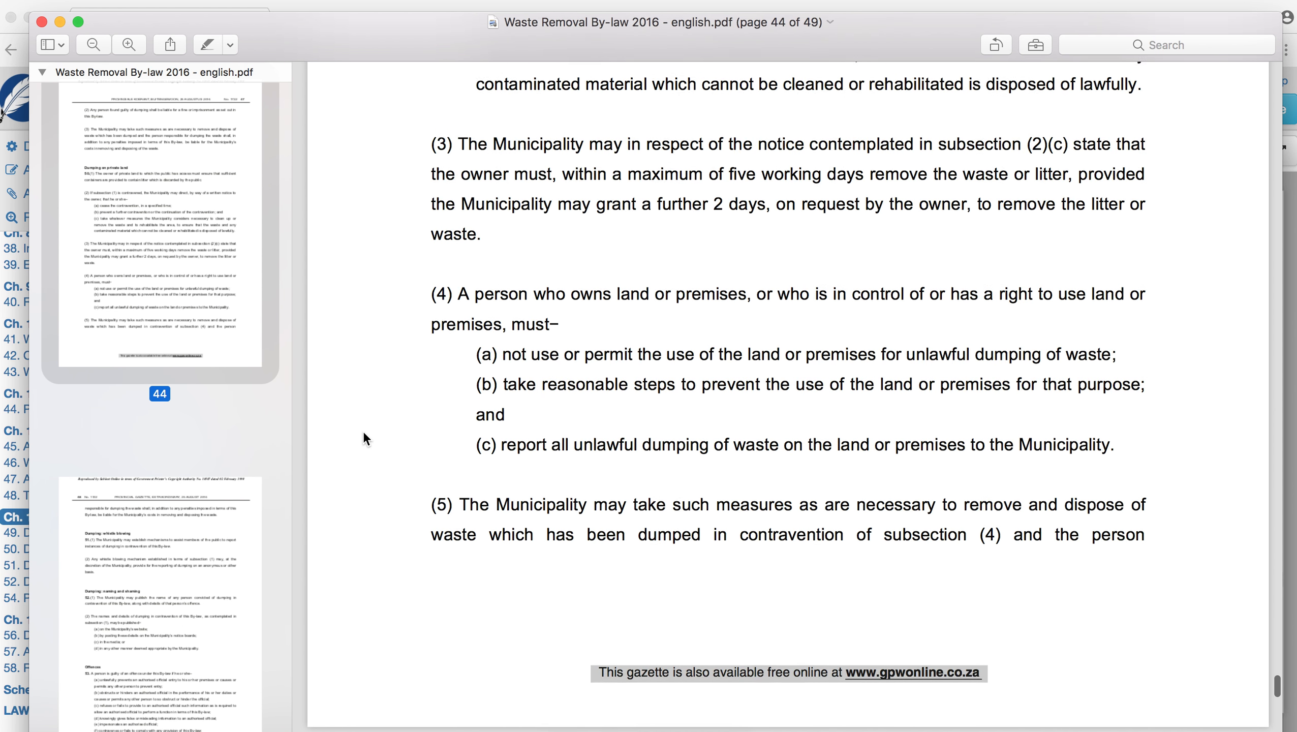
{"action": "scroll", "coordinate": [364, 434], "scroll_direction": "down", "scroll_amount": 15}
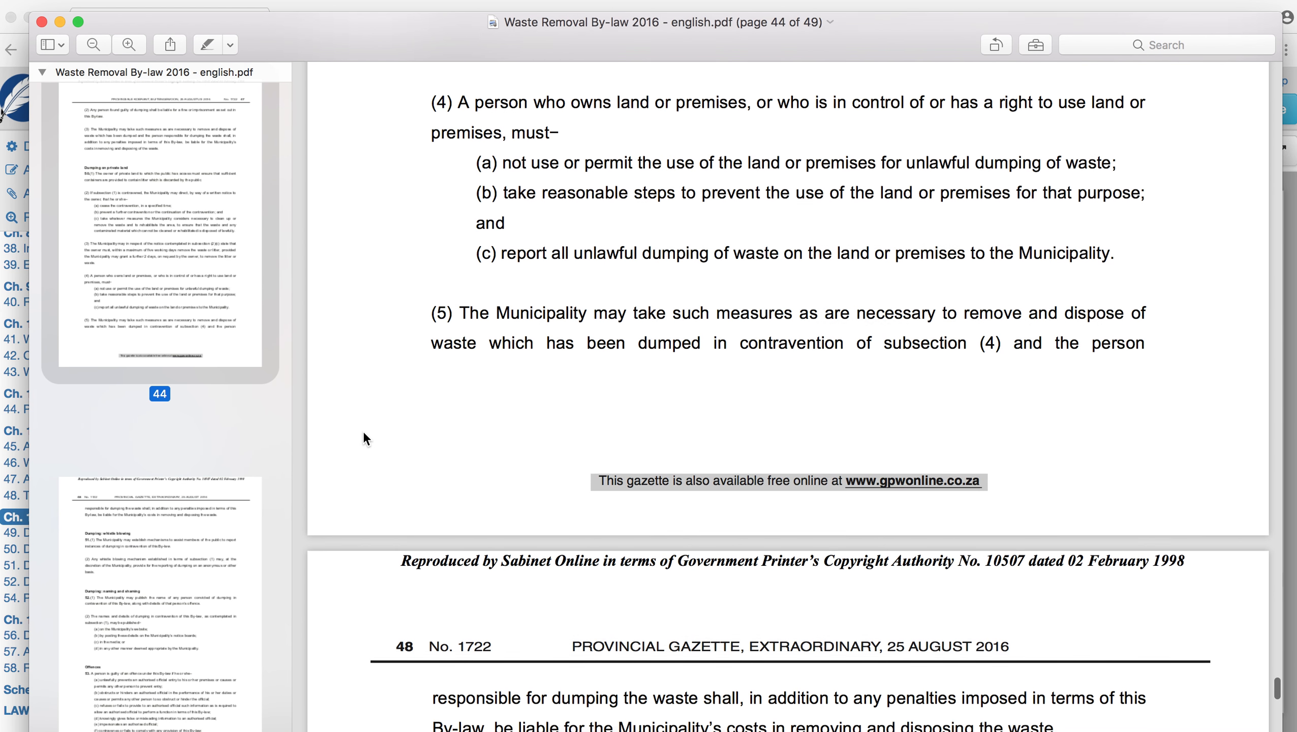
{"action": "scroll", "coordinate": [363, 431], "scroll_direction": "down", "scroll_amount": 2}
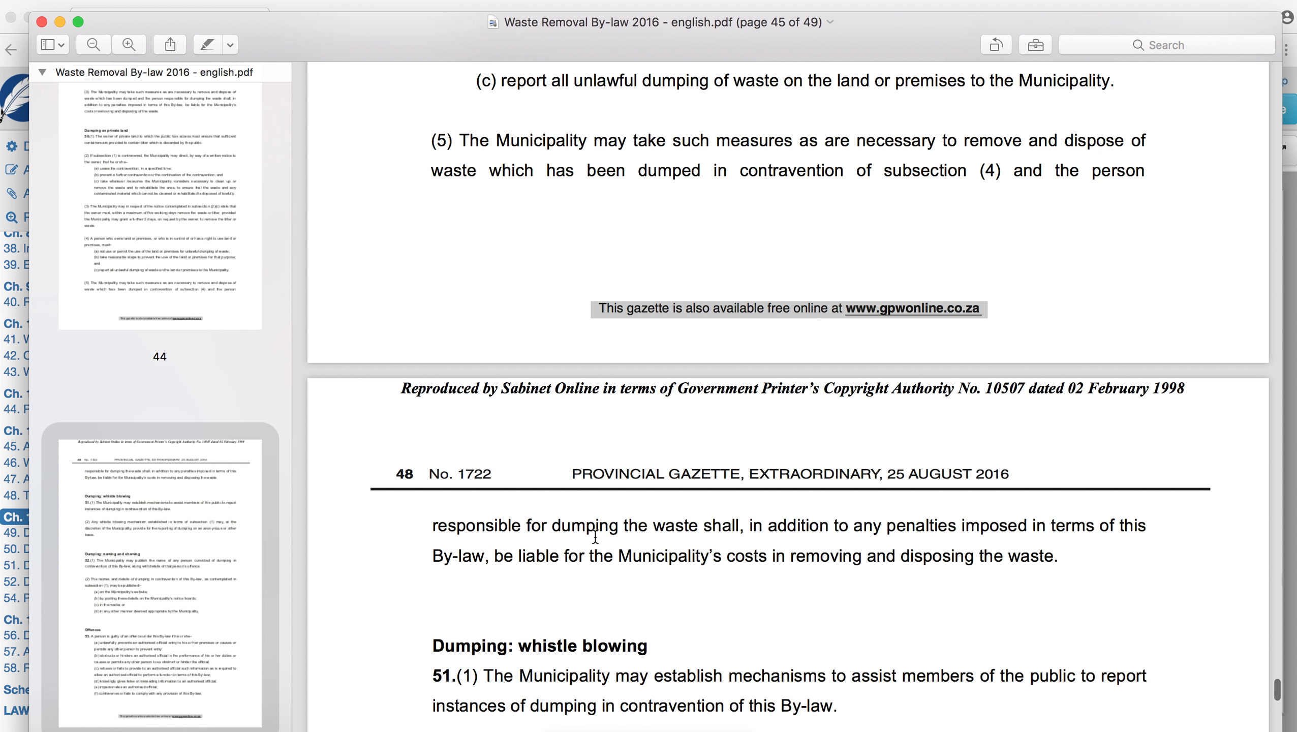
{"action": "key", "text": "super+Tab"}
{"action": "left_click", "coordinate": [450, 606]}
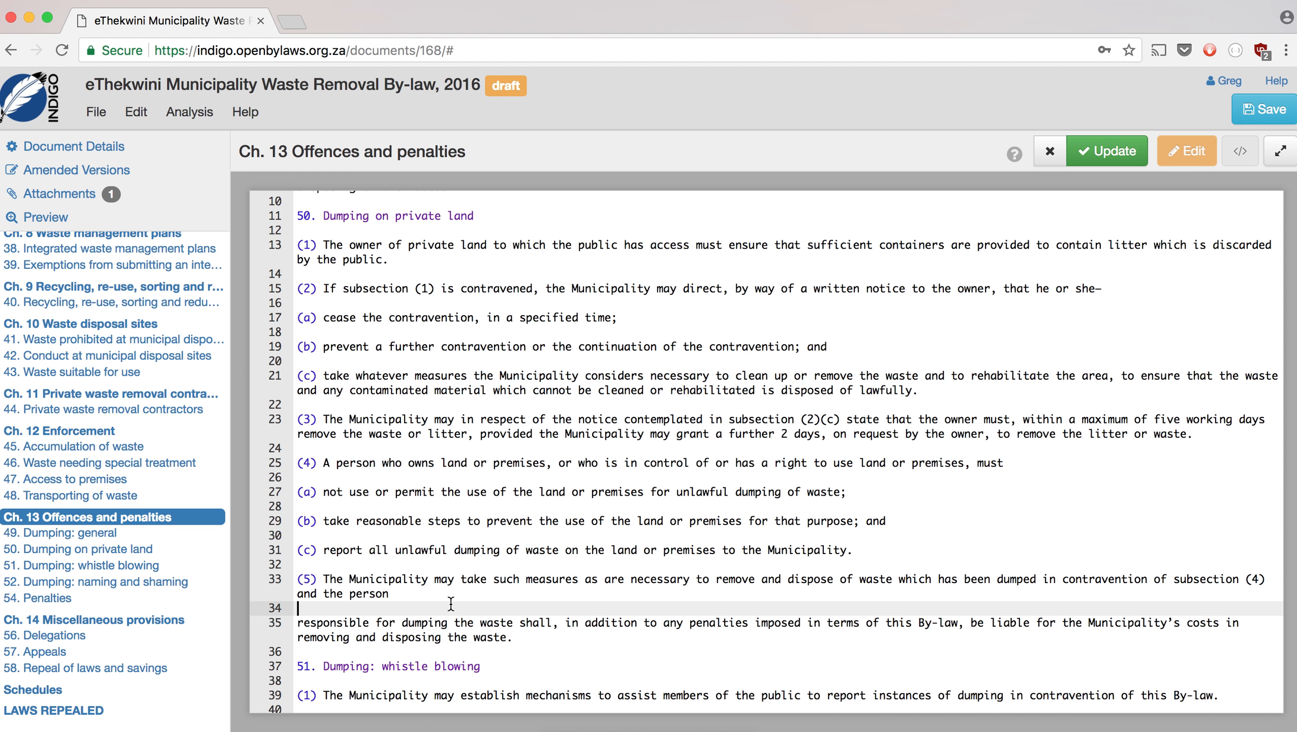
- Rejoin subsection (5) and make 'Offences' a '53' section heading above its text
{"action": "key", "text": "BackSpace"}
{"action": "key", "text": "Delete"}
{"action": "scroll", "coordinate": [524, 592], "scroll_direction": "down", "scroll_amount": 2}
{"action": "scroll", "coordinate": [524, 593], "scroll_direction": "down", "scroll_amount": 10}
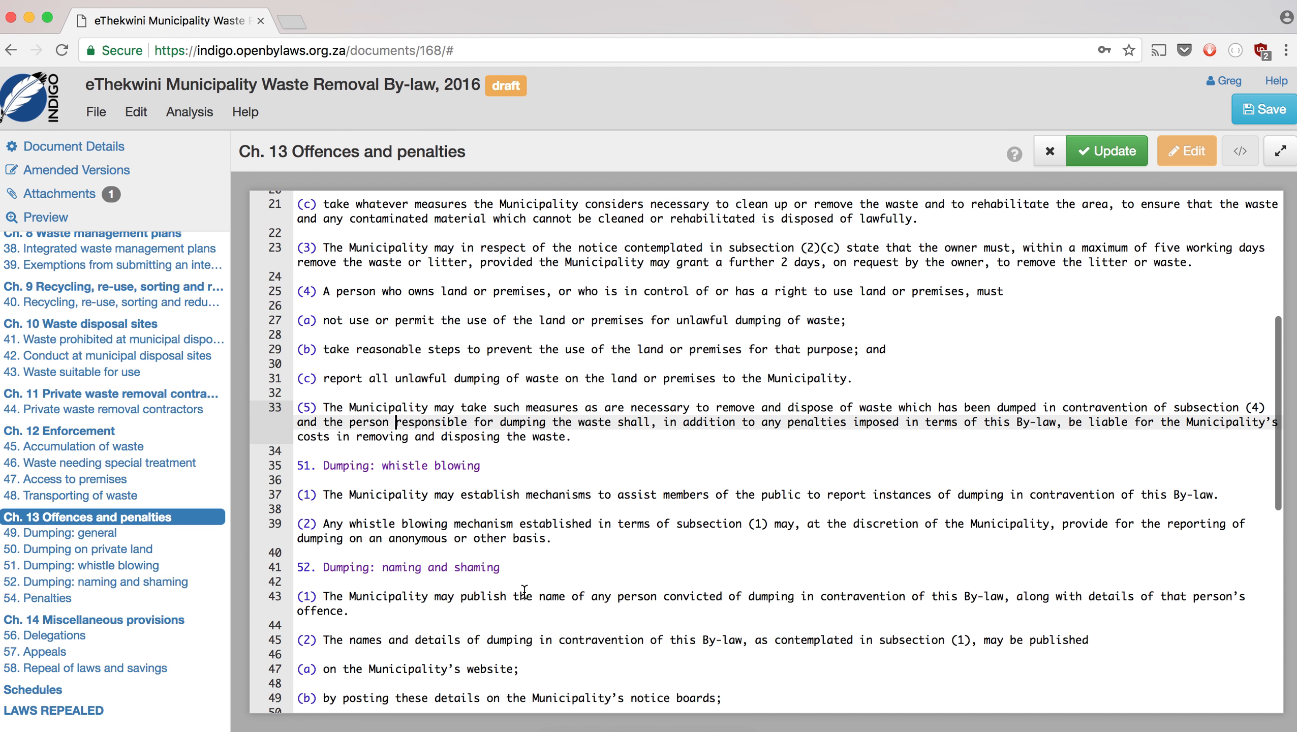
{"action": "scroll", "coordinate": [524, 592], "scroll_direction": "down", "scroll_amount": 3}
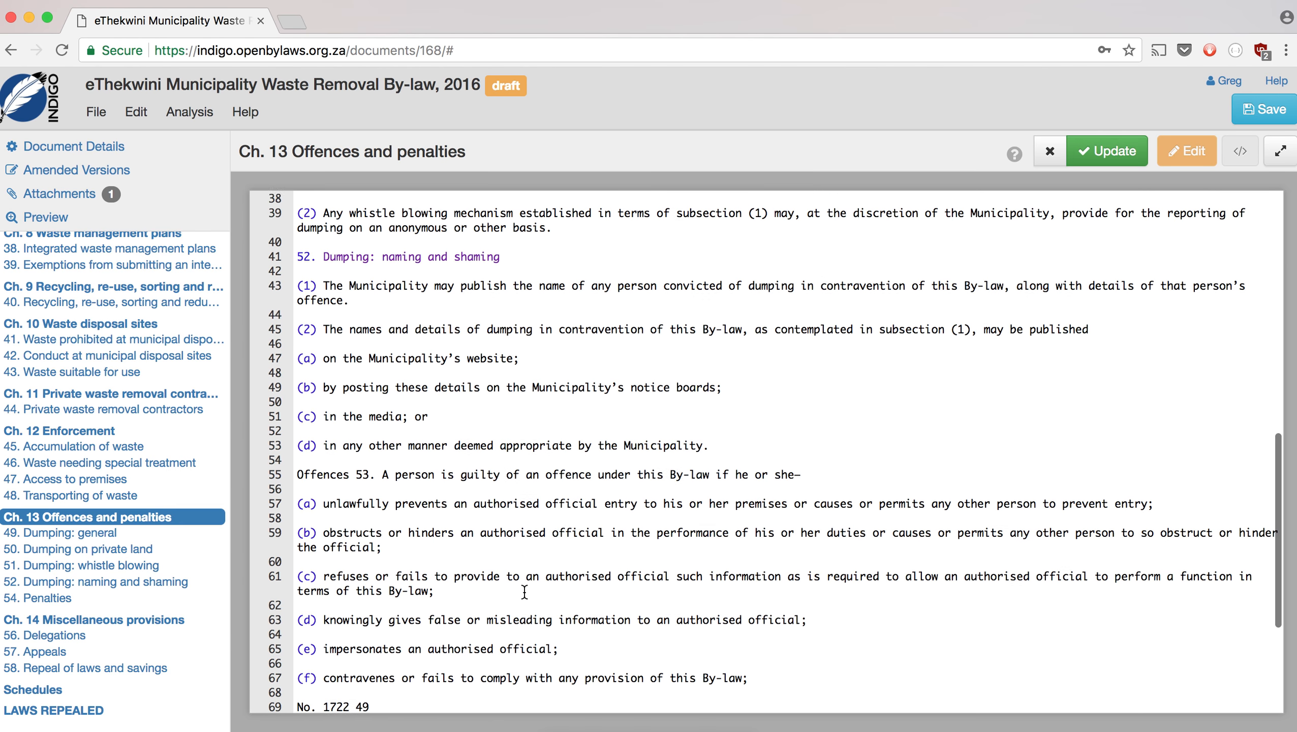
{"action": "left_click", "coordinate": [384, 433]}
{"action": "key", "text": "BackSpace"}
{"action": "key", "text": "BackSpace"}
{"action": "key", "text": "BackSpace"}
{"action": "key", "text": "BackSpace"}
{"action": "key", "text": "BackSpace"}
{"action": "key", "text": "Return"}
{"action": "key", "text": "Return"}
{"action": "key", "text": "Up"}
{"action": "key", "text": "Up"}
{"action": "type", "text": "53"}
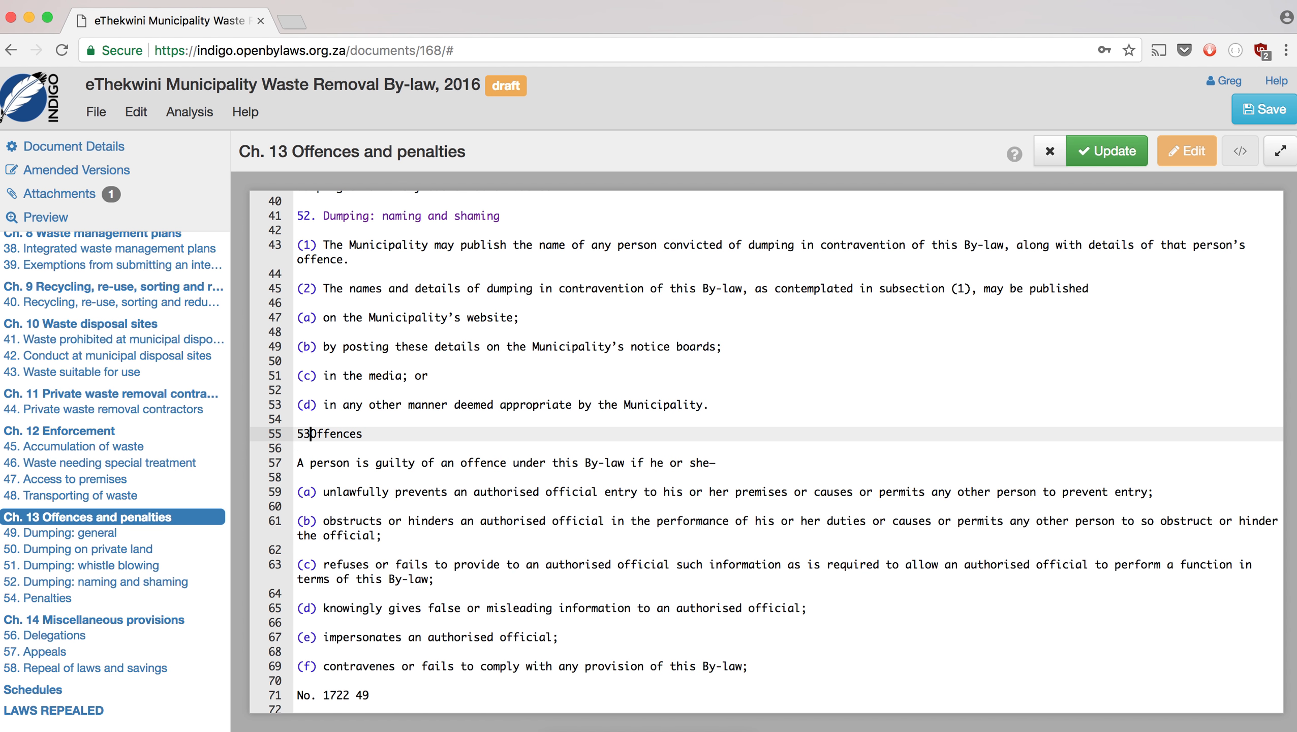
{"action": "scroll", "coordinate": [455, 528], "scroll_direction": "down", "scroll_amount": 7}
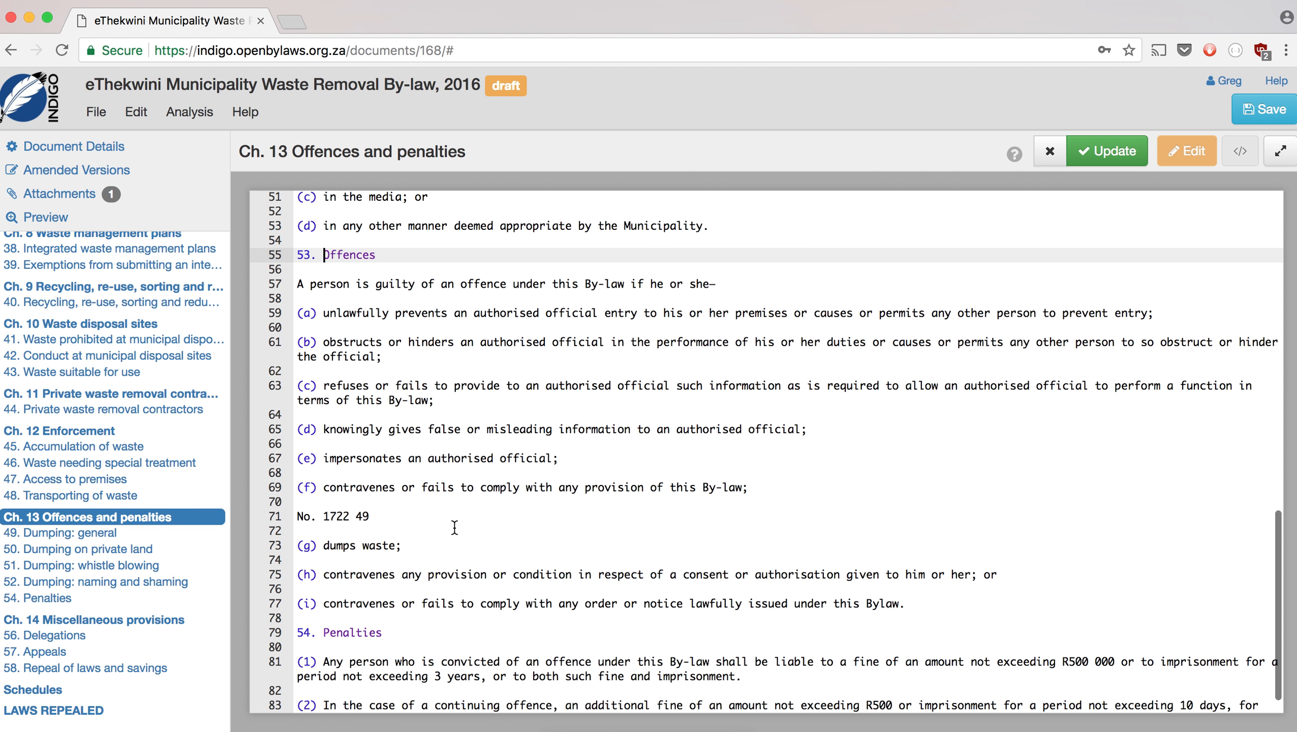
- Delete the 'No. 1722 49' gazette line and apply the Chapter 13 edits
{"action": "left_click_drag", "start_coordinate": [384, 488], "coordinate": [288, 483]}
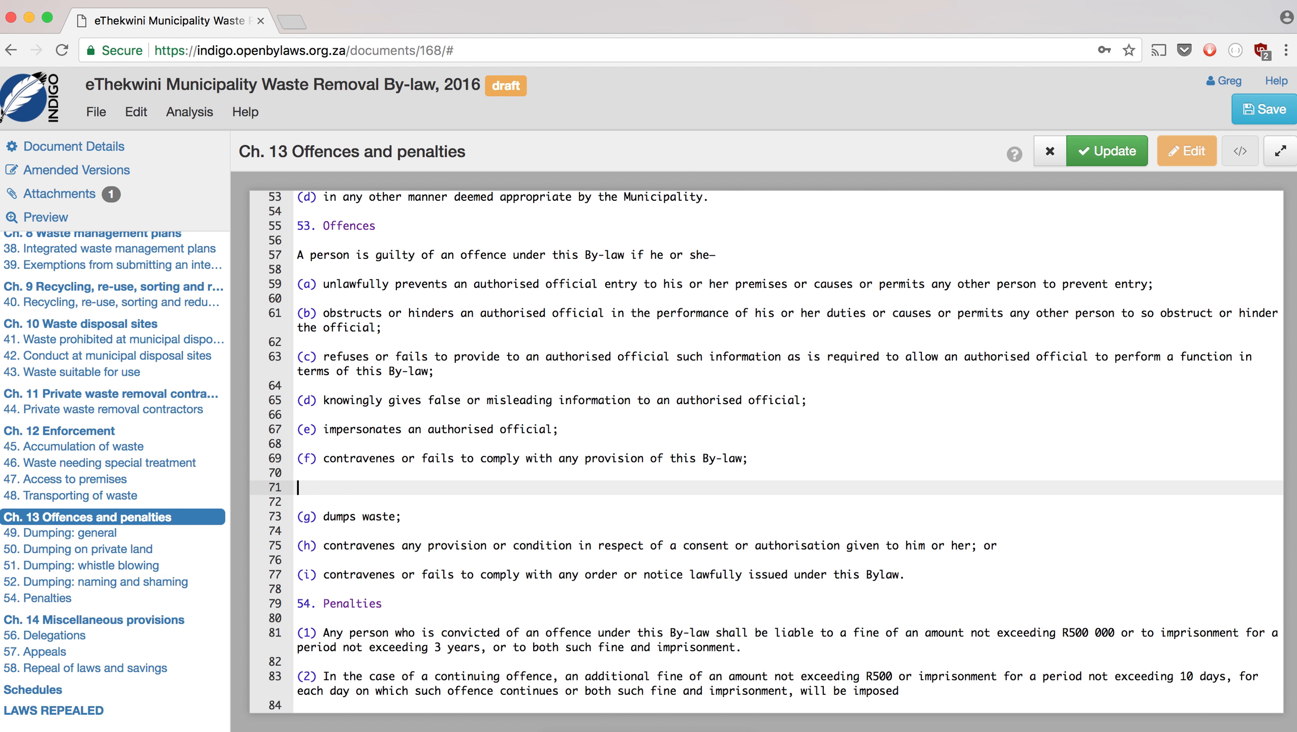
{"action": "key", "text": "BackSpace"}
{"action": "key", "text": "BackSpace"}
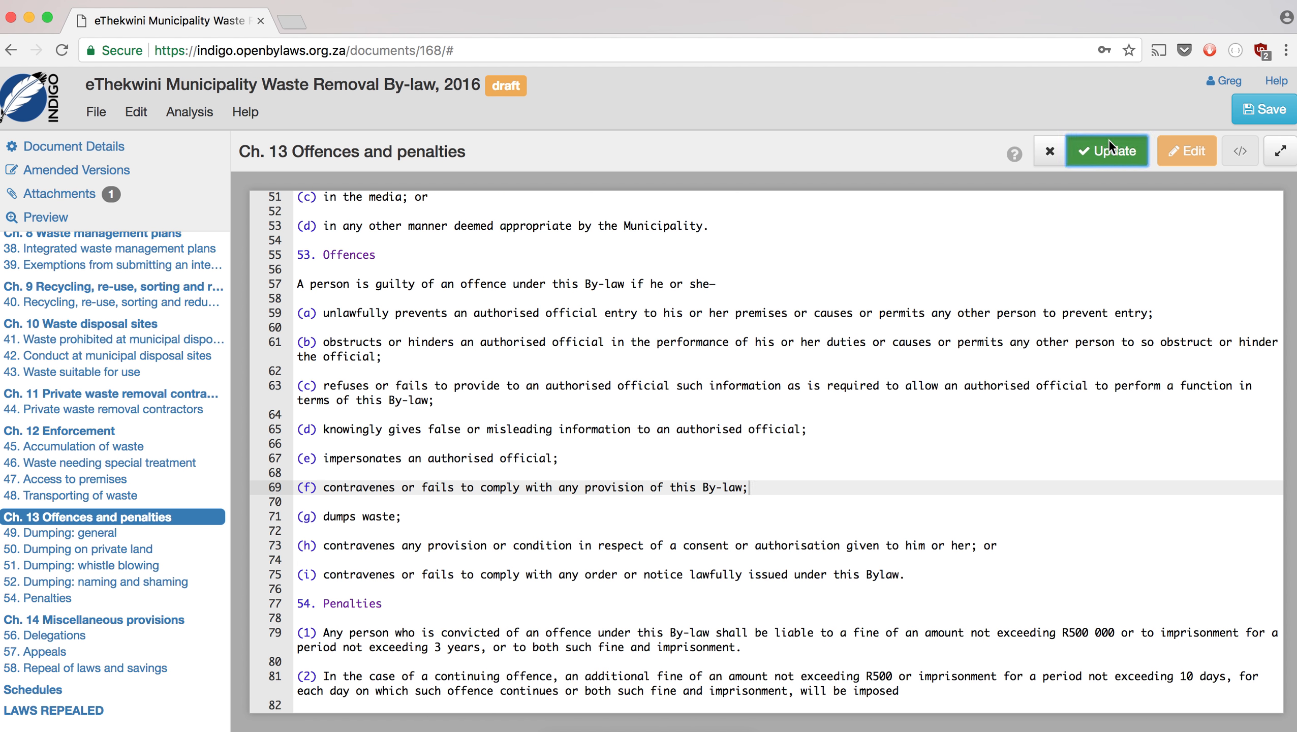
{"action": "left_click", "coordinate": [1109, 141]}
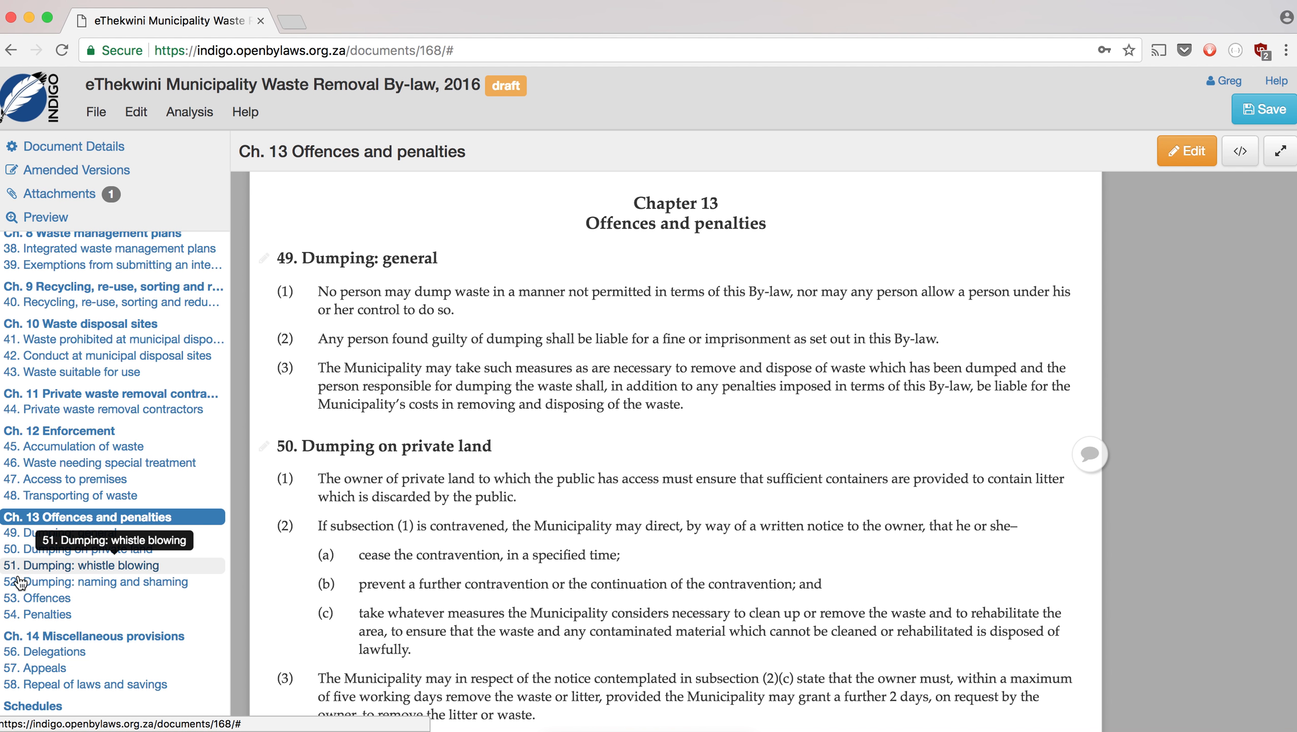
{"action": "scroll", "coordinate": [30, 610], "scroll_direction": "down", "scroll_amount": 1}
- In Chapter 14's source, put section 55 'Ownership of waste' on its own heading line
{"action": "left_click", "coordinate": [41, 624]}
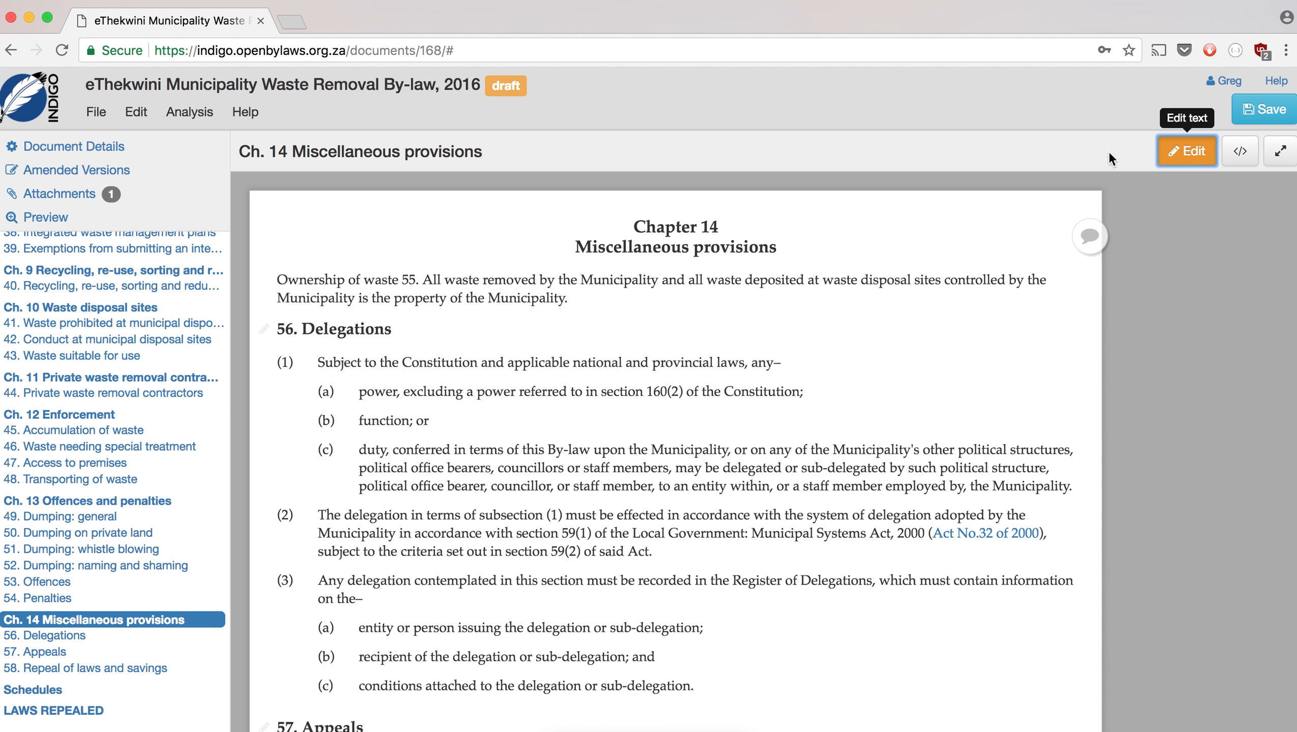
{"action": "left_click", "coordinate": [1168, 157]}
{"action": "left_click", "coordinate": [450, 226]}
{"action": "key", "text": "BackSpace"}
{"action": "key", "text": "BackSpace"}
{"action": "key", "text": "BackSpace"}
{"action": "key", "text": "BackSpace"}
{"action": "key", "text": "Return"}
{"action": "key", "text": "Return"}
{"action": "key", "text": "Up"}
{"action": "key", "text": "Up"}
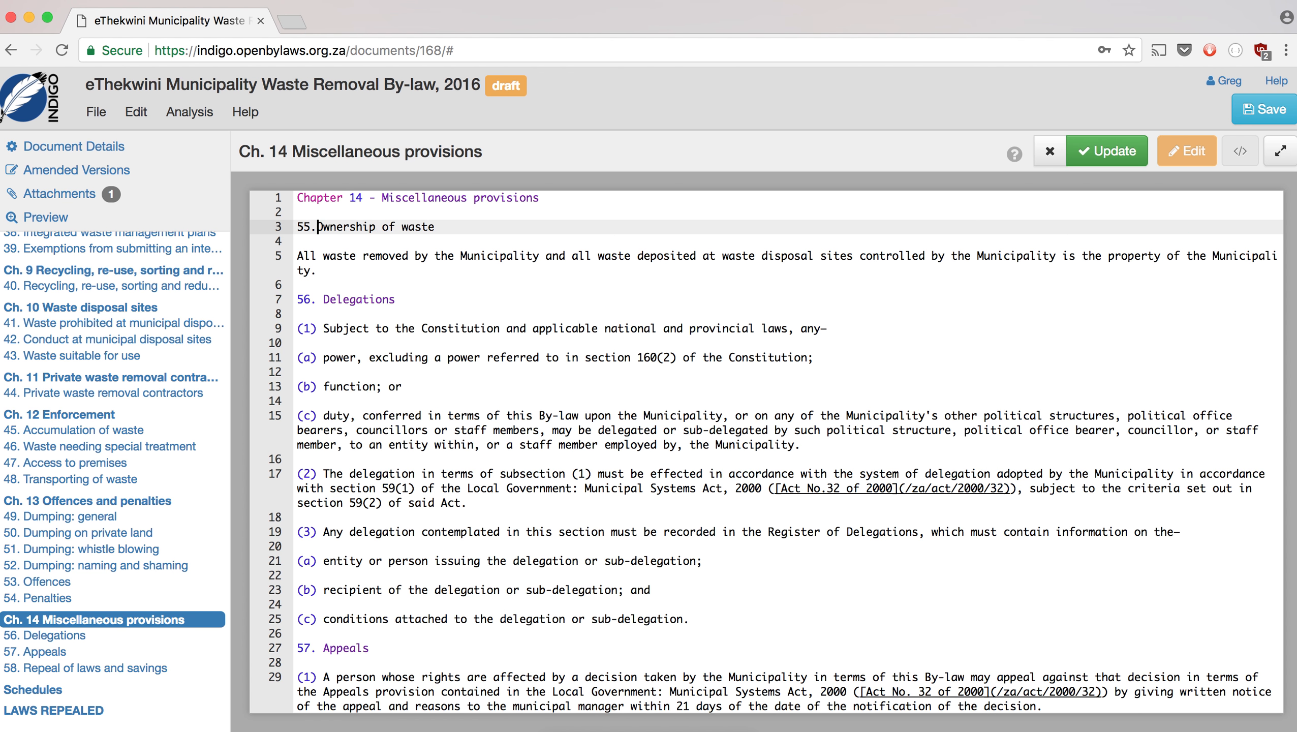
- Delete the stray 'No. 1722 51' gazette line further down the chapter
{"action": "scroll", "coordinate": [512, 375], "scroll_direction": "down", "scroll_amount": 5}
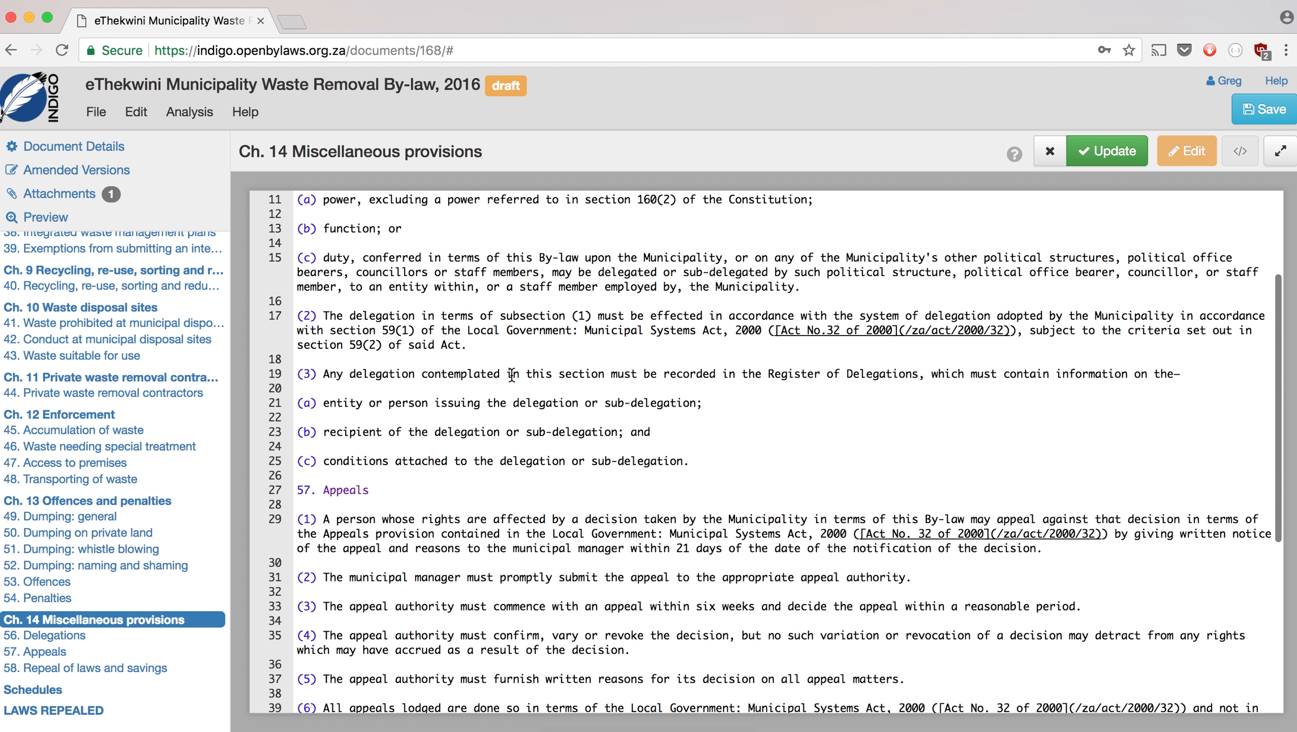
{"action": "scroll", "coordinate": [512, 375], "scroll_direction": "down", "scroll_amount": 3}
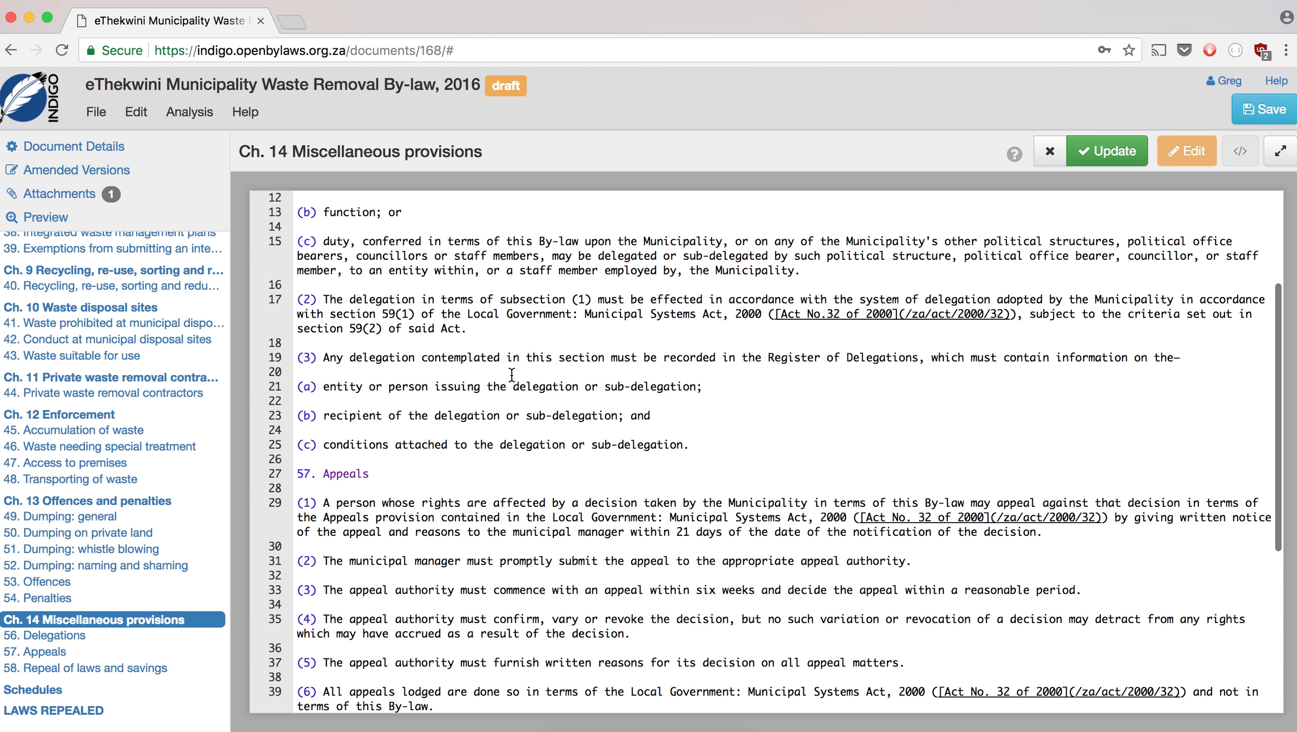
{"action": "scroll", "coordinate": [512, 374], "scroll_direction": "down", "scroll_amount": 5}
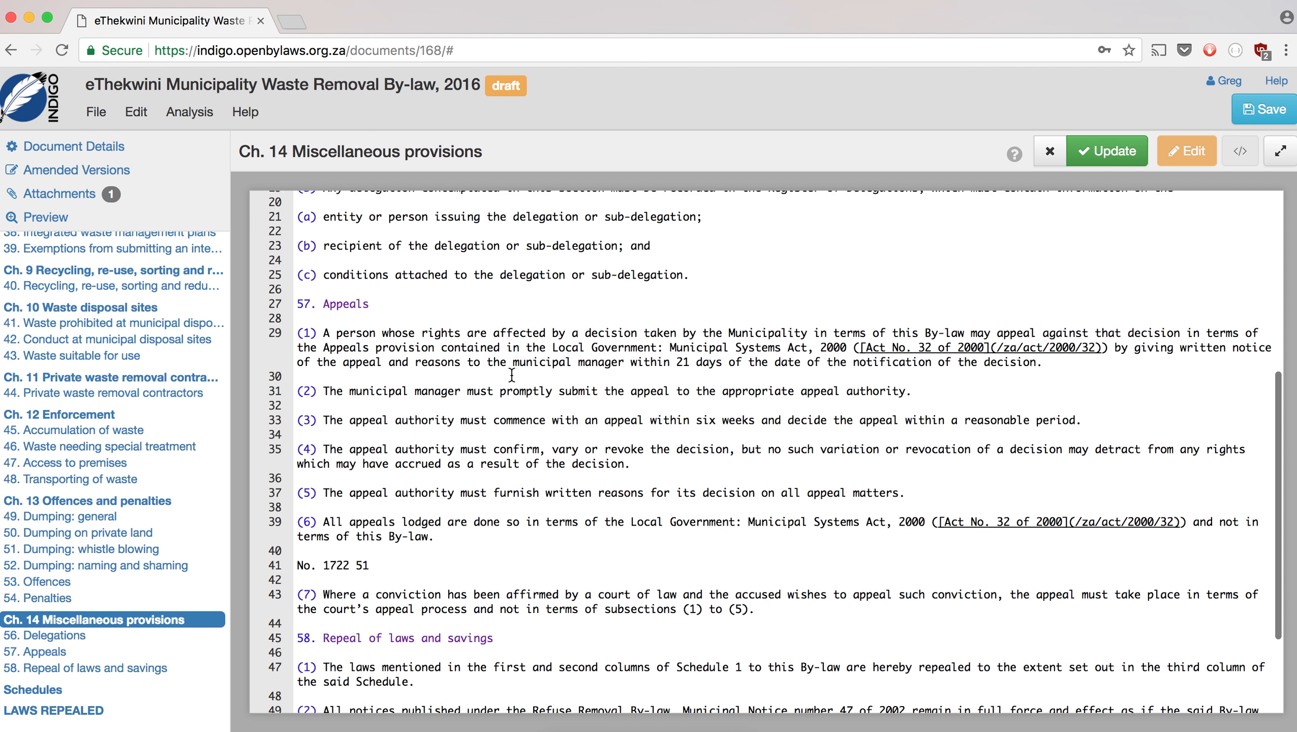
{"action": "scroll", "coordinate": [512, 375], "scroll_direction": "down", "scroll_amount": 3}
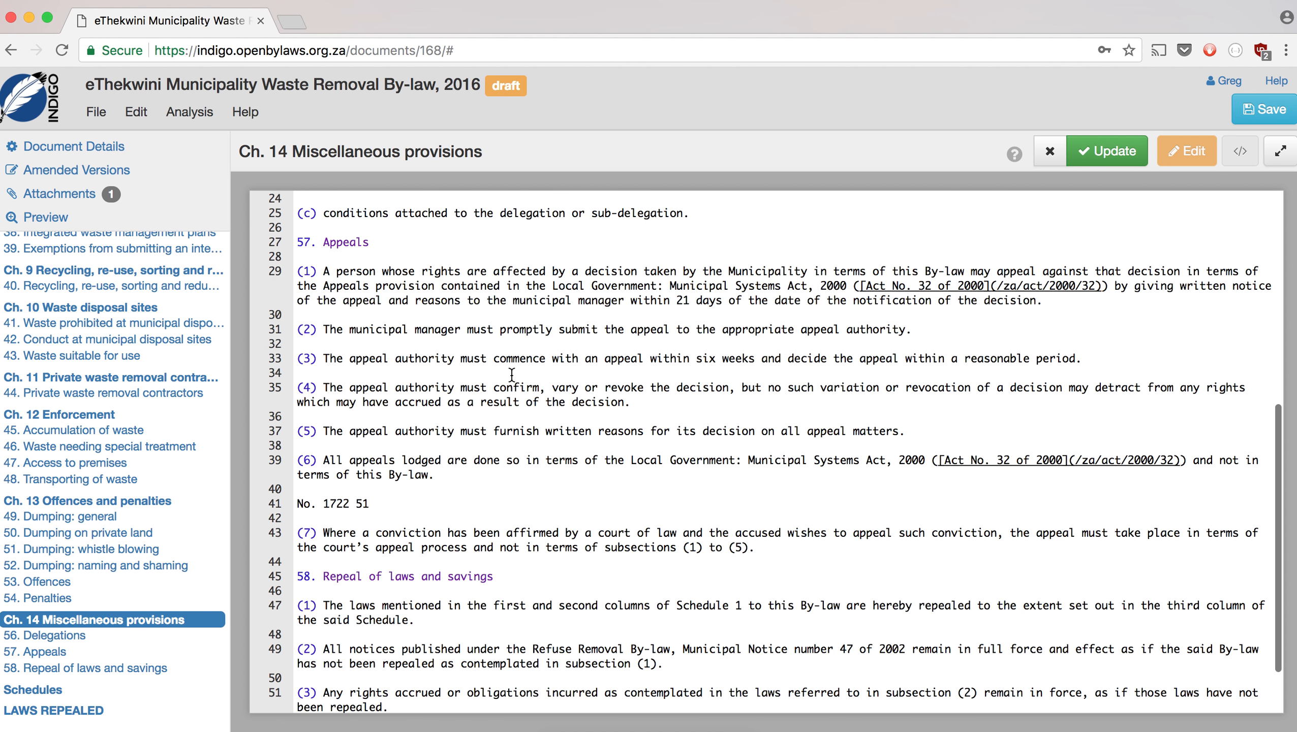
{"action": "left_click_drag", "start_coordinate": [393, 431], "coordinate": [290, 426]}
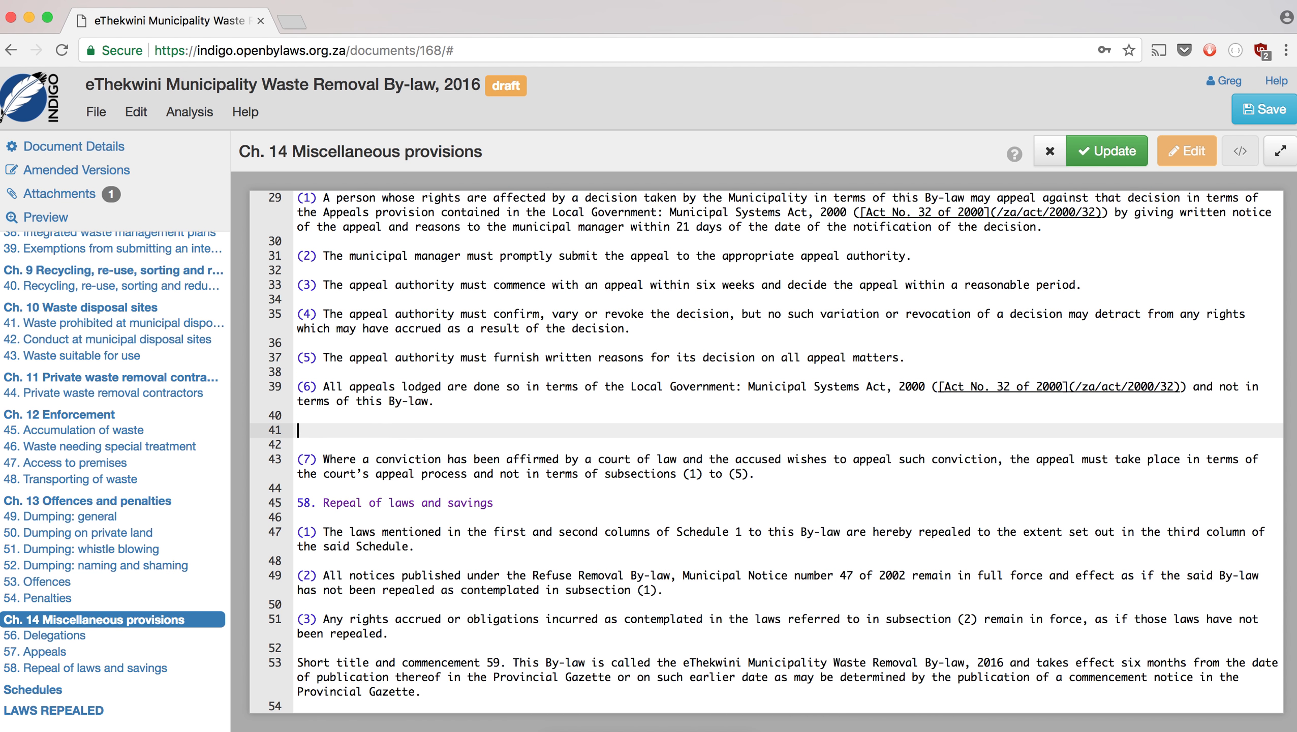
{"action": "key", "text": "BackSpace"}
{"action": "key", "text": "BackSpace"}
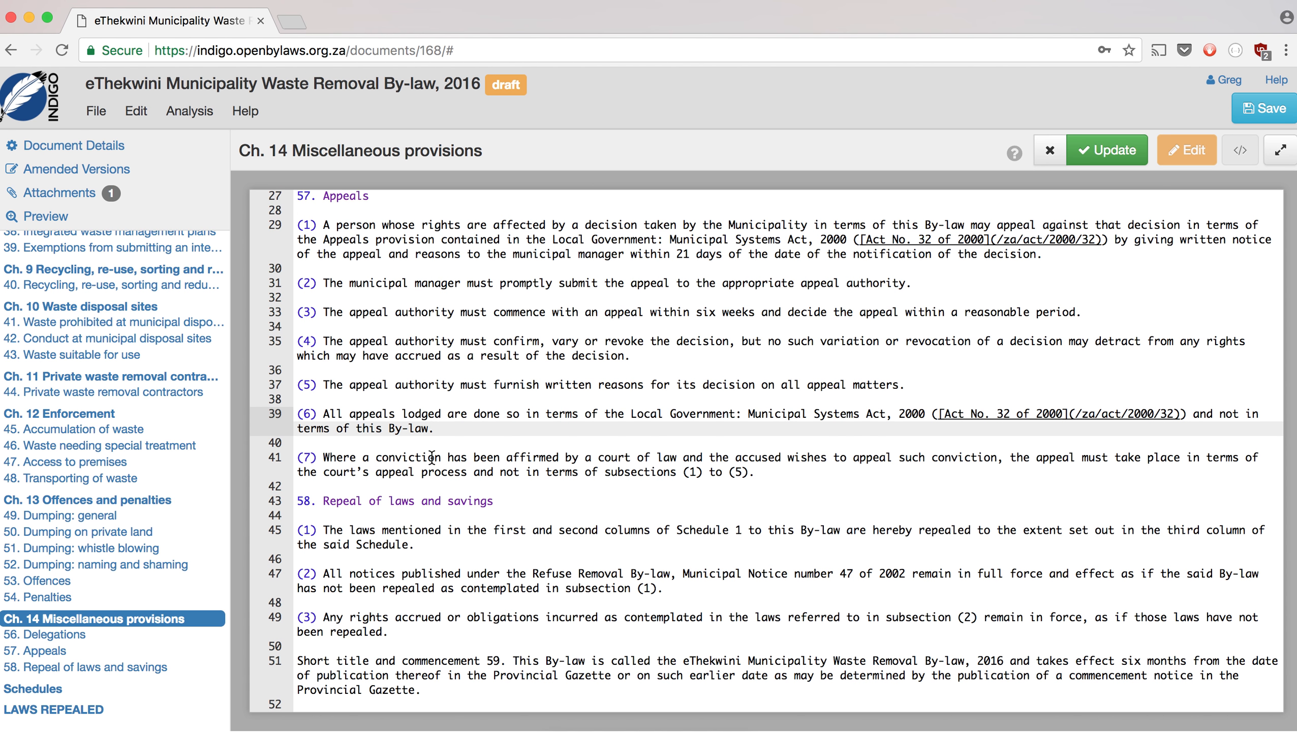
- Make 59 'Short title and commencement' a headed section, apply the edits and save the by-law
{"action": "left_click", "coordinate": [514, 663]}
{"action": "key", "text": "BackSpace"}
{"action": "key", "text": "BackSpace"}
{"action": "key", "text": "BackSpace"}
{"action": "key", "text": "BackSpace"}
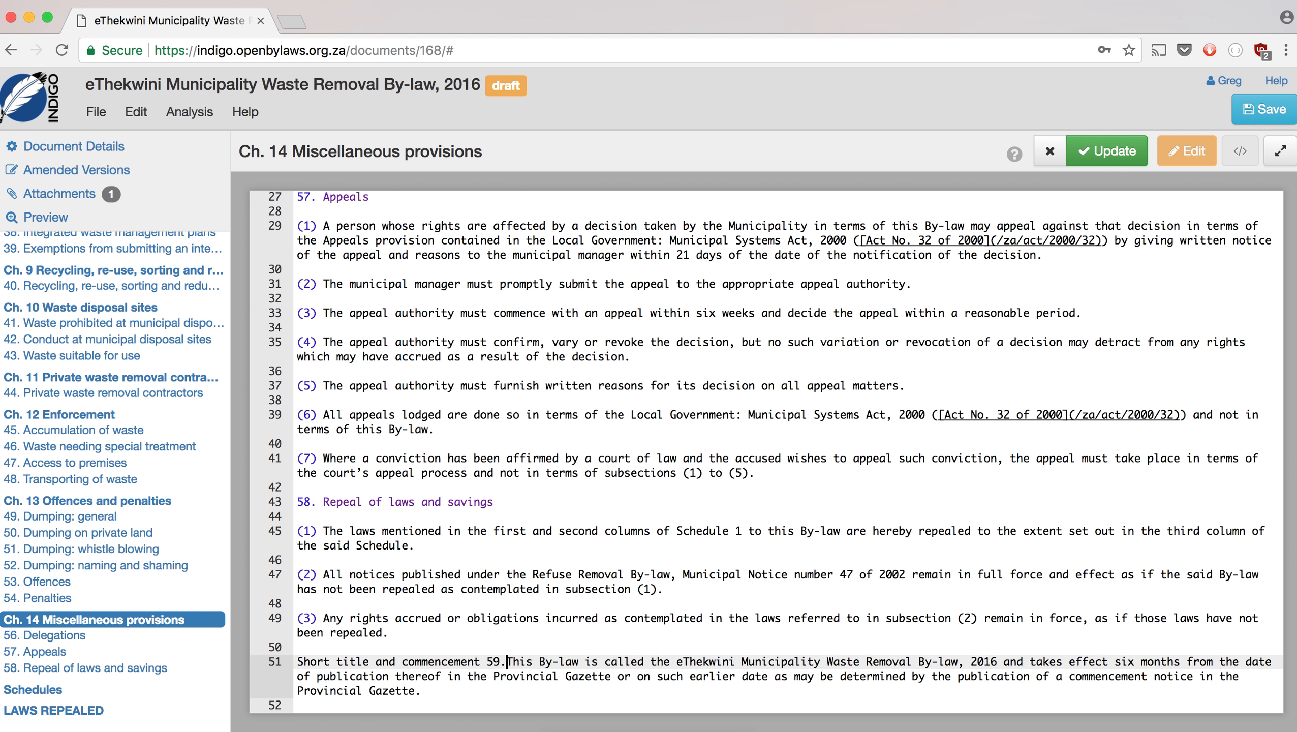
{"action": "key", "text": "Return"}
{"action": "key", "text": "Return"}
{"action": "left_click", "coordinate": [298, 662]}
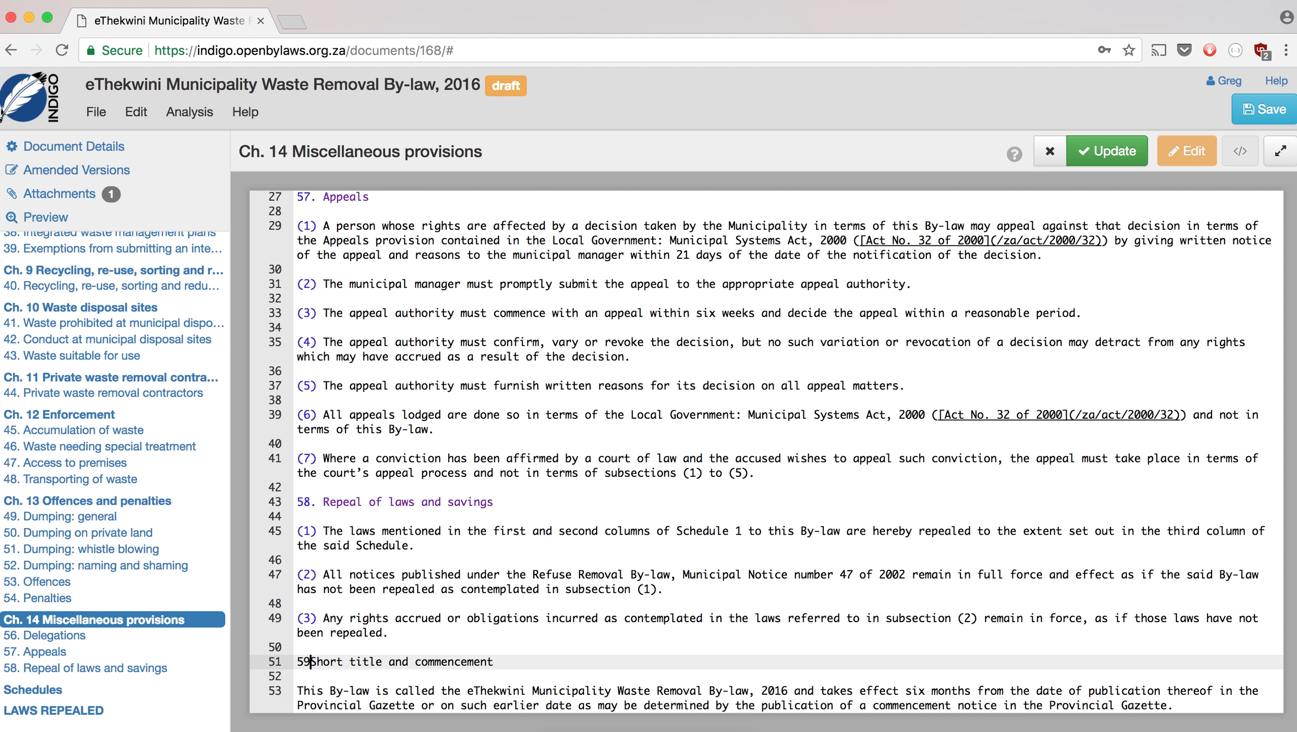
{"action": "scroll", "coordinate": [699, 612], "scroll_direction": "down", "scroll_amount": 1}
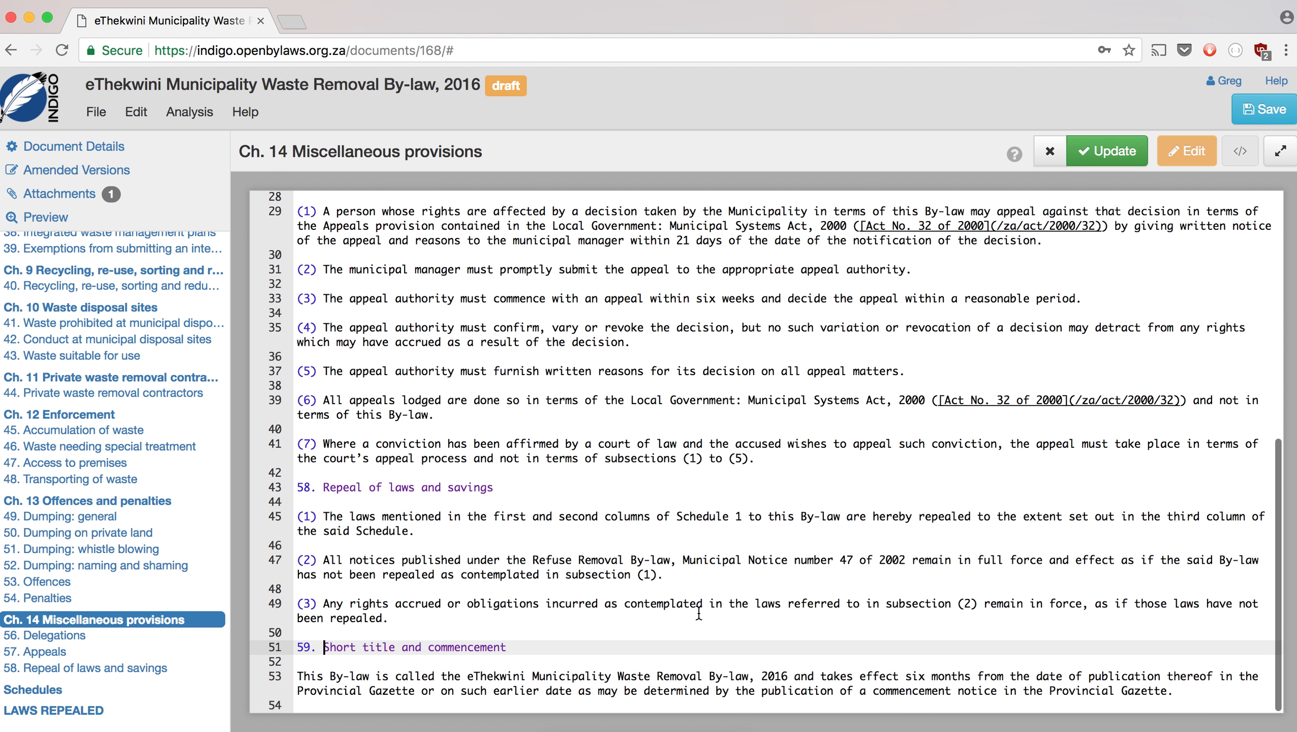
{"action": "left_click", "coordinate": [1098, 165]}
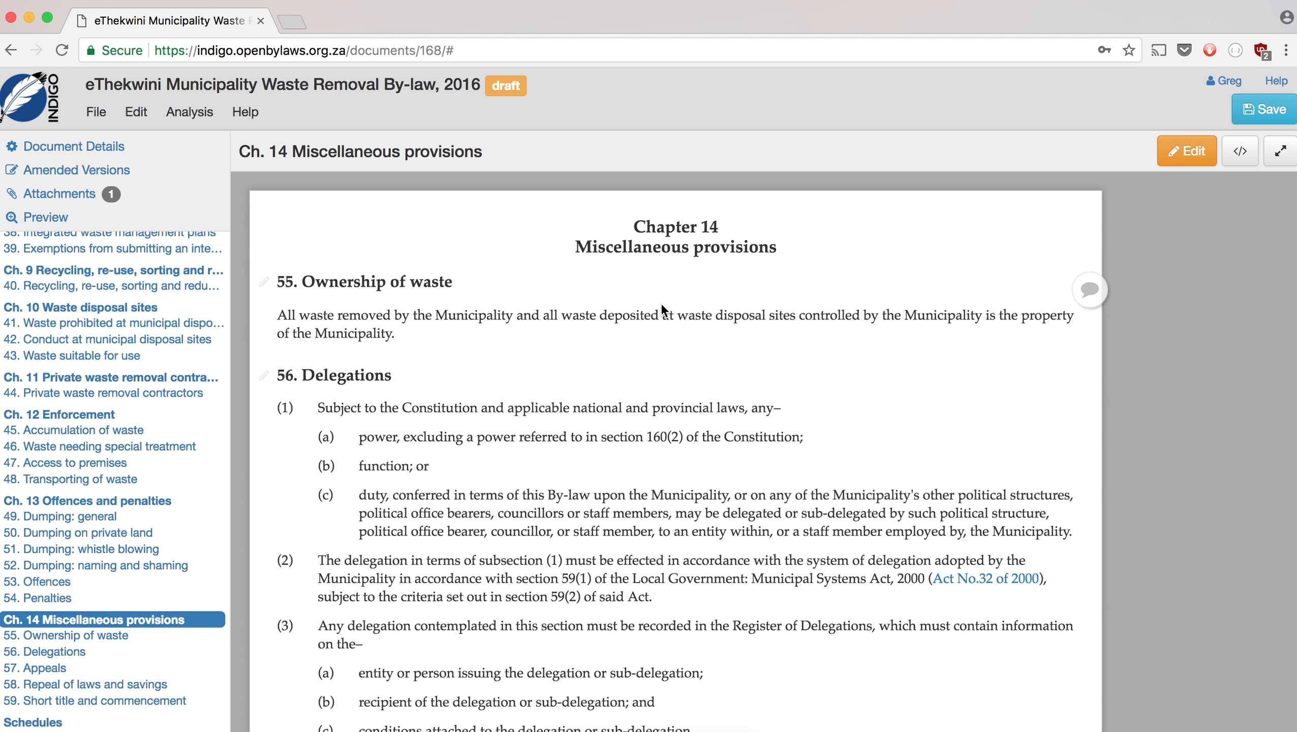
{"action": "left_click", "coordinate": [1243, 111]}
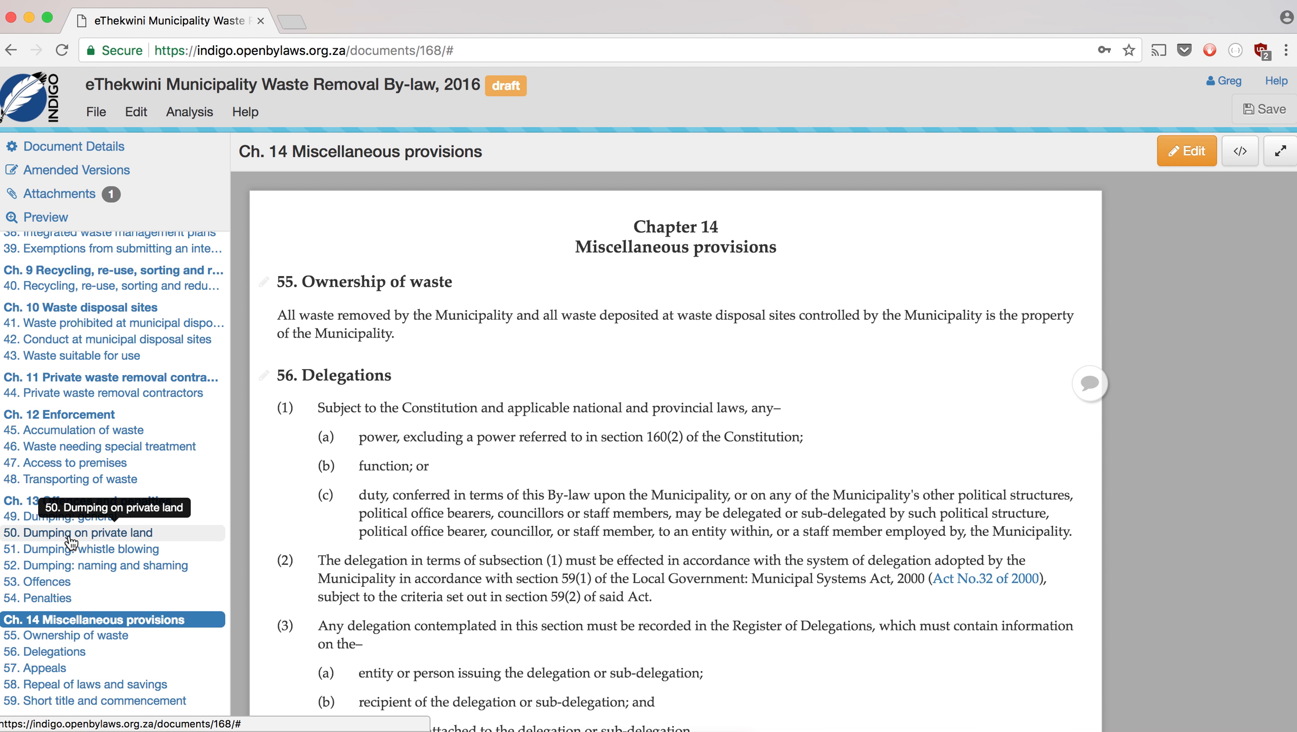
- Go to the by-law's Schedules part showing the LAWS REPEALED text, then switch to the PDF
{"action": "scroll", "coordinate": [71, 542], "scroll_direction": "down", "scroll_amount": 2}
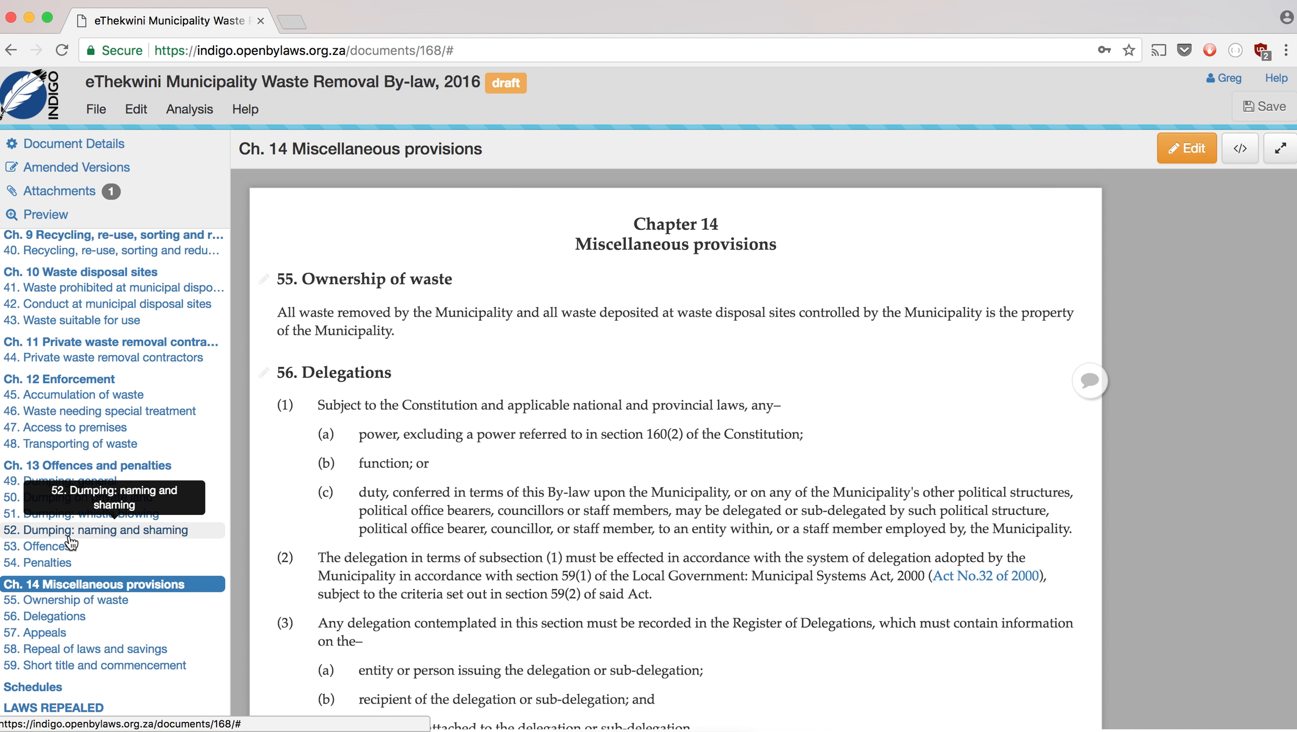
{"action": "scroll", "coordinate": [71, 542], "scroll_direction": "up", "scroll_amount": 15}
{"action": "scroll", "coordinate": [71, 542], "scroll_direction": "down", "scroll_amount": 15}
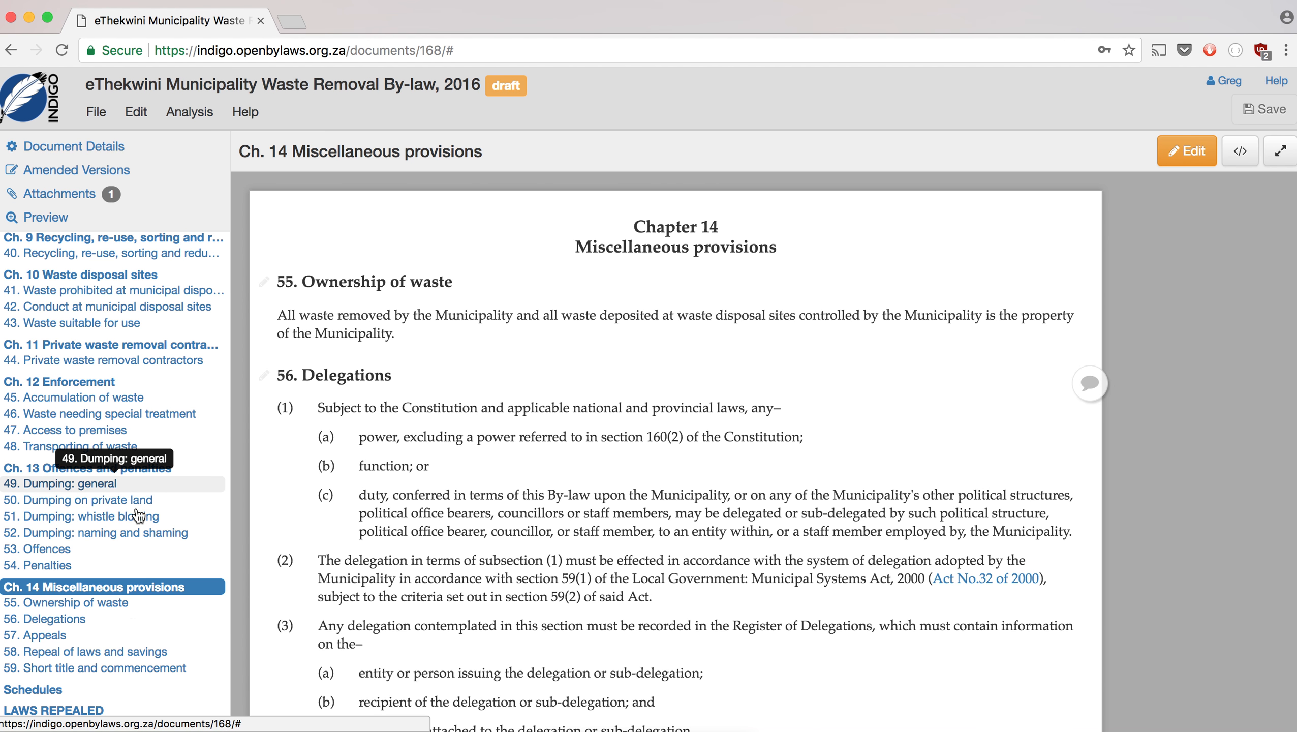
{"action": "left_click", "coordinate": [63, 690]}
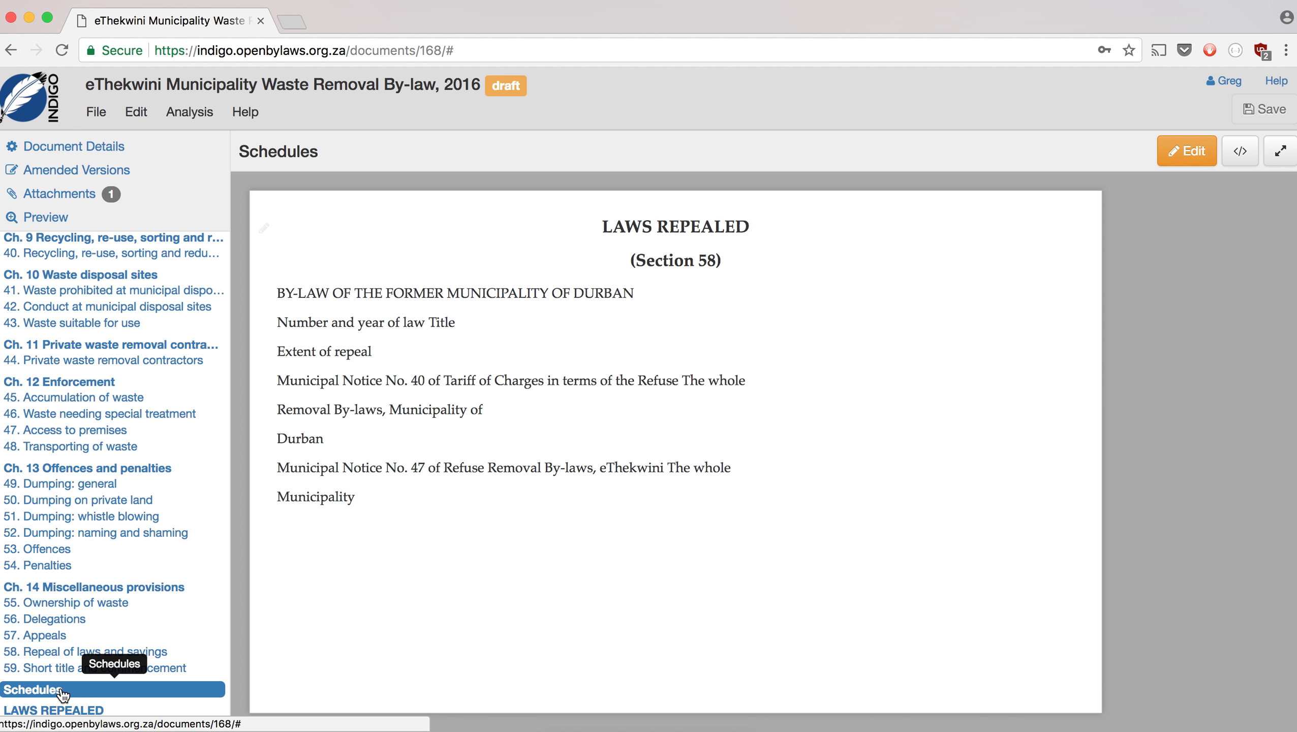
{"action": "key", "text": "super+Tab"}
- Check the original Schedule 1: Laws Repealed heading on PDF page 49, then return to Indigo
{"action": "scroll", "coordinate": [275, 454], "scroll_direction": "down", "scroll_amount": 15}
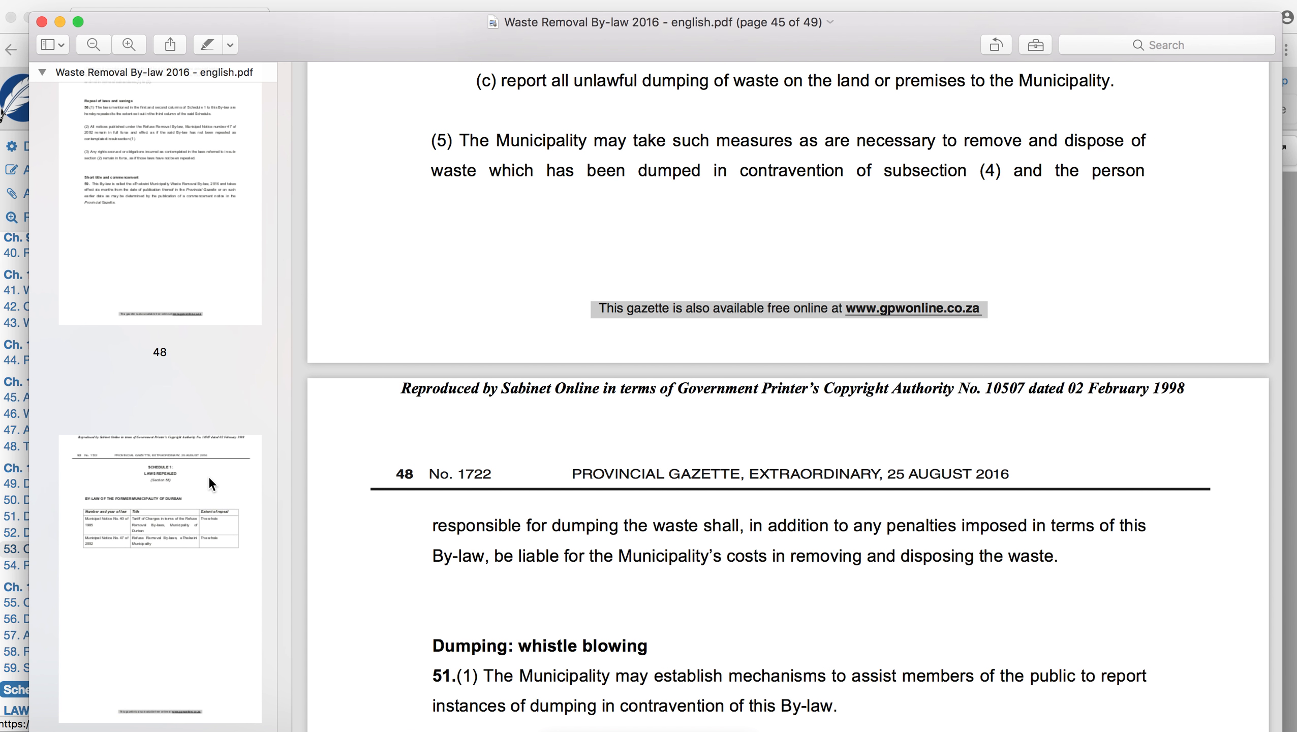
{"action": "left_click", "coordinate": [208, 476]}
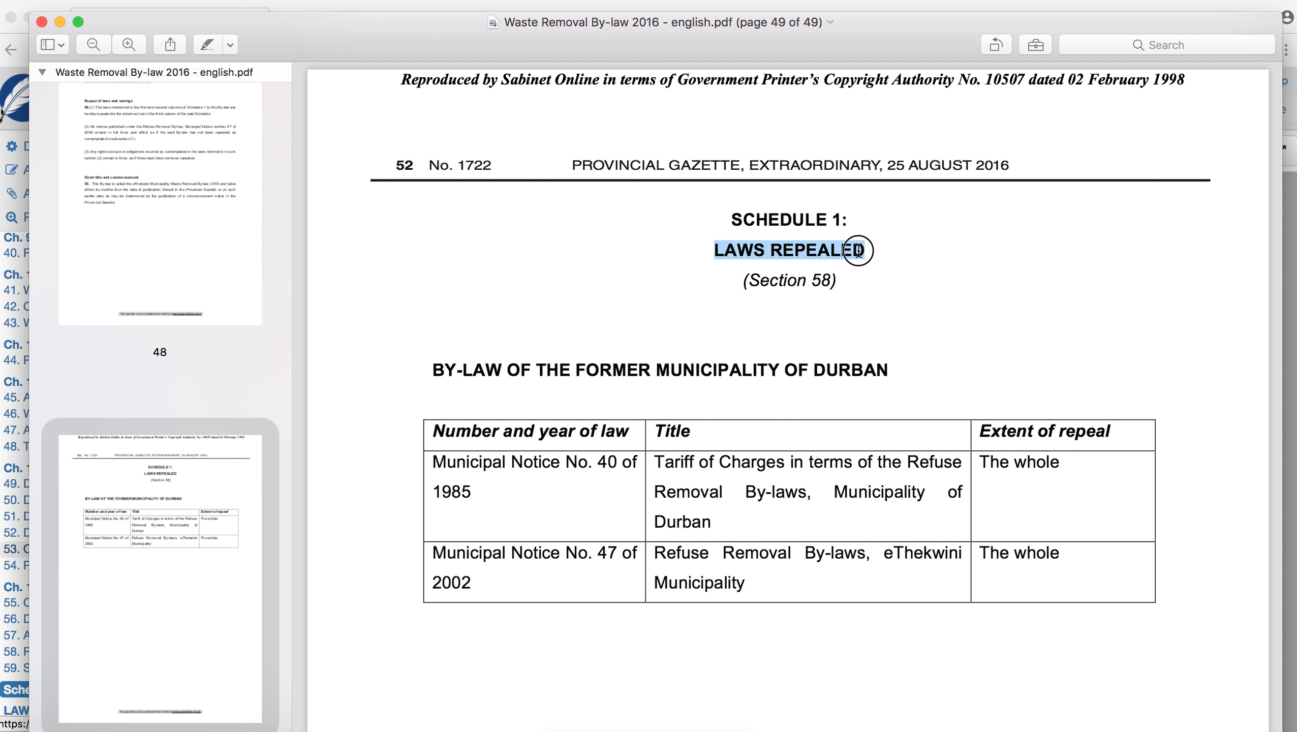
{"action": "left_click", "coordinate": [793, 278]}
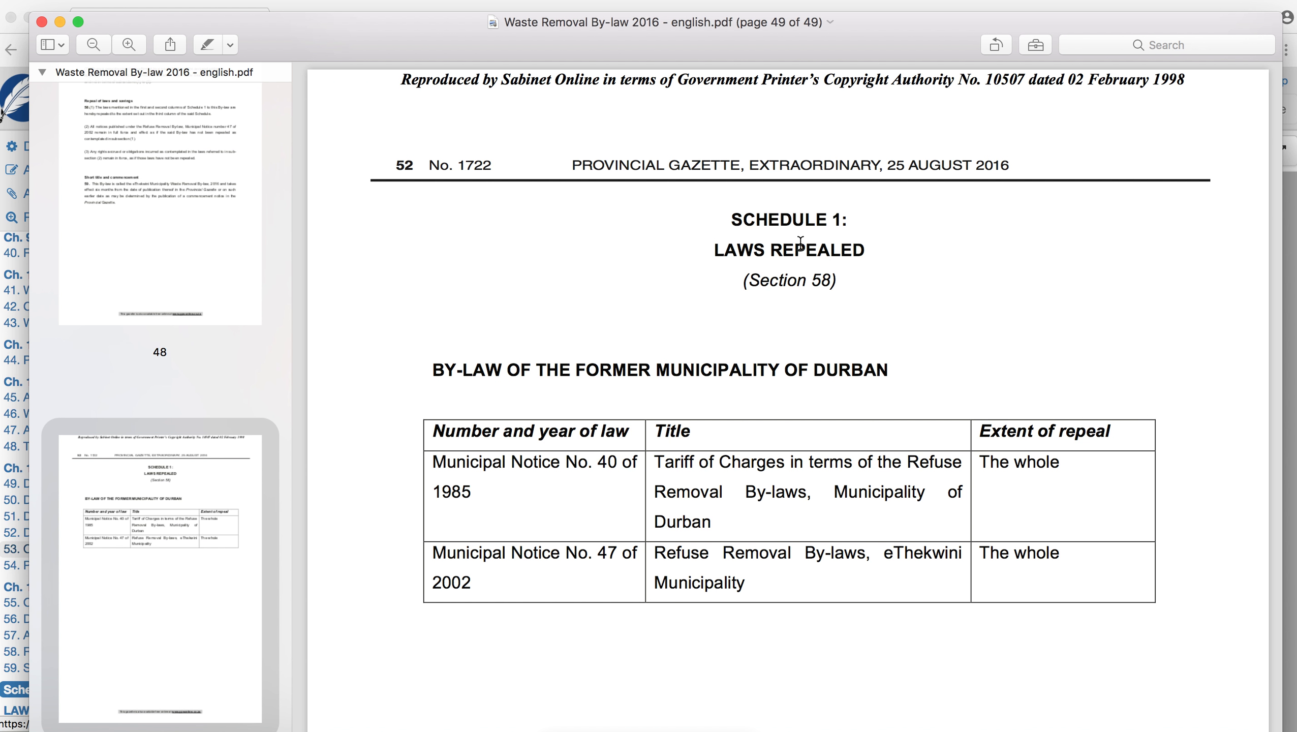
{"action": "key", "text": "super+Tab"}
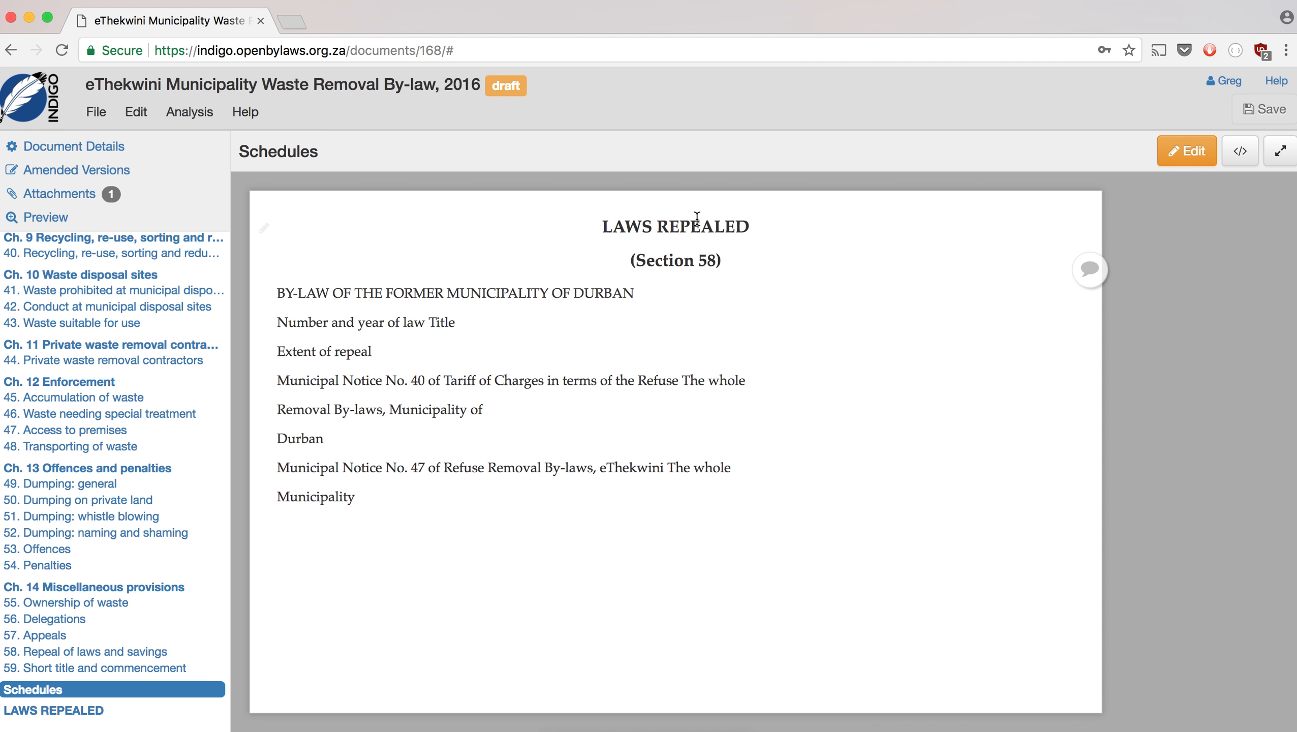
{"action": "key", "text": "super+Tab"}
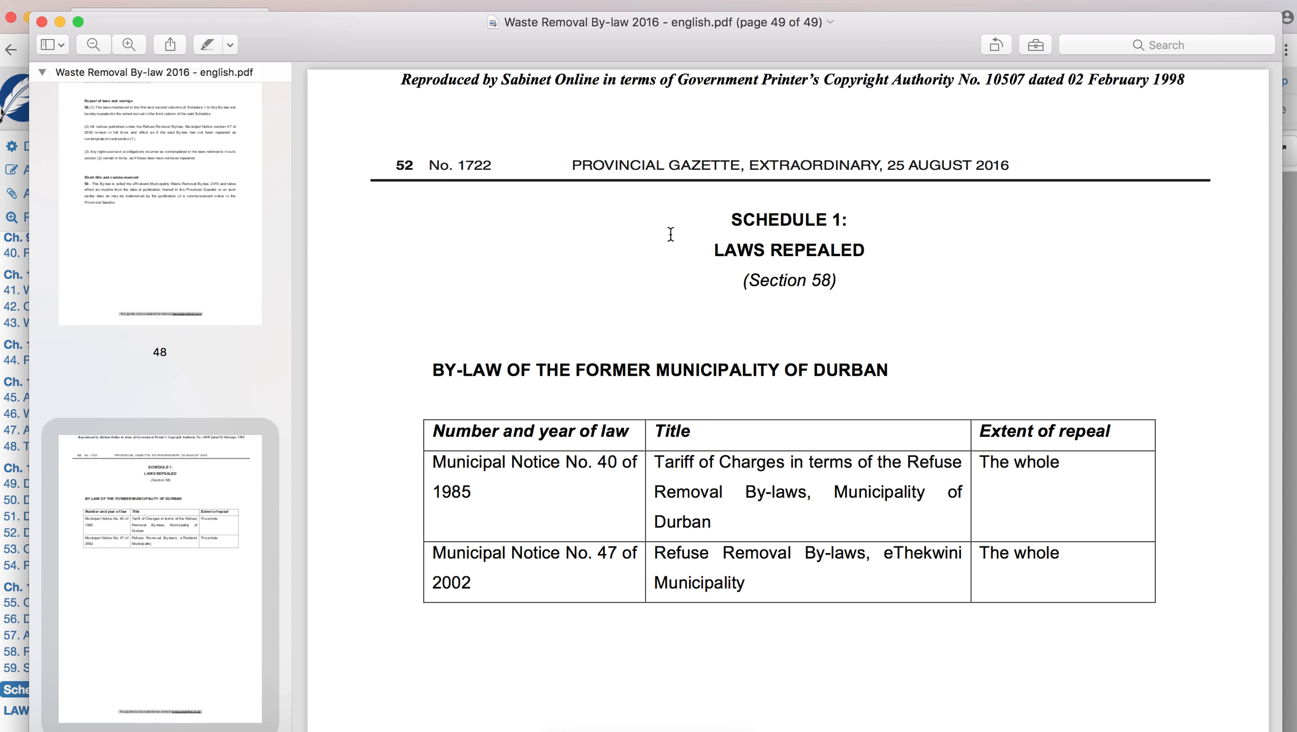
{"action": "key", "text": "super+Tab"}
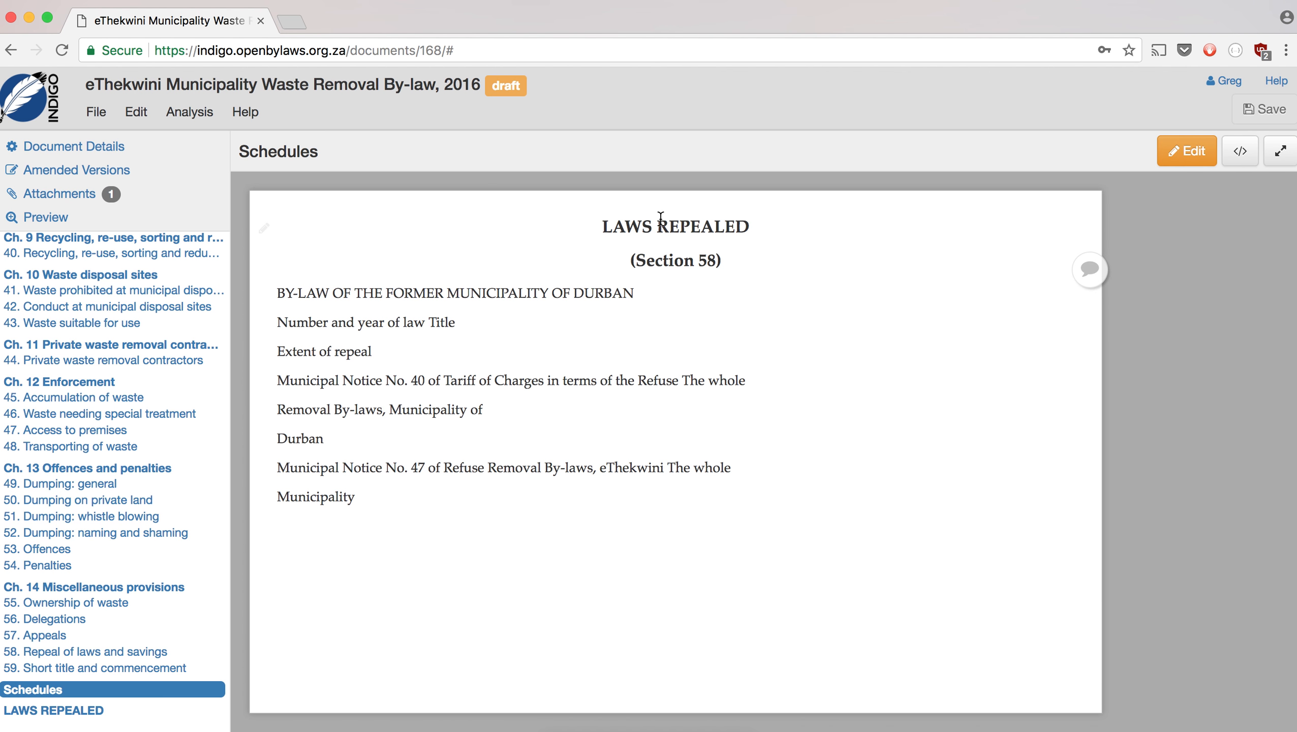
- Split the schedule heading into 'SCHEDULE 1' and a 'LAWS REPEALED (Section 58)' line
{"action": "left_click", "coordinate": [1175, 162]}
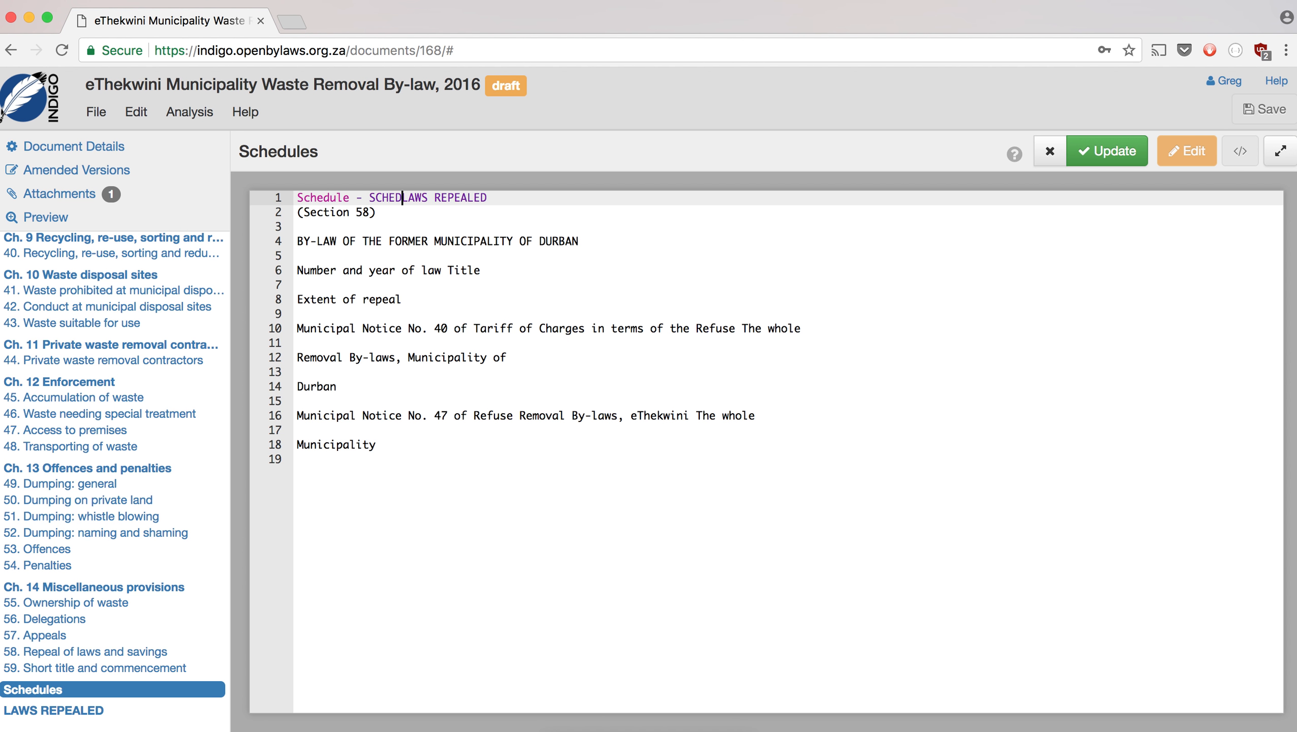
{"action": "key", "text": "Return"}
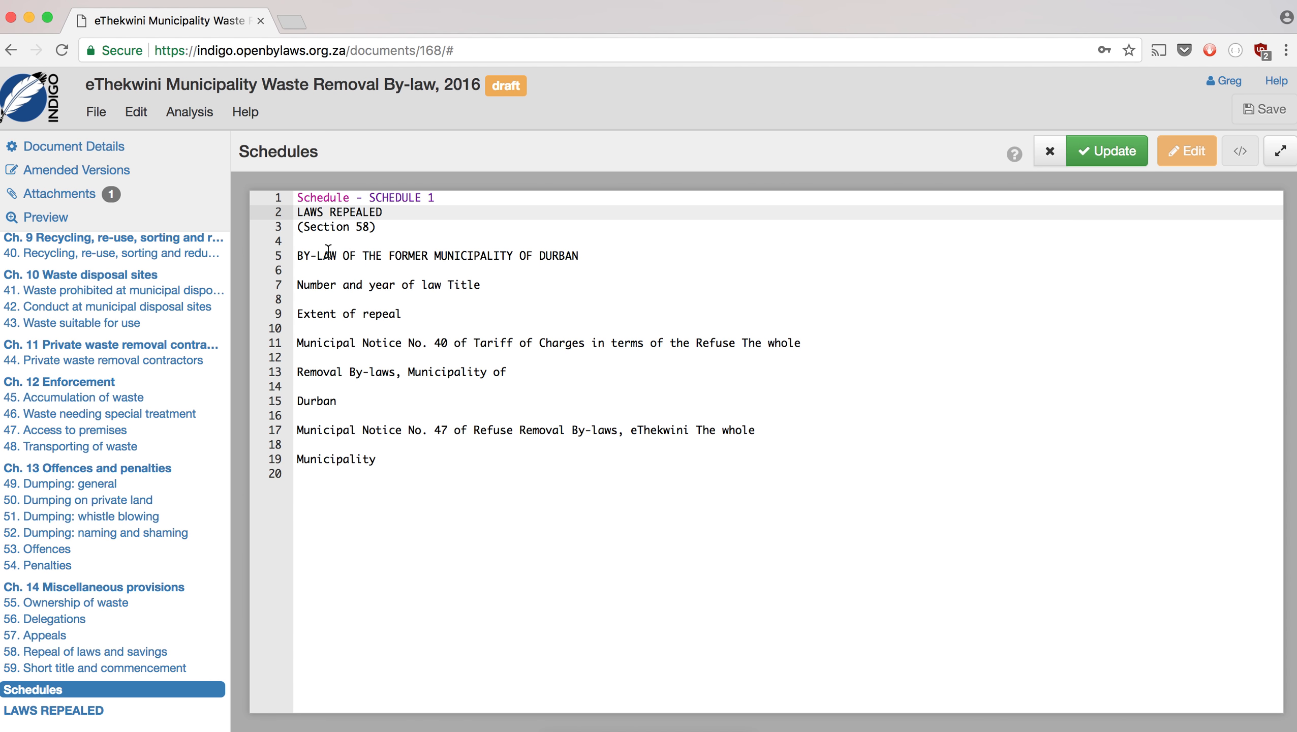
{"action": "left_click", "coordinate": [418, 209]}
{"action": "key", "text": "Delete"}
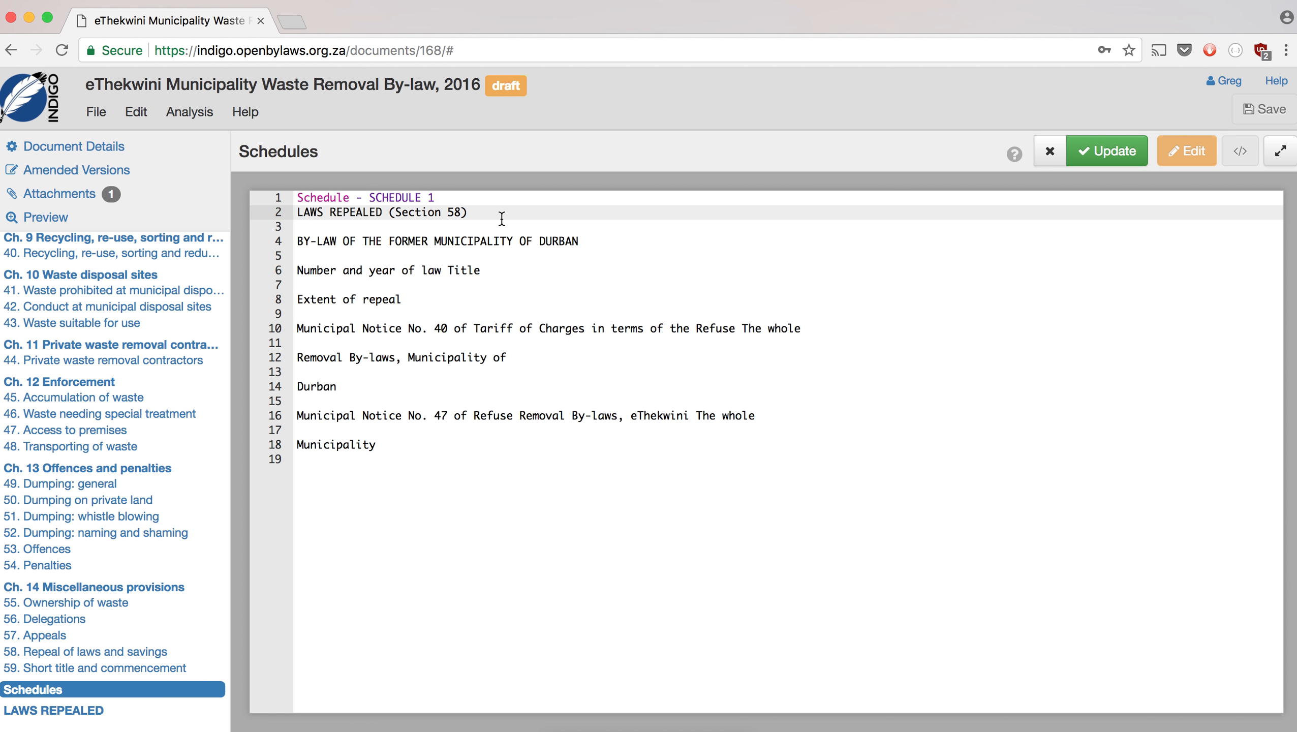
{"action": "left_click", "coordinate": [301, 240]}
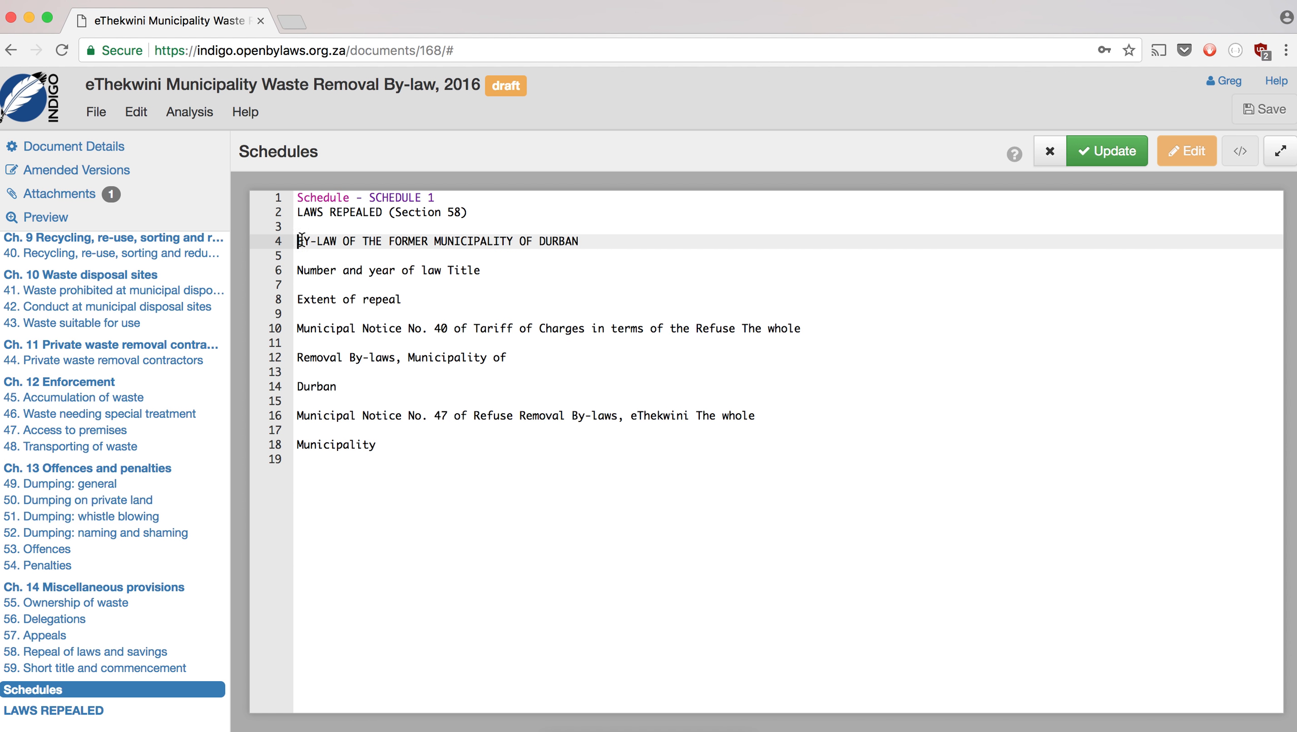
{"action": "left_click", "coordinate": [510, 241]}
{"action": "key", "text": "super+Tab"}
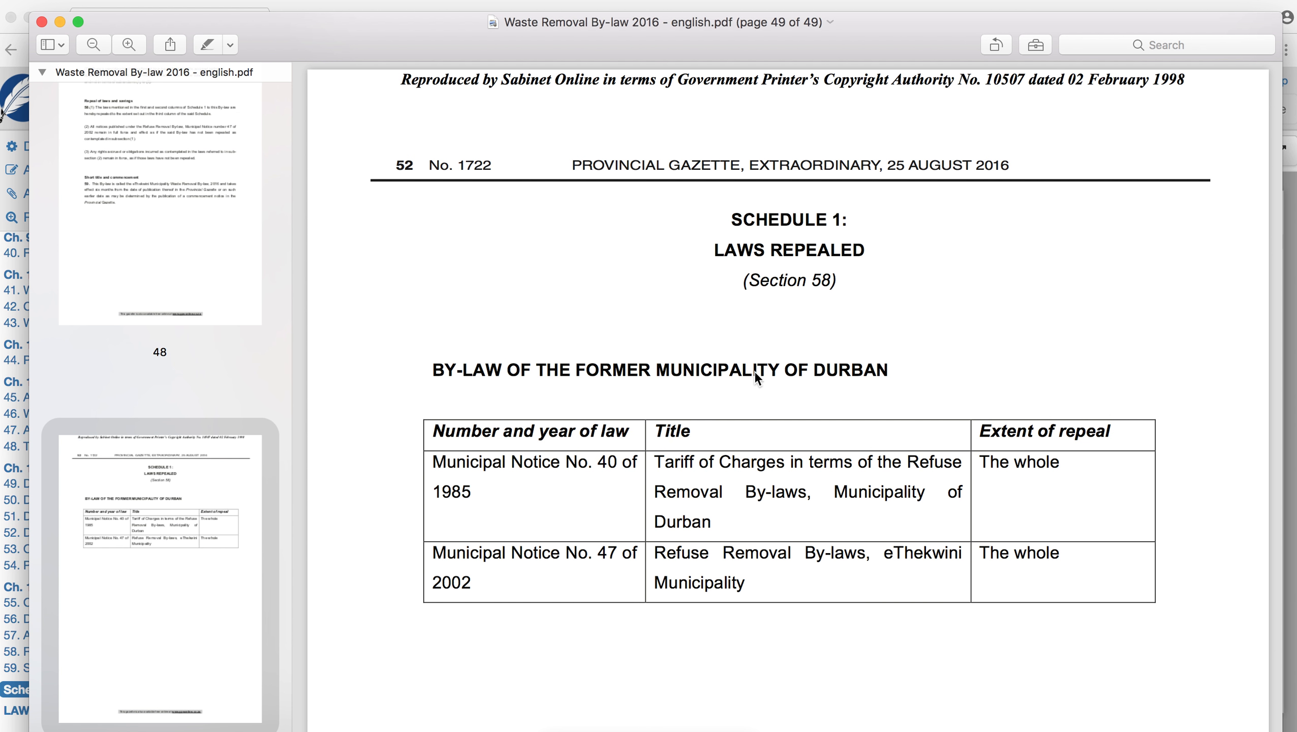